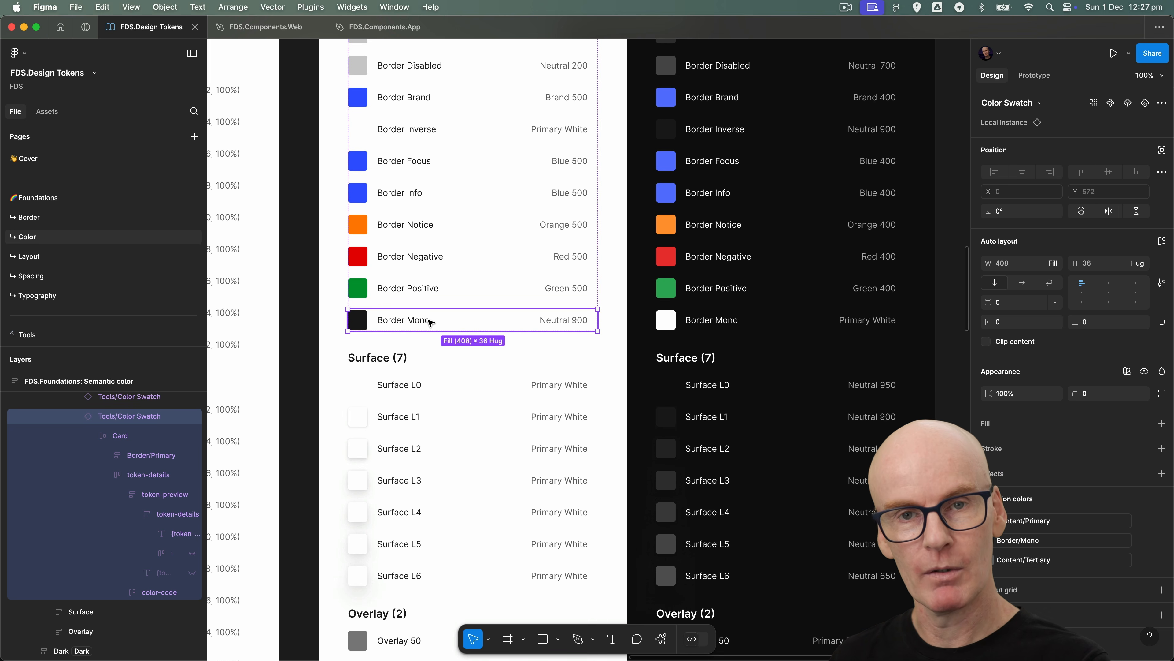
Step: Inspect the large Mono variant of the Spinner component and the stroke settings of its vector path
left_click(298, 213)
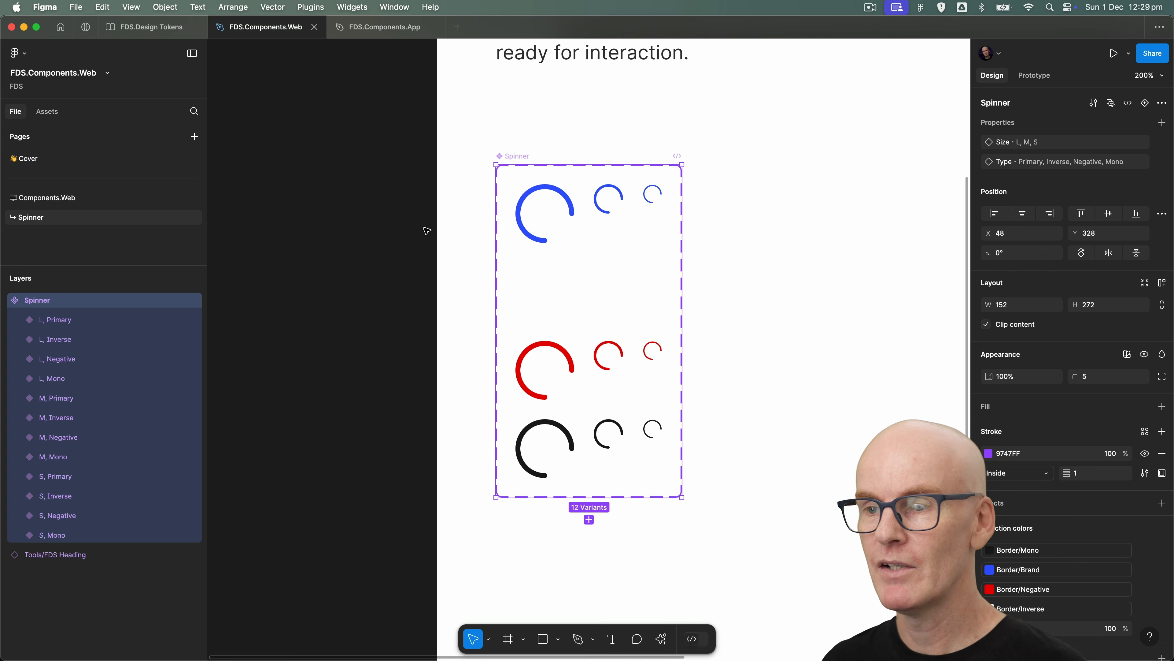
left_click(554, 423)
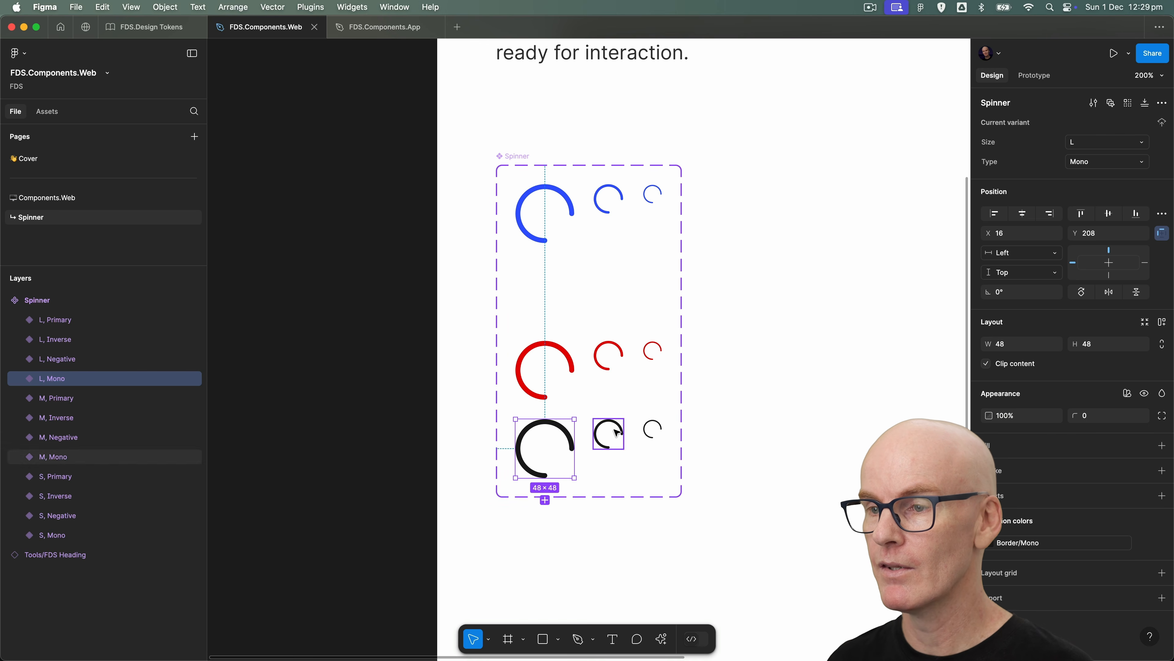
double_click(570, 430)
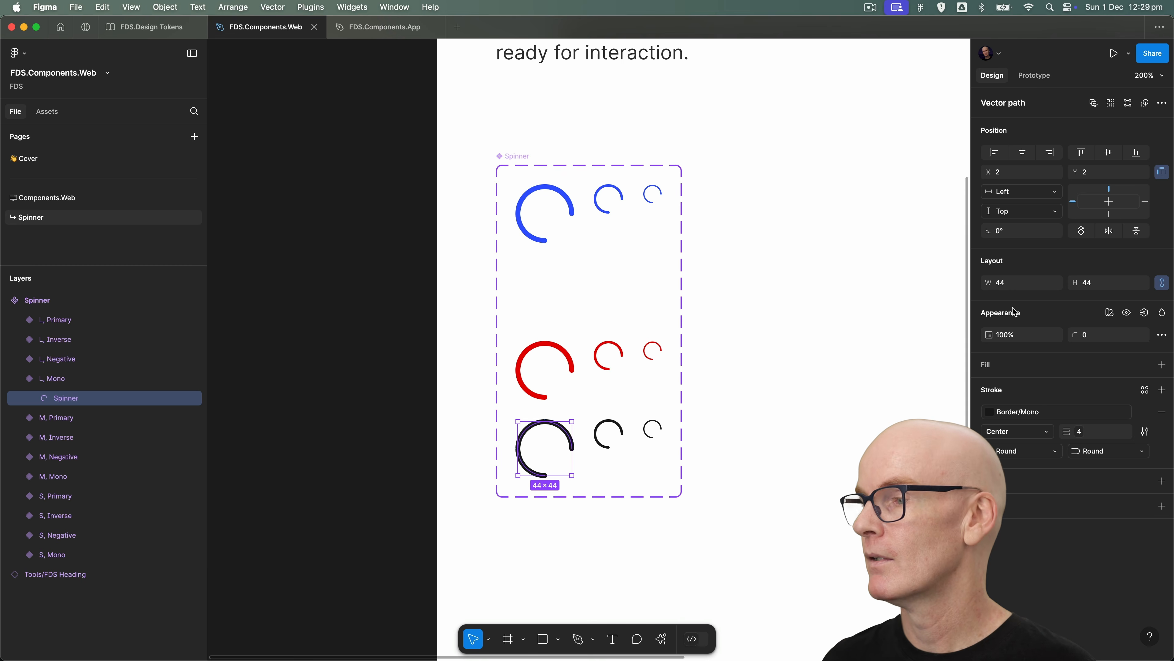
key("Escape")
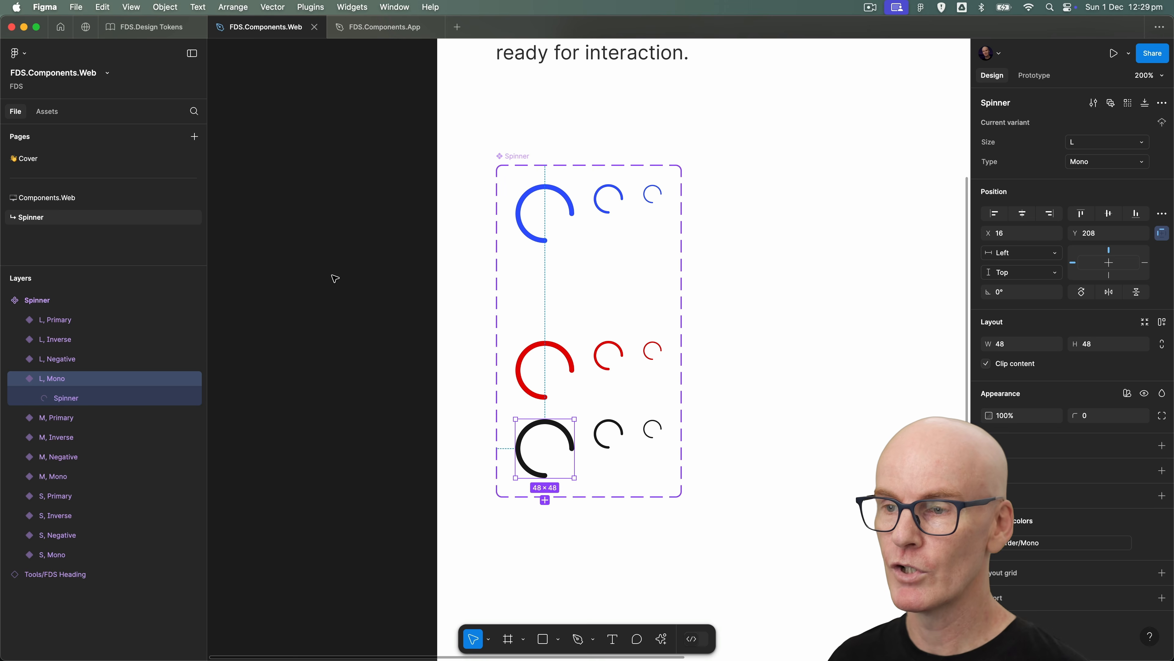
left_click(326, 259)
key("shift+1")
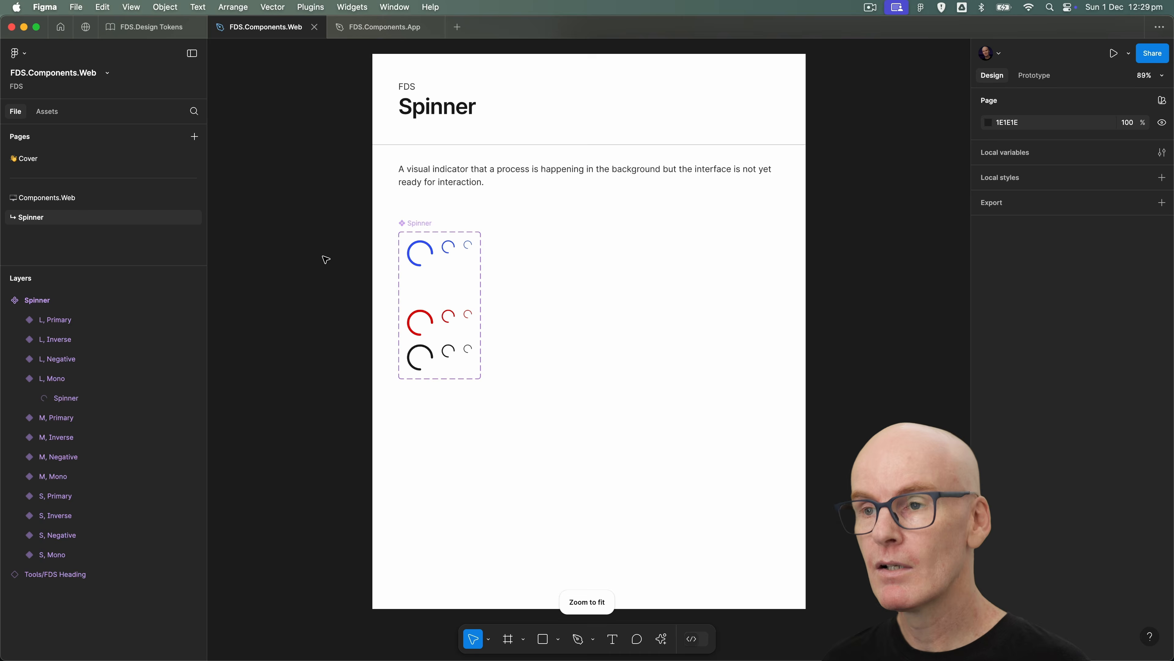
Step: Duplicate the Spinner page and rename the copy as Button
right_click(30, 218)
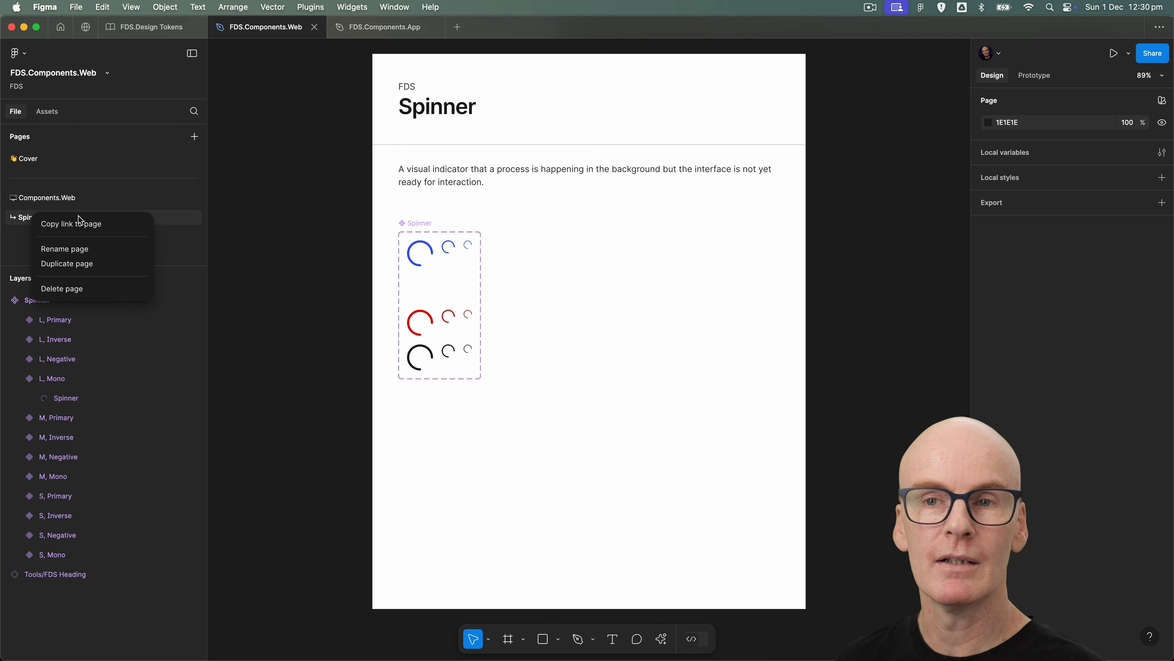
left_click(73, 263)
double_click(65, 239)
left_click_drag(65, 240, 26, 244)
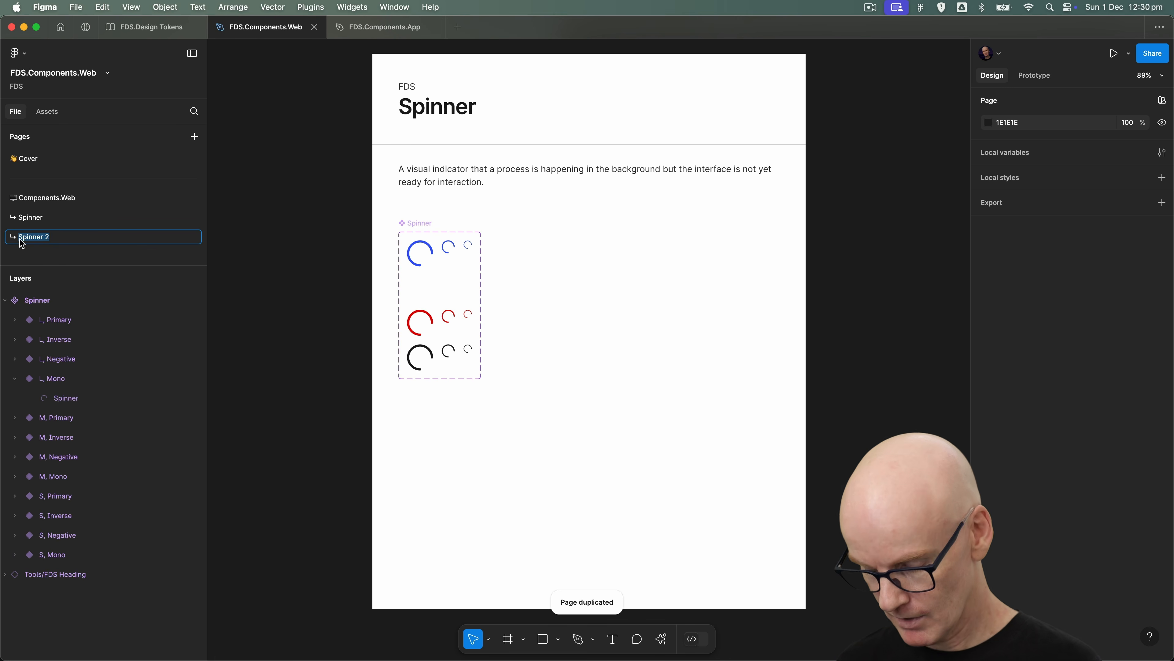
type("Button")
key("Return")
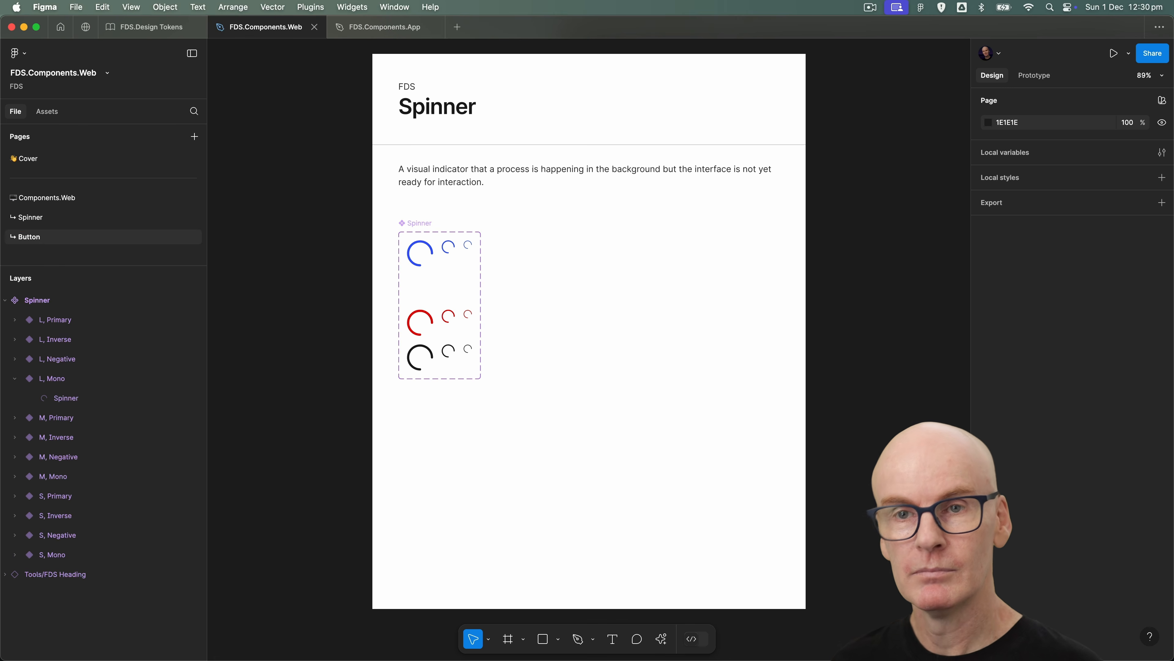
Step: Replace the Spinner heading title on the duplicated page with "Button"
left_click(443, 111, "super")
double_click(432, 107)
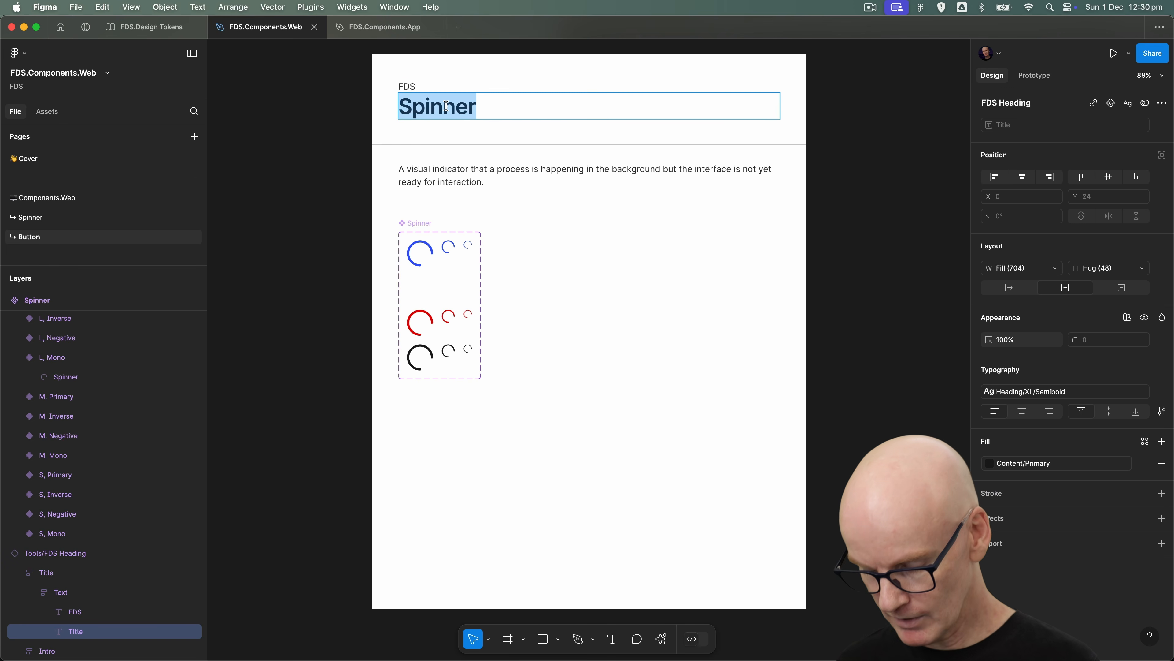
type("Button")
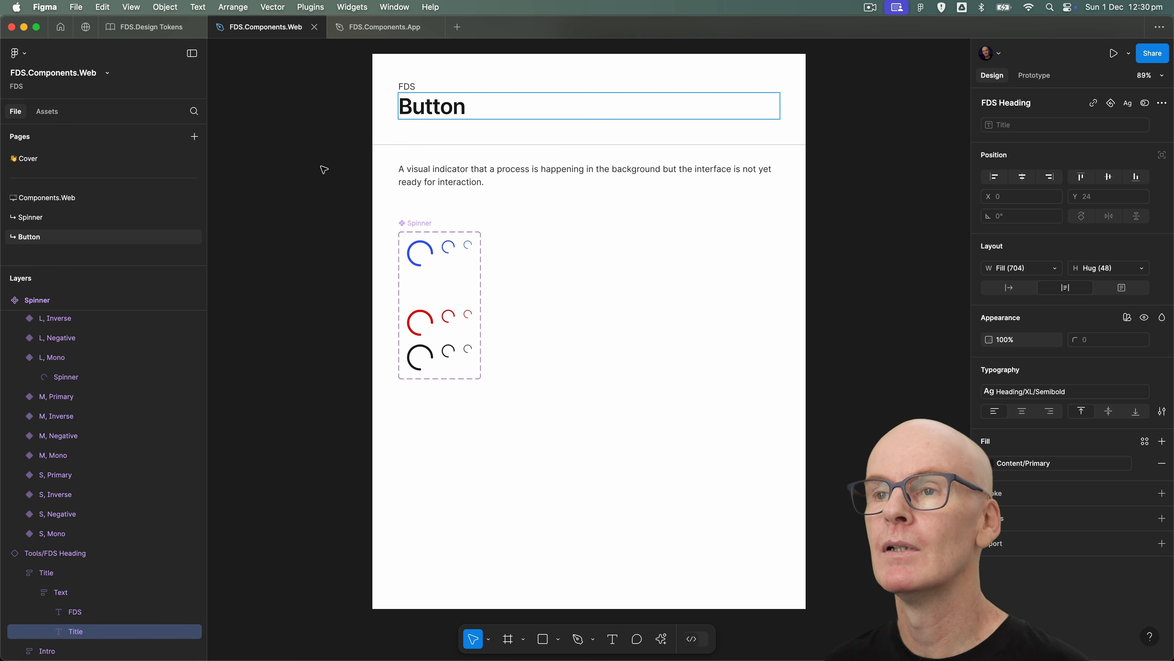
left_click(295, 145)
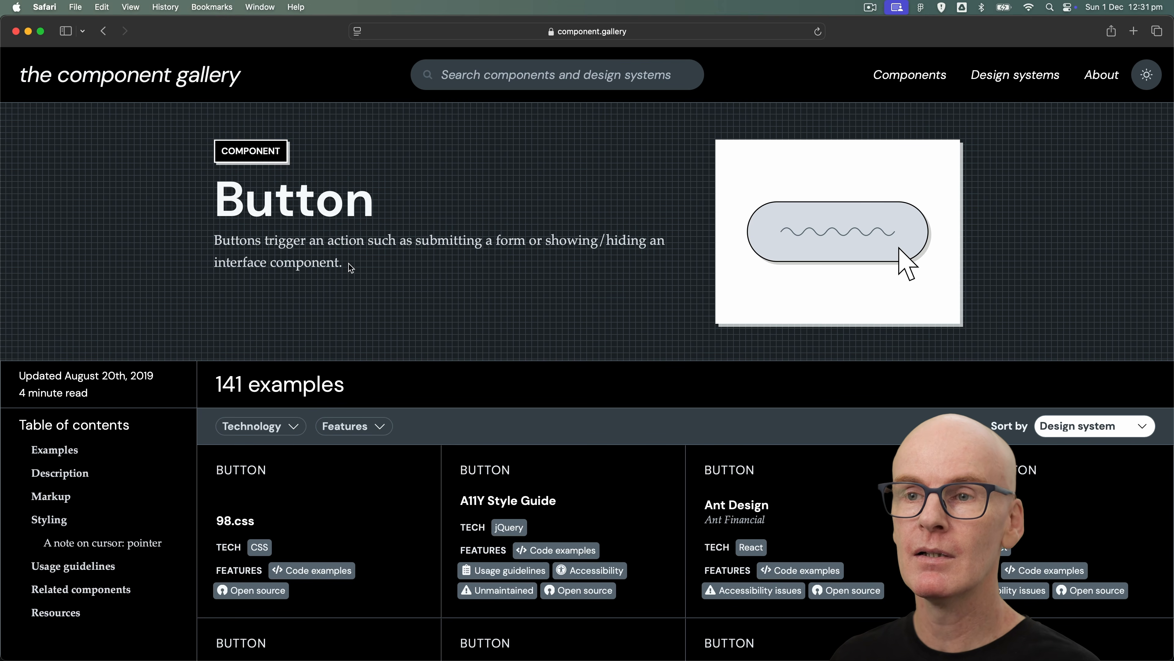
Step: Copy the Button description from The Component Gallery page in Safari and paste it over the intro text in Figma
left_click_drag(347, 266, 215, 239)
key("super+c")
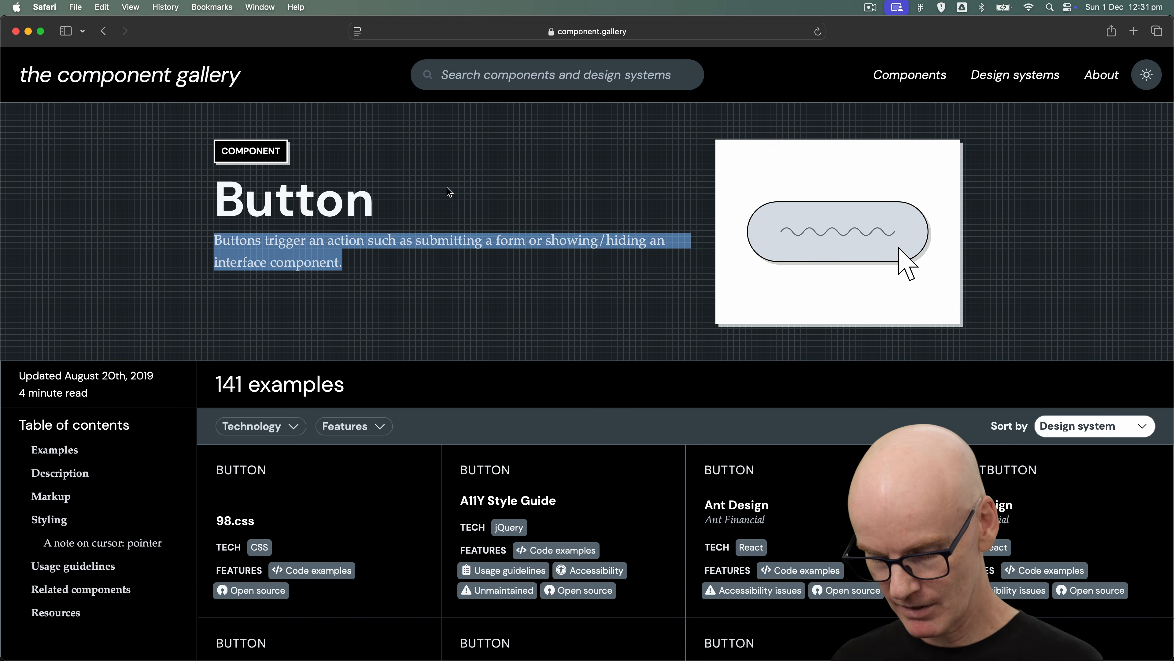
key("super+Tab")
key("super+v")
key("Escape")
left_click(288, 137)
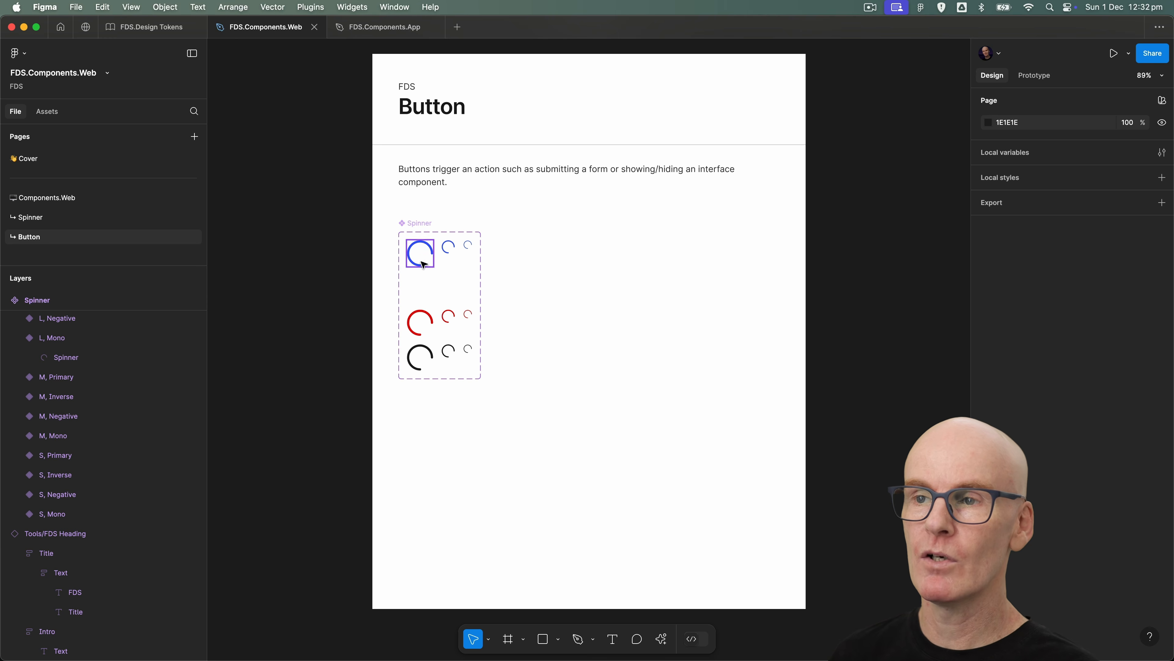
Step: Delete the Spinner component set from the Button page and add a "Button" text layer below the intro
left_click(421, 231)
key("Delete")
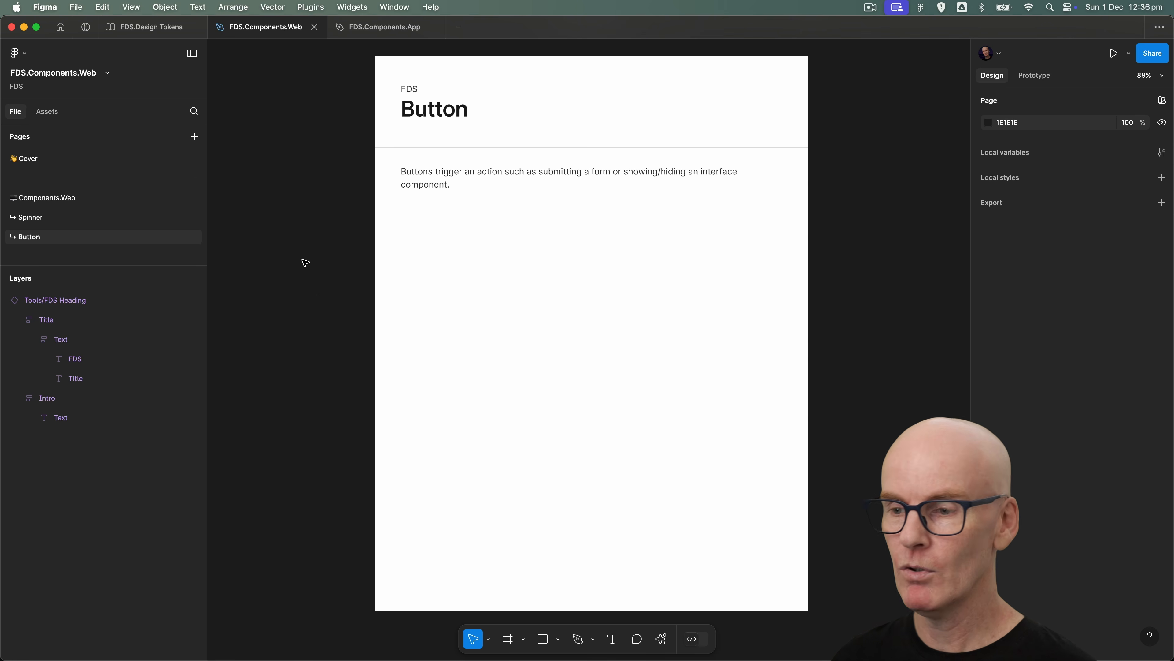
left_click(613, 640)
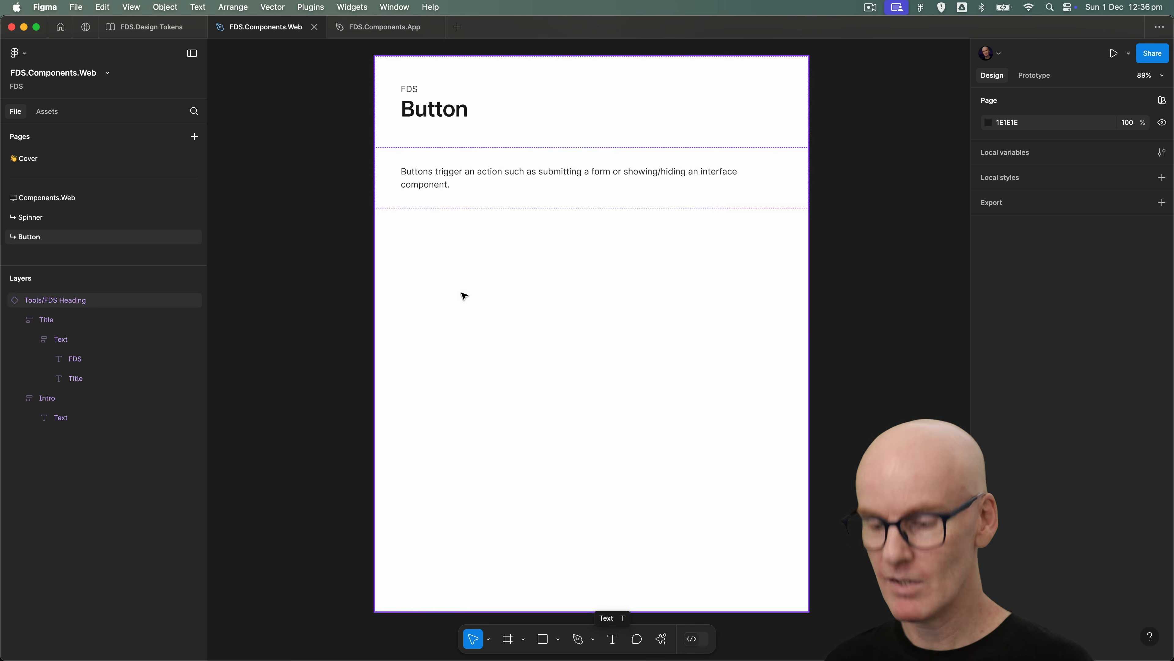
left_click(414, 243)
type("Button")
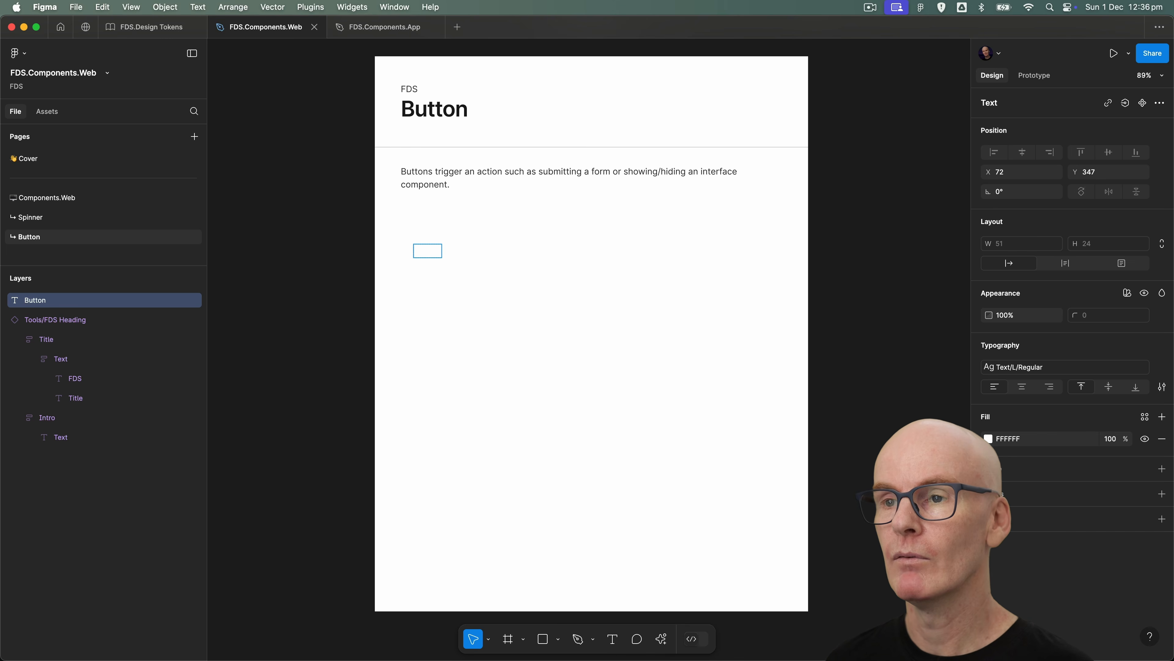
key("Escape")
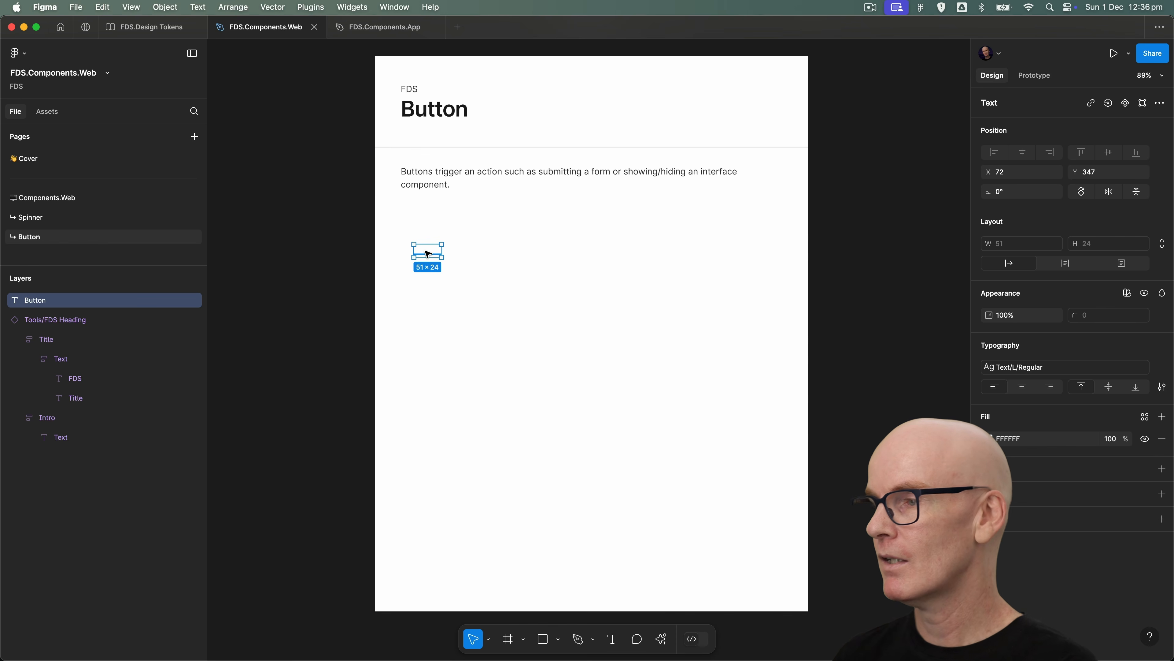
Step: Apply the Text/L Semibold style and the Content/Primary Inverse fill to the new "Button" text layer
left_click(1050, 368)
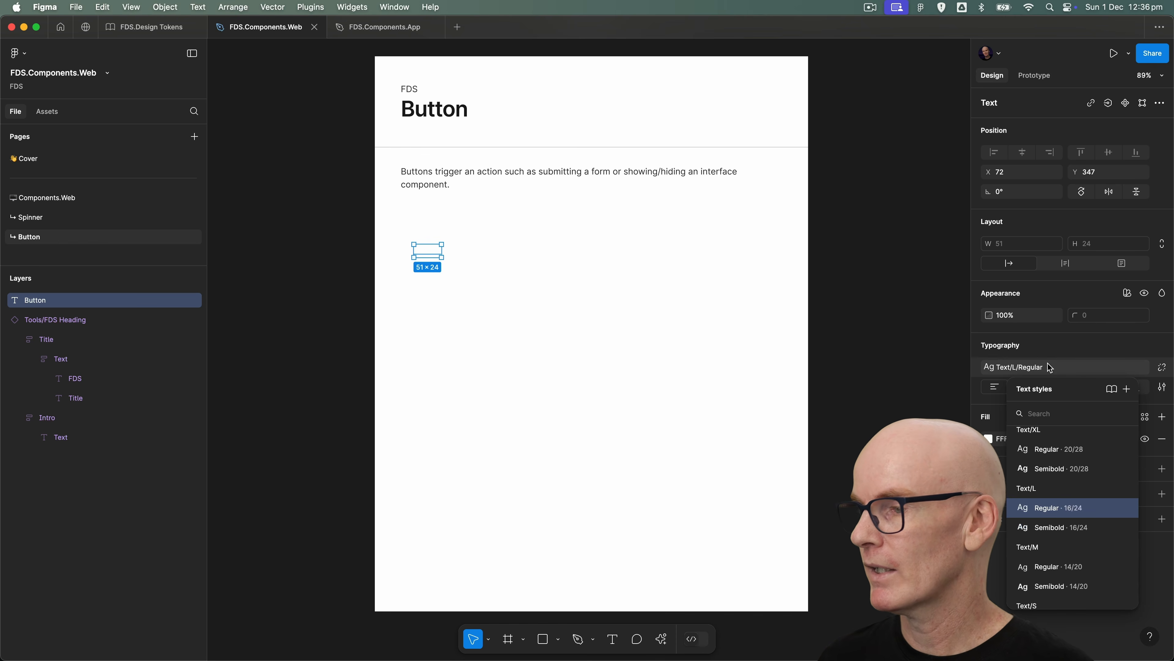
left_click(1058, 529)
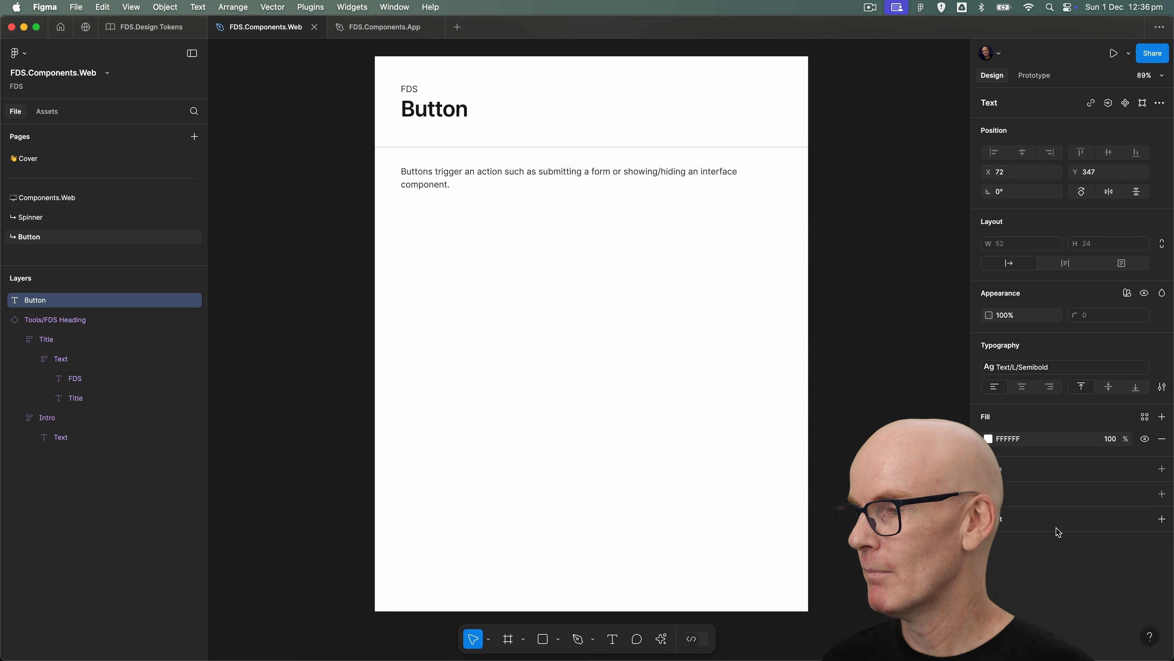
left_click(1145, 417)
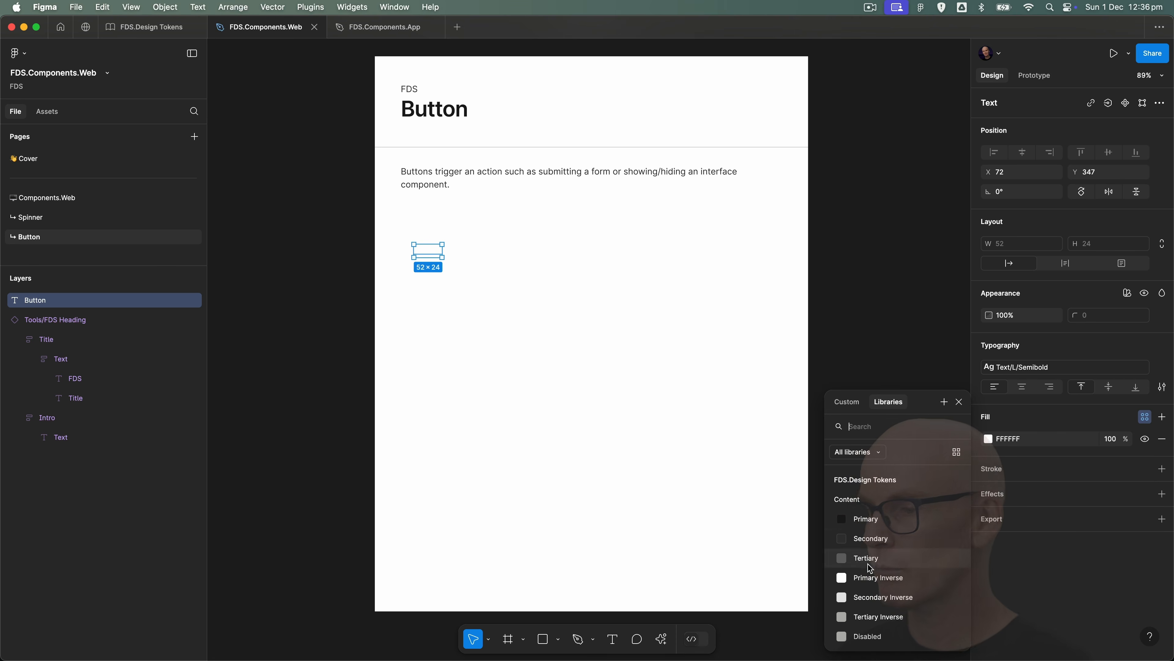
left_click(877, 578)
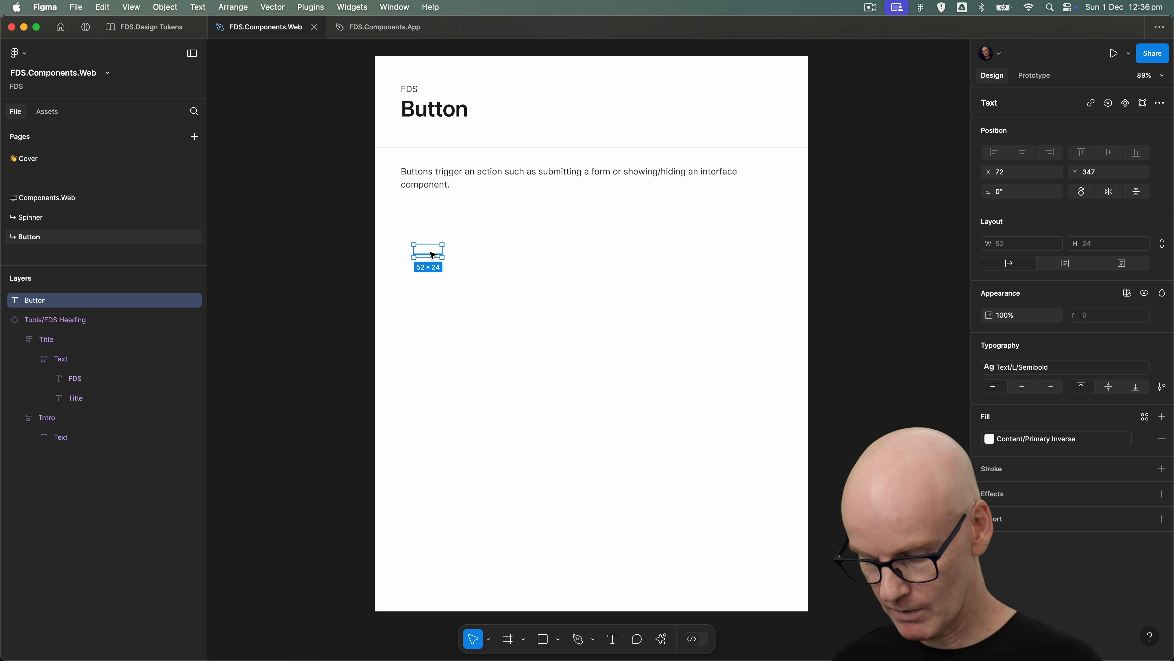
Step: Wrap the "Button" text layer in three nested groups and expand them in the layer list
key("super+g")
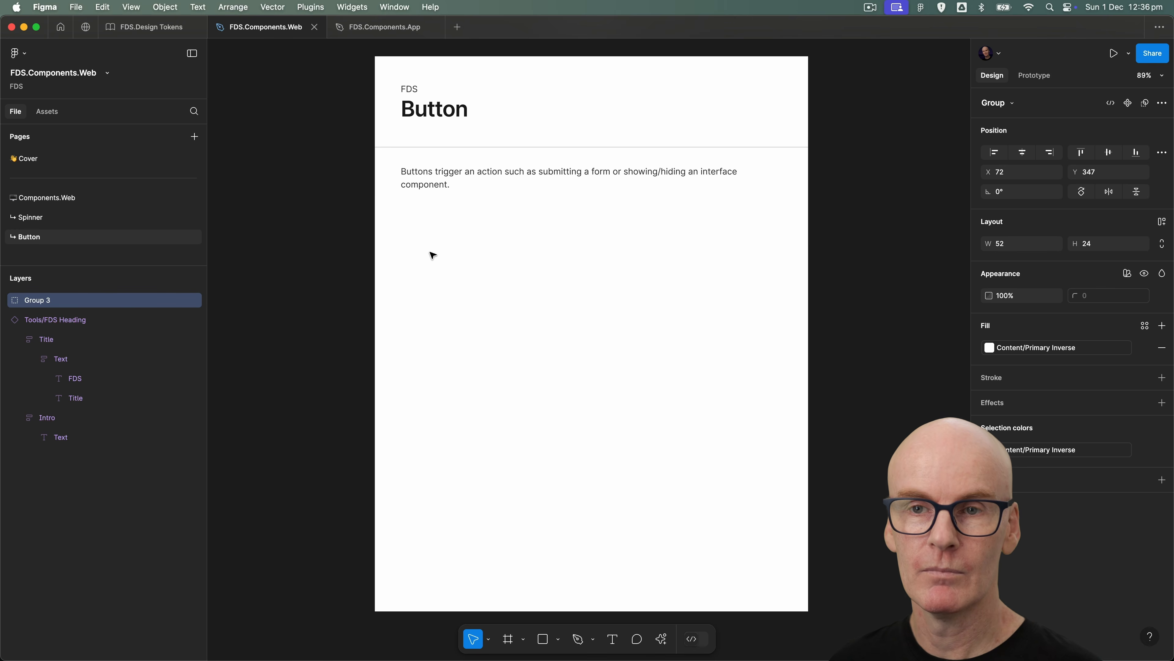
left_click(4, 301)
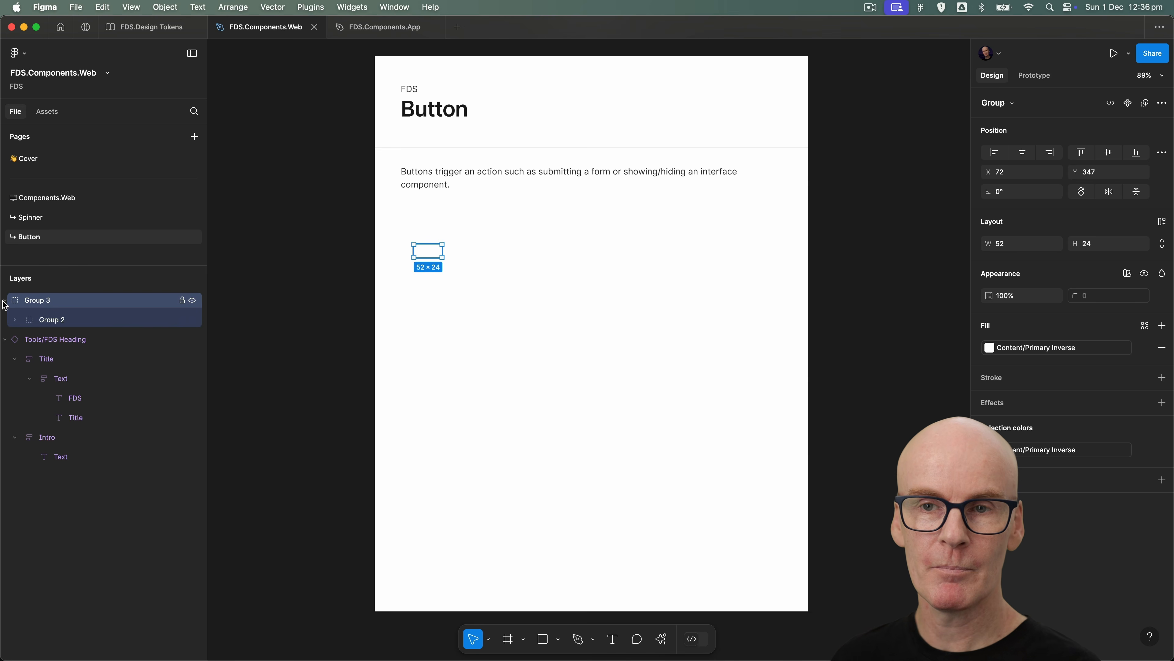
left_click(15, 319)
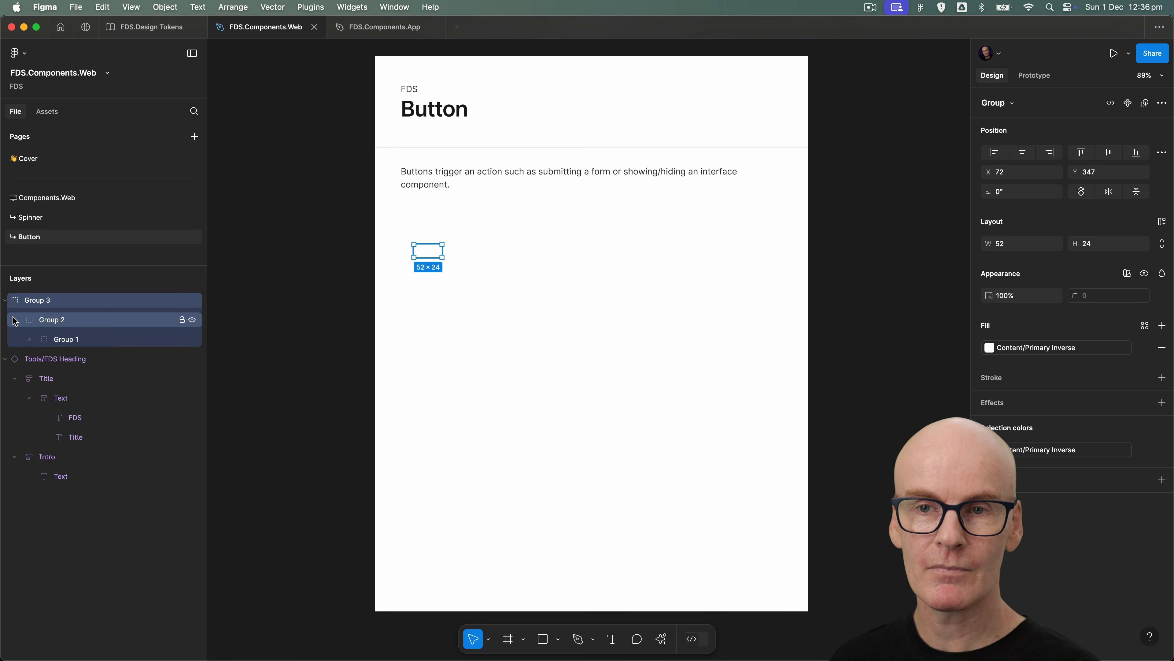
Step: Rename the three nested groups, from innermost to outermost, as Label, Content and Button
left_click(76, 340)
double_click(99, 339)
type("La")
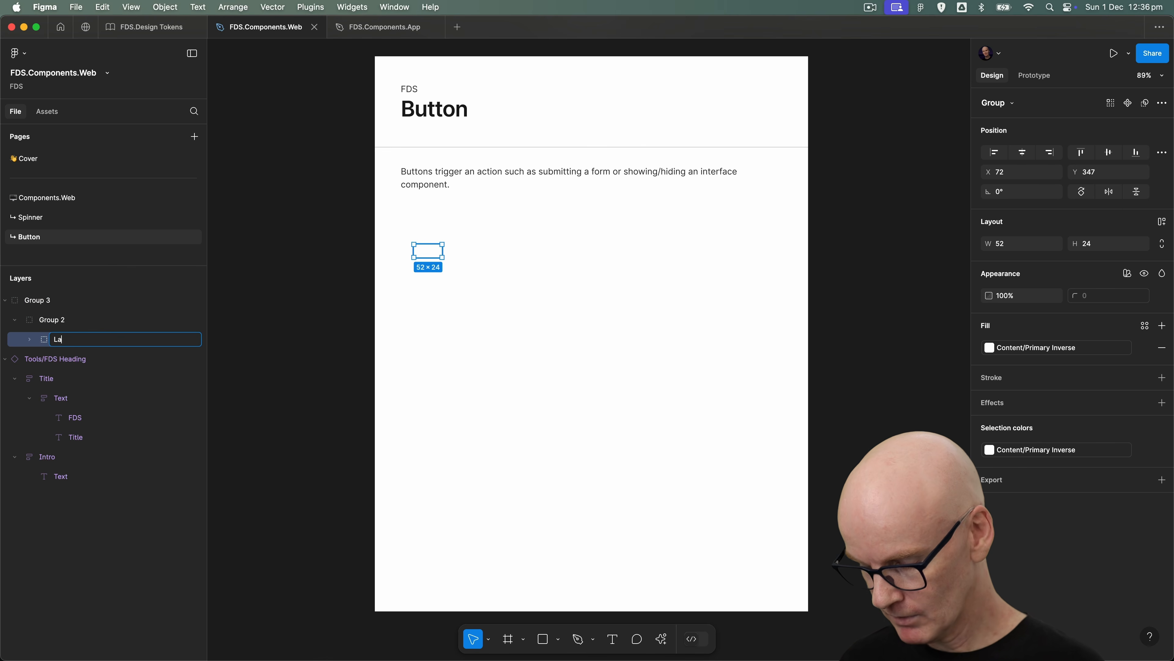
left_click(77, 320)
double_click(59, 319)
type("Content")
key("Return")
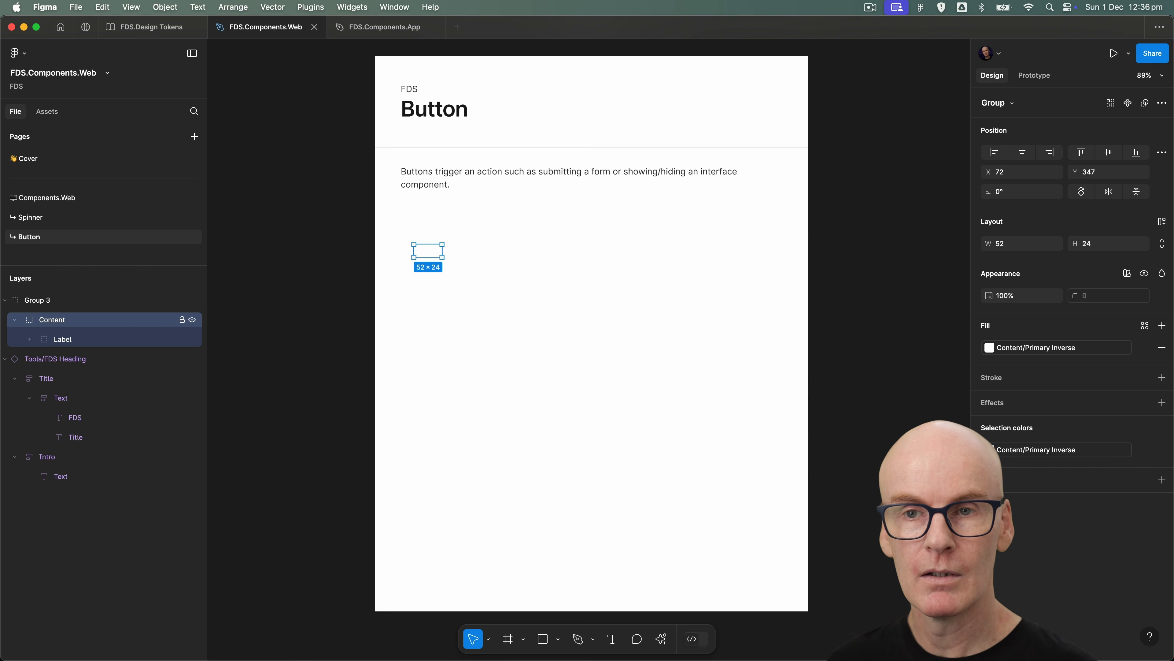
left_click(77, 299)
type("B")
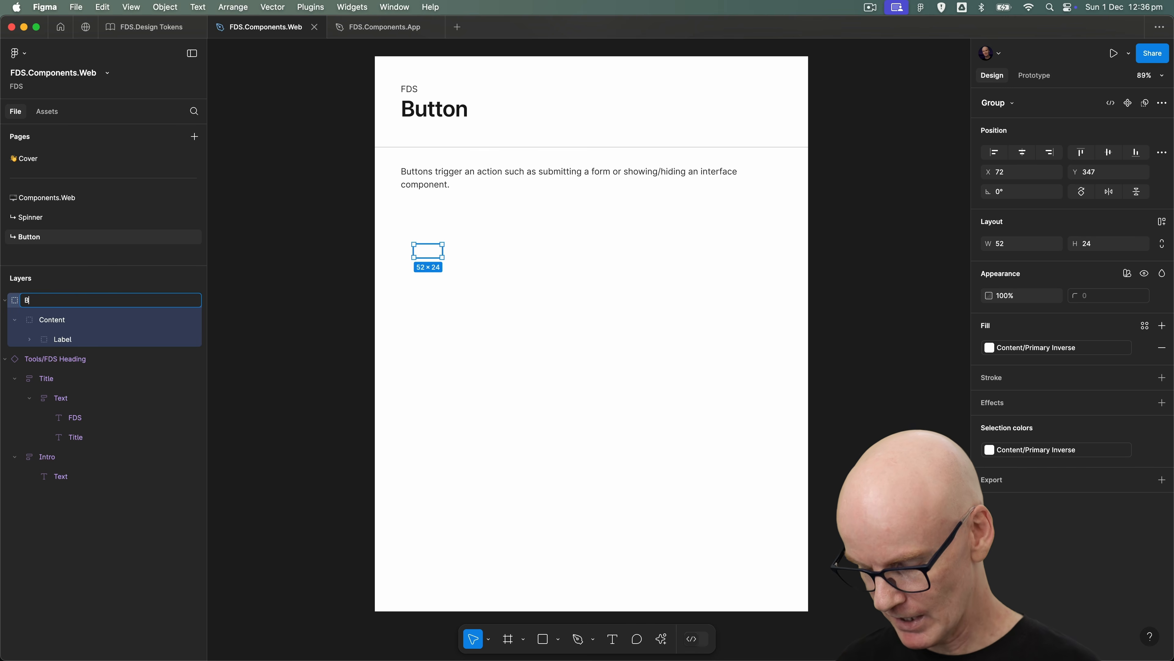
type("utton")
key("Return")
Step: Add auto layout to the Label group with a gap of 0 and horizontal padding bound to the XS space token
left_click(136, 341)
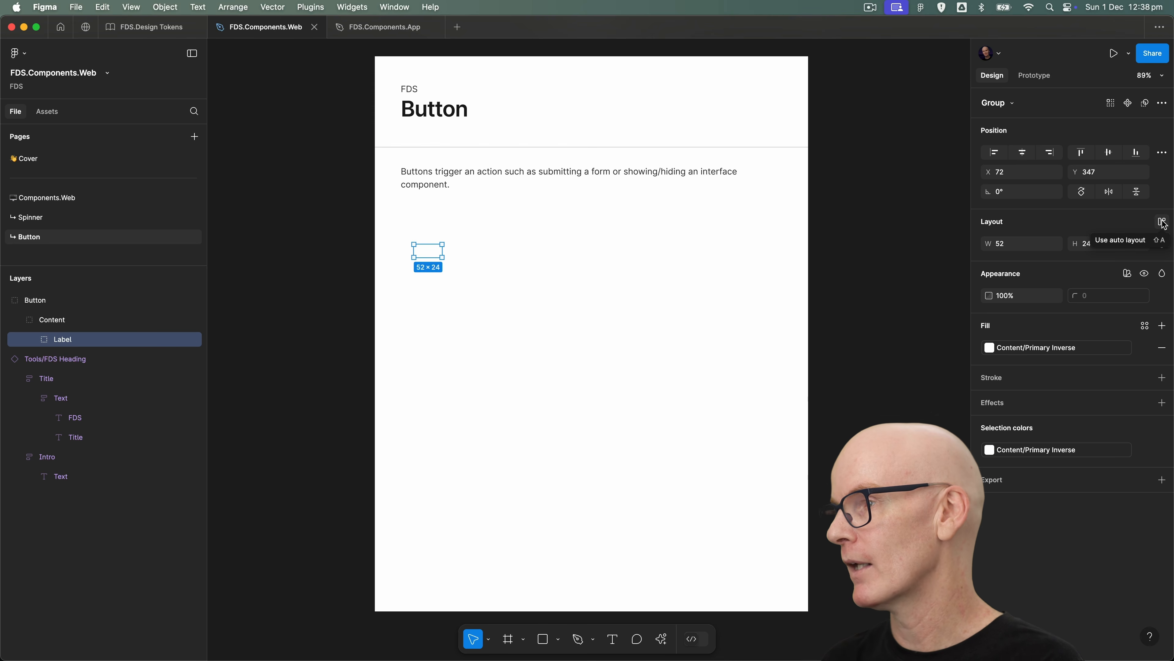
left_click(1162, 223)
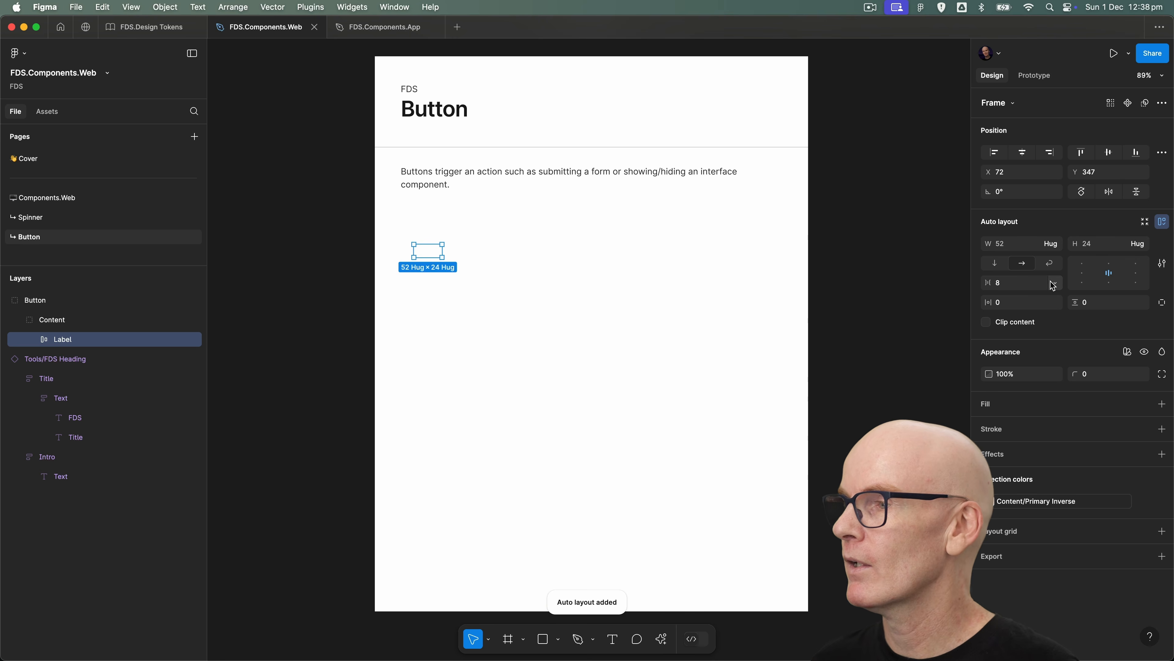
left_click(1042, 285)
type("0")
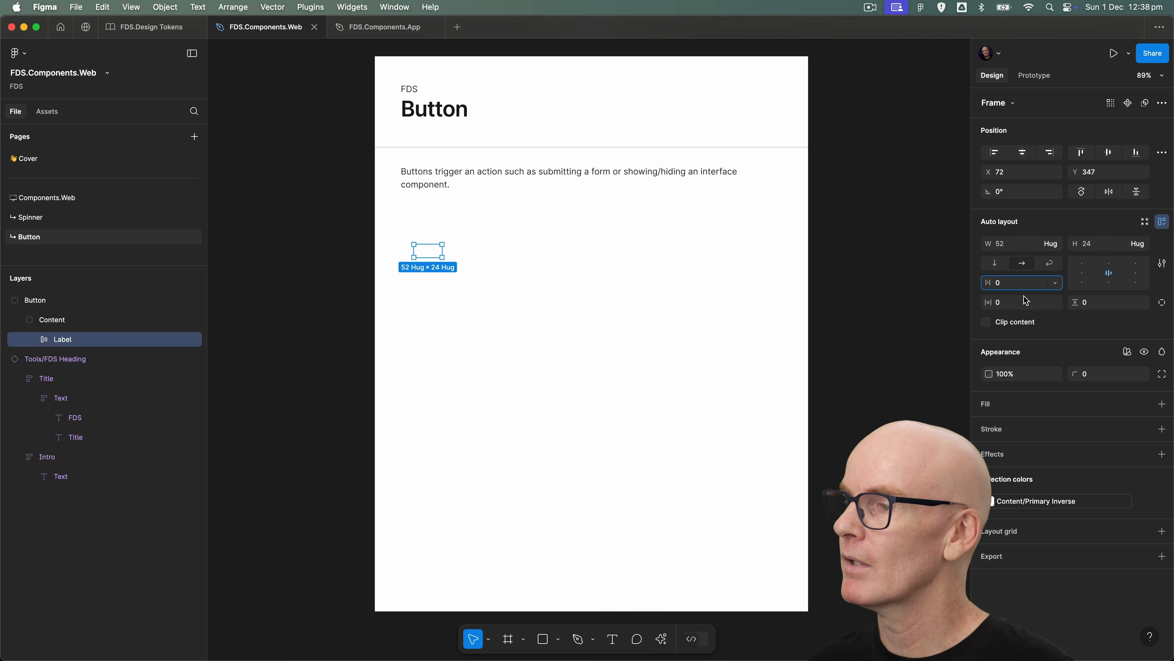
left_click(1056, 303)
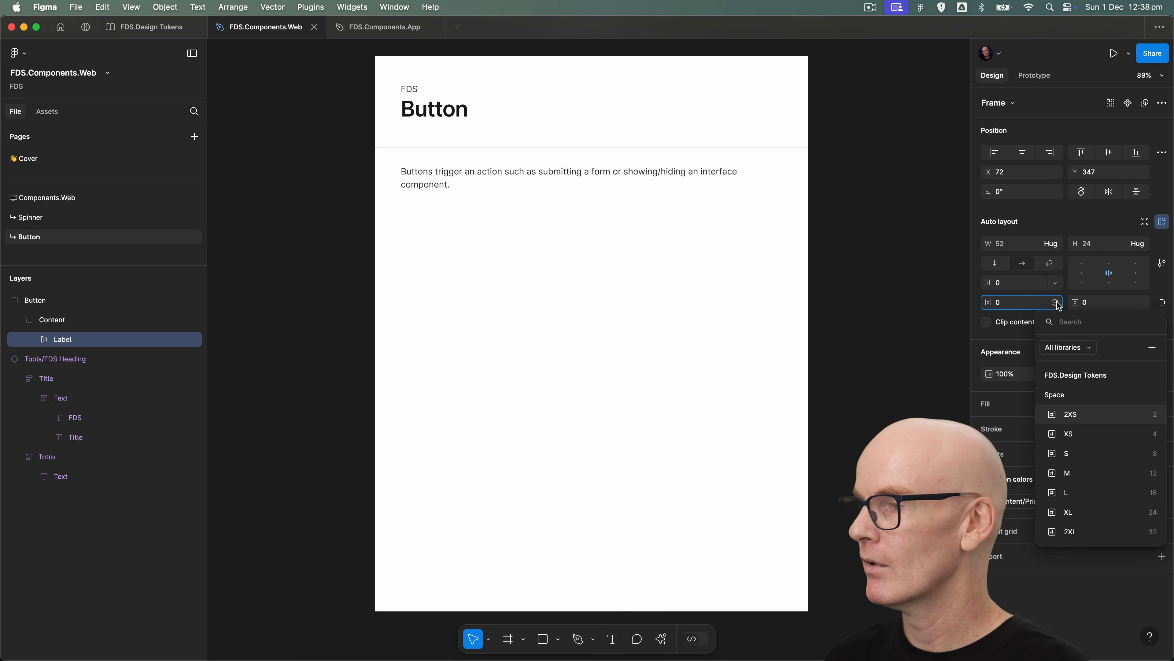
left_click(1091, 434)
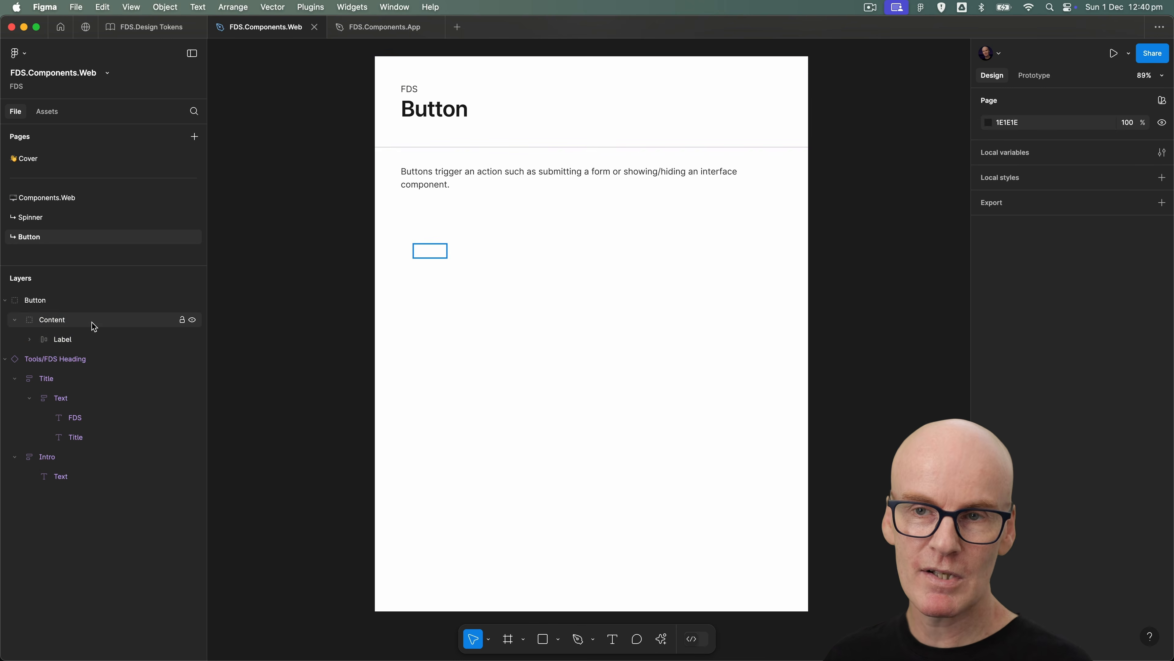
Step: Add horizontal auto layout to the Content group with a gap of 0
left_click(92, 321)
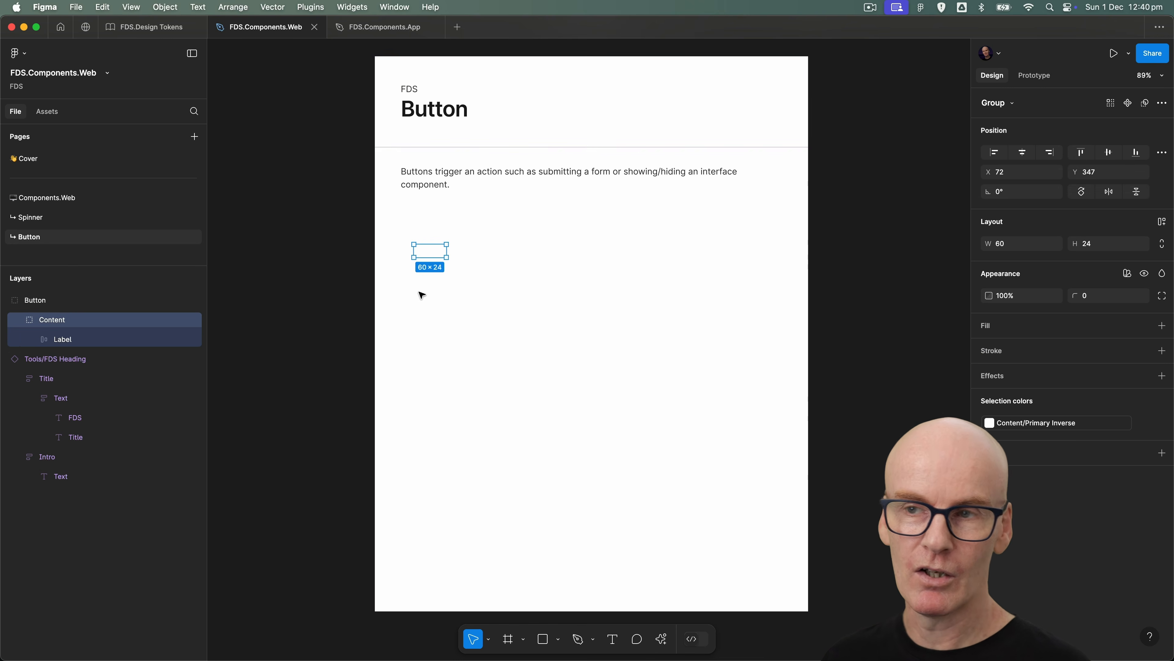
left_click(1161, 222)
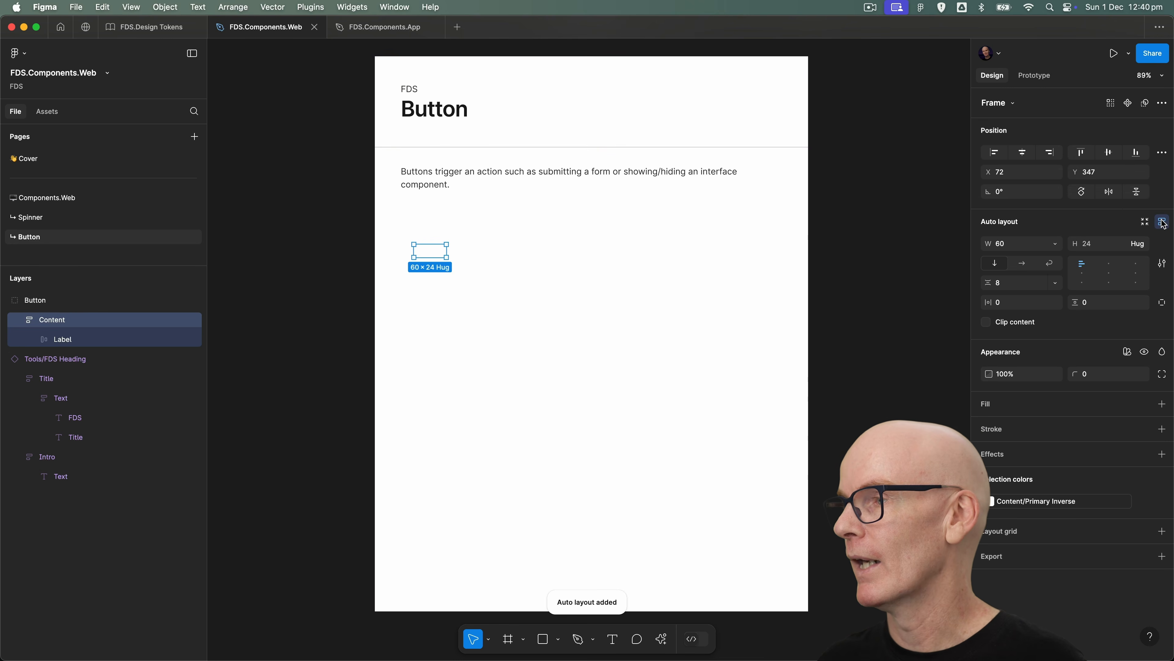
left_click(1013, 288)
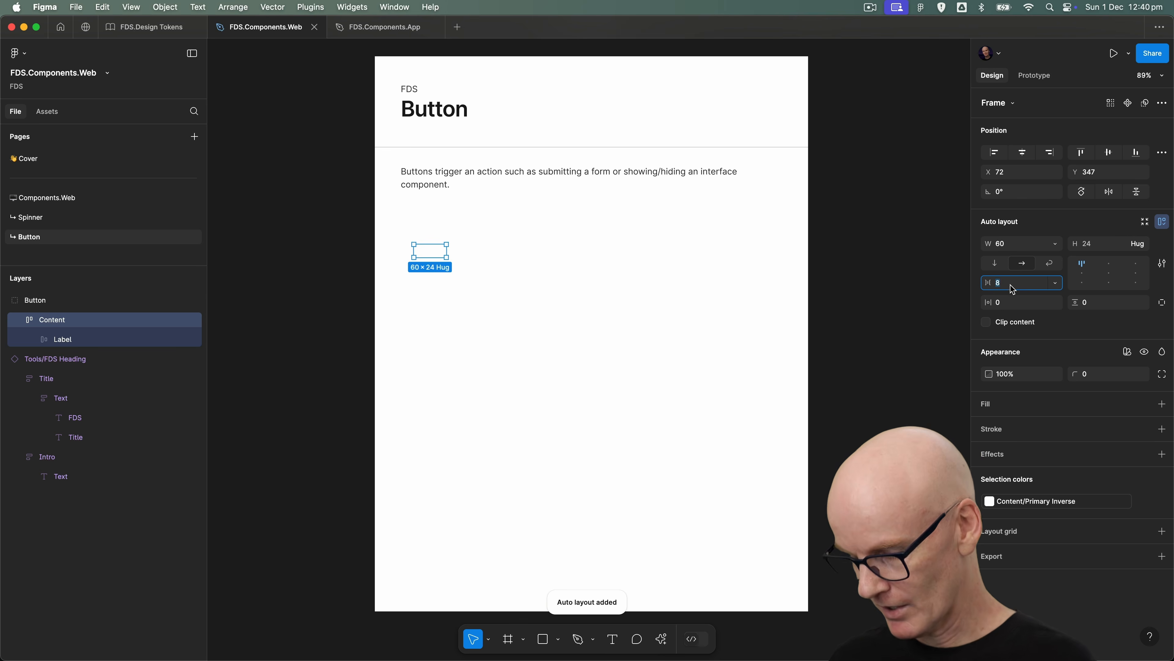
type("0")
key("Return")
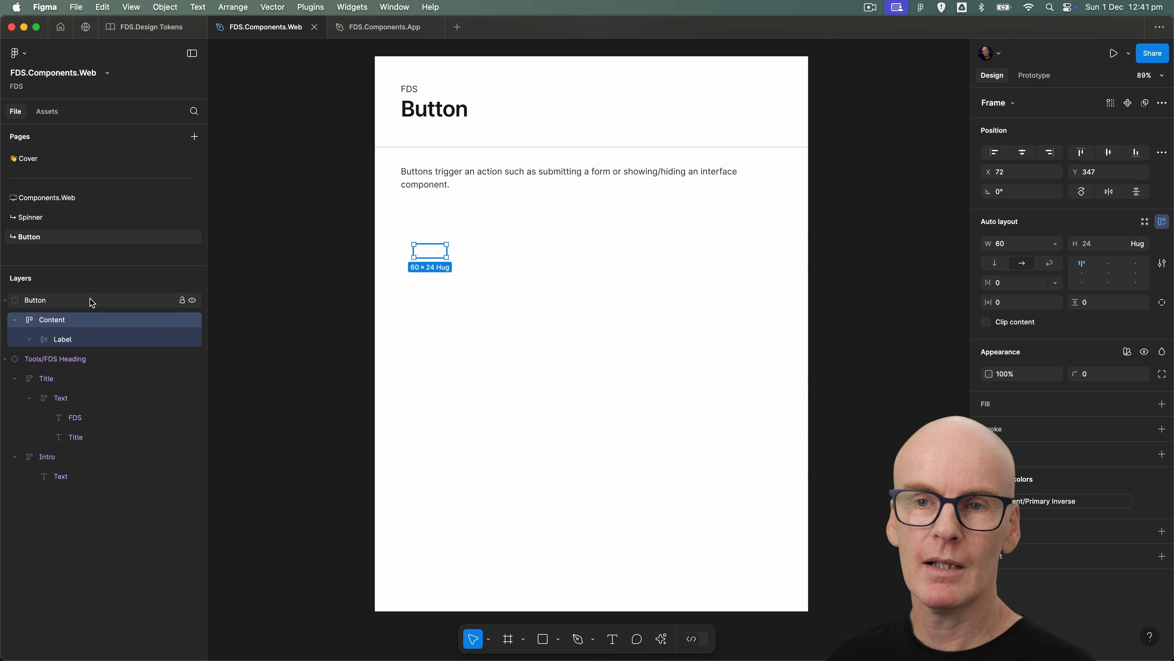
Step: Add horizontal auto layout to the outermost Button group with a gap of 0
left_click(92, 301)
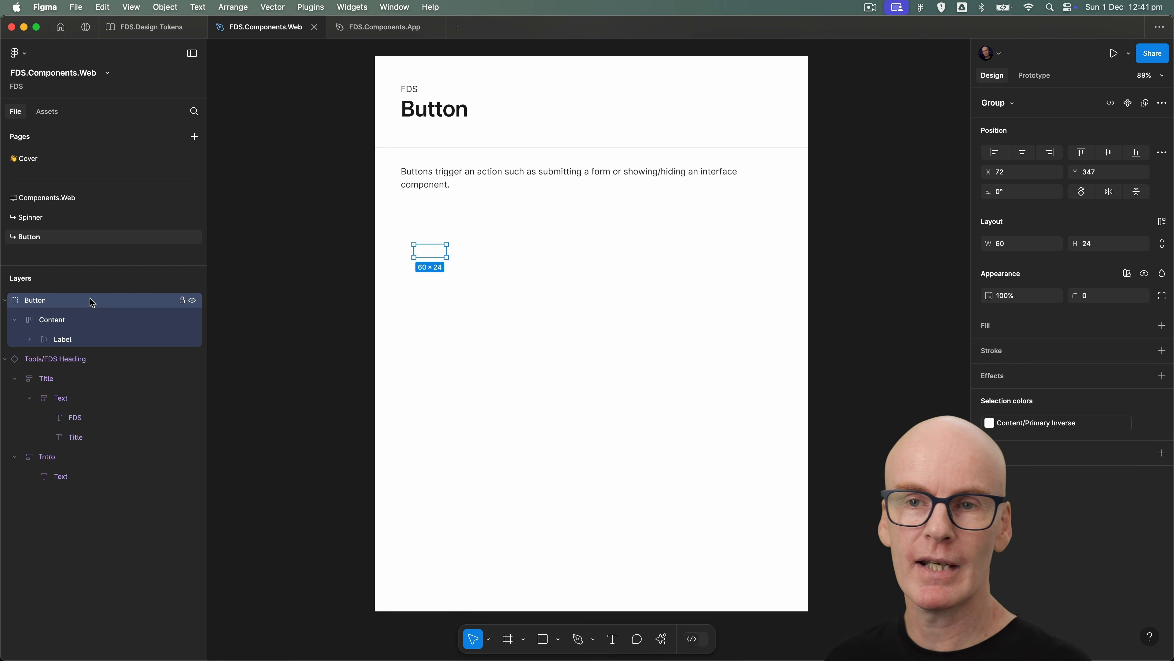
left_click(1162, 222)
left_click(1022, 264)
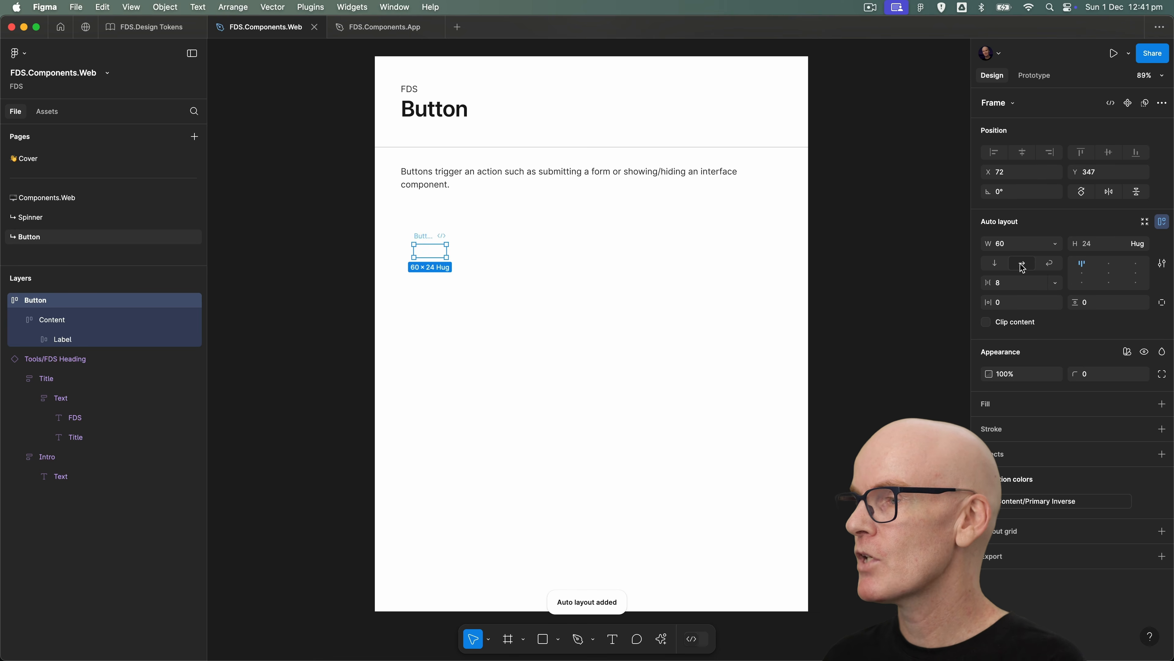
left_click(1012, 283)
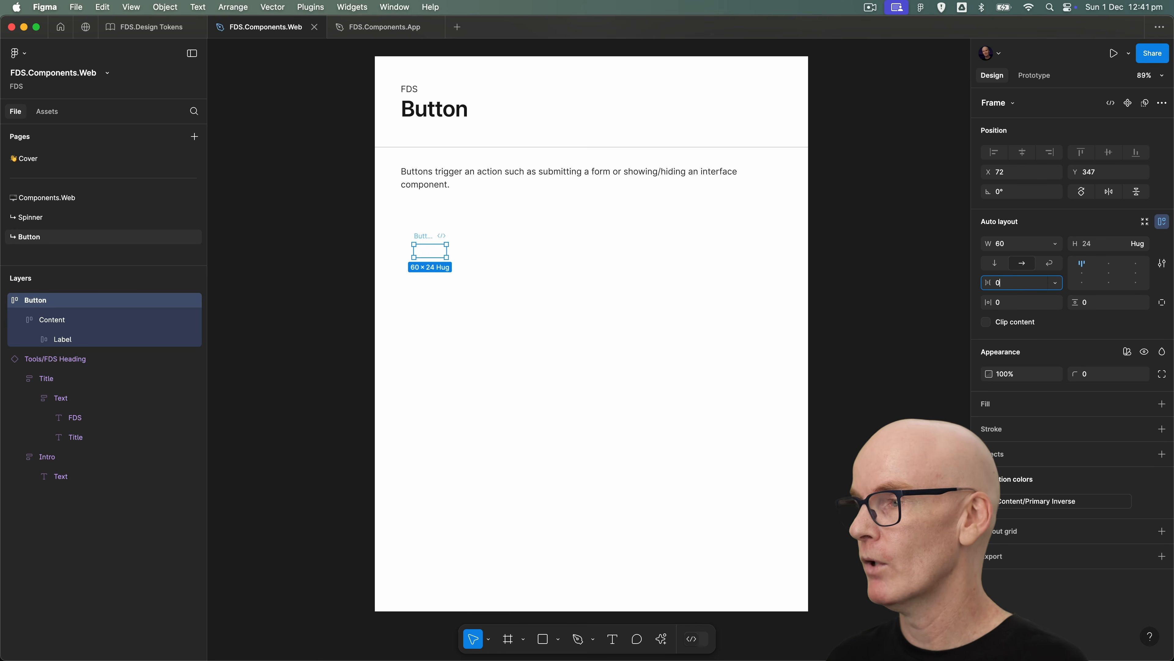
type("0")
Step: Bind the Button frame's horizontal and vertical padding to the M space token (12)
left_click(1058, 303)
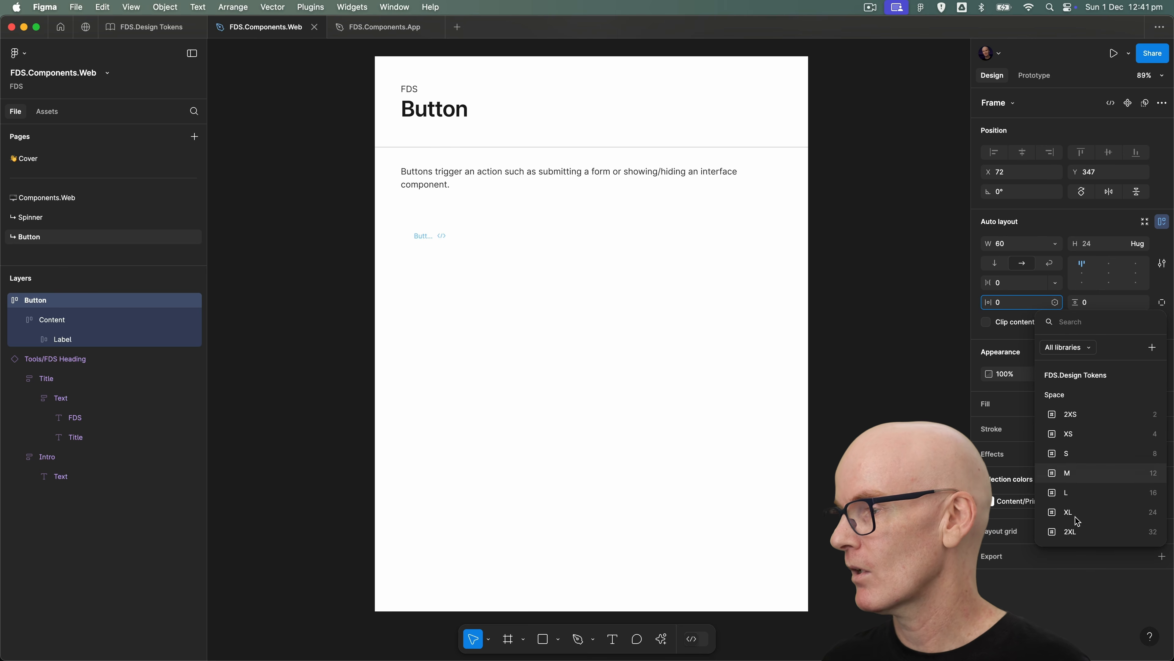
left_click(1062, 481)
left_click(1142, 303)
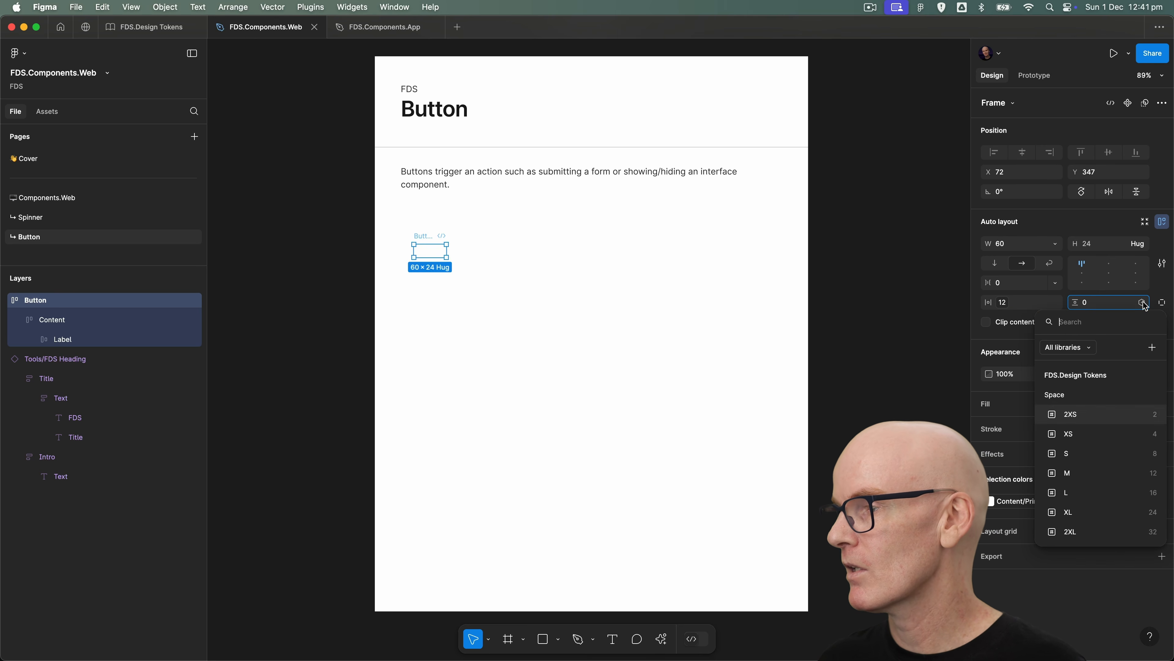
left_click(1113, 473)
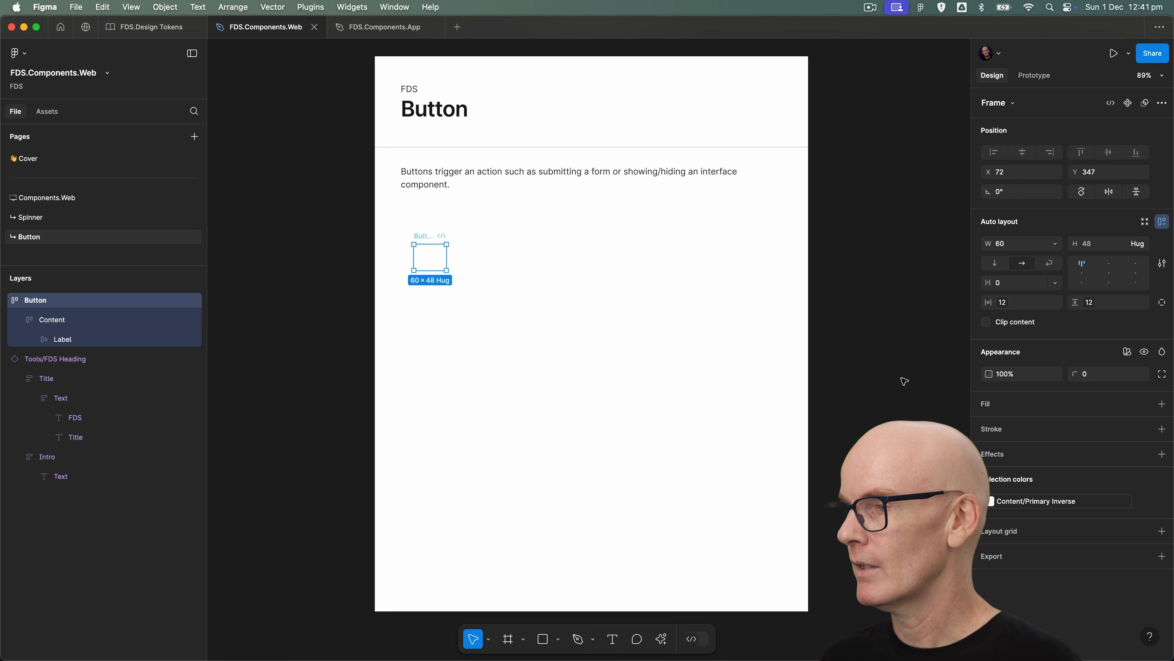
Step: Apply the Background/Brand color from the design token library as the Button frame's fill
mouse_move(1145, 407)
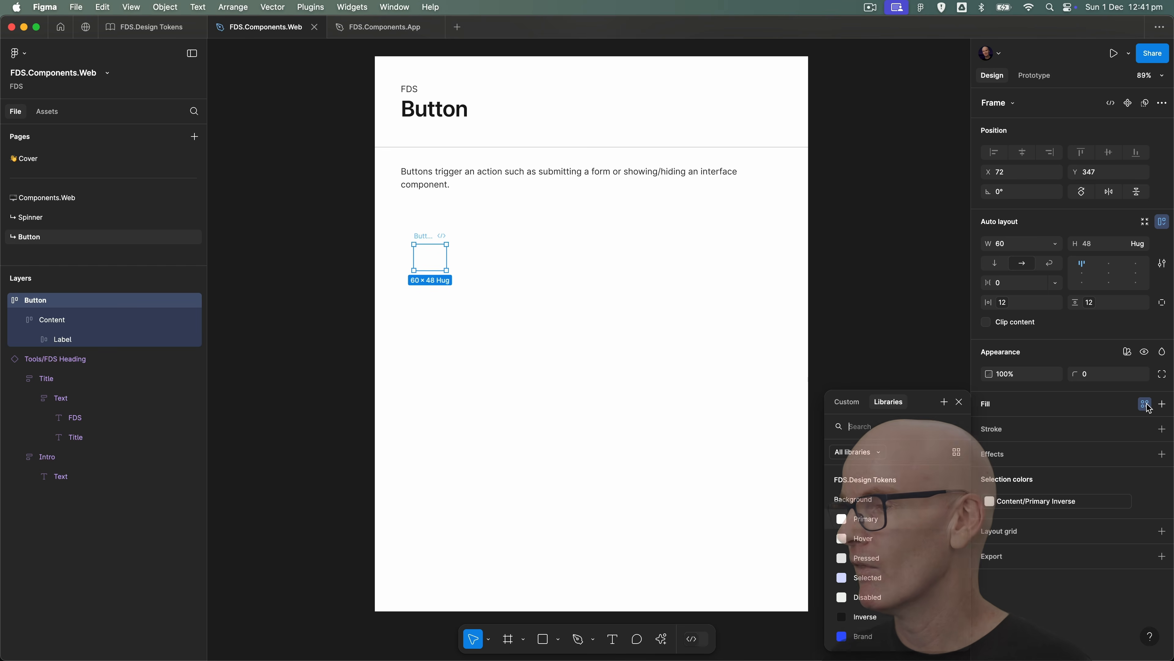
type("back")
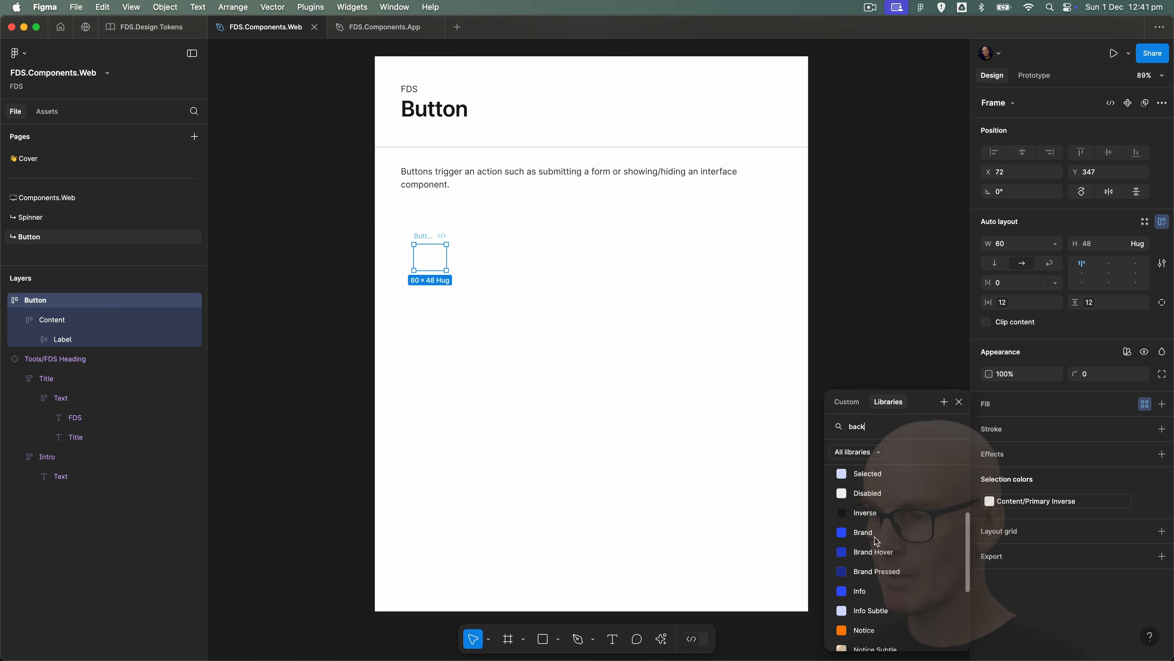
left_click(866, 535)
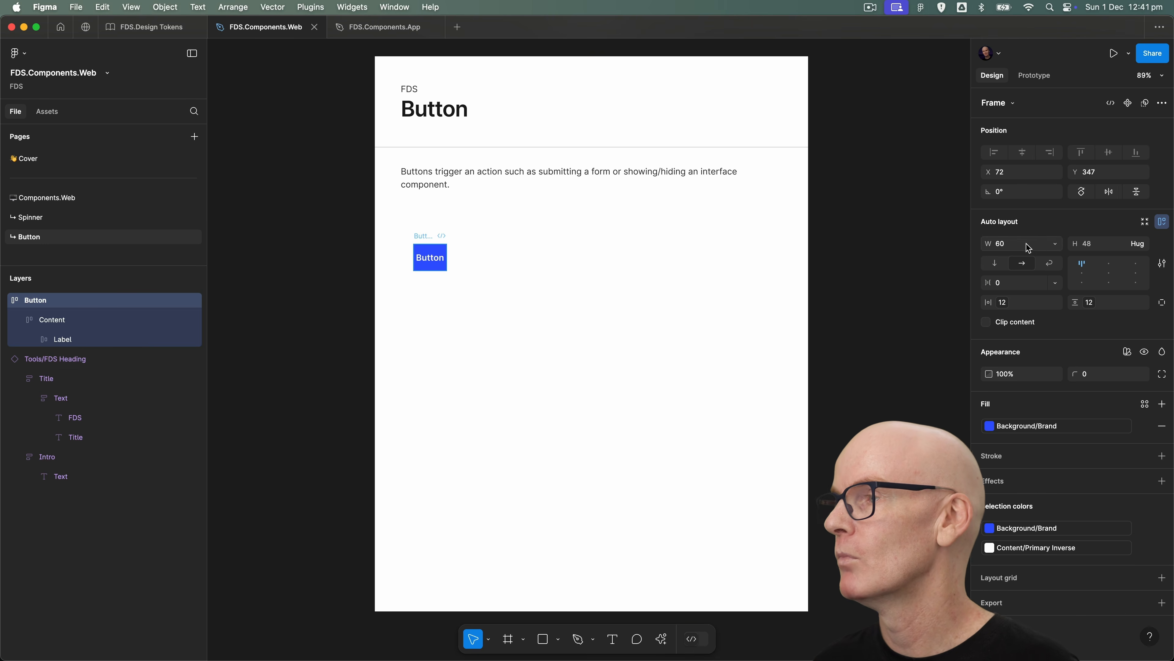
Step: Set the width of the Button, Content and Label frames to hug contents
left_click(1057, 246)
left_click(1038, 258)
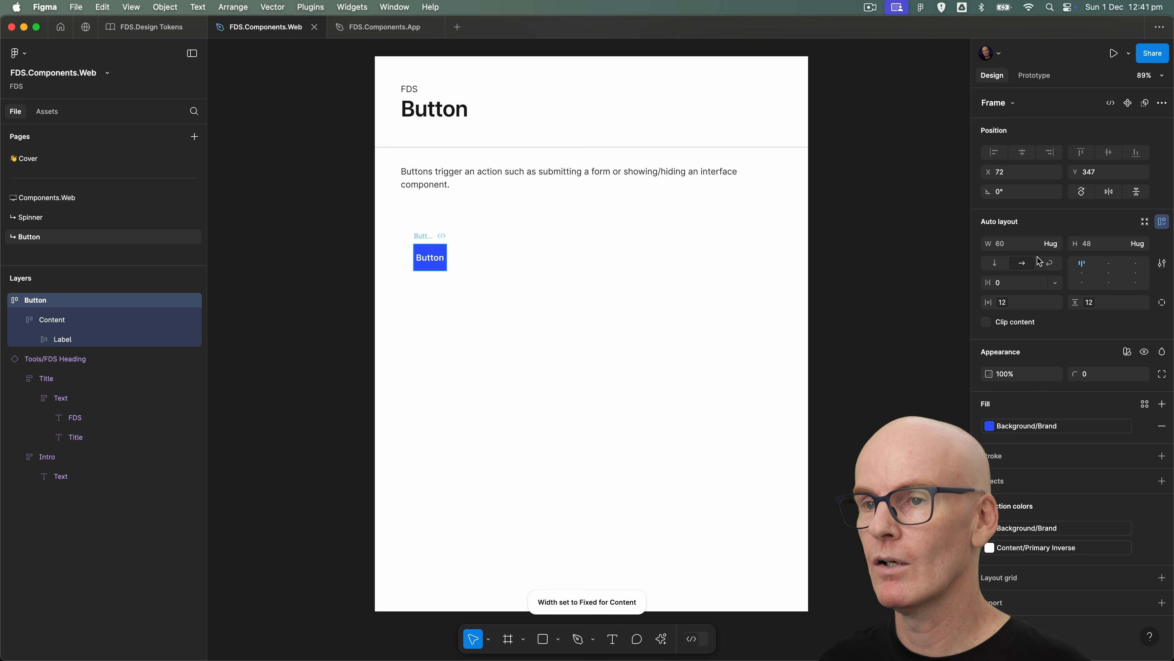
left_click(128, 318)
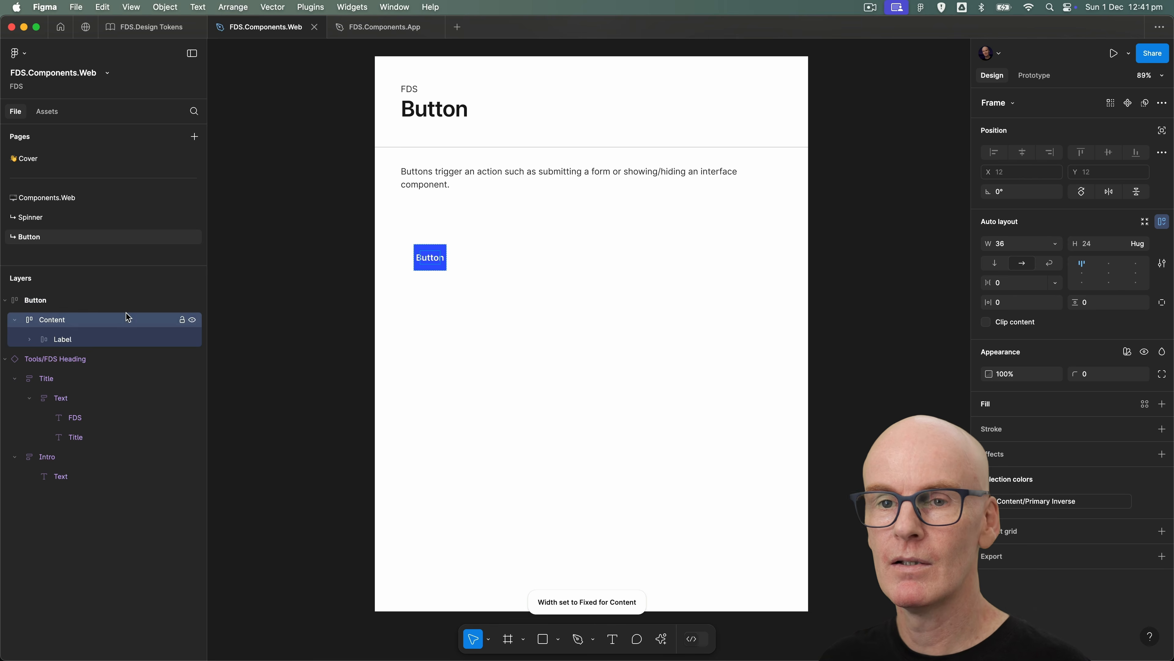
left_click(1056, 244)
left_click(1042, 259)
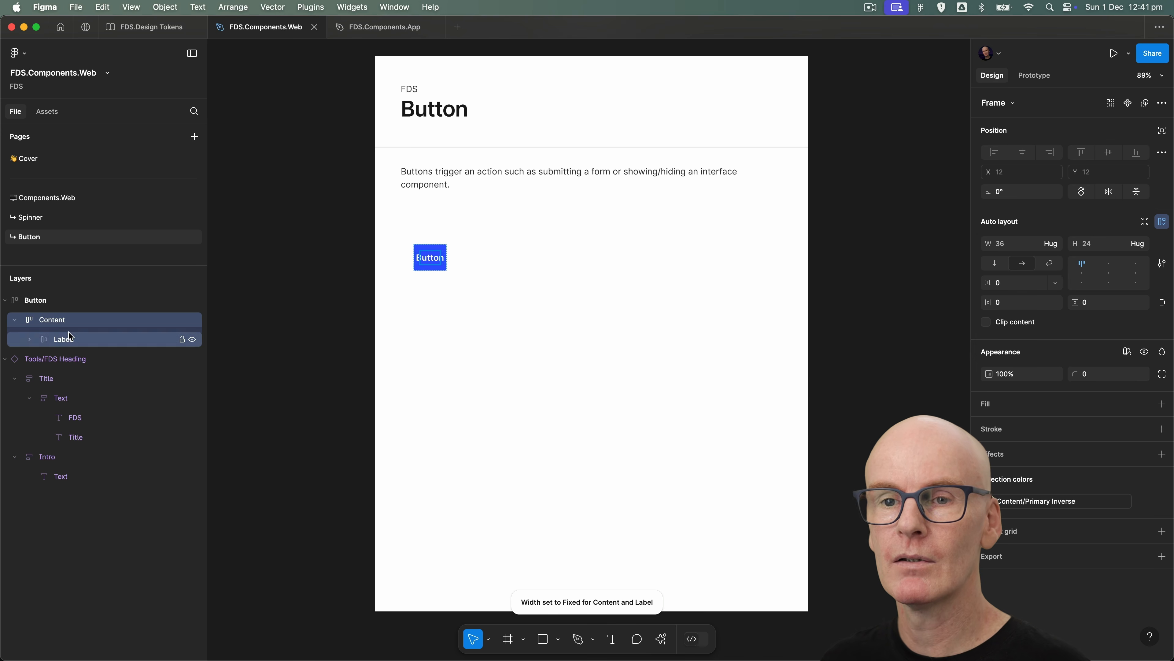
left_click(63, 339)
left_click(1055, 244)
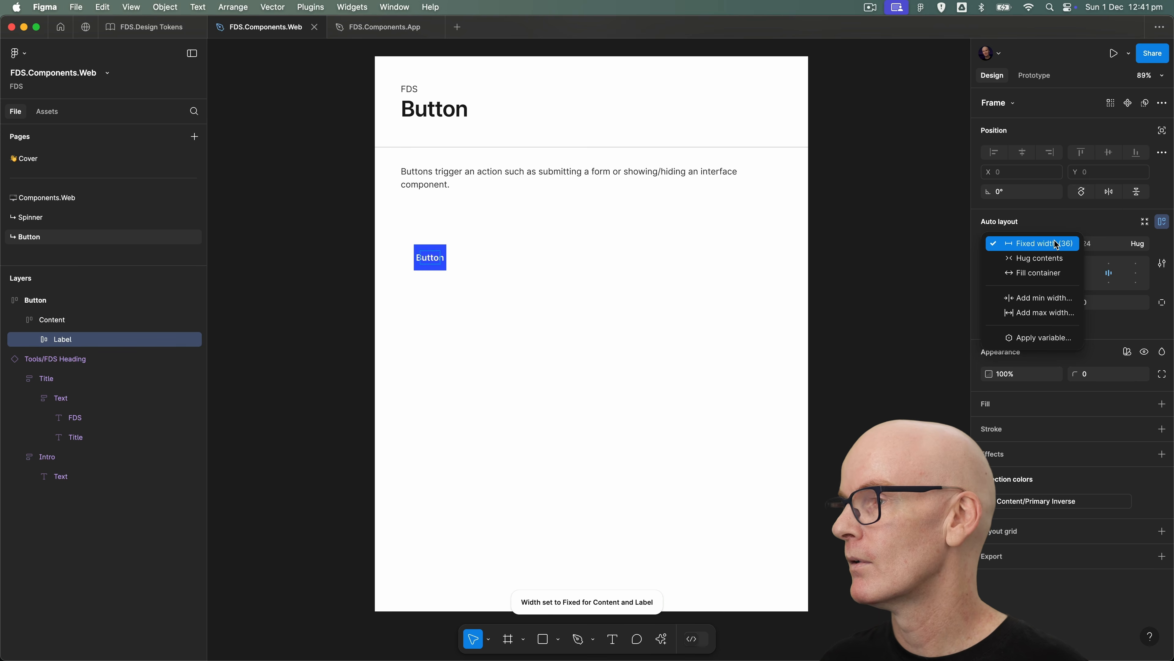
left_click(1041, 258)
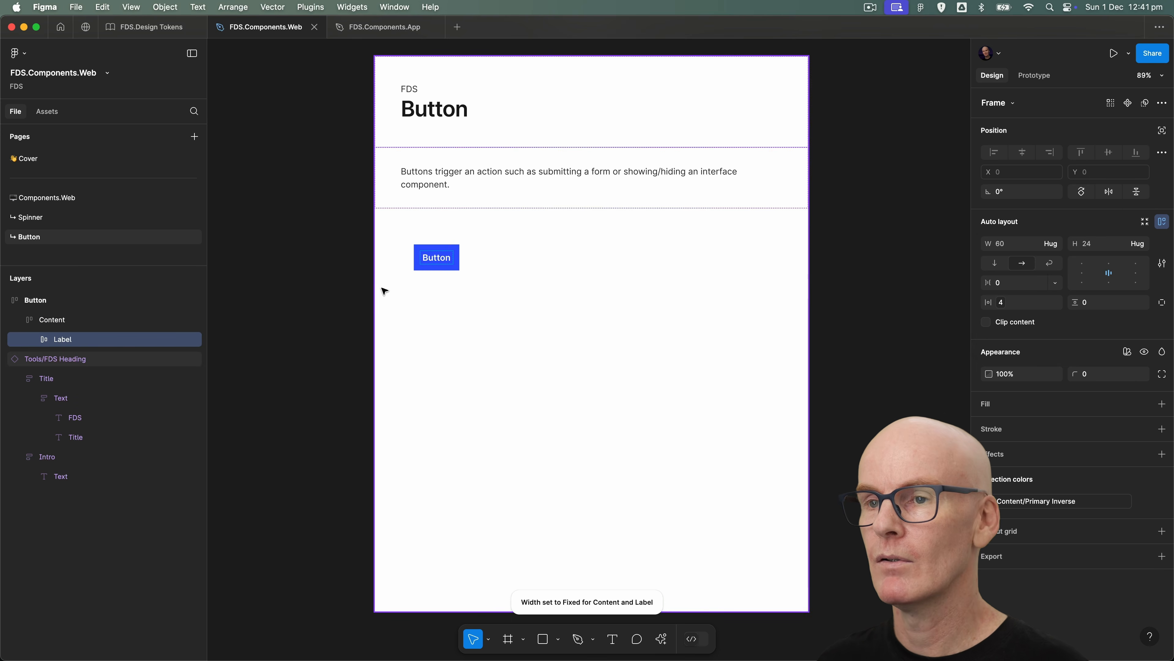
Step: Bind the Button frame's corner radius to the M radius token (12)
left_click(59, 300)
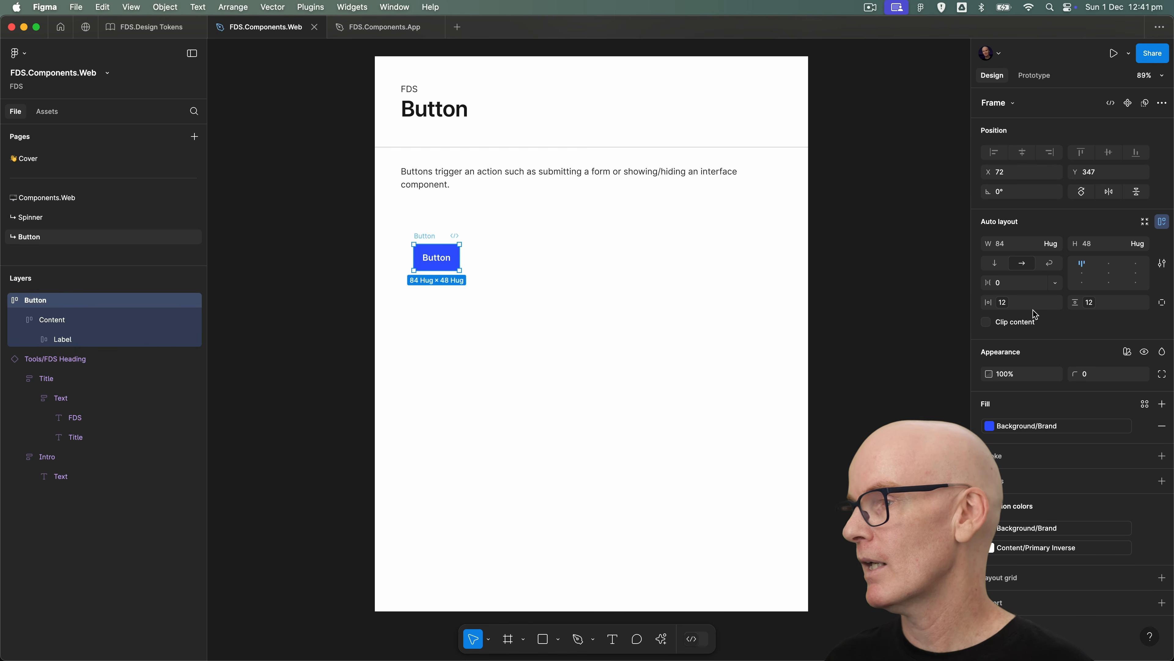
left_click(1143, 374)
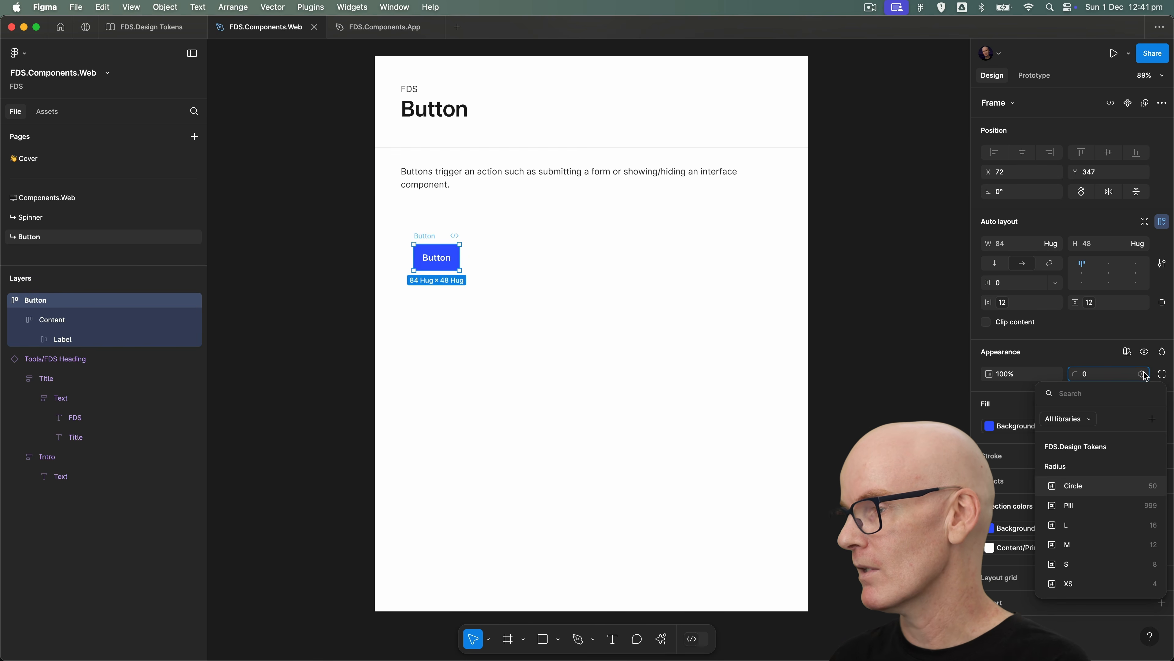
left_click(1072, 545)
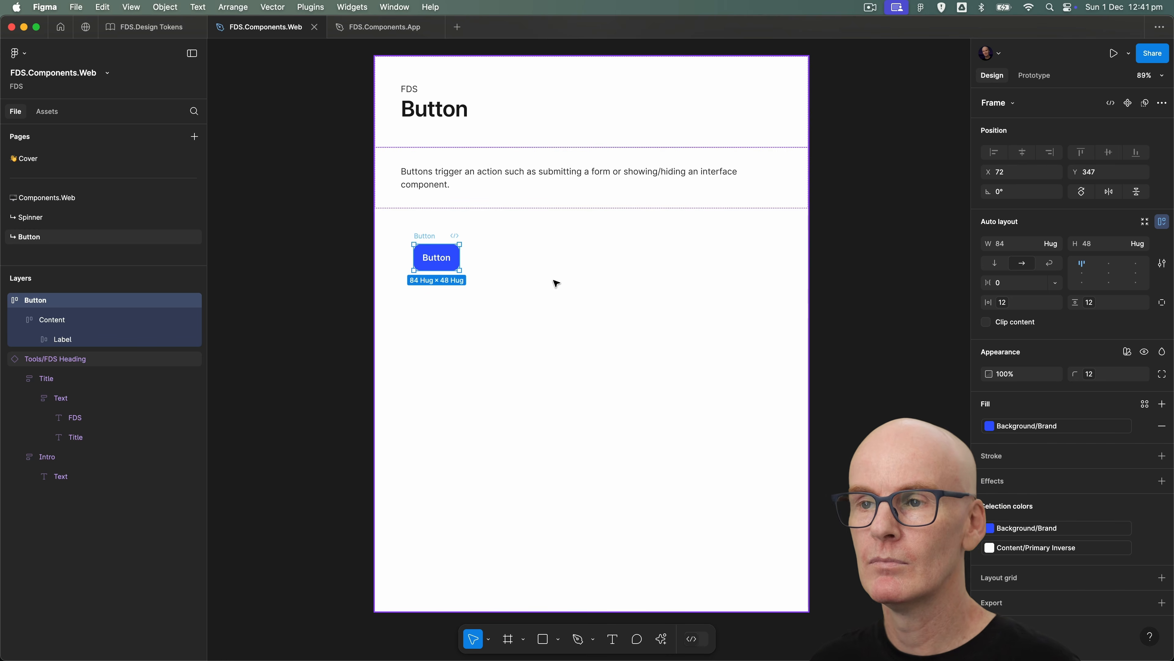
Step: Find the plus icon in the FDS.Iconography library and insert Icon/Plus/24 before the button's text
key("shift+2")
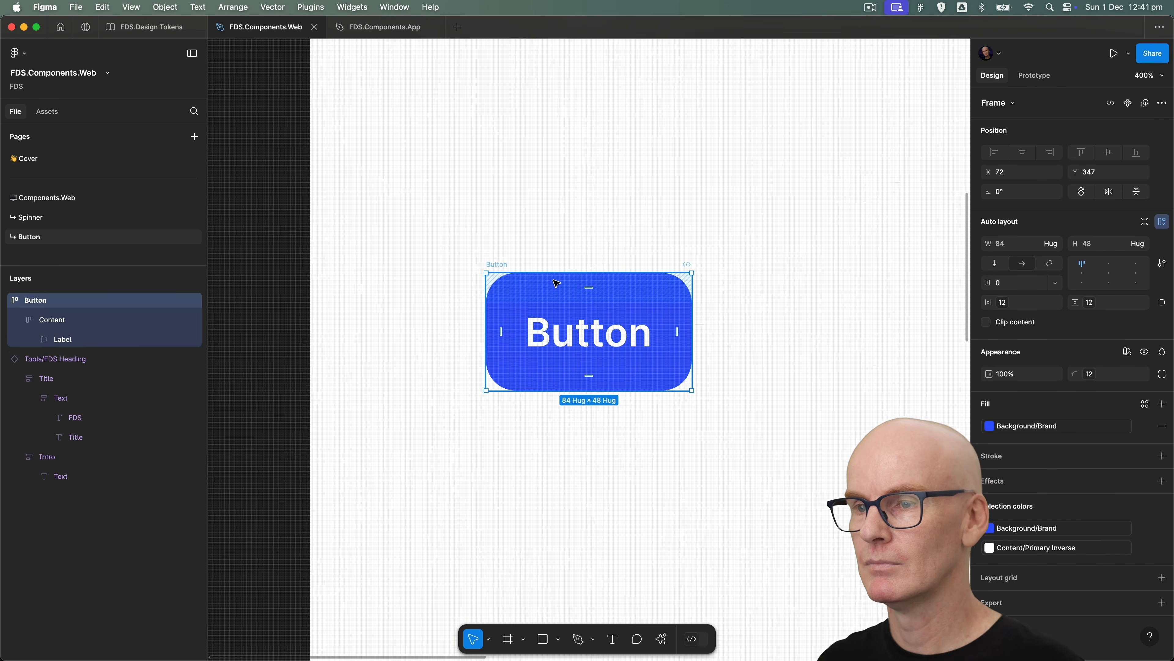
left_click(285, 228)
left_click(601, 333)
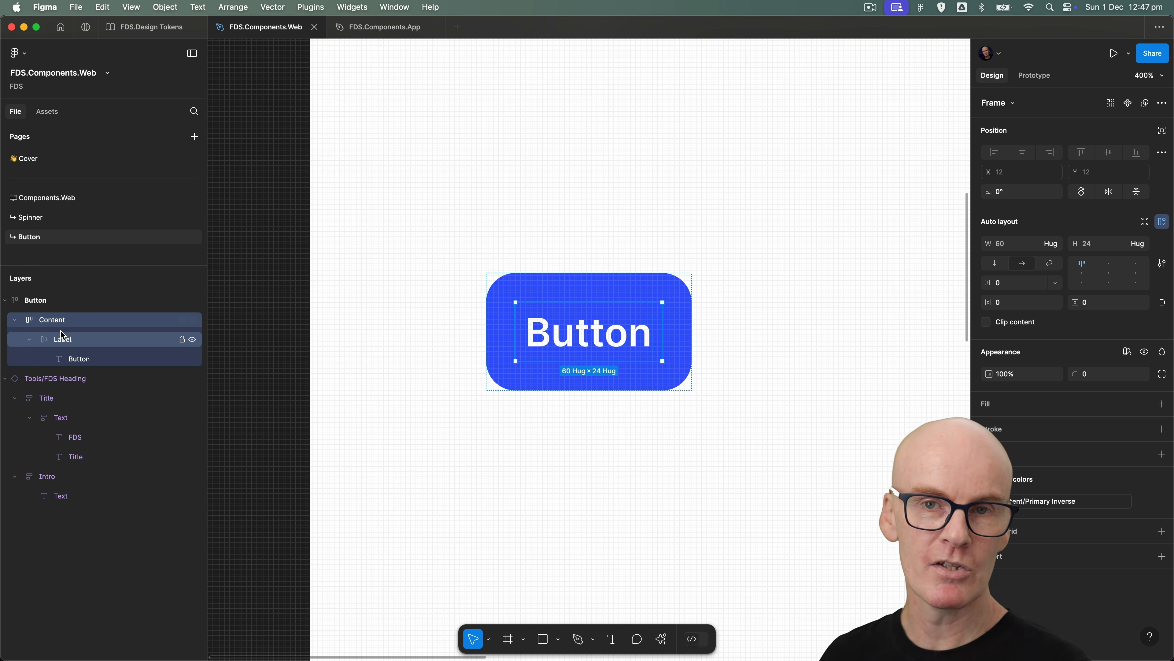
left_click(52, 116)
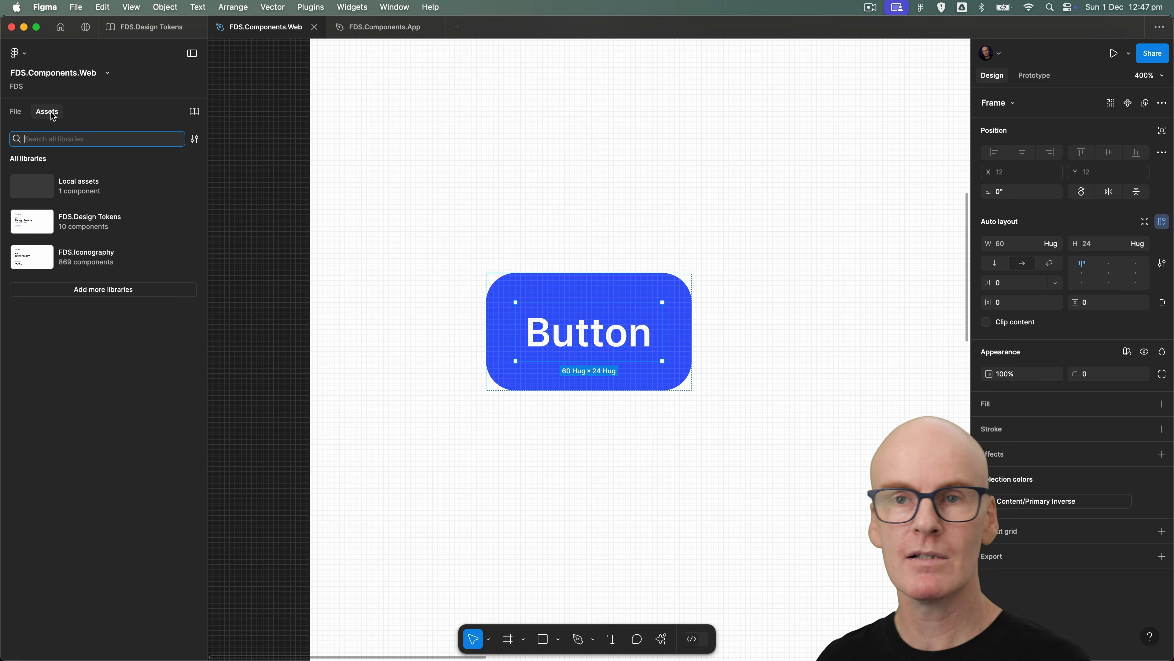
left_click(86, 261)
type("plus")
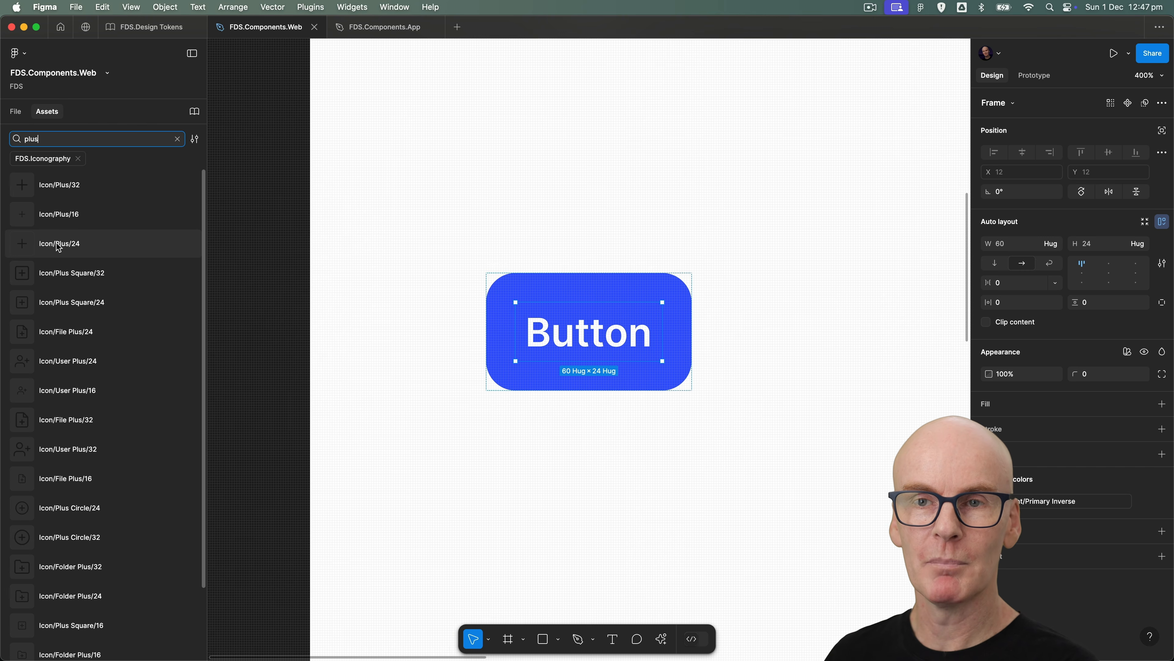
left_click_drag(415, 312, 527, 331)
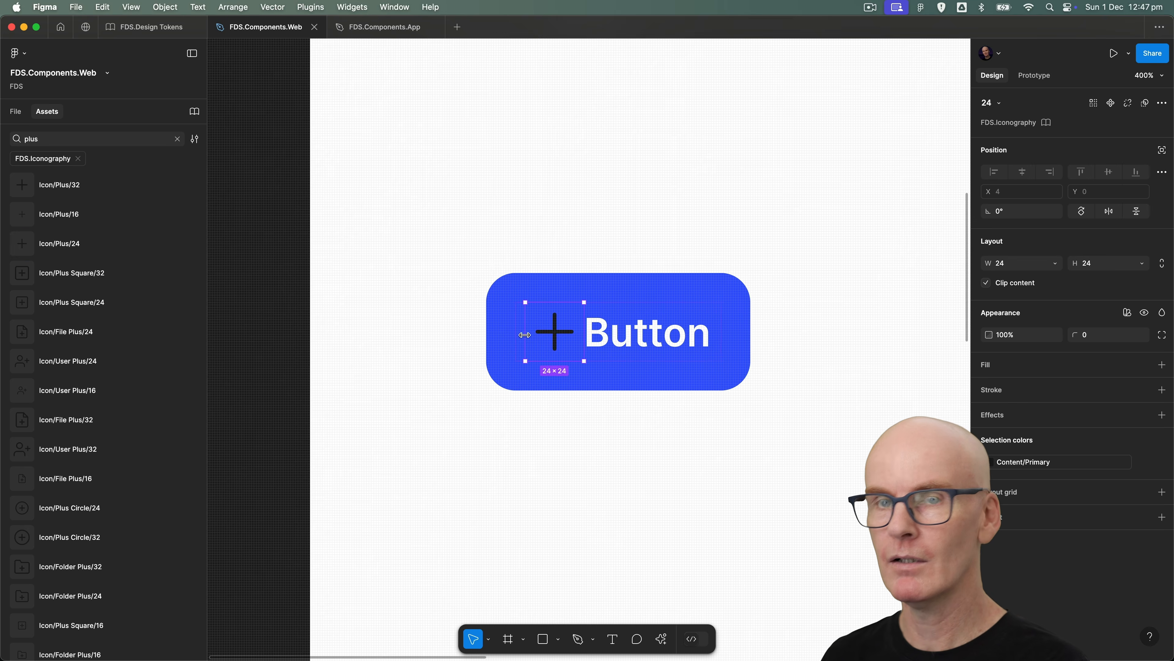
Step: Move the Icon/Plus/24 layer out of Label to sit above it inside Content, and recolor it to Content/Primary Inverse
left_click(16, 111)
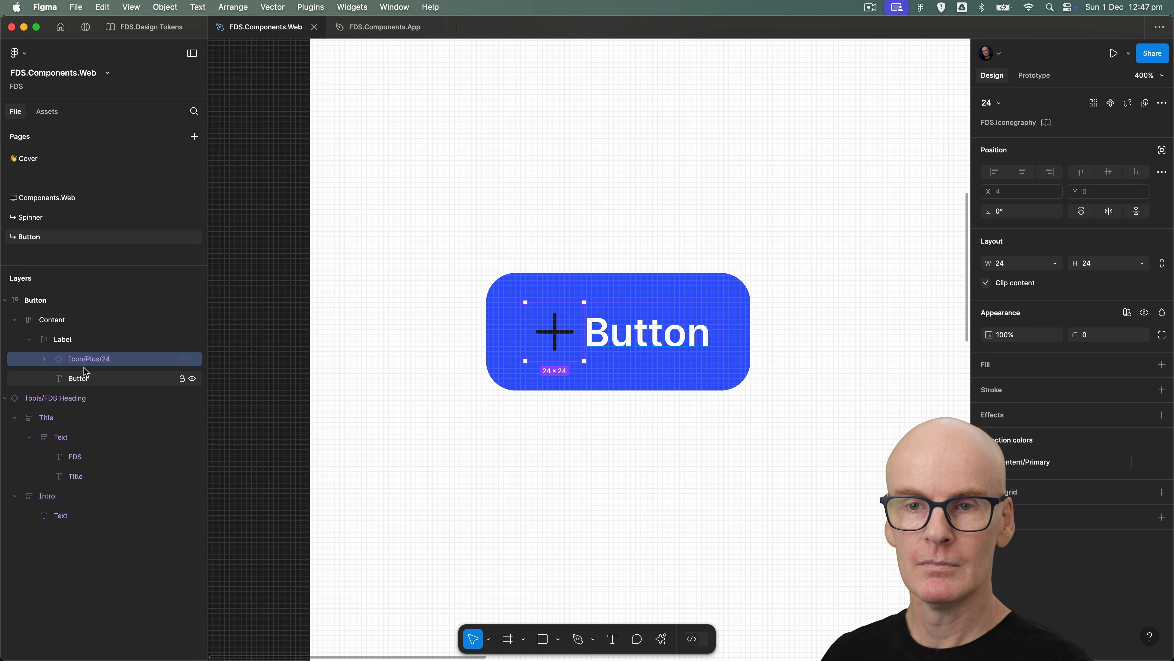
left_click_drag(85, 364, 65, 334)
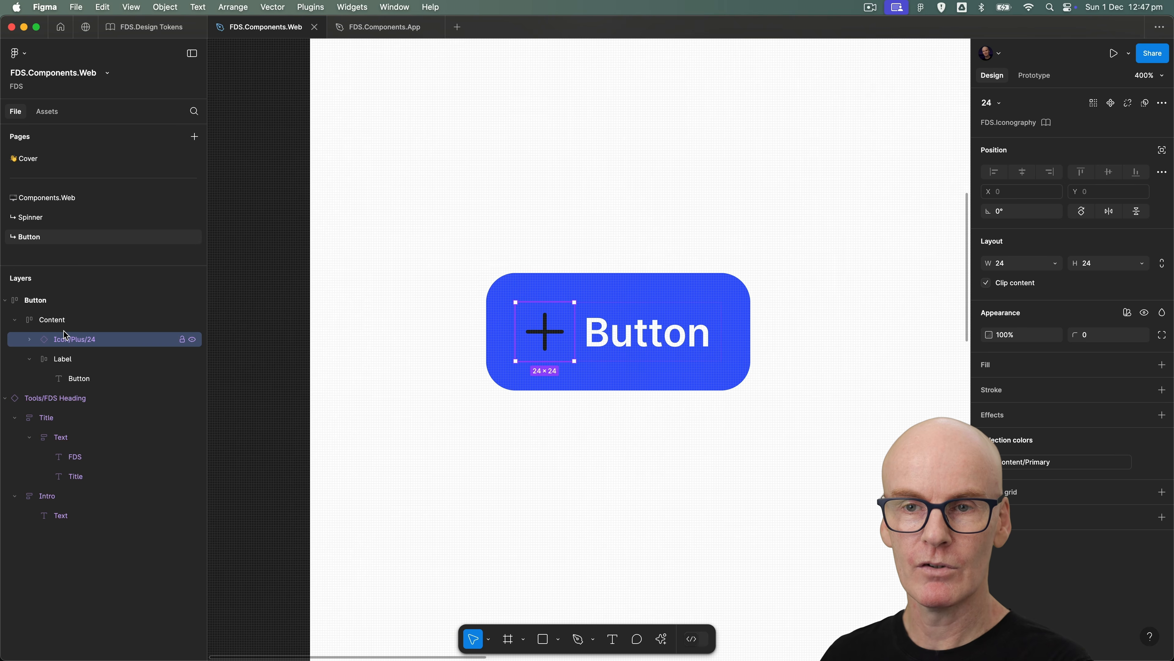
left_click(1046, 463)
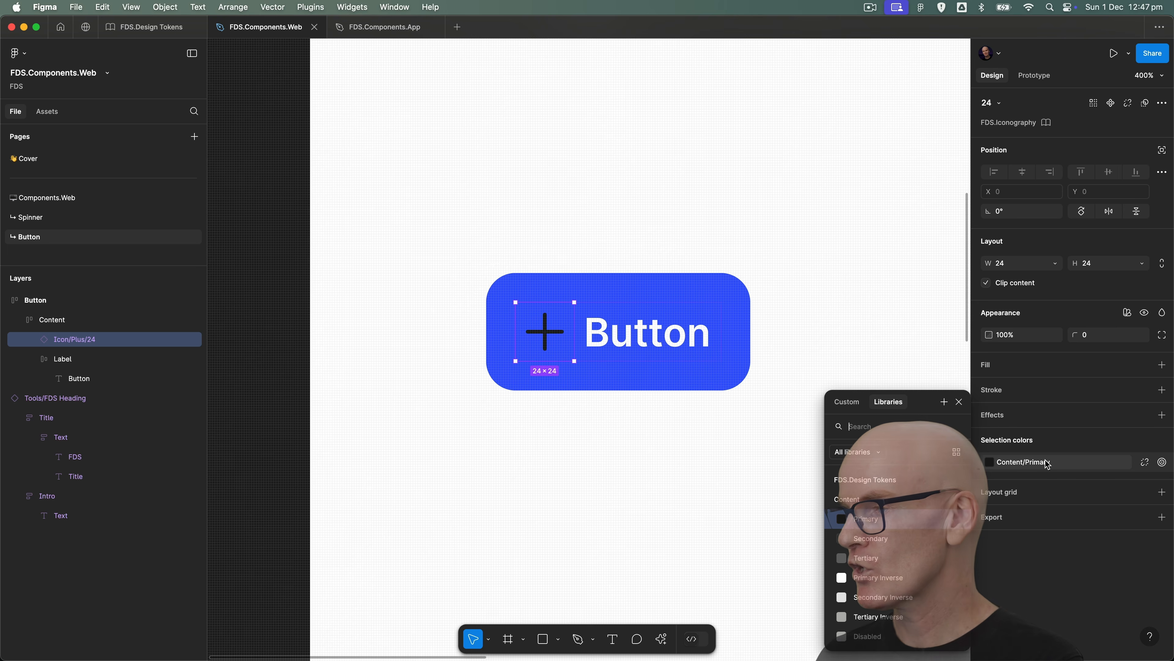
left_click(878, 577)
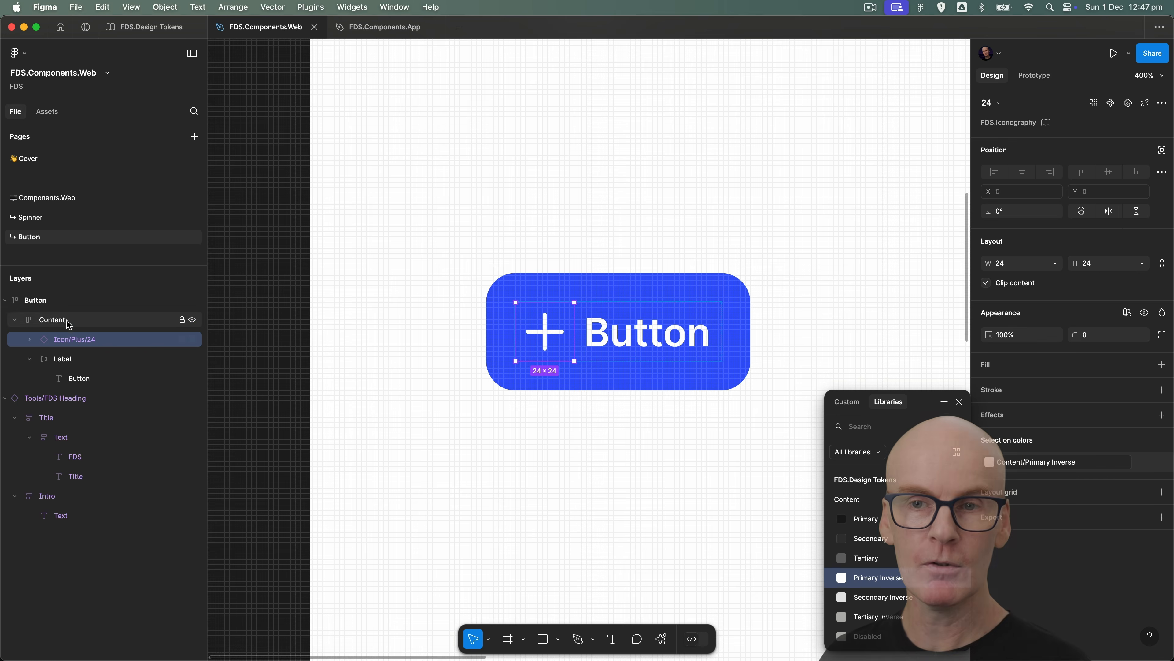
Step: Duplicate the Icon/Plus/24 layer and move the copy to the other side of the Label frame
left_click(77, 342)
key("super+d")
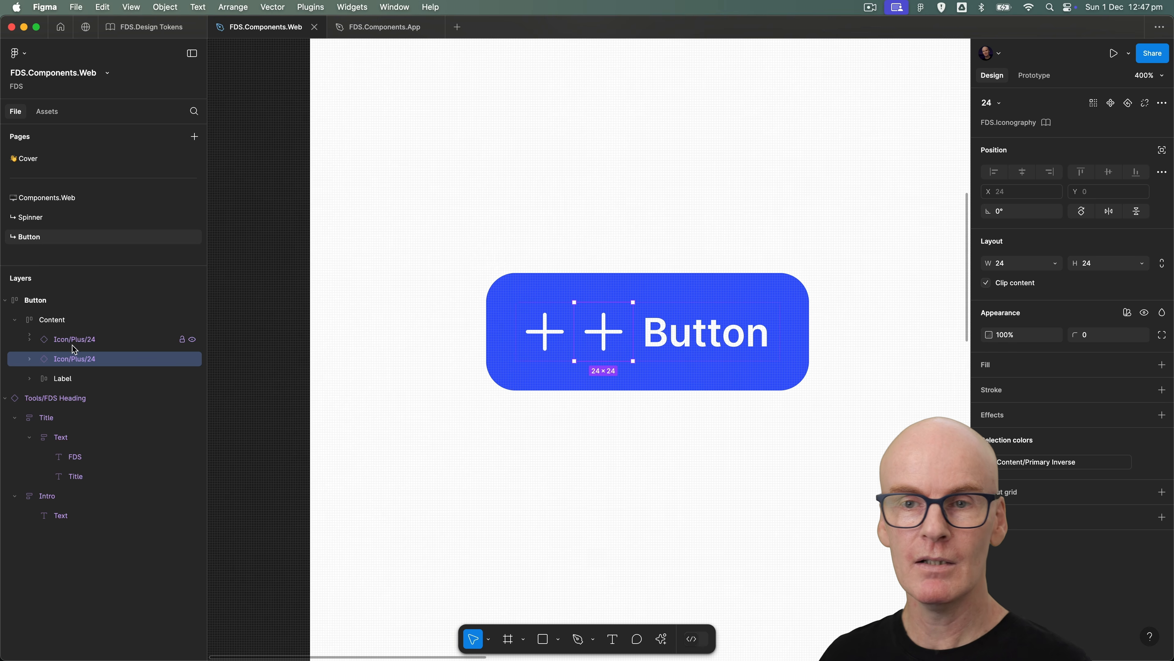
key("Right")
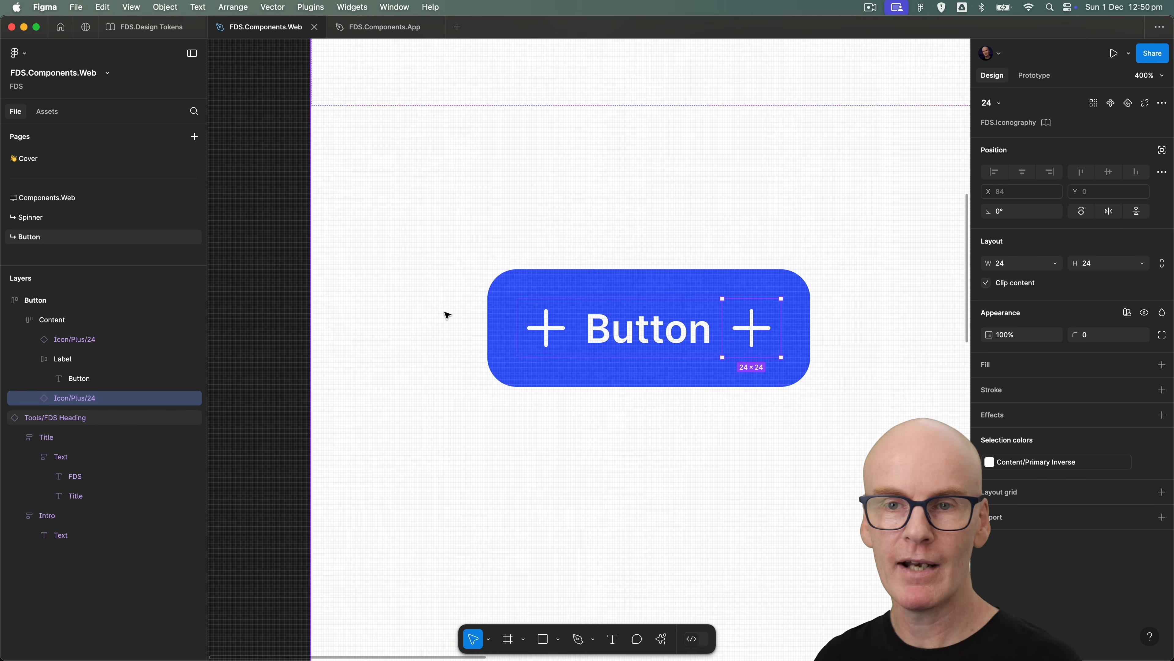
Step: Convert the whole Button frame into a component and select the text layer inside its Label frame
left_click(121, 300)
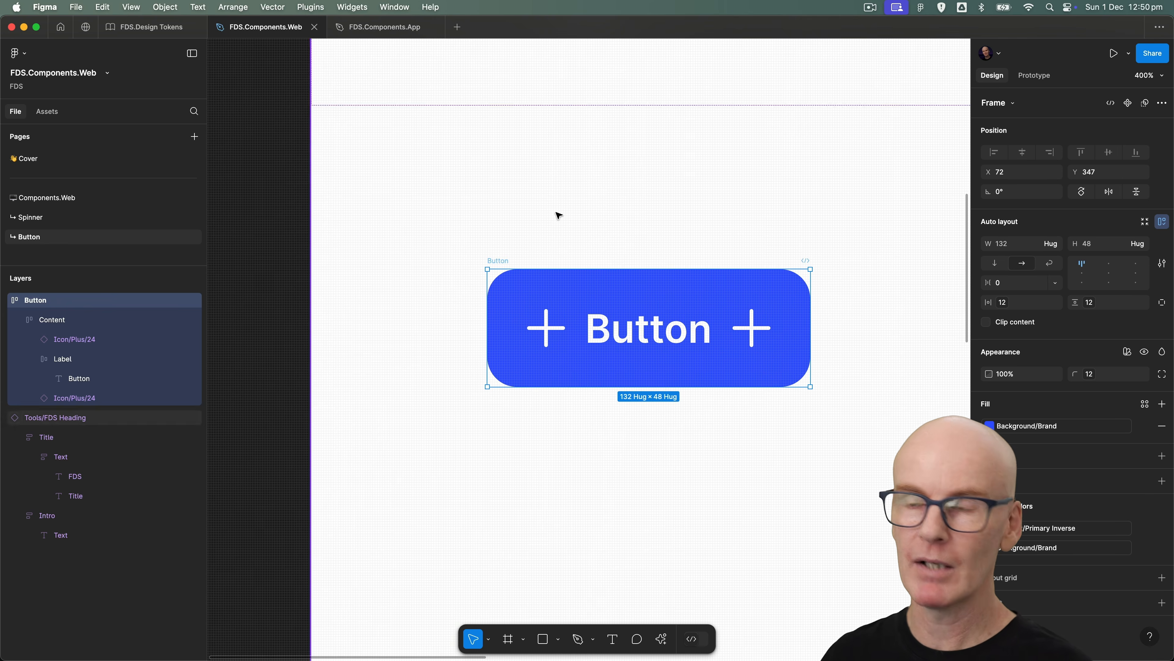
left_click(1128, 103)
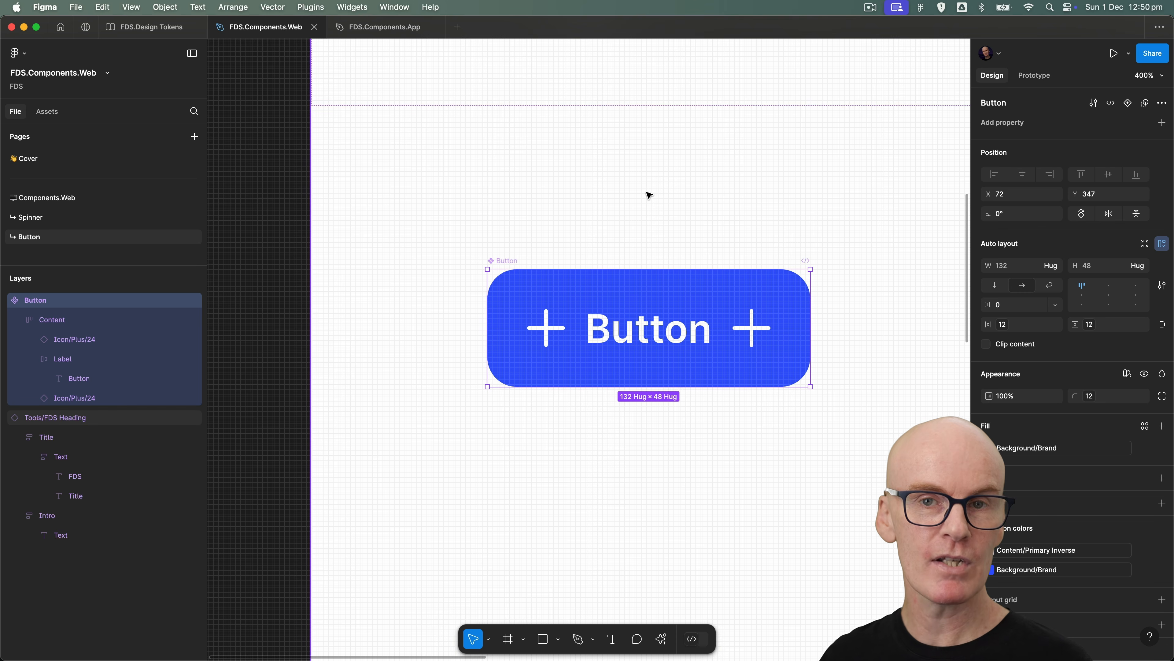
left_click(652, 332, "super")
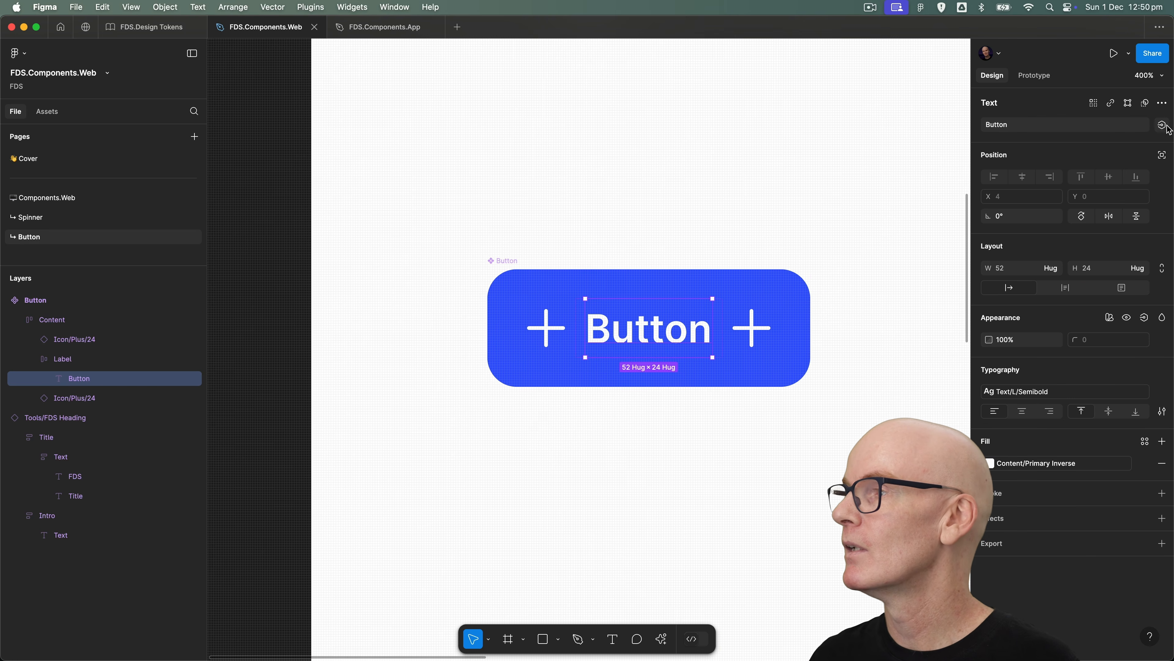
Step: Create a text property named Label with the value Button for the selected text layer
left_click(1163, 125)
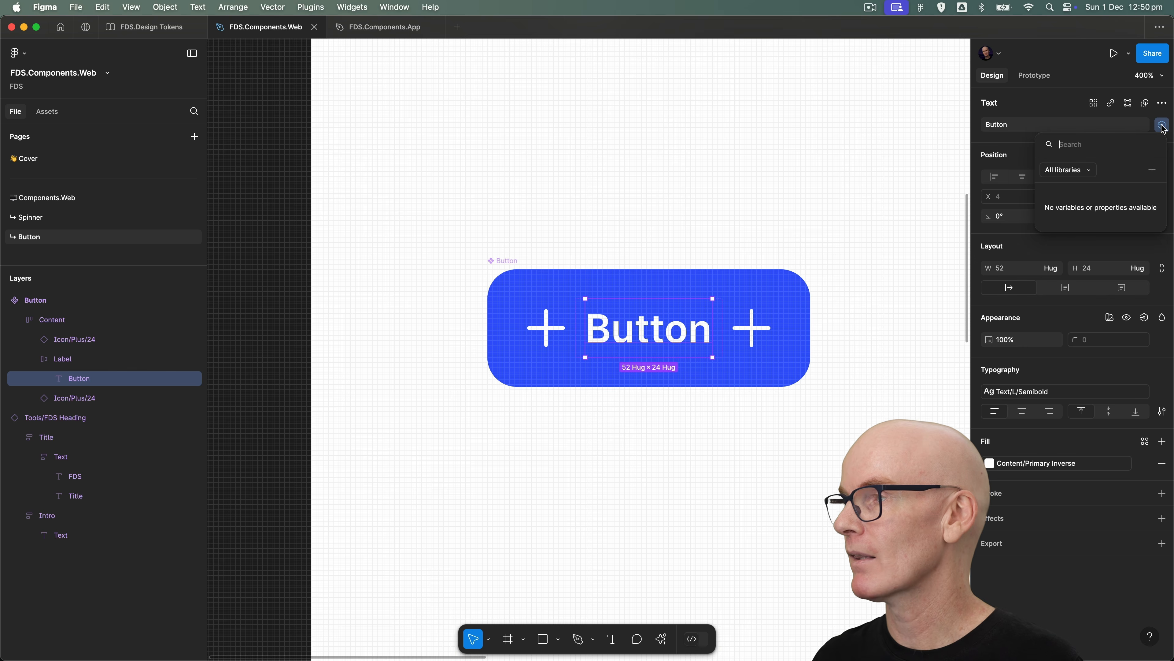
left_click(1153, 171)
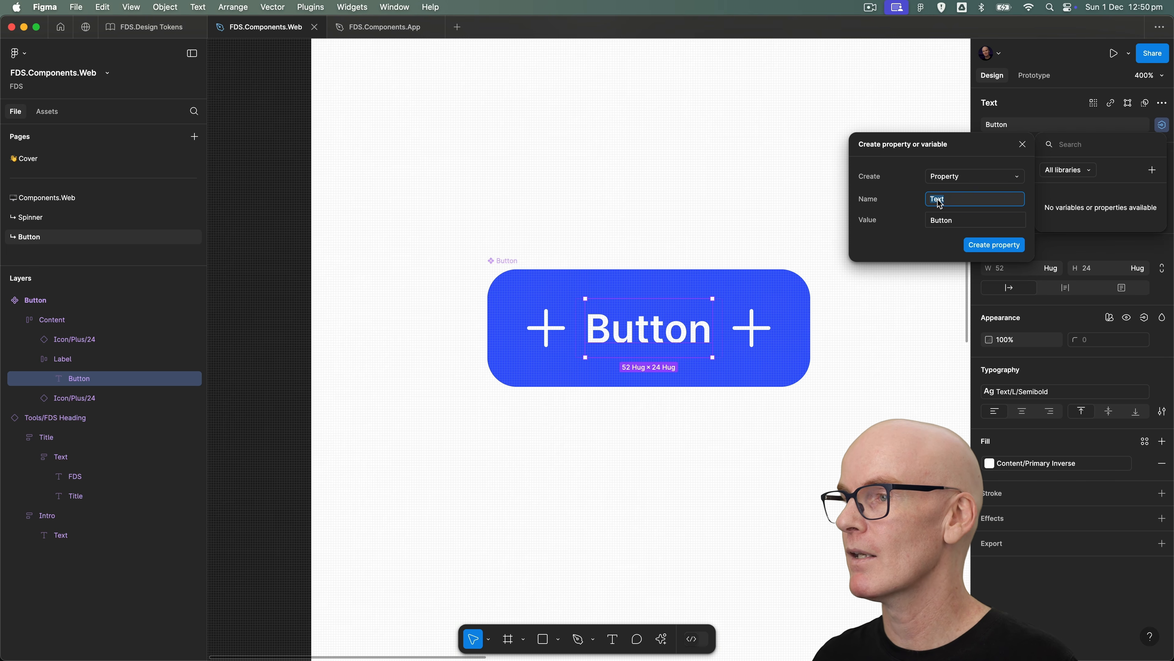
type("Label")
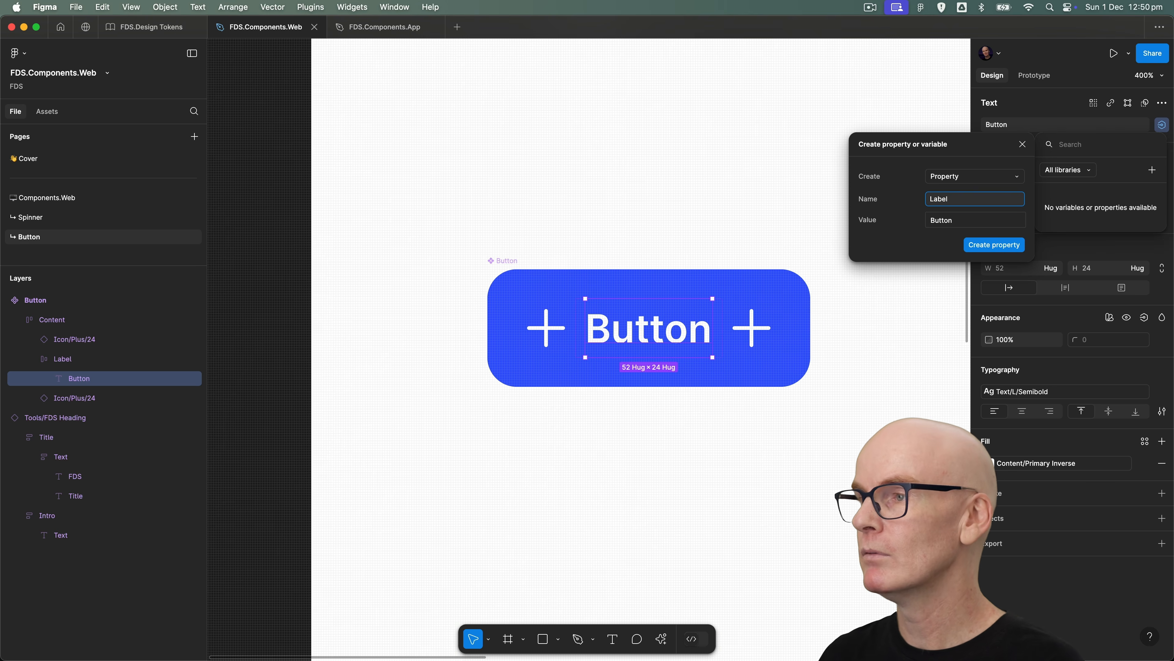
left_click(980, 248)
Step: Add a boolean visibility property named Show Leading Icon, set to True, to the plus icon before the label
left_click(535, 326)
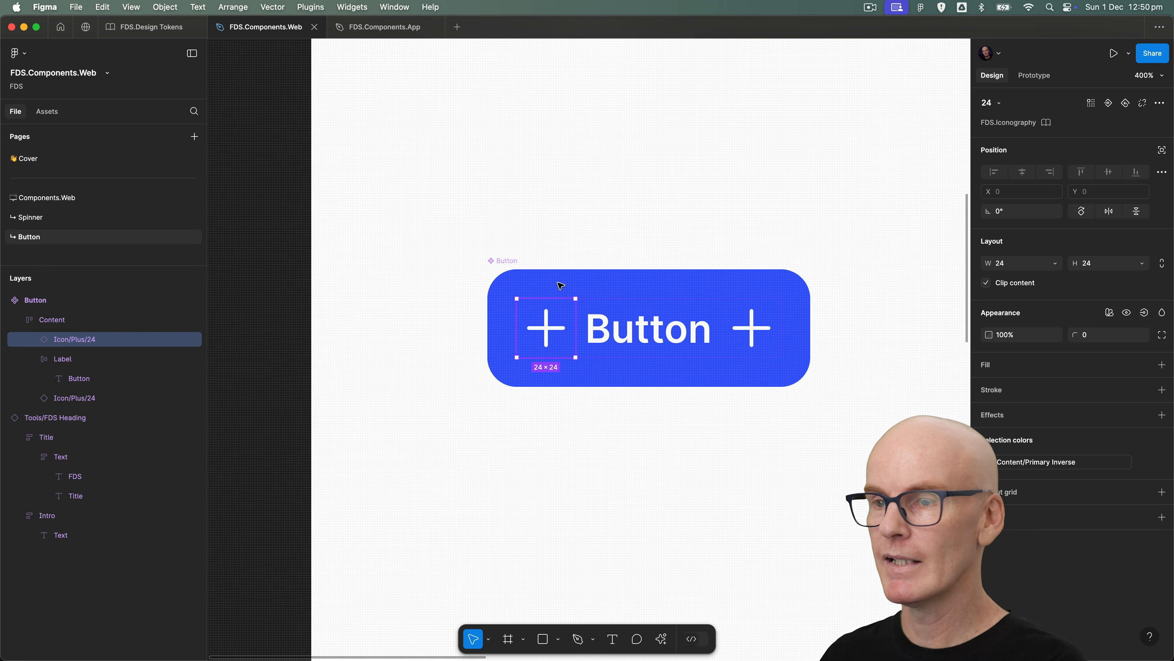
left_click(1145, 313)
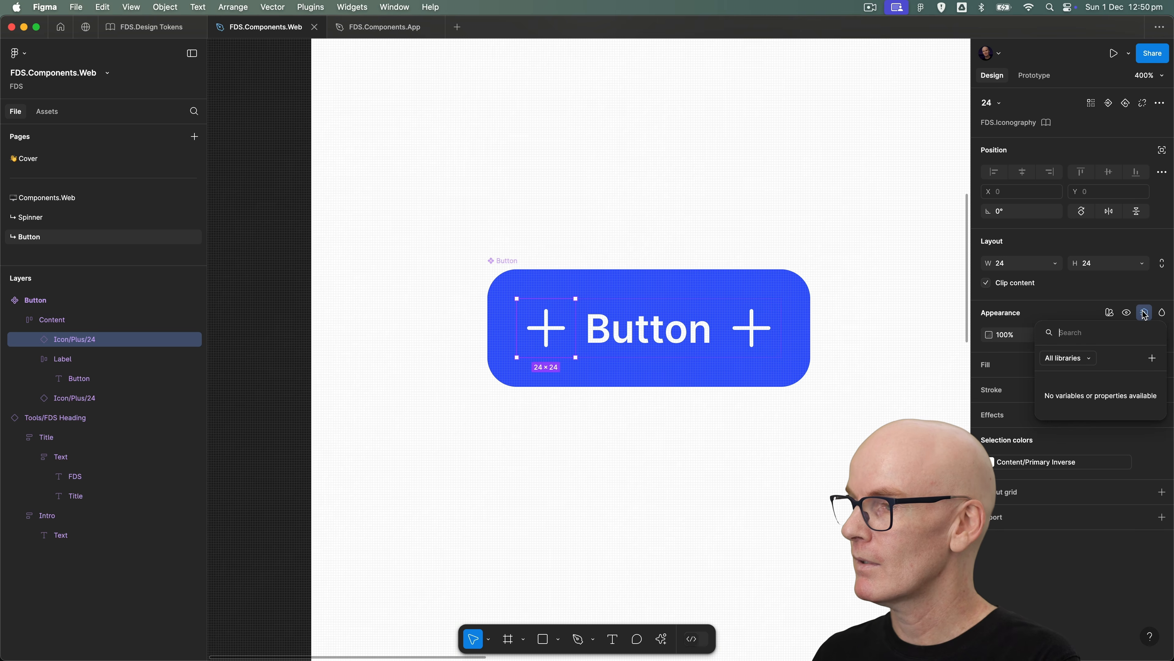
left_click(1152, 358)
left_click(990, 391)
key("BackSpace")
left_click(948, 387)
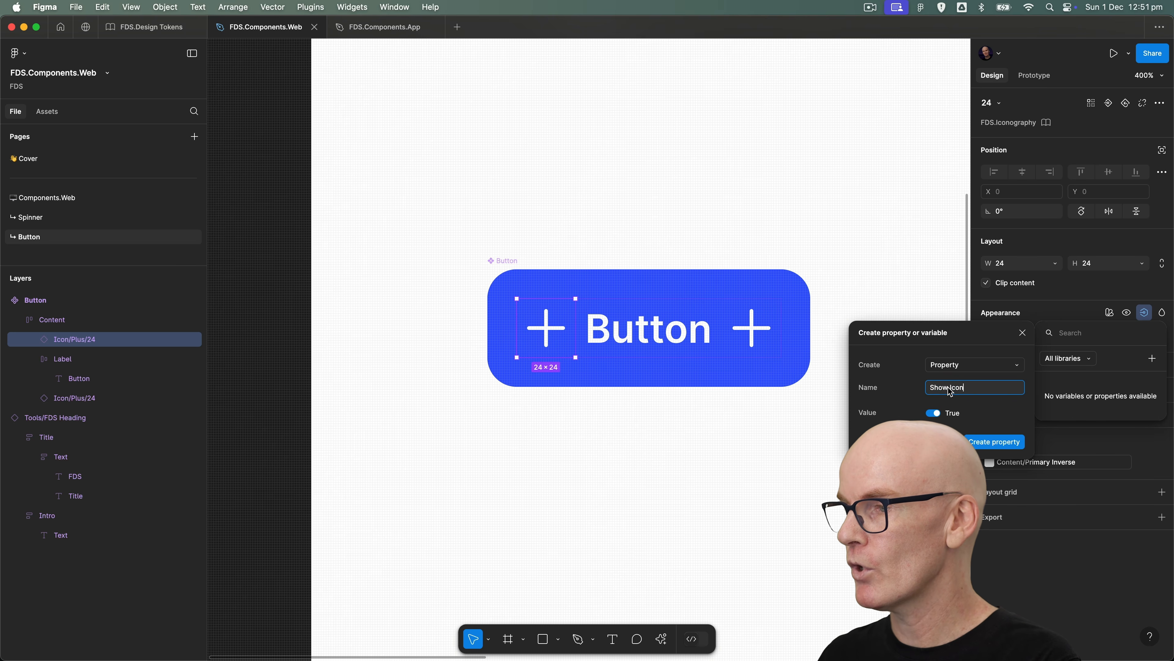
type("Leading")
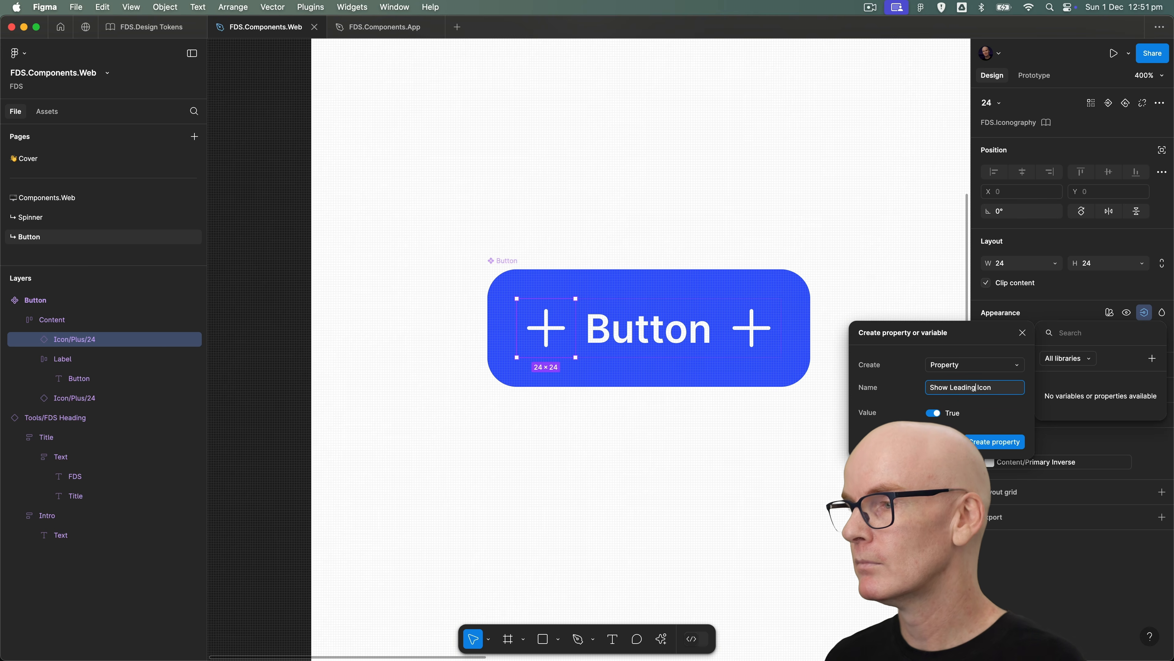
key("Return")
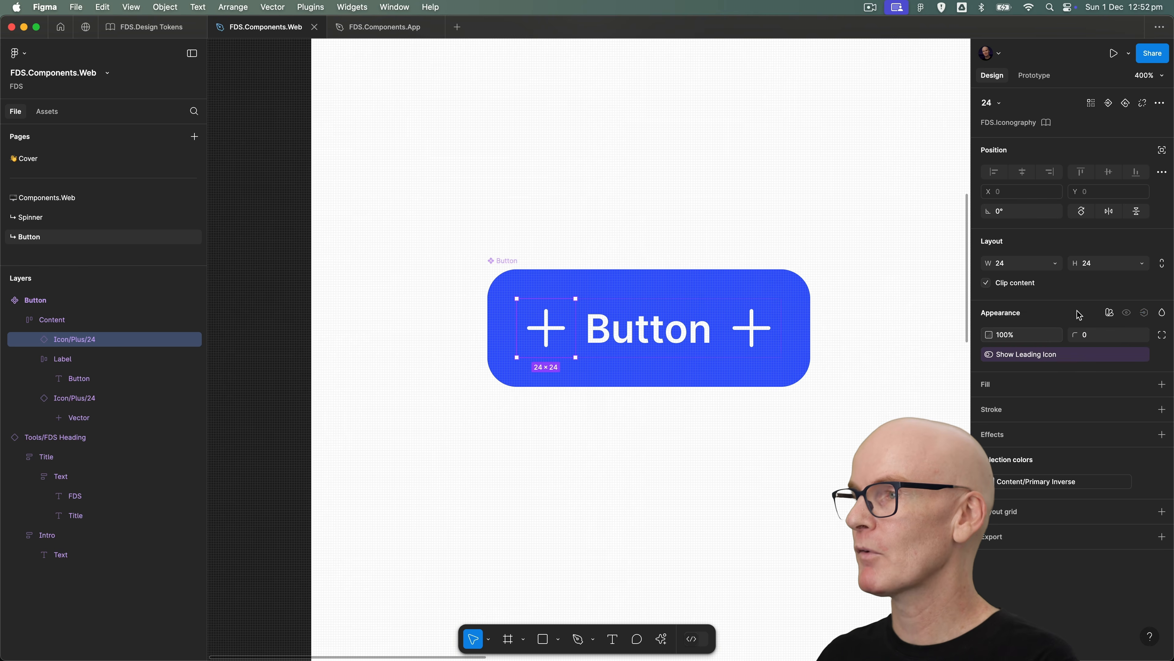
Step: Create an instance swap property named Leading Icon for the same icon, removing Icon/Plus/24 from its preferred values
left_click(1110, 102)
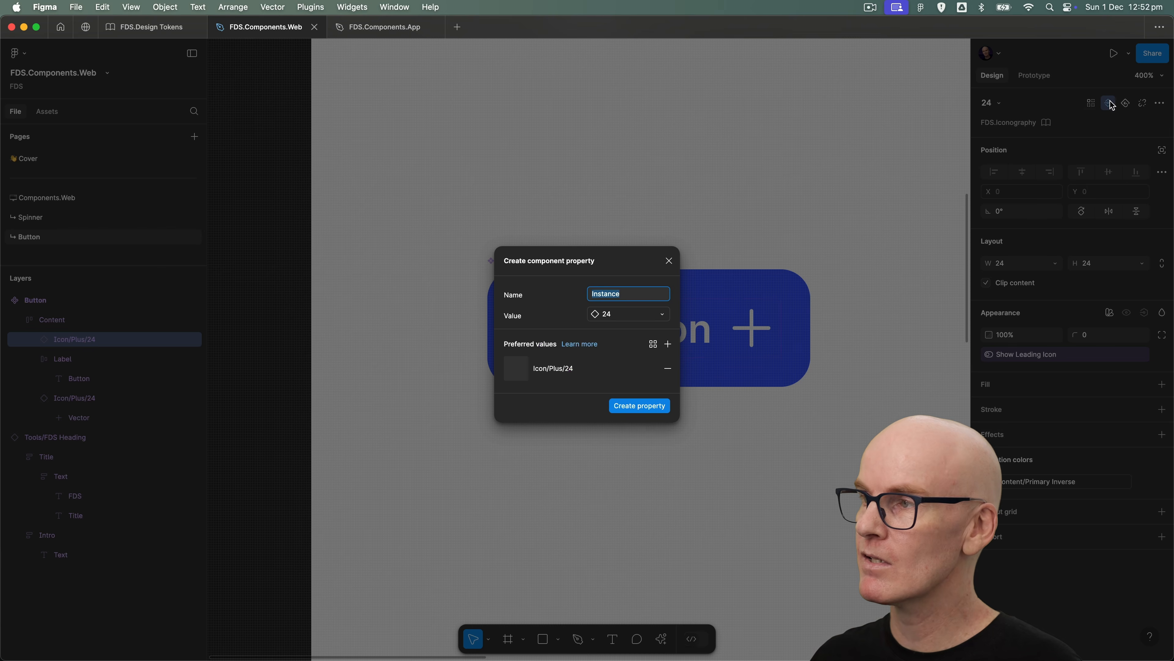
type("Leading Icon")
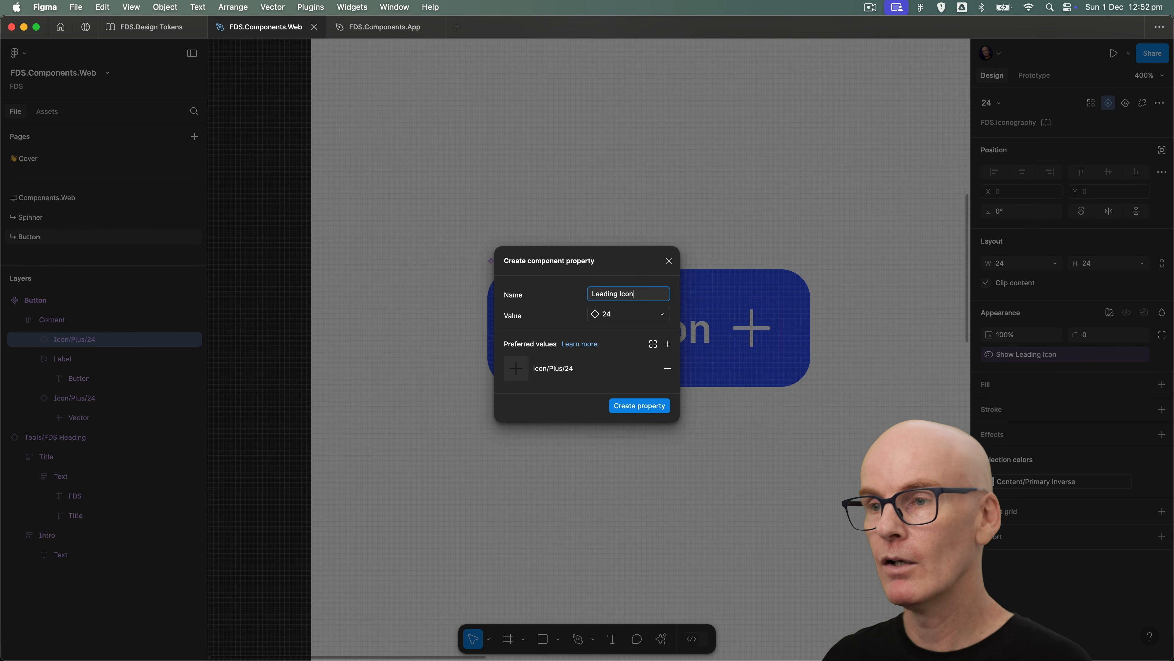
left_click(667, 370)
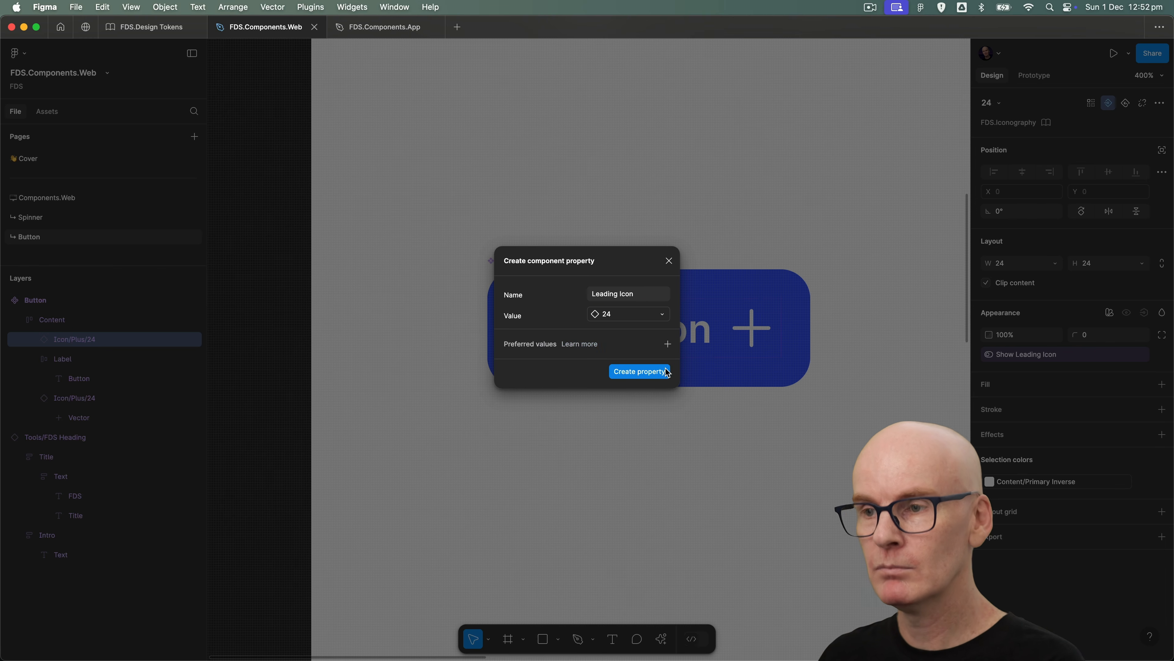
left_click(629, 372)
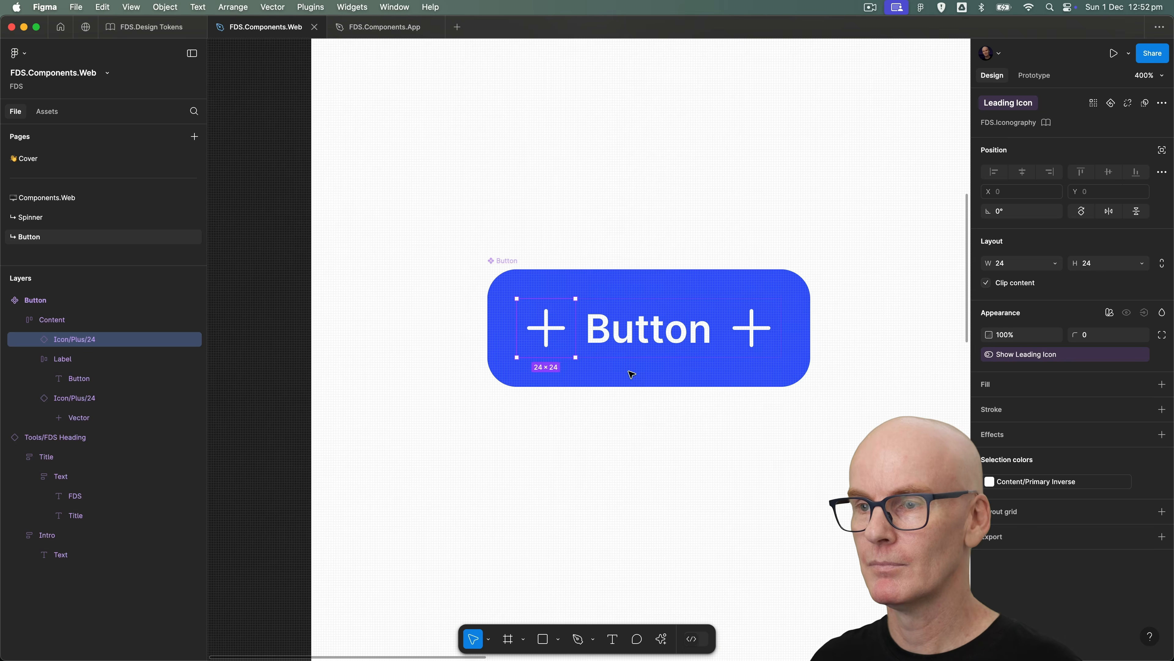
Step: Add a boolean visibility property named Show Trailing Icon, set to True, to the plus icon after the label
left_click(744, 327)
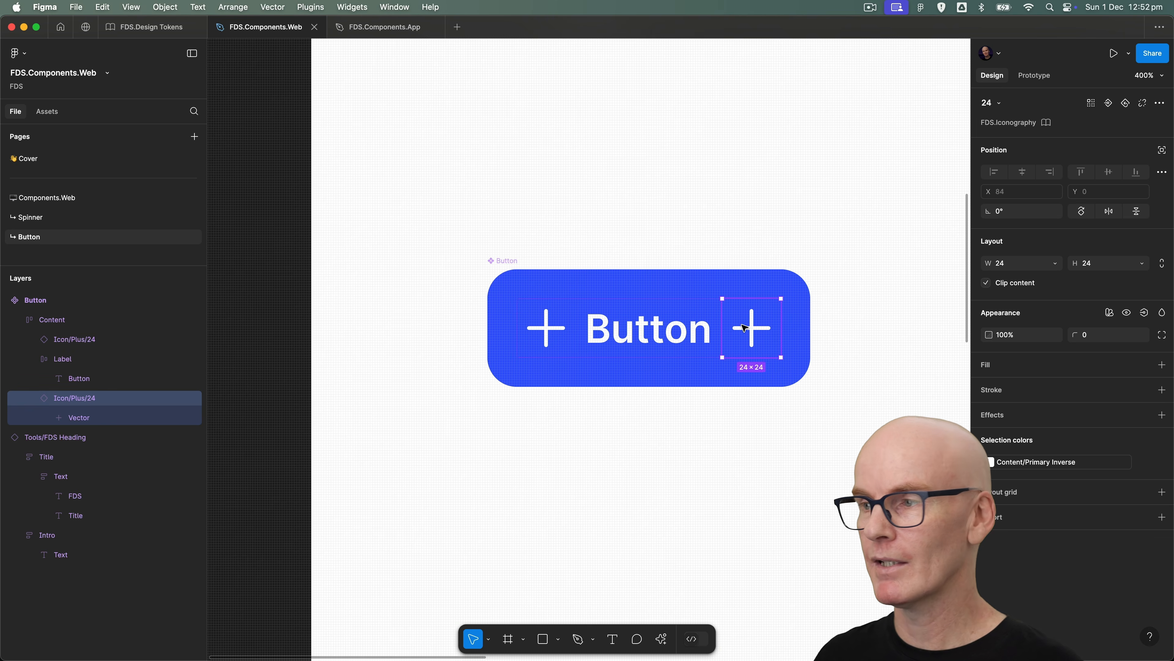
left_click(1144, 313)
left_click(1152, 358)
left_click(976, 388)
key("BackSpace")
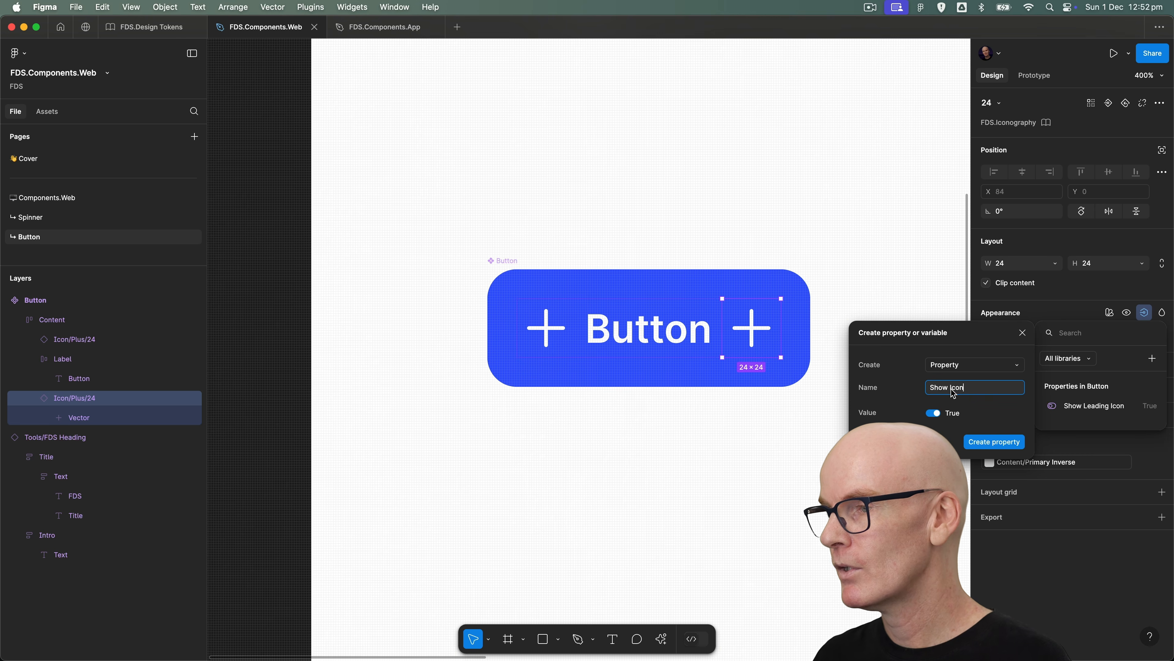
left_click(948, 388)
type("Trai")
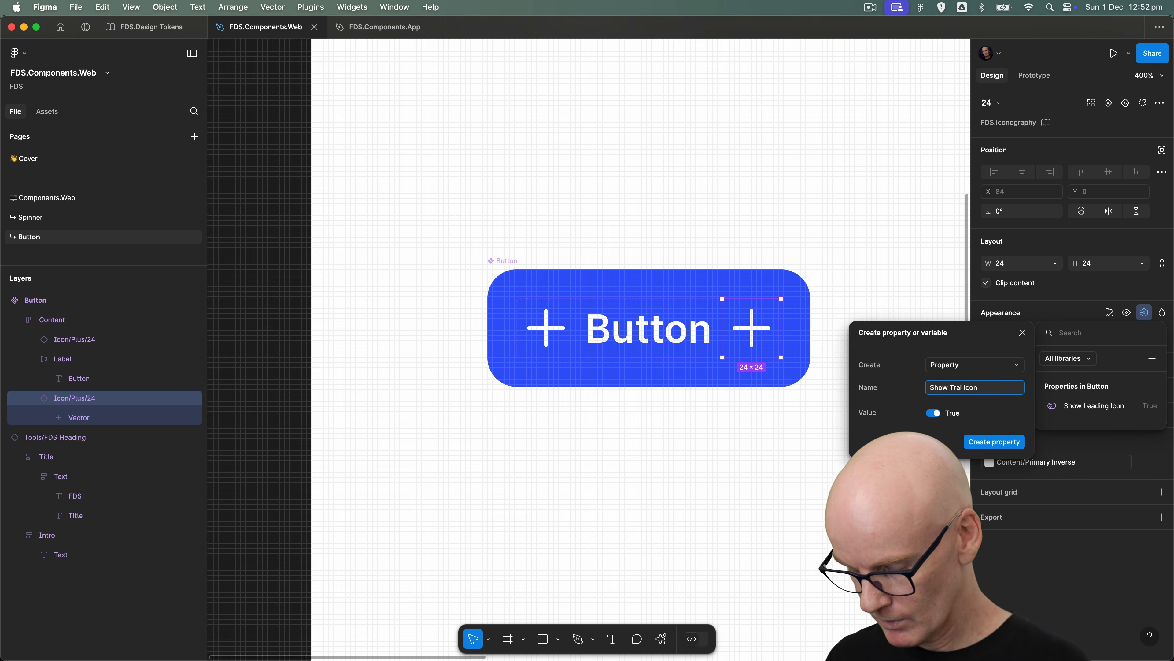
type("ling")
left_click(992, 442)
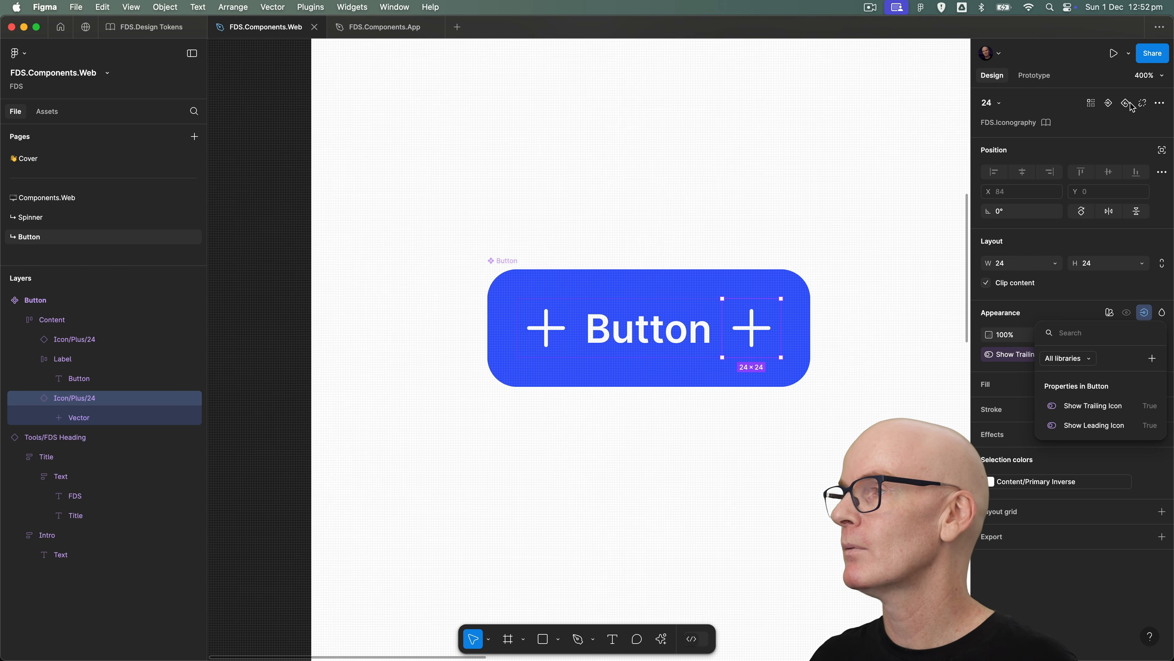
Step: Create an instance swap property named Trailing Icon for the icon after the label, removing Icon/Plus/24 from its preferred values
left_click(1108, 103)
left_click(1108, 103)
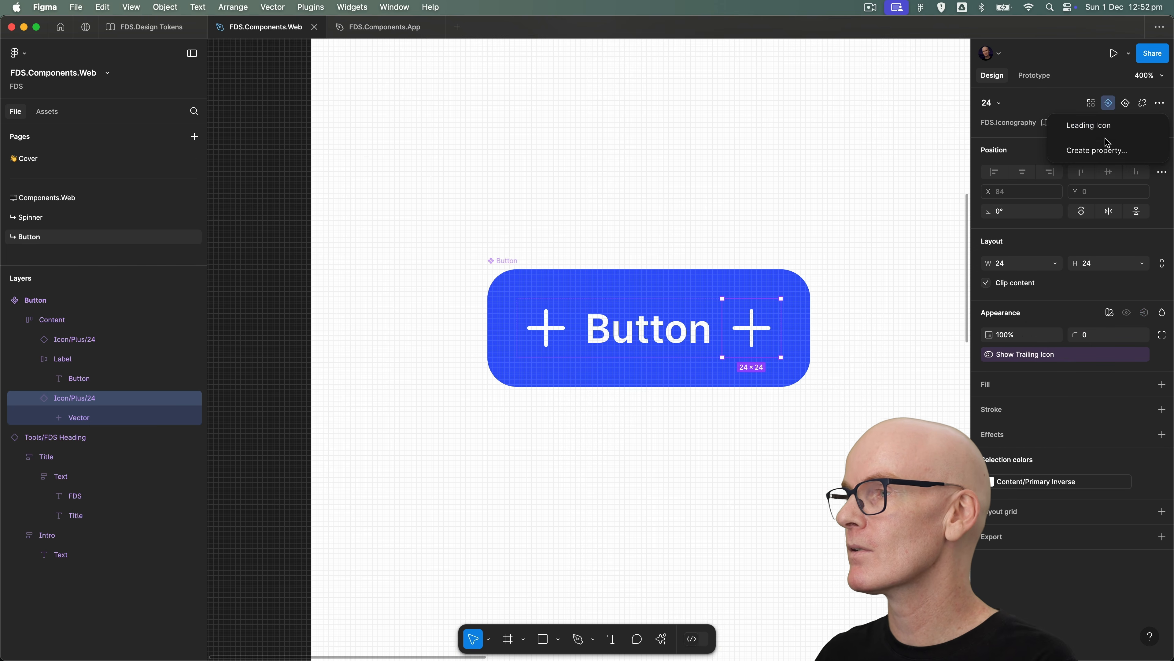
left_click(1105, 149)
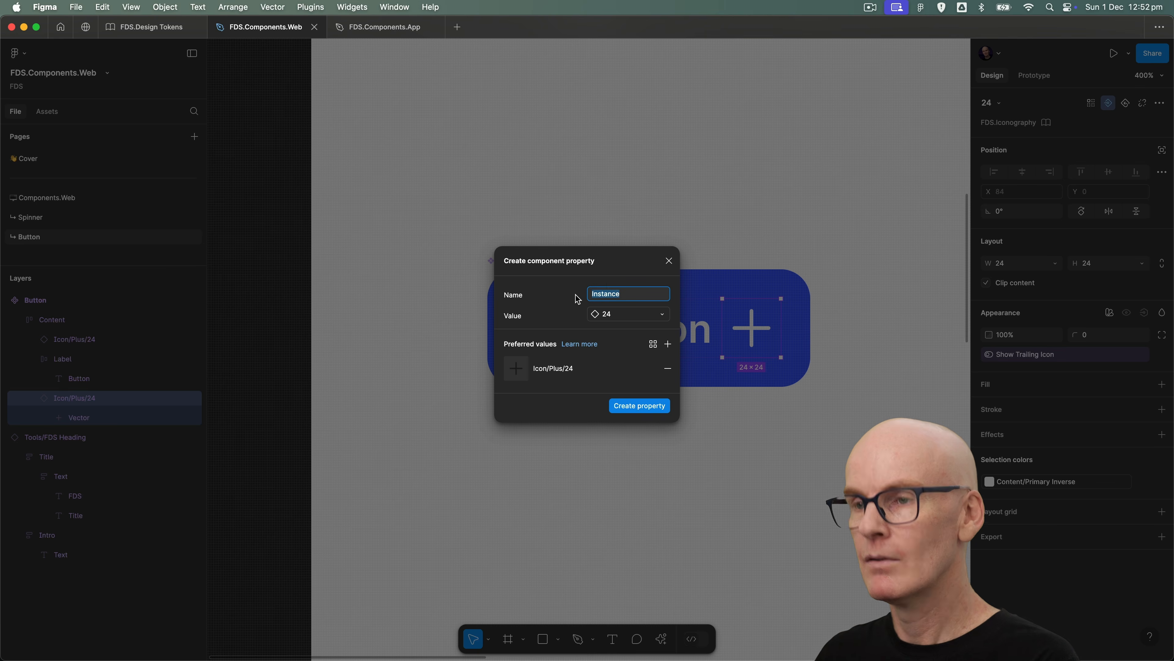
type("Trailing Icon")
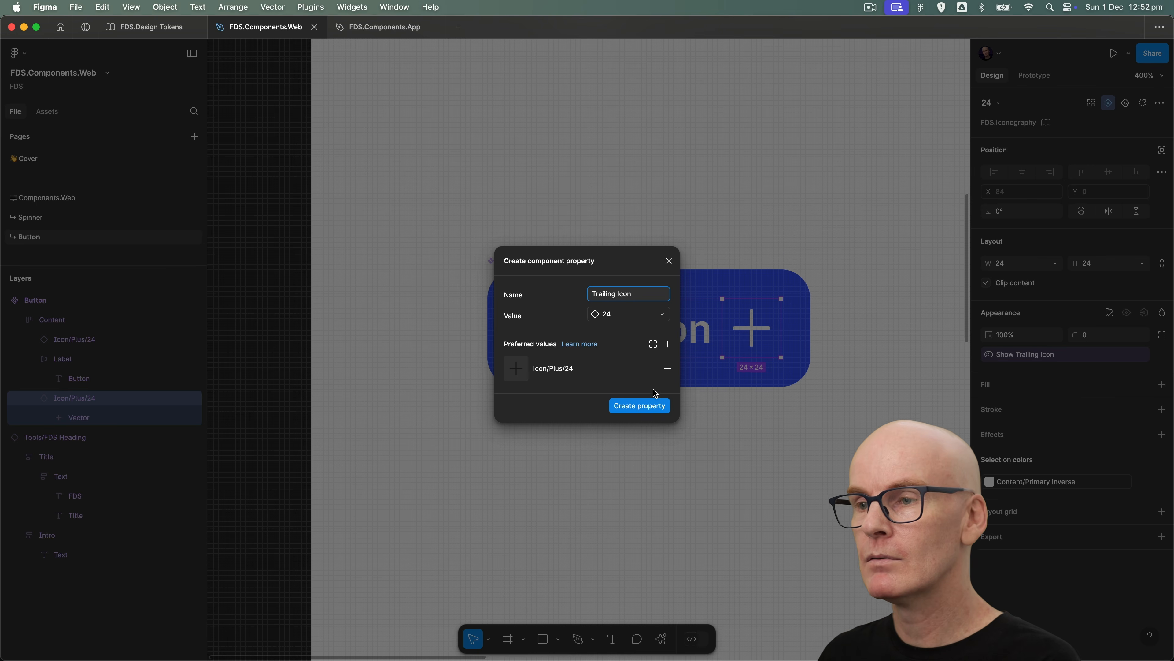
left_click(668, 368)
left_click(629, 370)
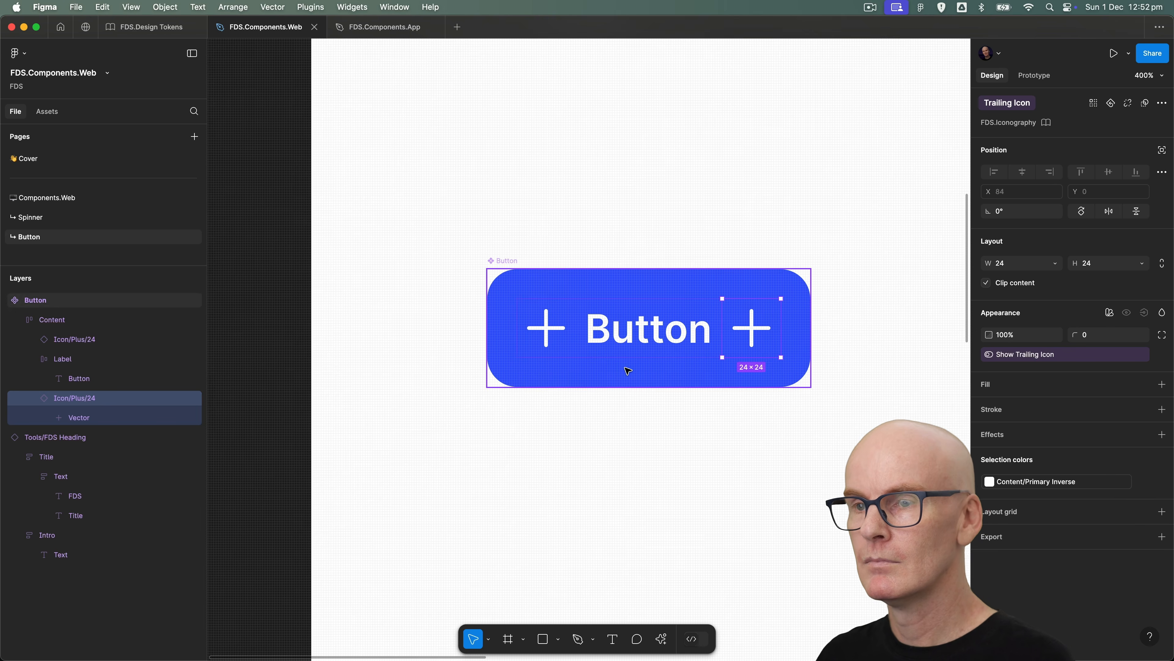
Step: Add a variant property to the Button component, naming it Size with the value L
left_click(511, 261)
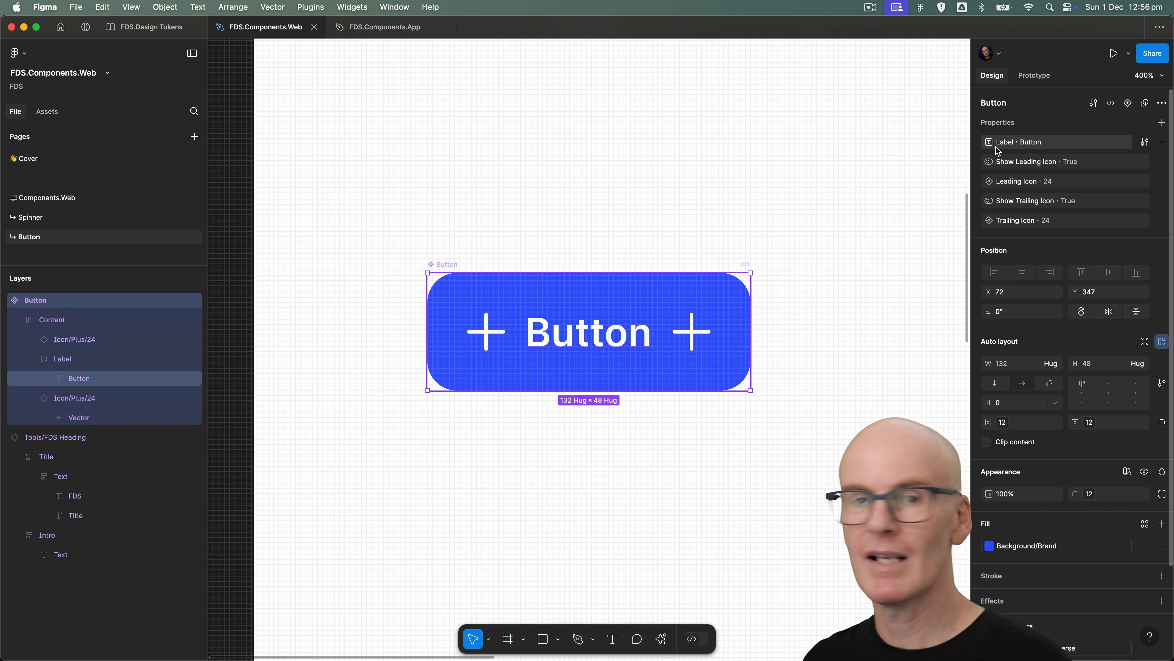
left_click(1162, 123)
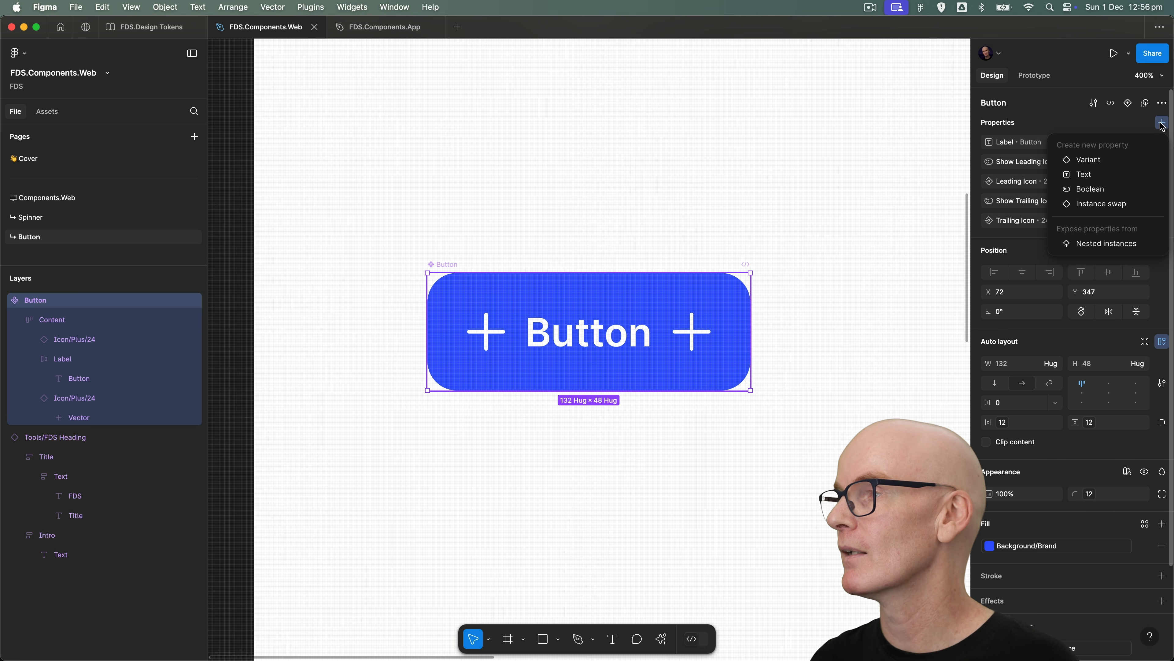
left_click(1119, 160)
left_click(1144, 142)
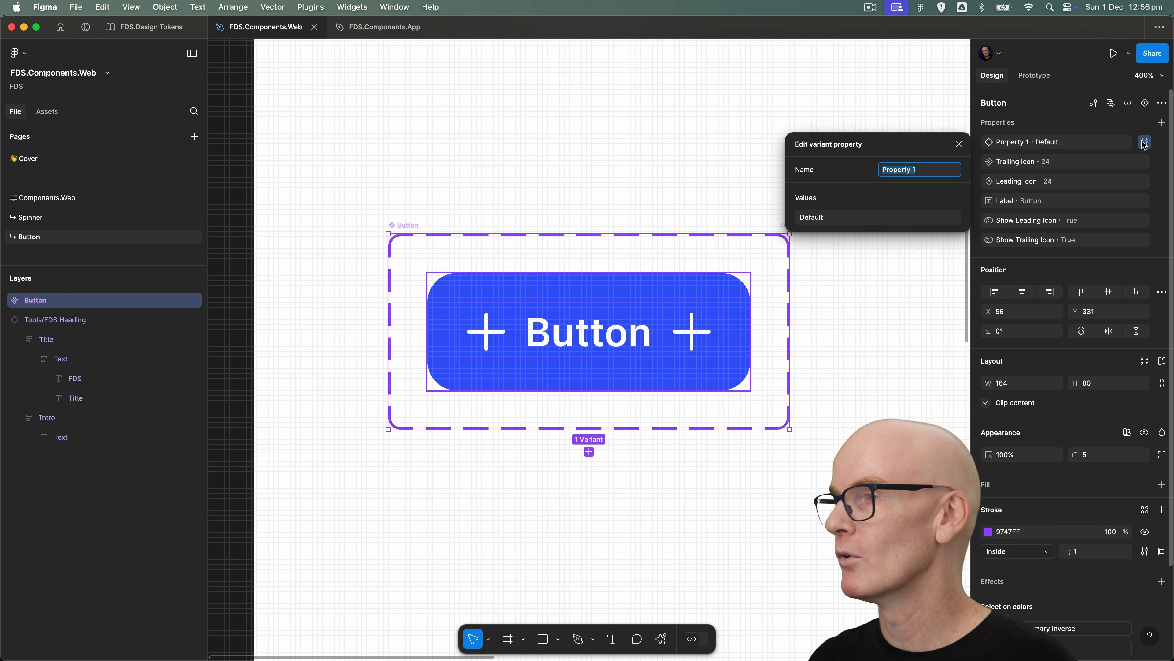
key("Return")
left_click(823, 221)
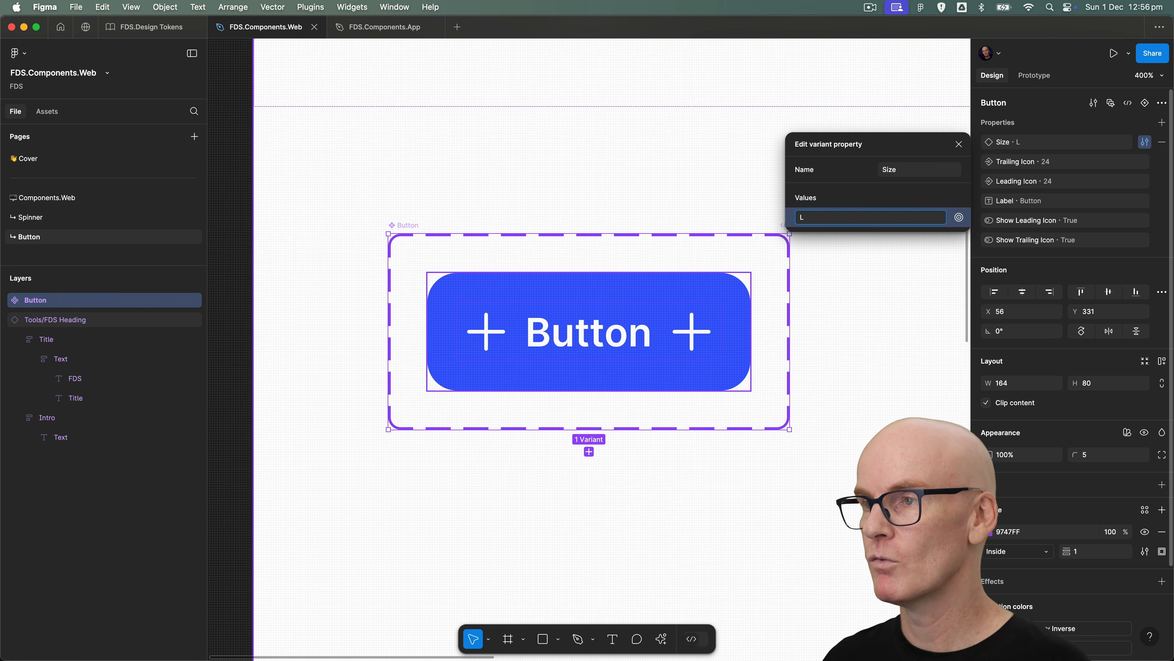
left_click(1050, 144)
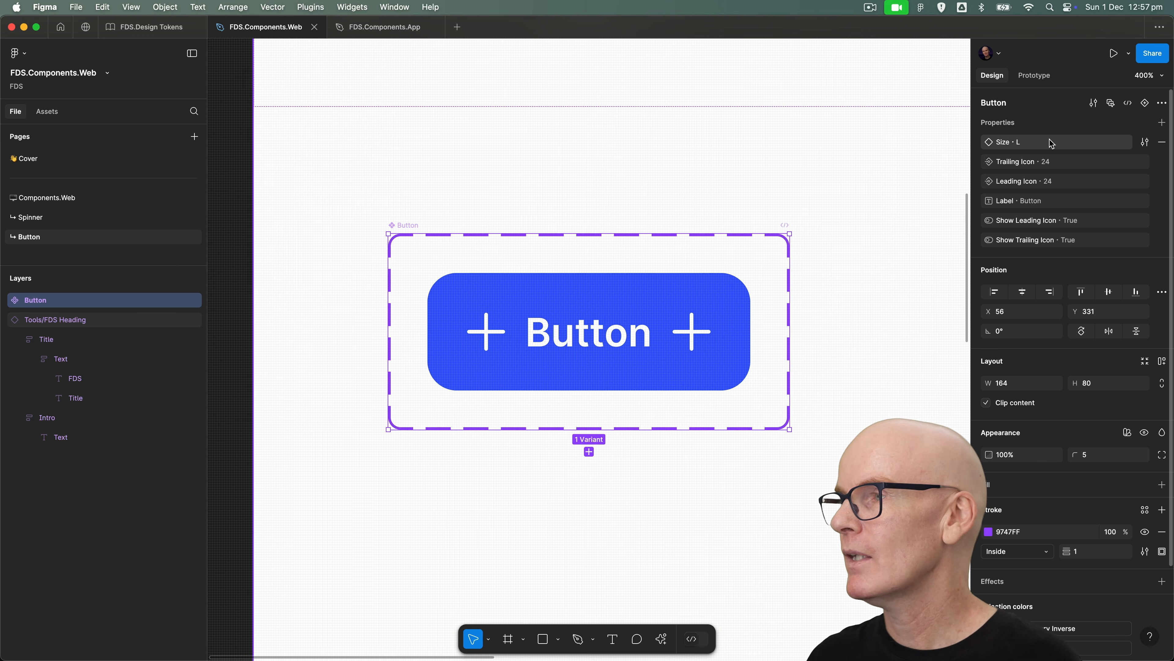
Step: Add a second variant property named Type with the value Primary to the Button component set
left_click(1161, 123)
left_click(1072, 159)
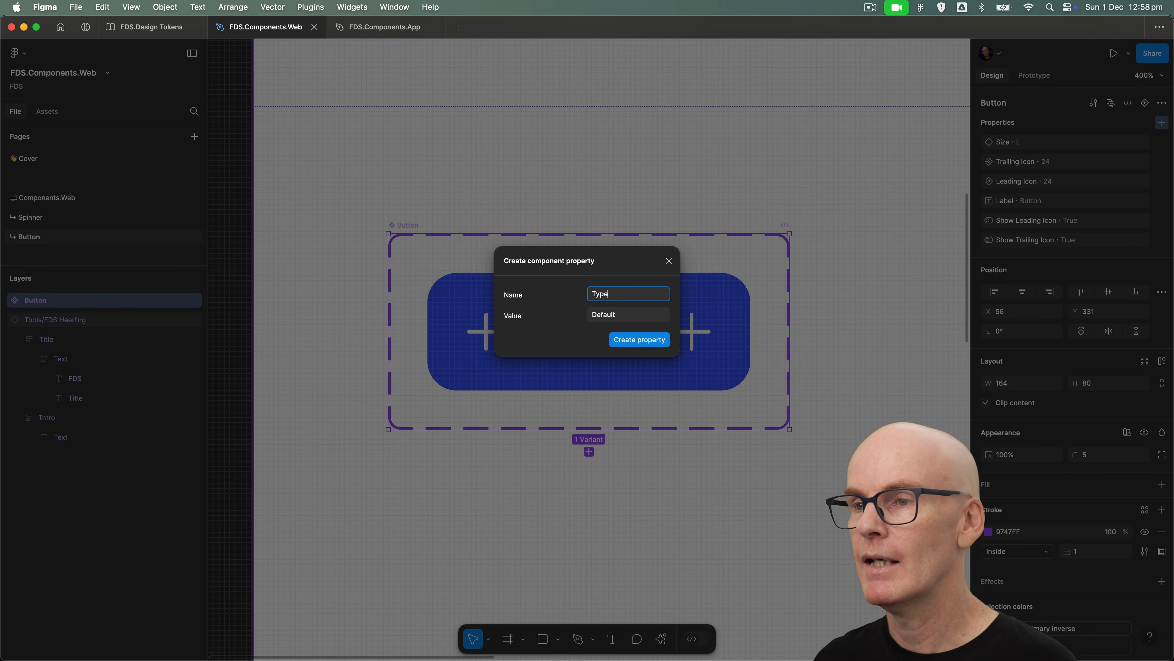
left_click(635, 318)
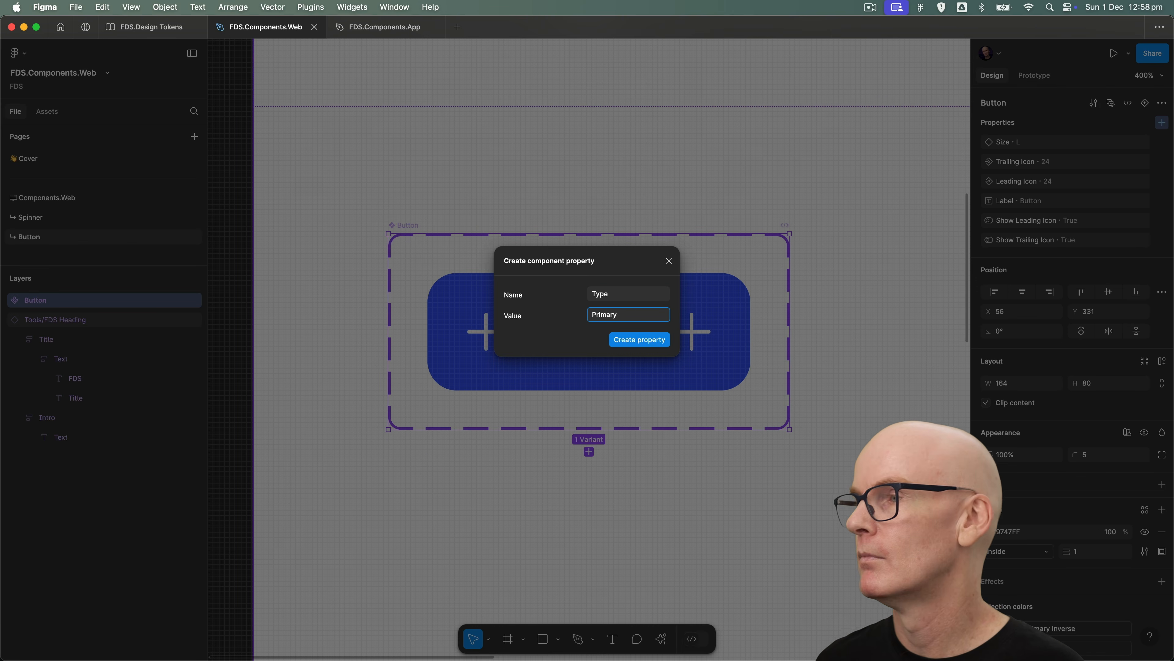
key("Return")
Step: Add another variant property named State with the value Default to the Button component set
left_click(1160, 123)
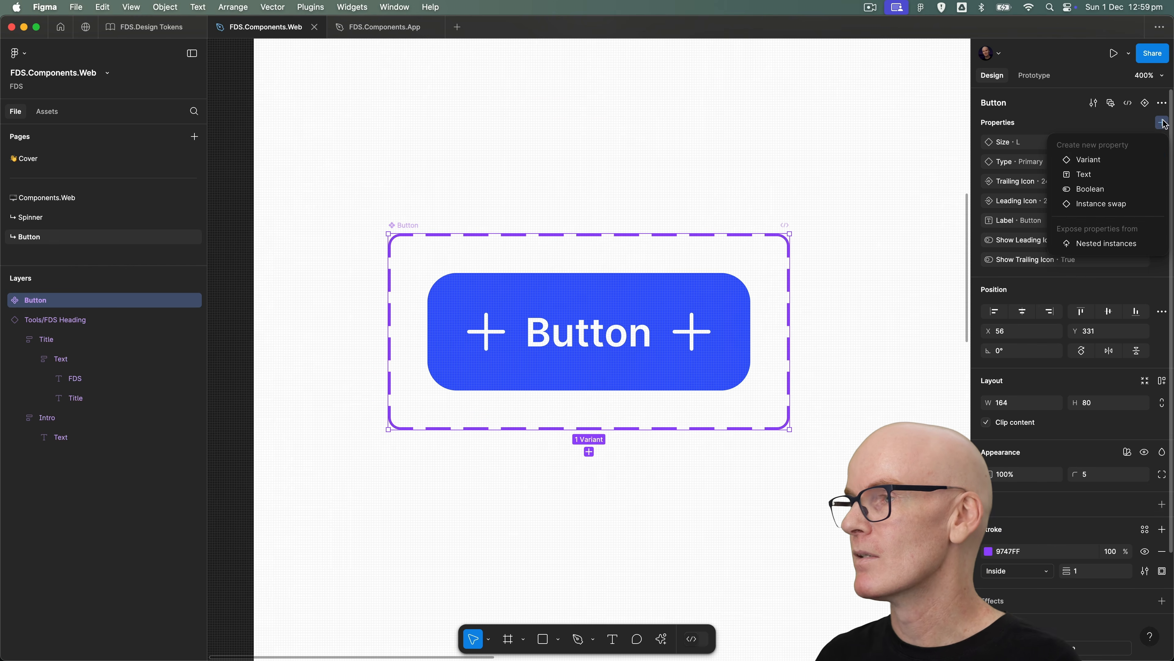
left_click(1080, 163)
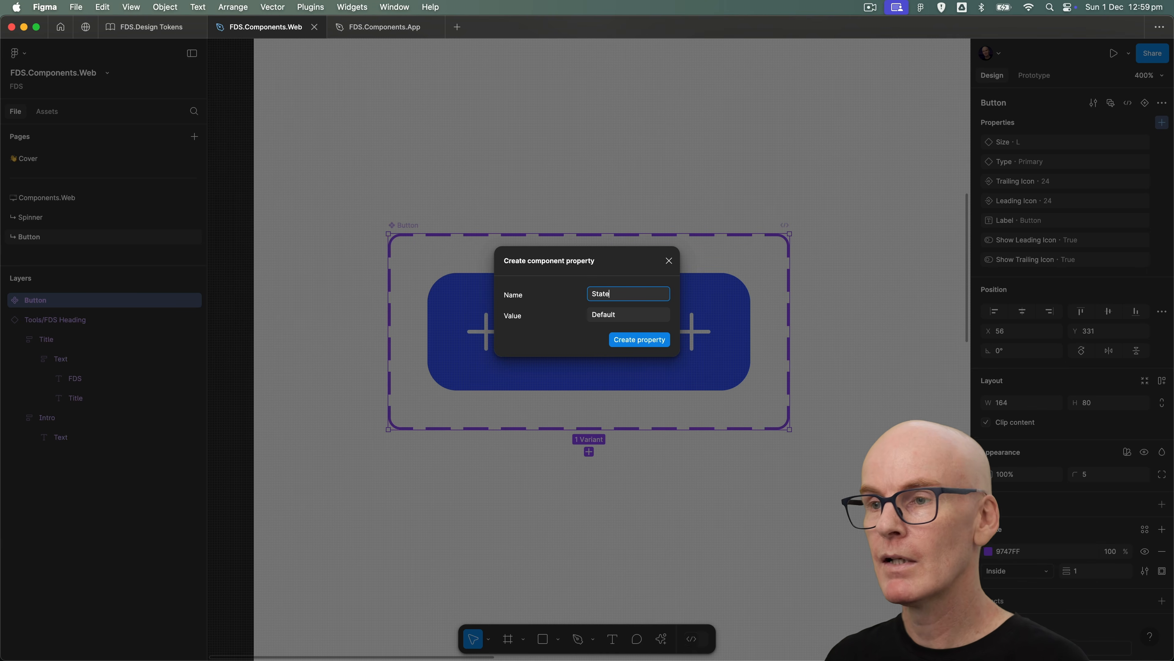
left_click(639, 340)
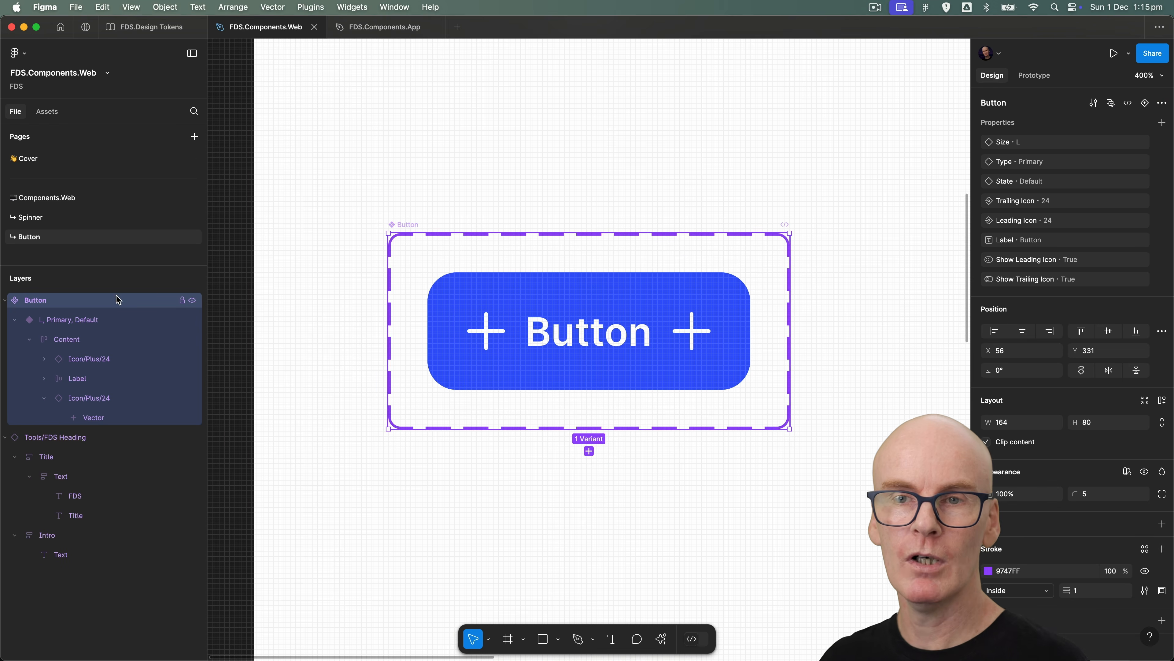
Step: Append ", Loading=True" to the name of the L, Primary, Default variant layer to add a Loading property
double_click(98, 319)
left_click(177, 323)
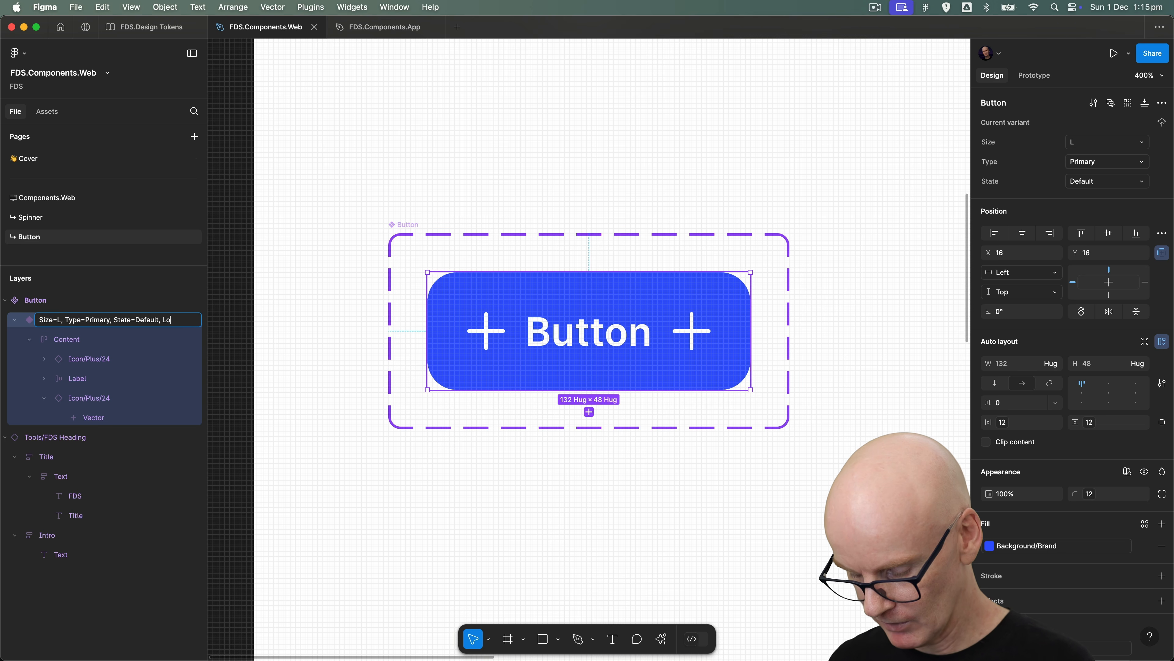
type(", Loading=True")
key("Return")
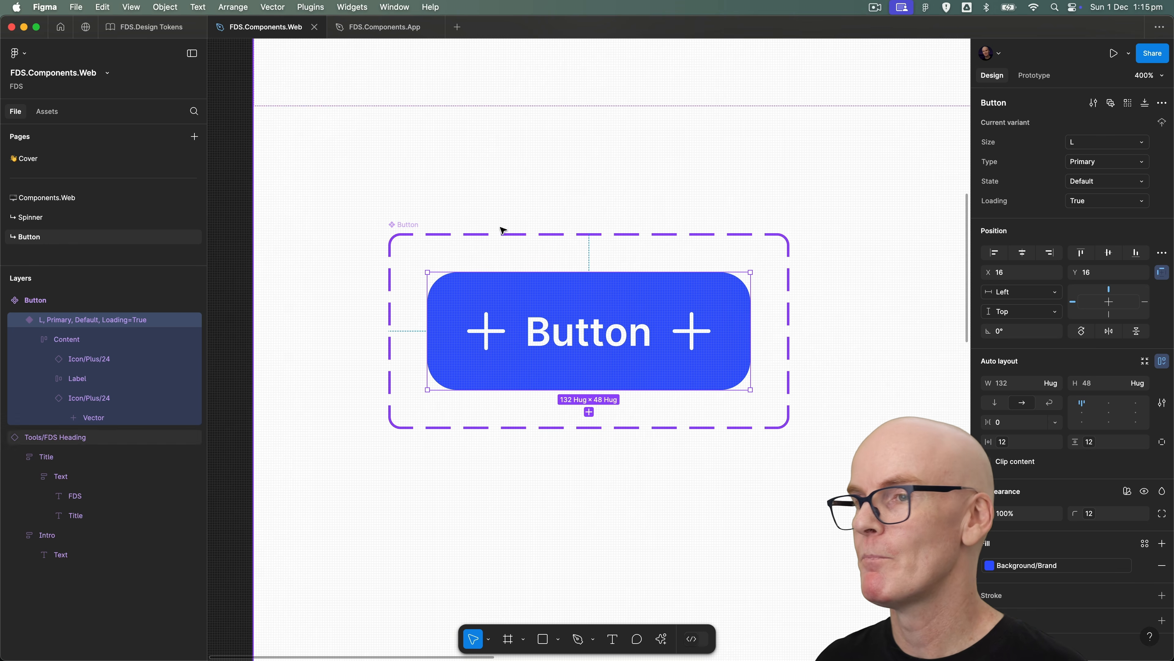
Step: Reorder the Button set's properties after Loading as Label, Show Leading Icon, Leading Icon, Show Trailing Icon, Trailing Icon
left_click(412, 232)
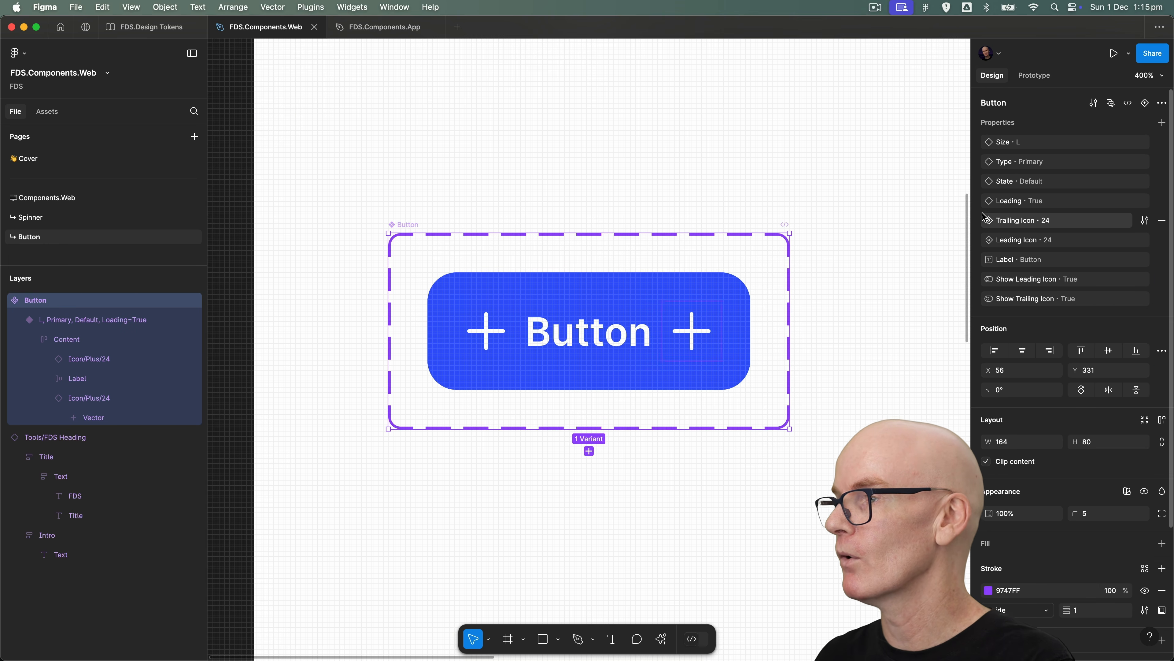
left_click_drag(976, 259, 978, 213)
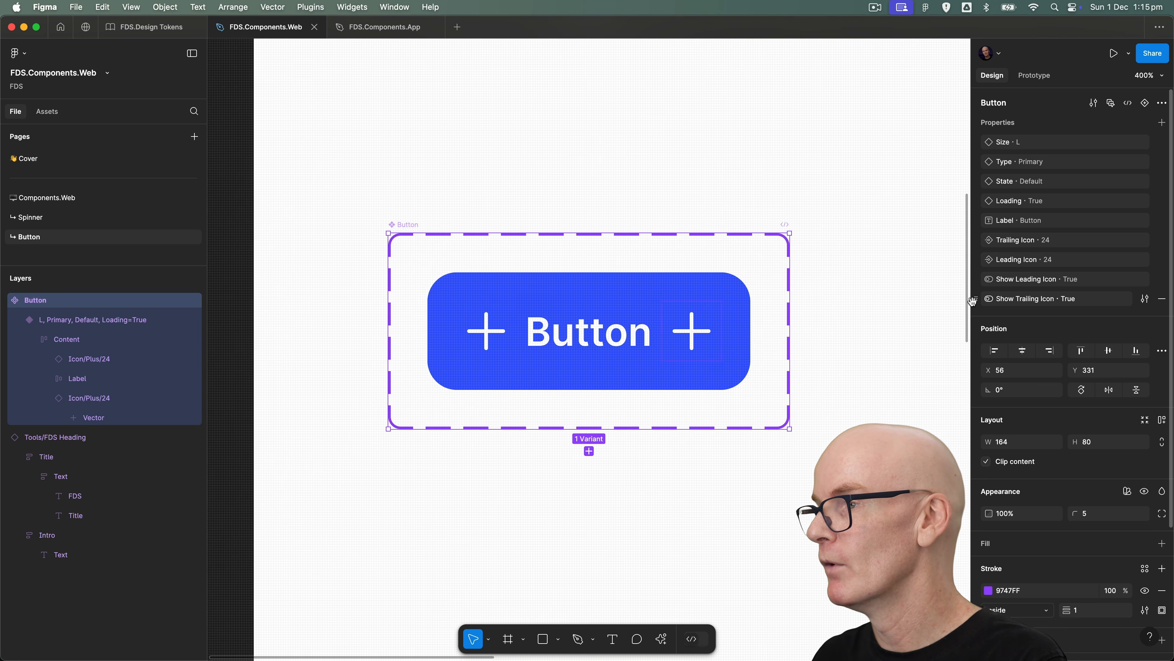
left_click_drag(976, 280, 981, 231)
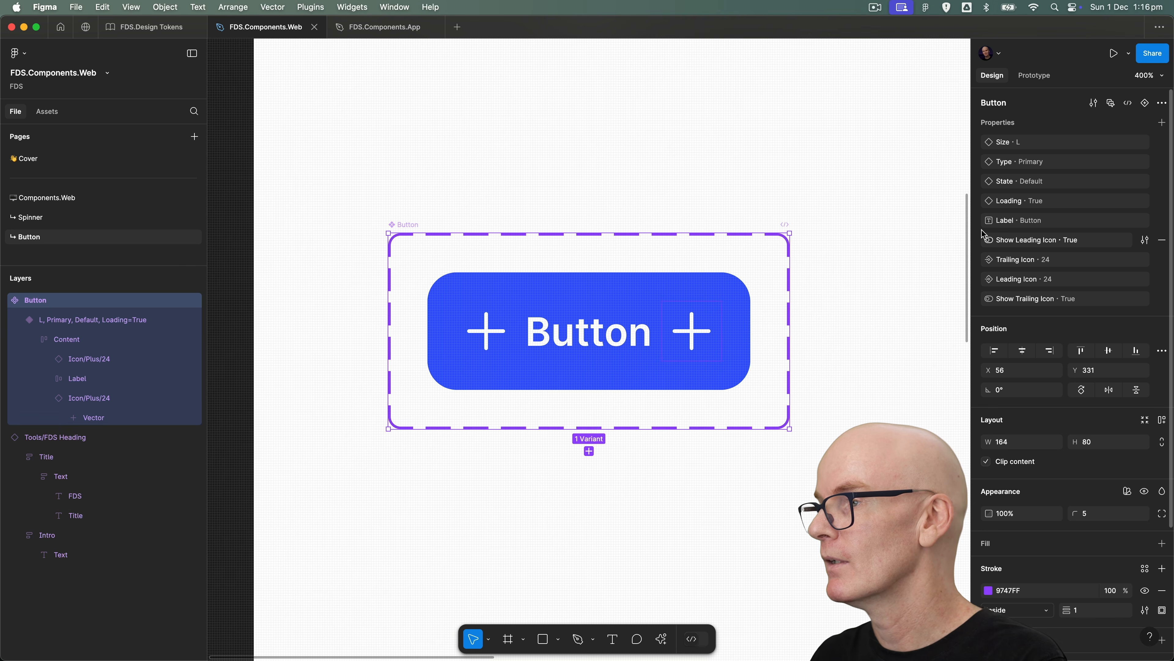
left_click_drag(974, 283, 977, 259)
left_click_drag(976, 302, 978, 278)
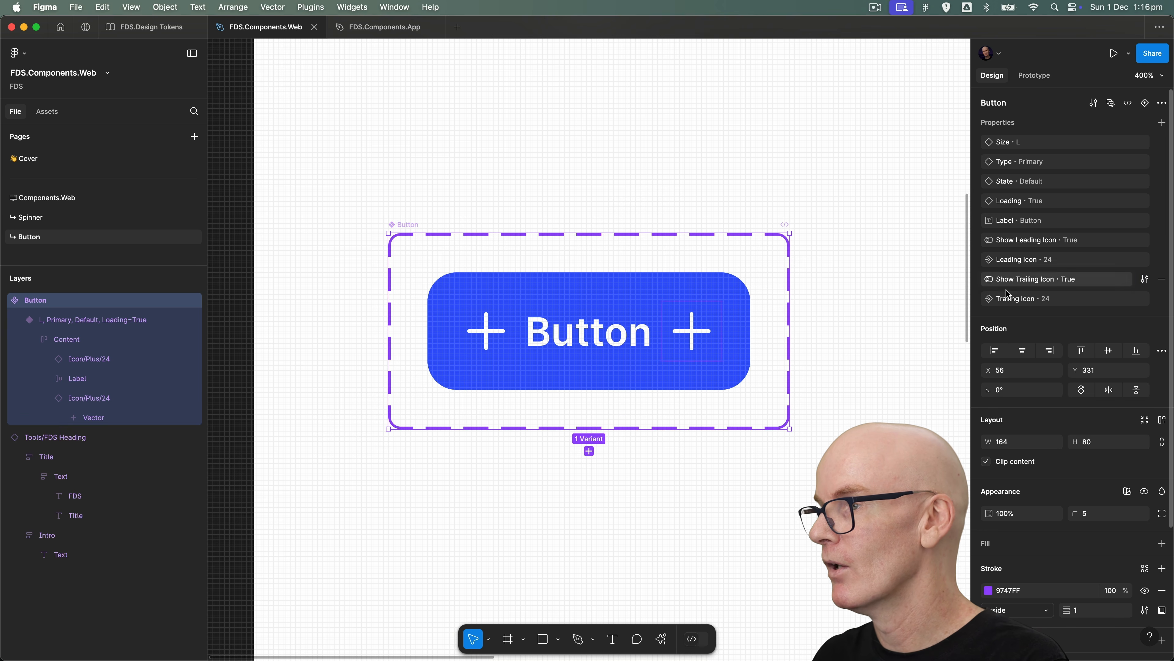
left_click(506, 184)
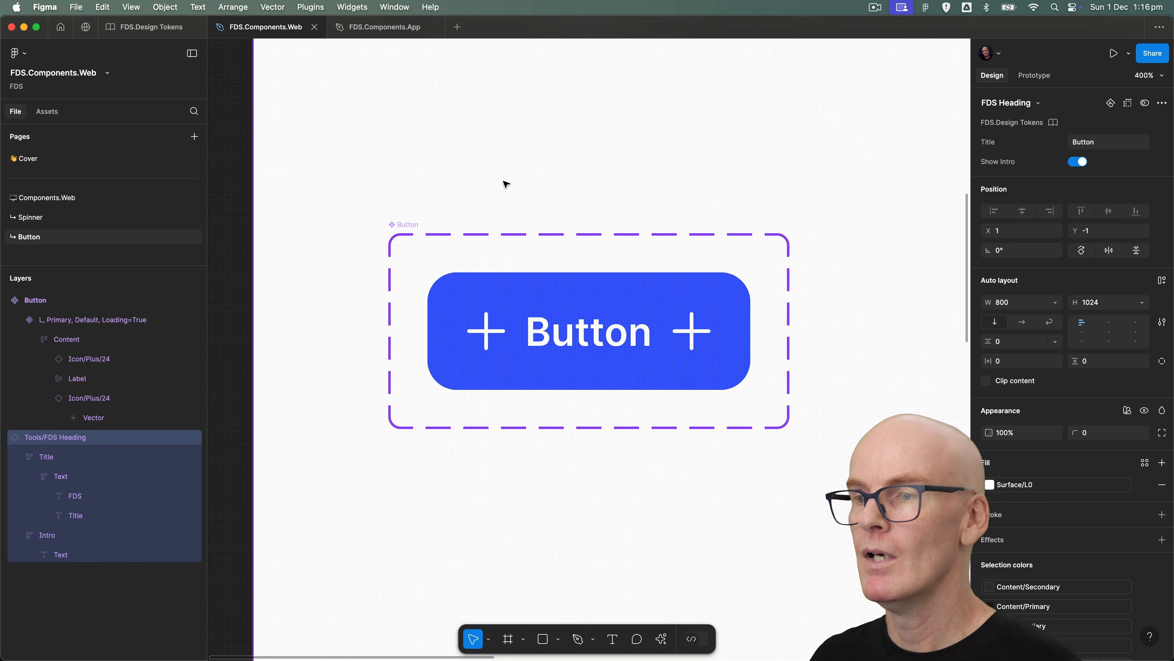
Step: Place a test instance of the Button variant below the component set and hide its leading and trailing icons
scroll(837, 307, "down", 5)
left_click(635, 177)
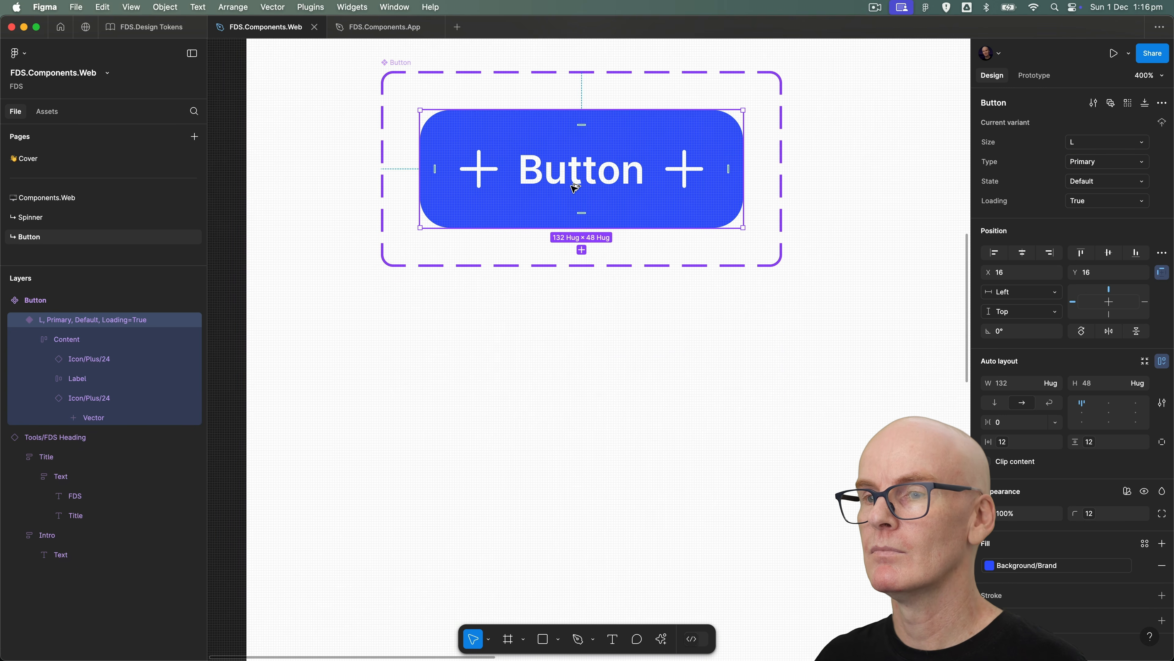
left_click_drag(635, 177, 559, 401)
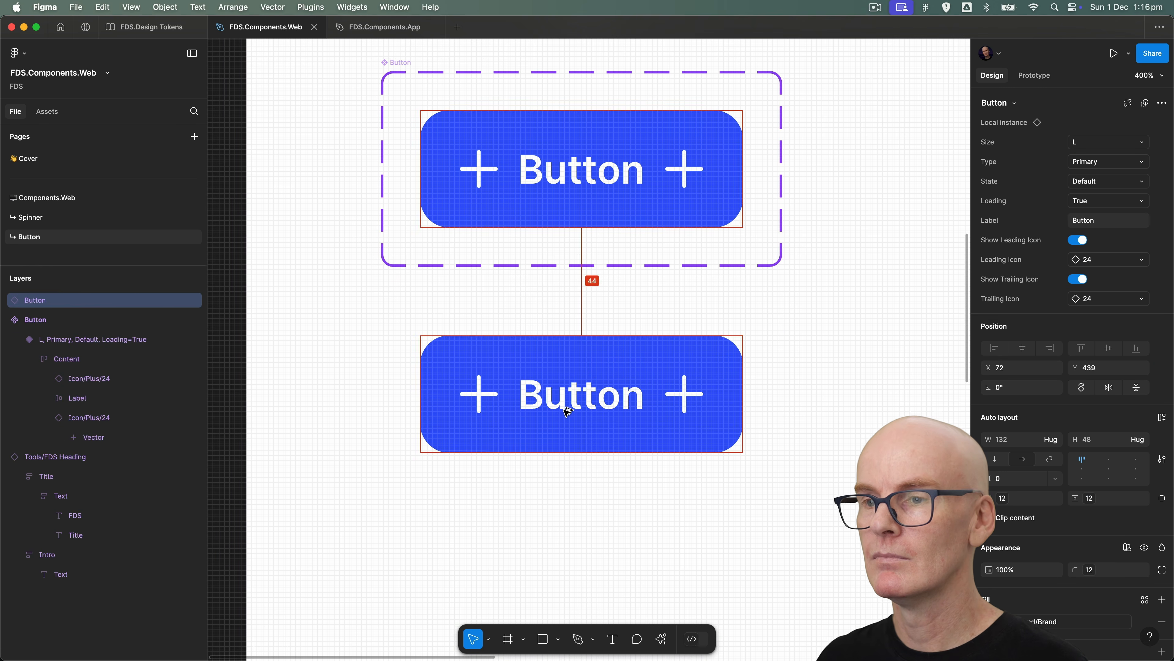
left_click(1079, 240)
left_click(1078, 260)
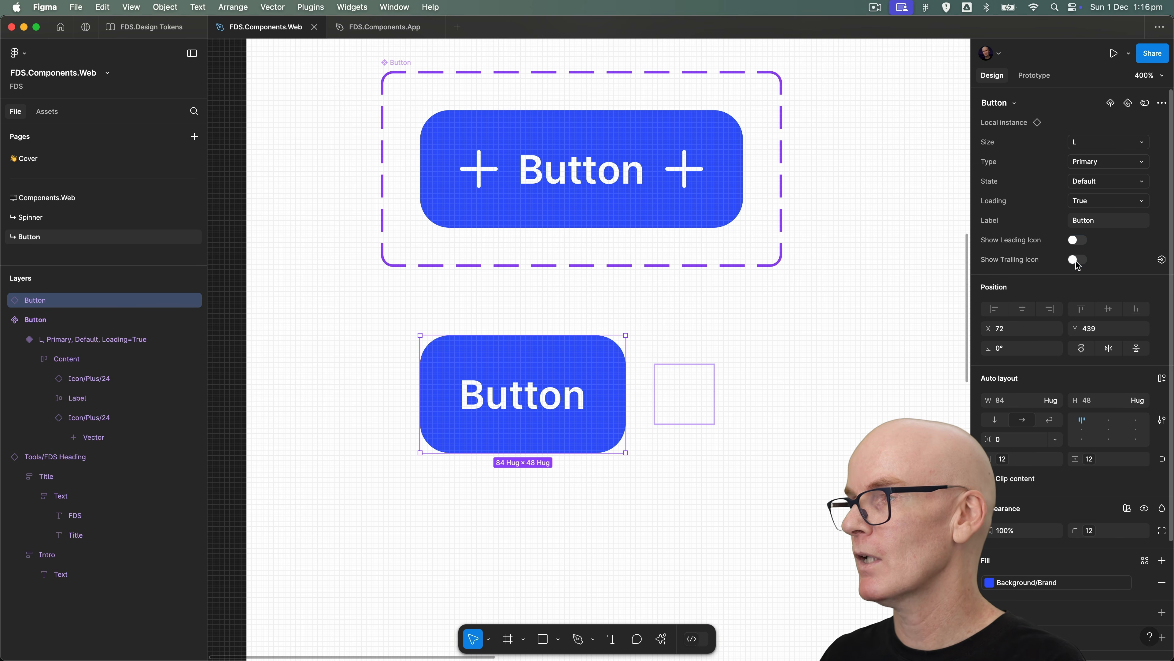
Step: Set the Label property of the test instance to "Button label"
left_click(1102, 222)
type("la")
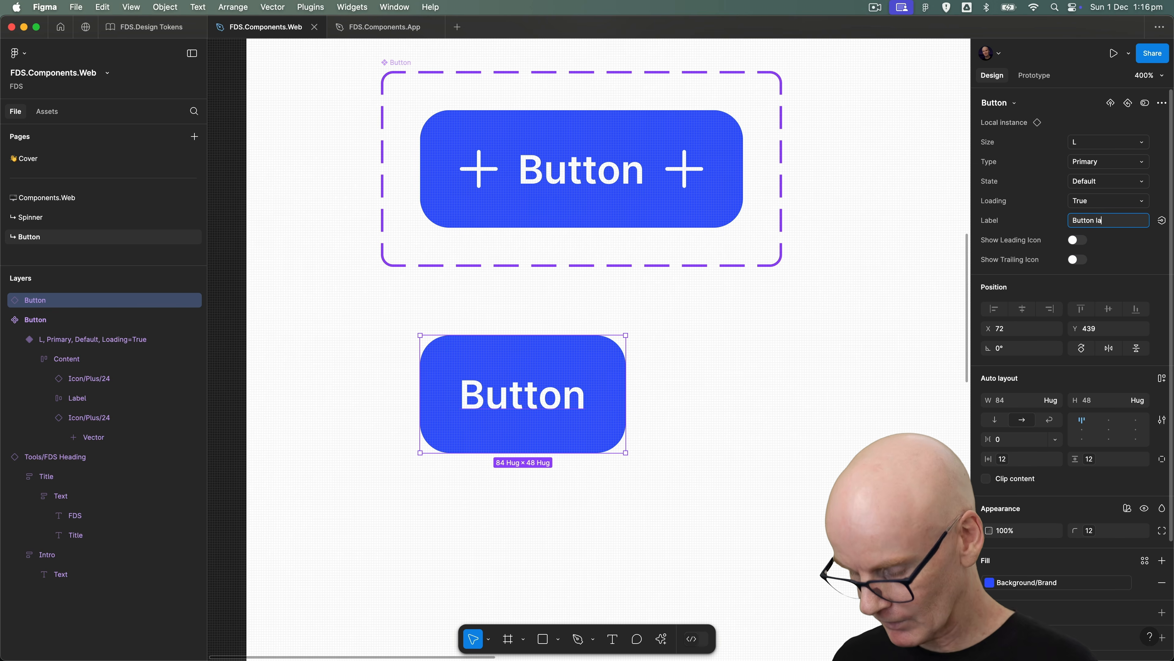
type("bel")
left_click(804, 336)
left_click(539, 352)
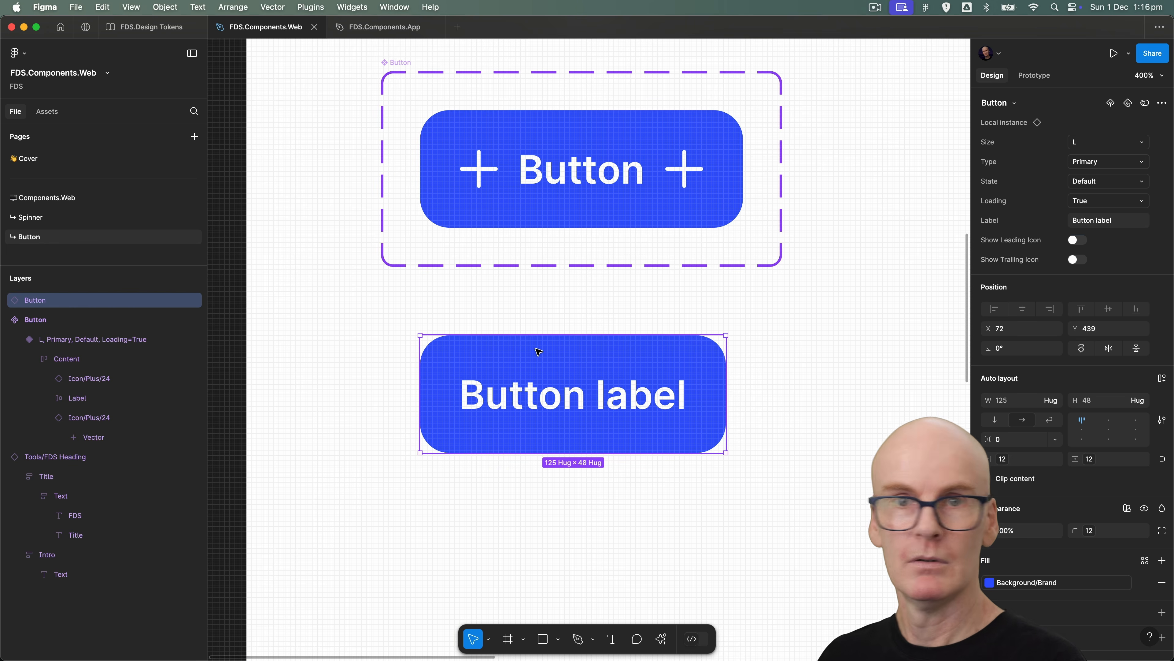
Step: Show the test instance's leading icon and swap it for Icon/Arrow Up/24 from FDS.Iconography
left_click(1077, 240)
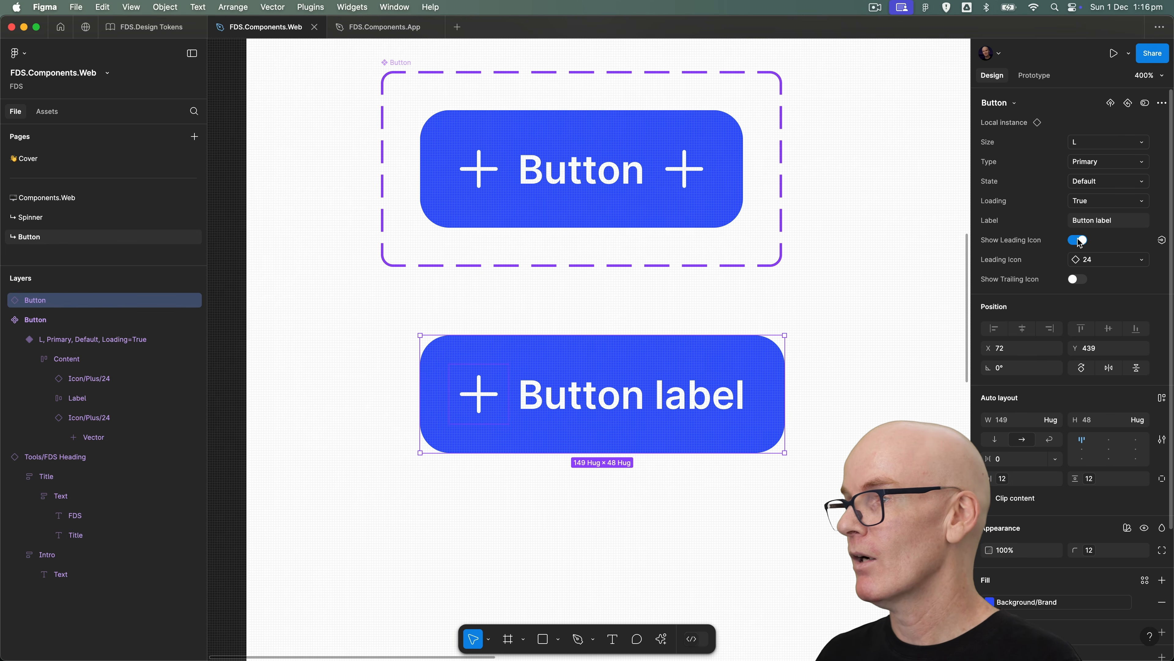
left_click(1086, 260)
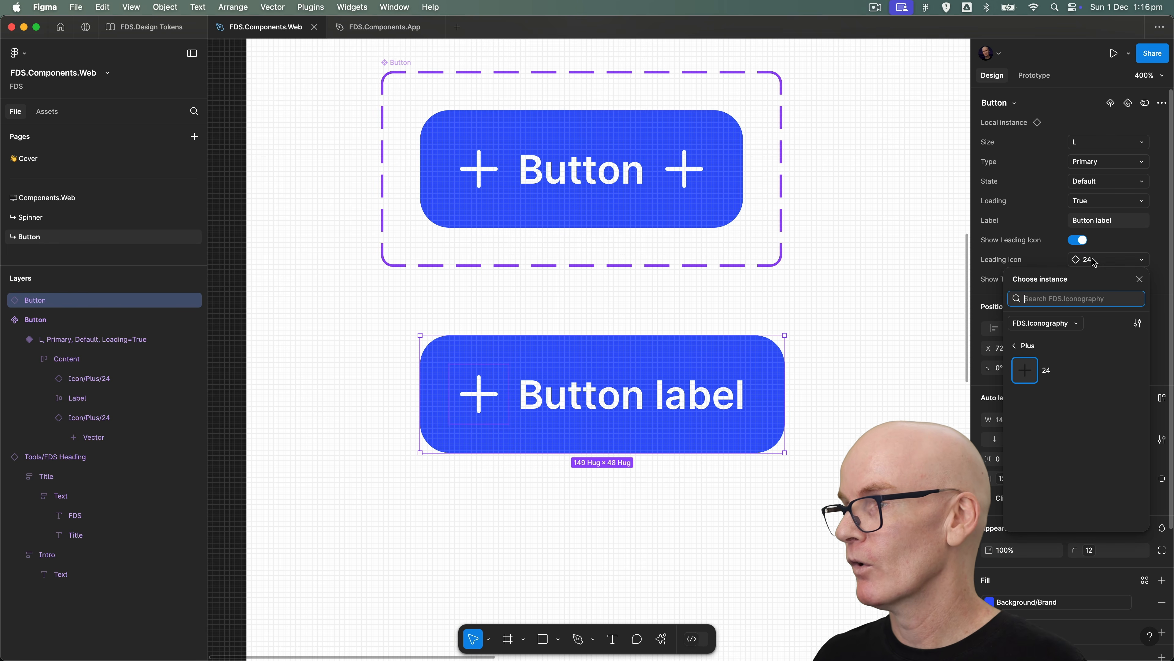
left_click(1041, 323)
left_click(1041, 321)
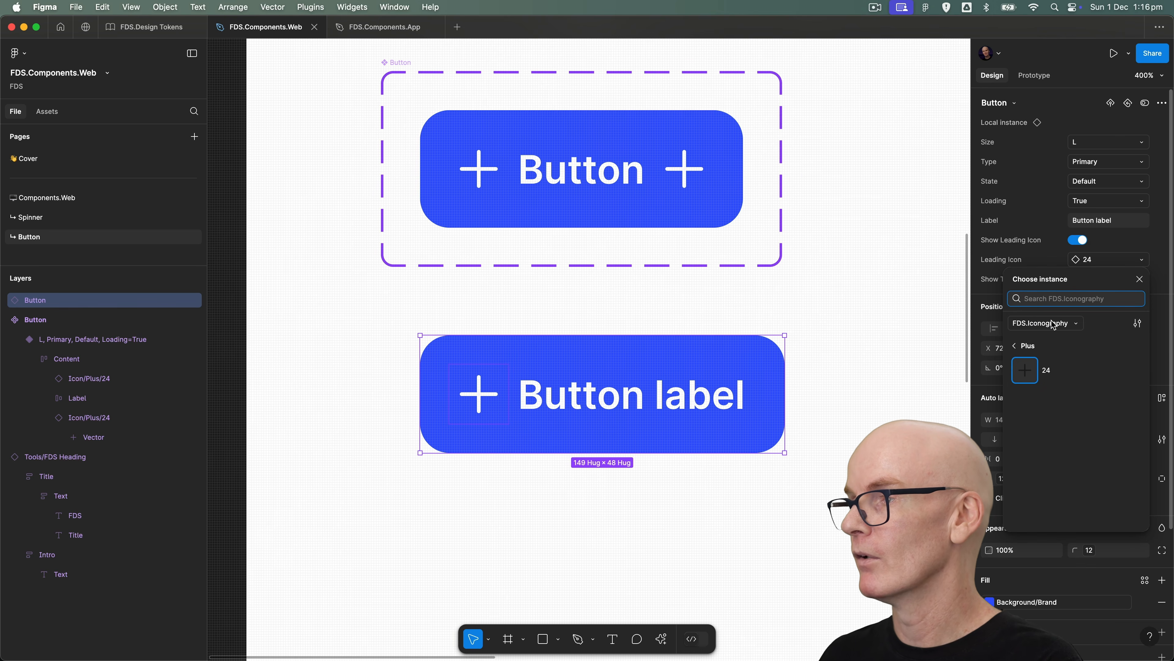
type("arrow")
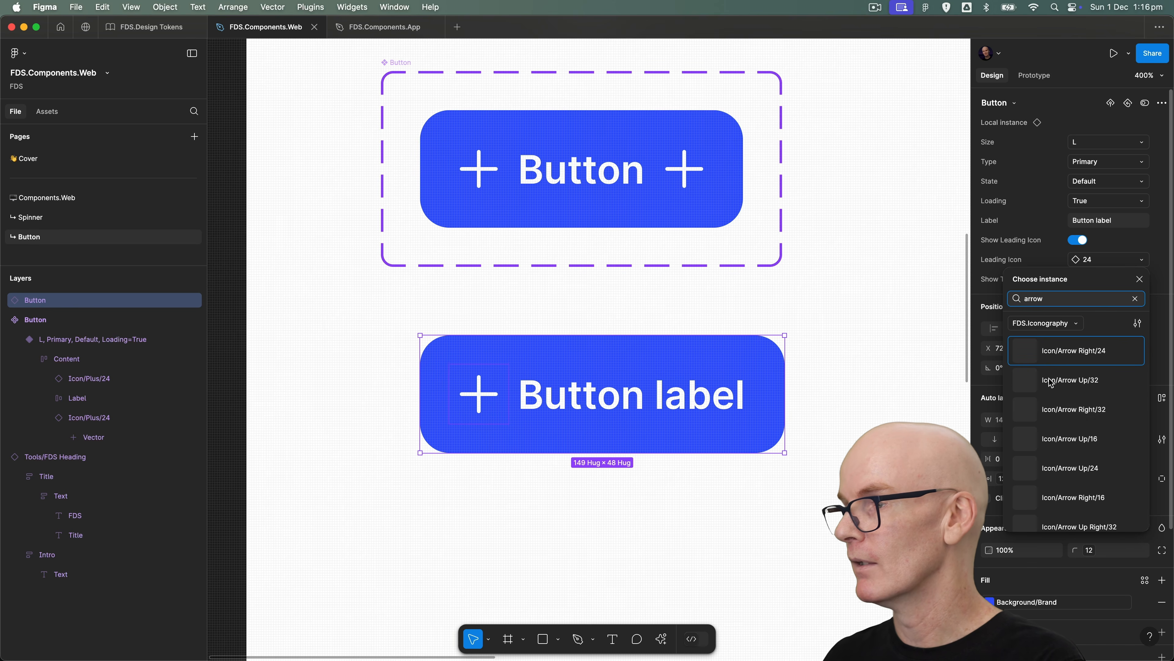
left_click(1065, 466)
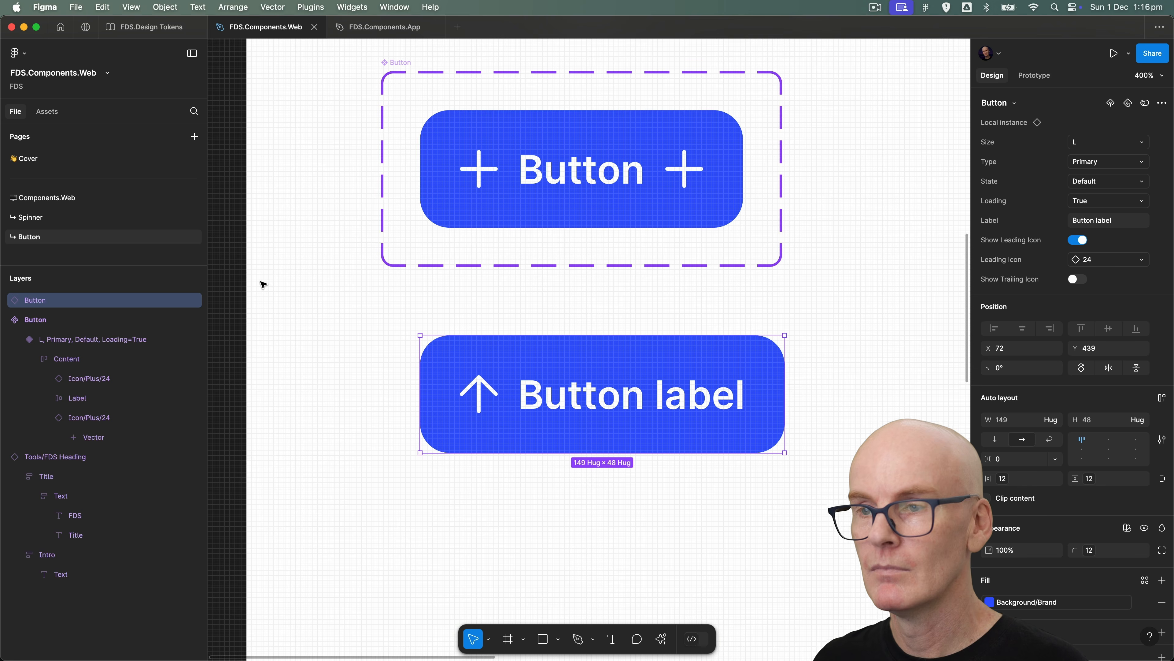
Step: Delete the test Button instance below the component set
left_click(307, 274)
scroll(307, 274, "left", 1)
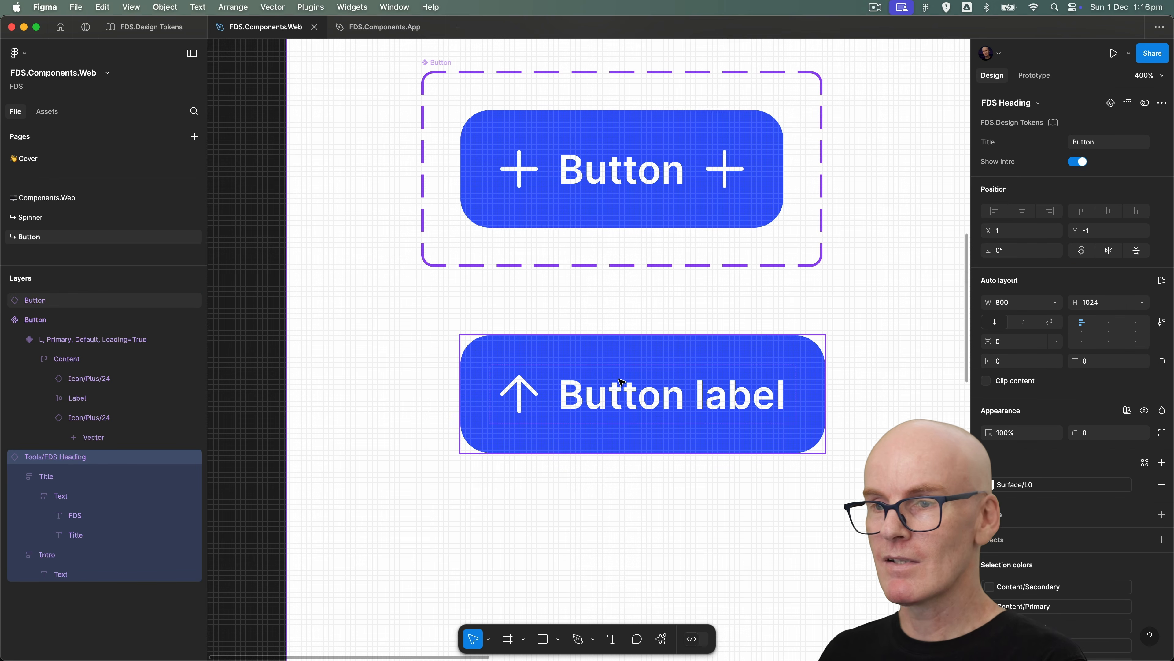
left_click(624, 382)
key("Delete")
Step: Enlarge the Button component set's frame to about 715 by 535 to make room for more variants
left_click(445, 59)
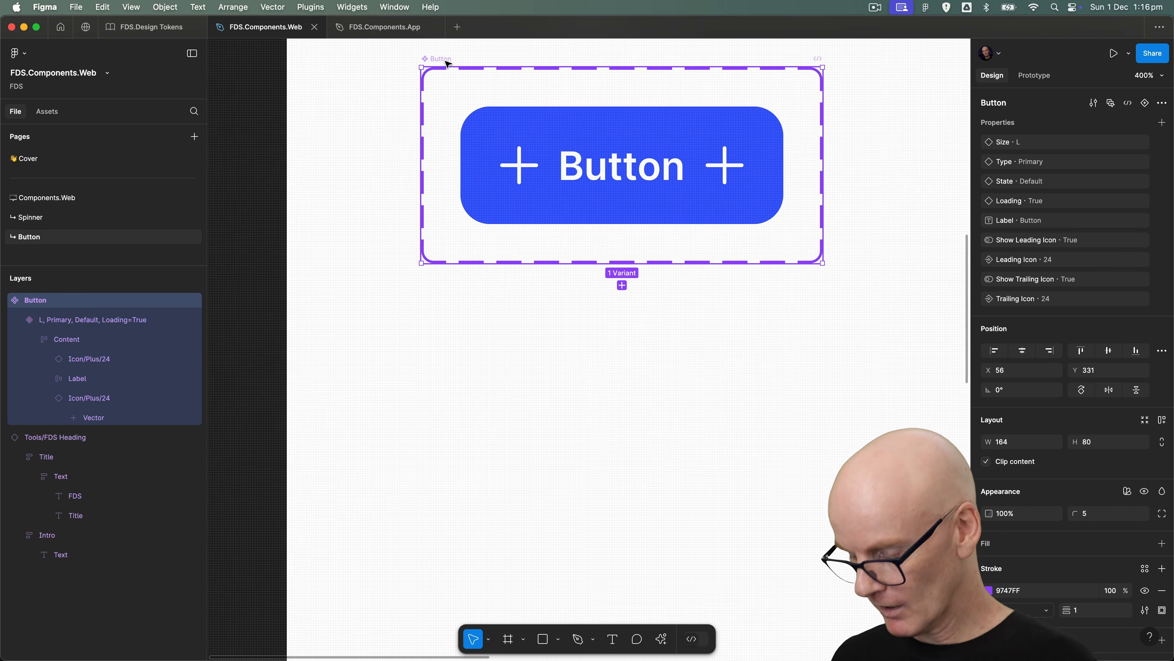
key("minus")
key("minus")
scroll(611, 265, "down", 2)
scroll(611, 265, "right", 3)
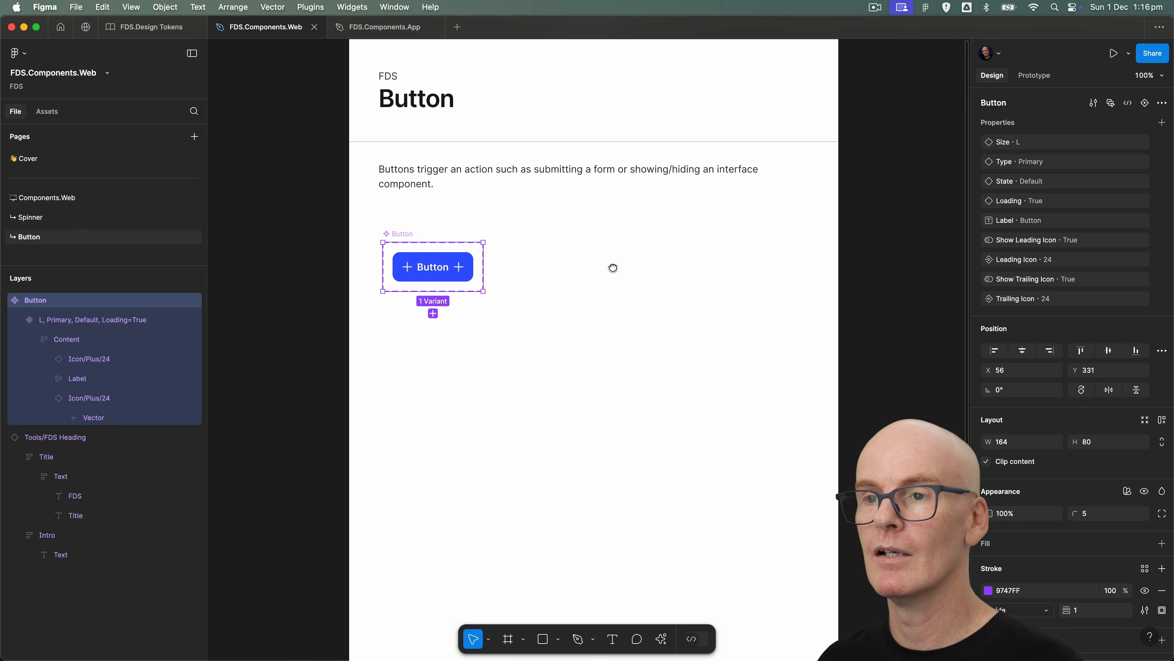
left_click(880, 222)
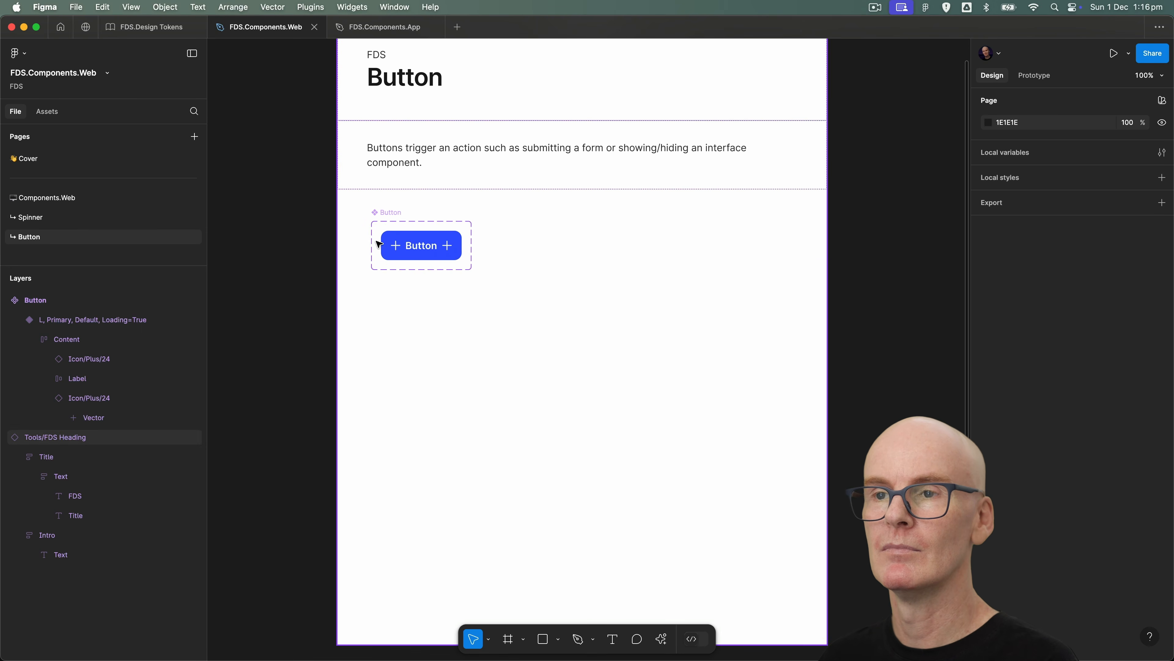
left_click(379, 218)
left_click_drag(473, 270, 808, 548)
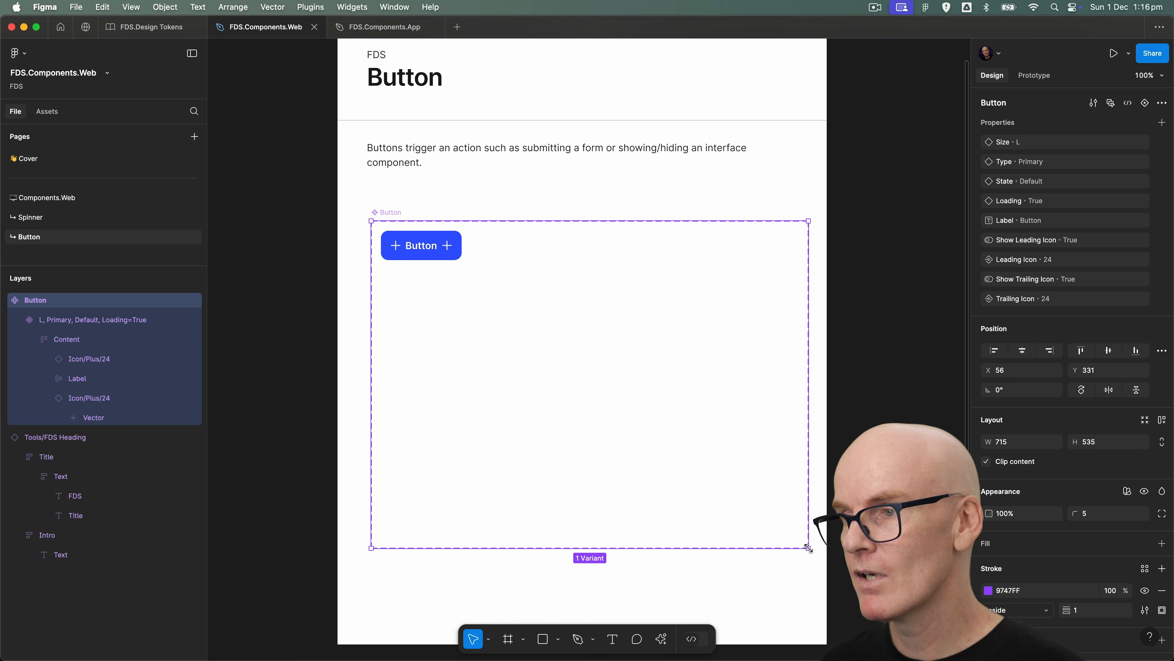
Step: Add a second variant to the Button set and place it directly below the first at X 16, Y 80
left_click(428, 250)
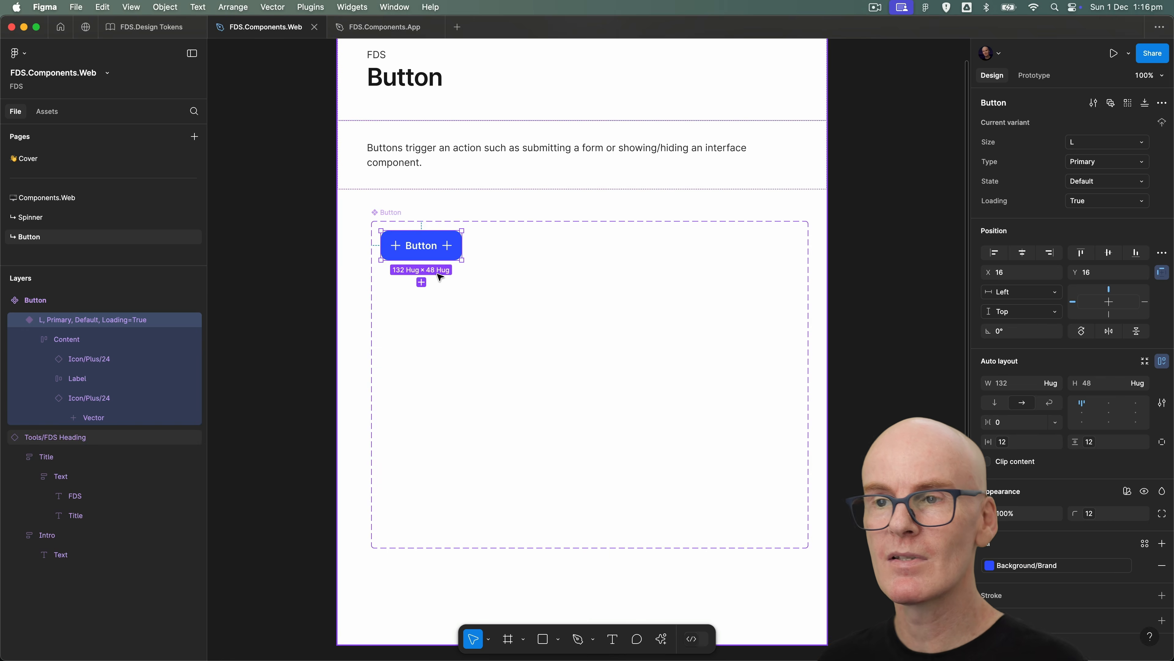
left_click(422, 282)
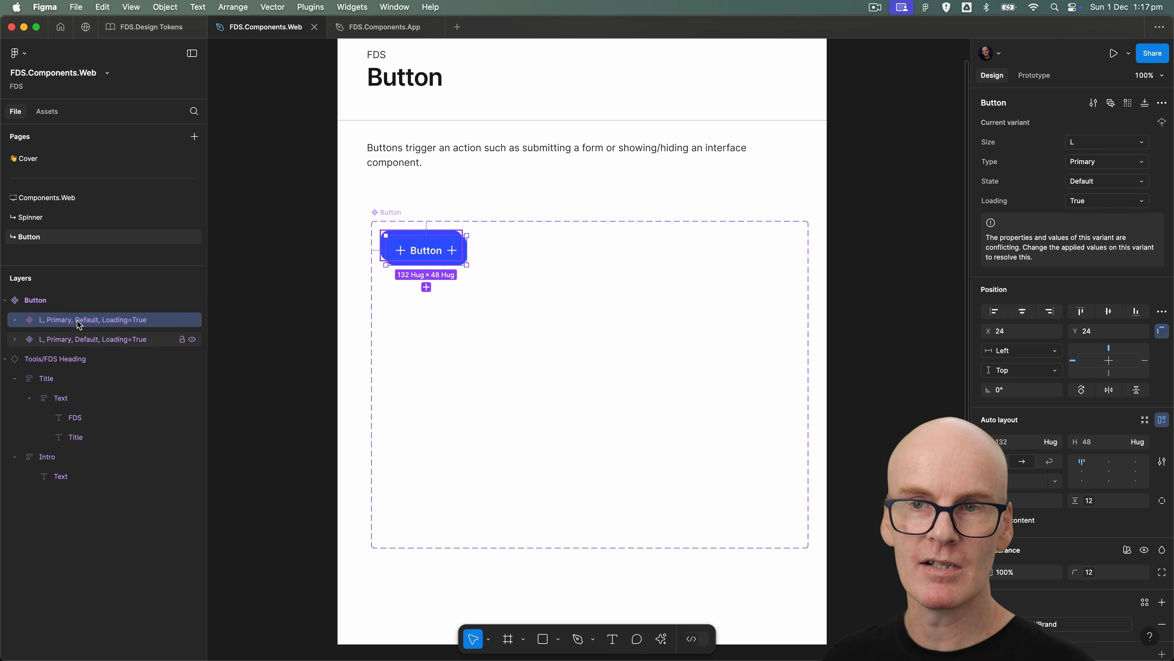
left_click(78, 348)
left_click_drag(404, 253, 398, 253)
key("shift+Down")
key("shift+Down")
key("shift+Down")
key("shift+Down")
key("shift+Down")
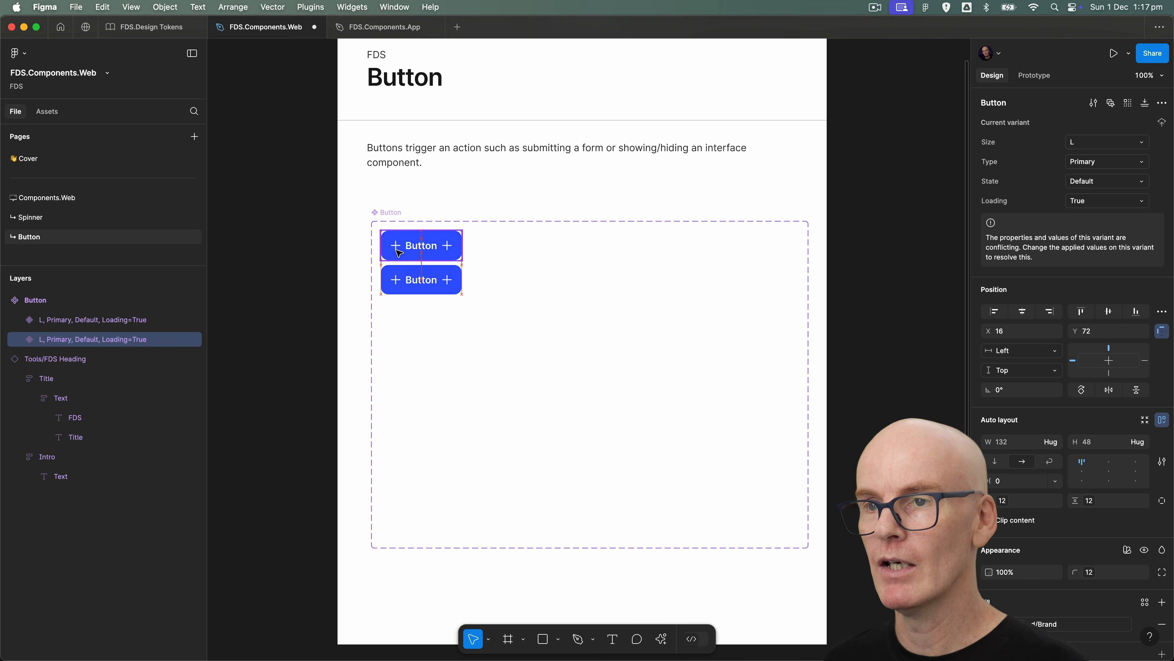
key("alt")
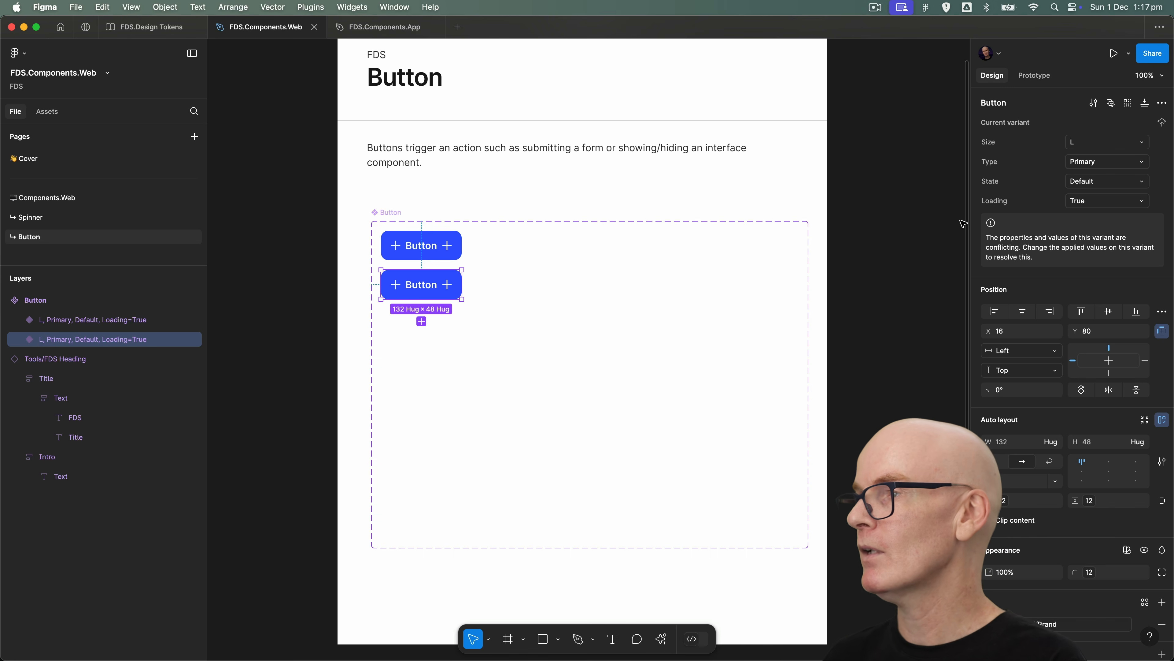
Step: Give the second Button variant a new State value named Hover
left_click(1142, 180)
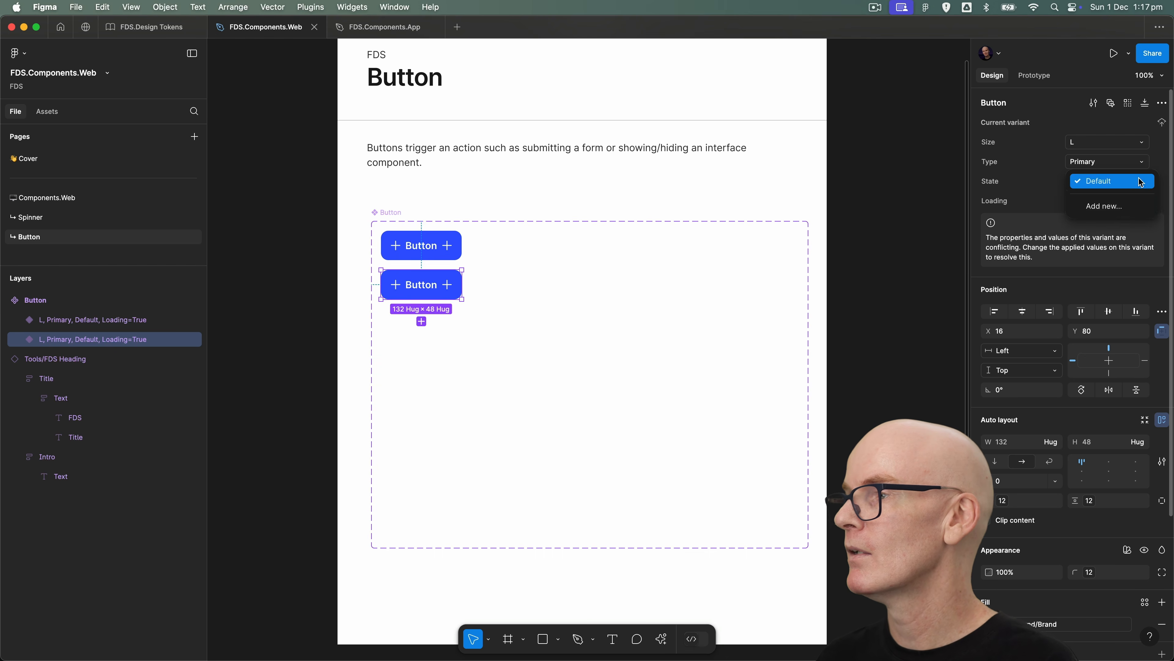
left_click(1115, 210)
type("Hover")
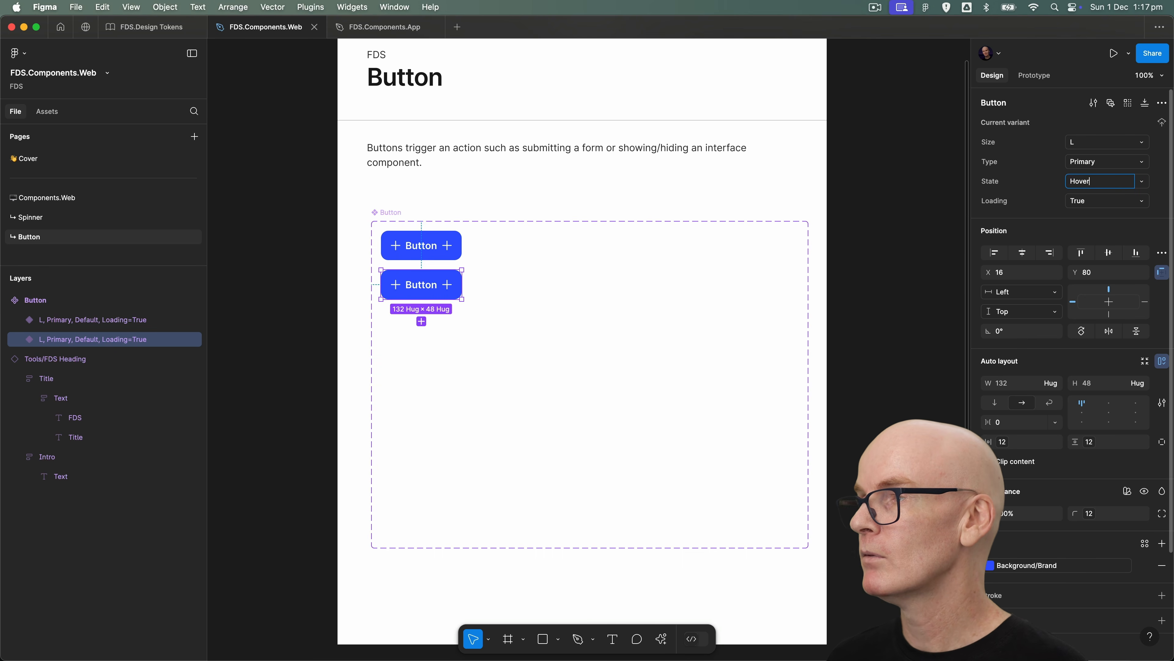
key("Return")
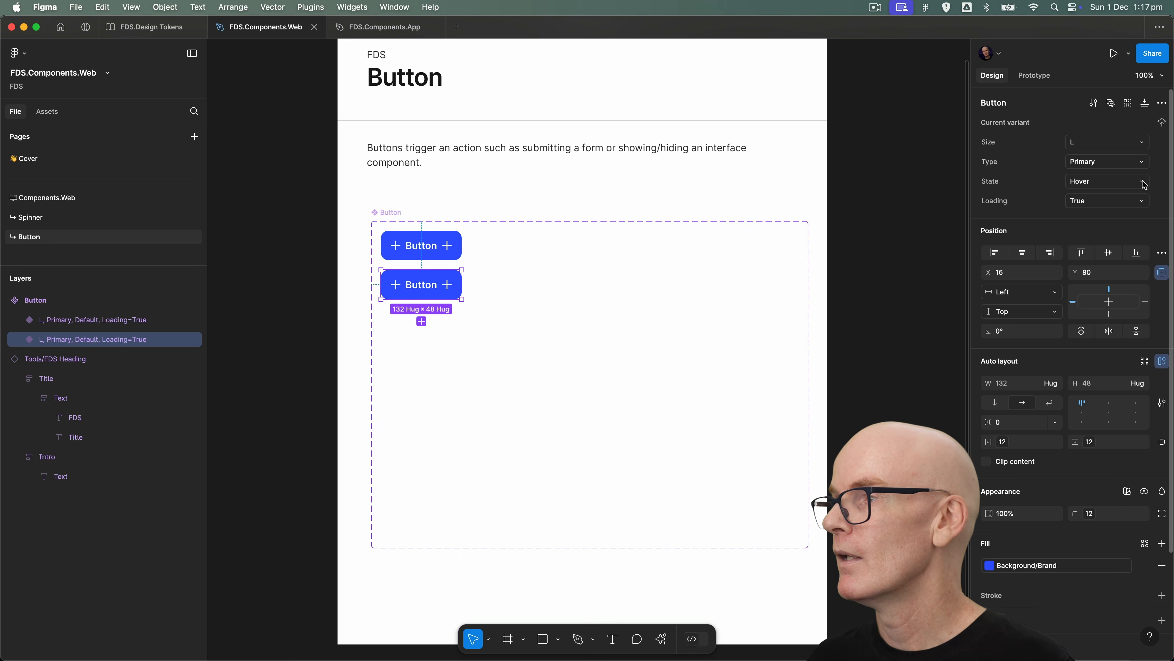
Step: Add a third Button variant with the new State value Pressed, and add a fourth variant below it
left_click(421, 322)
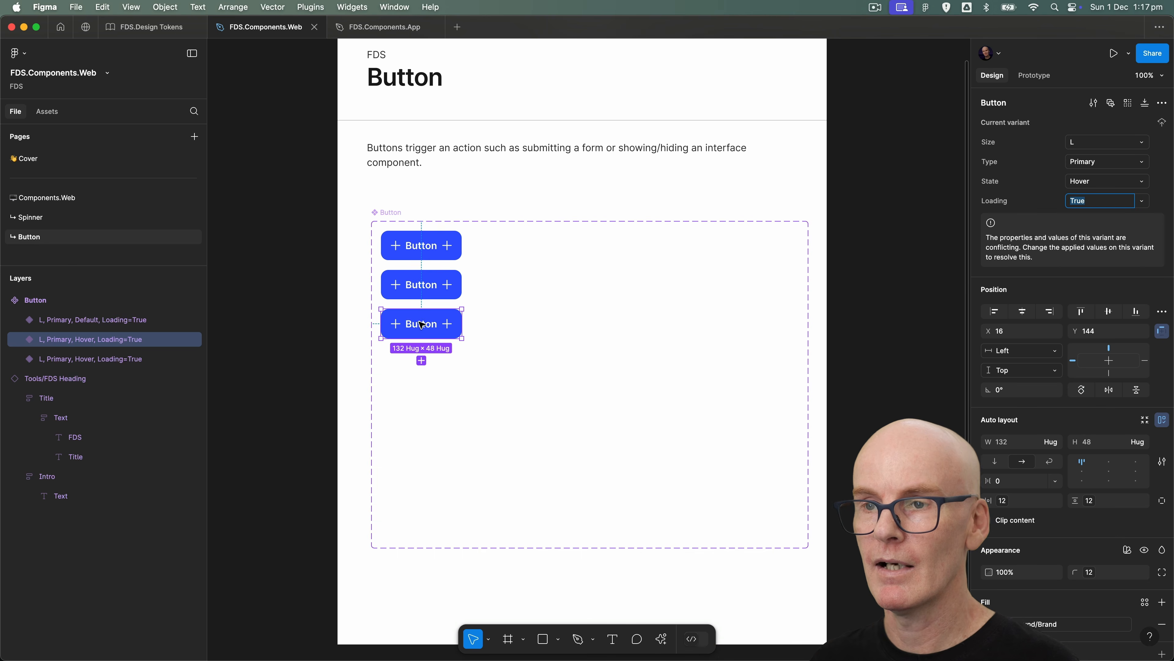
left_click_drag(73, 337, 88, 368)
left_click(1138, 181)
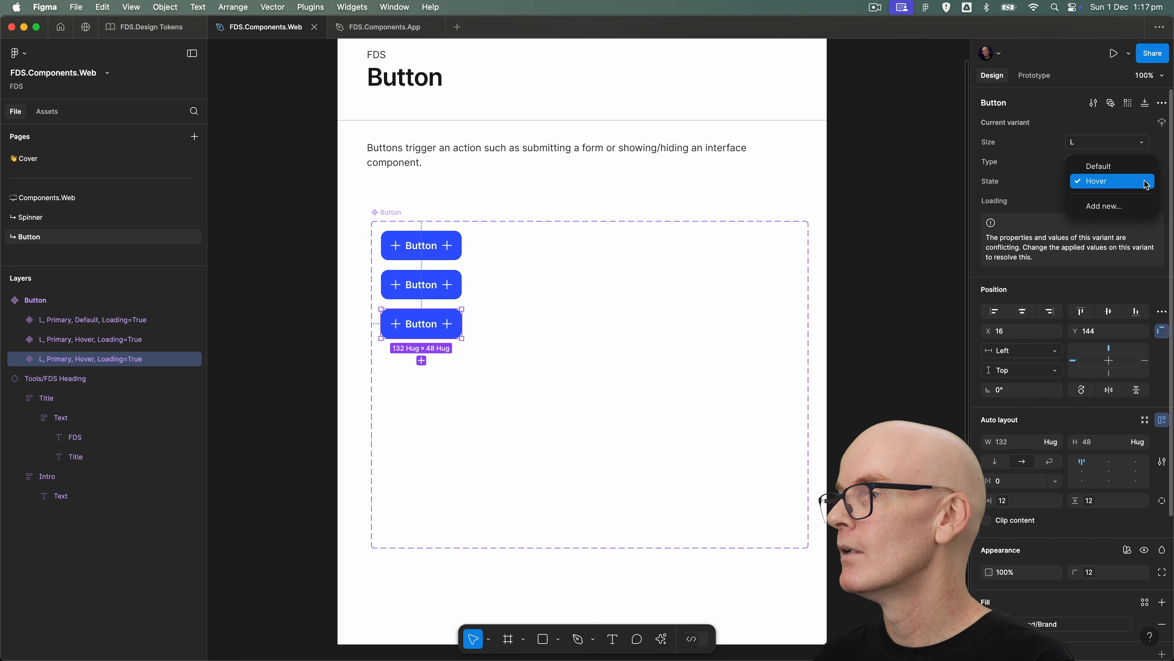
left_click(1091, 204)
type("P")
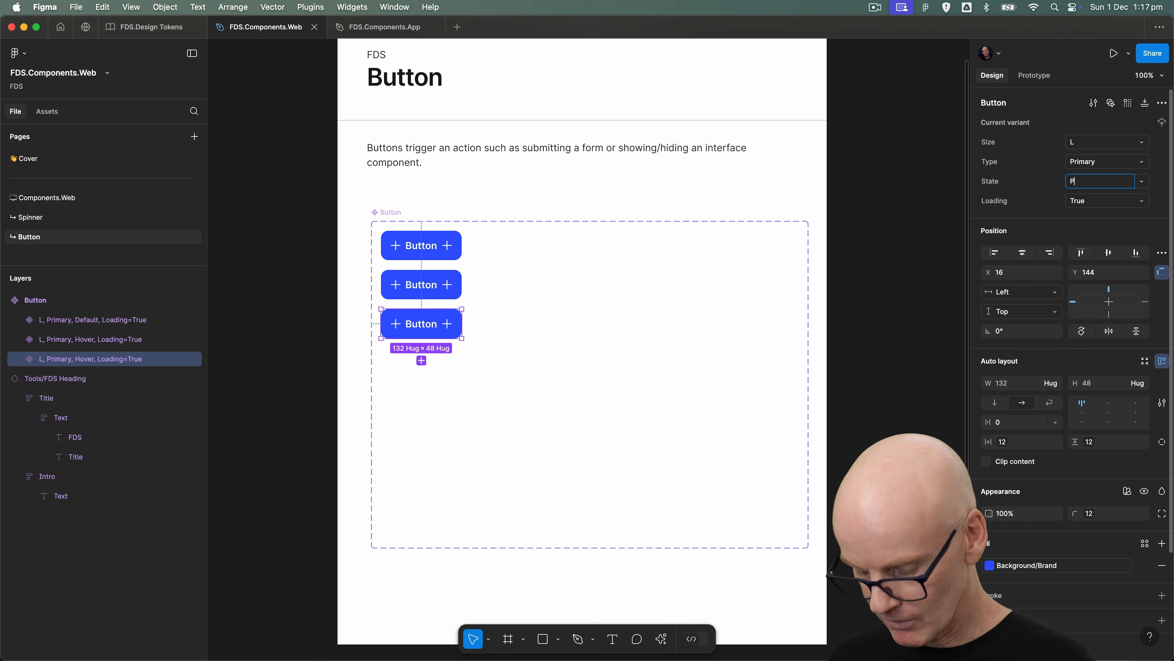
type("ressed")
key("Return")
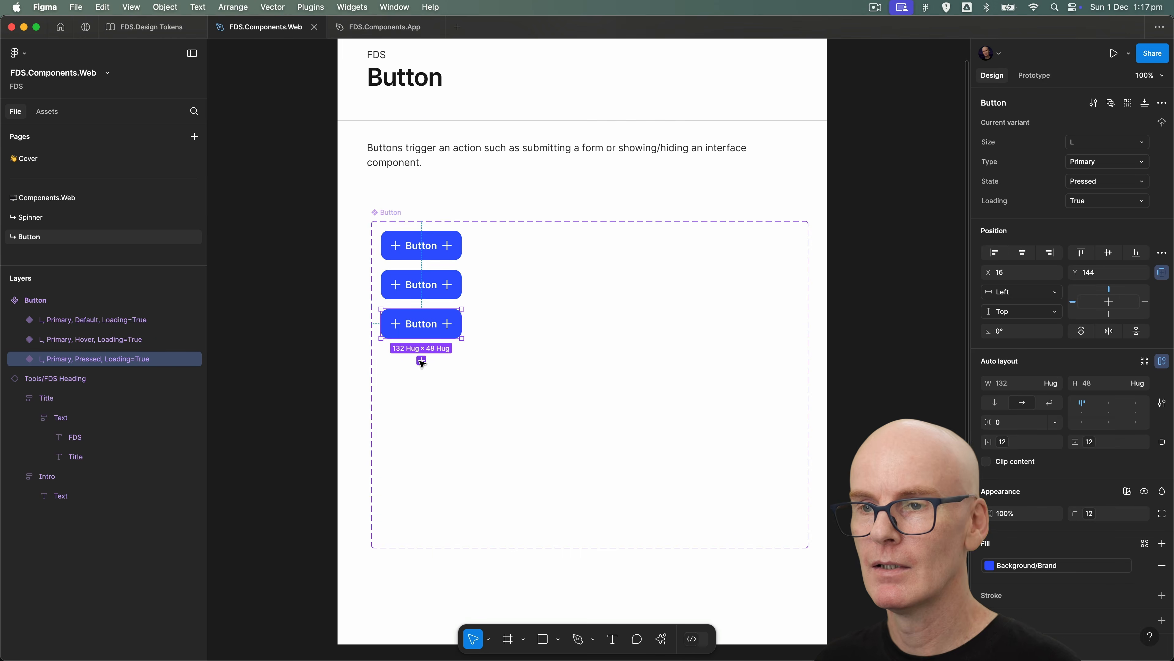
key("super+d")
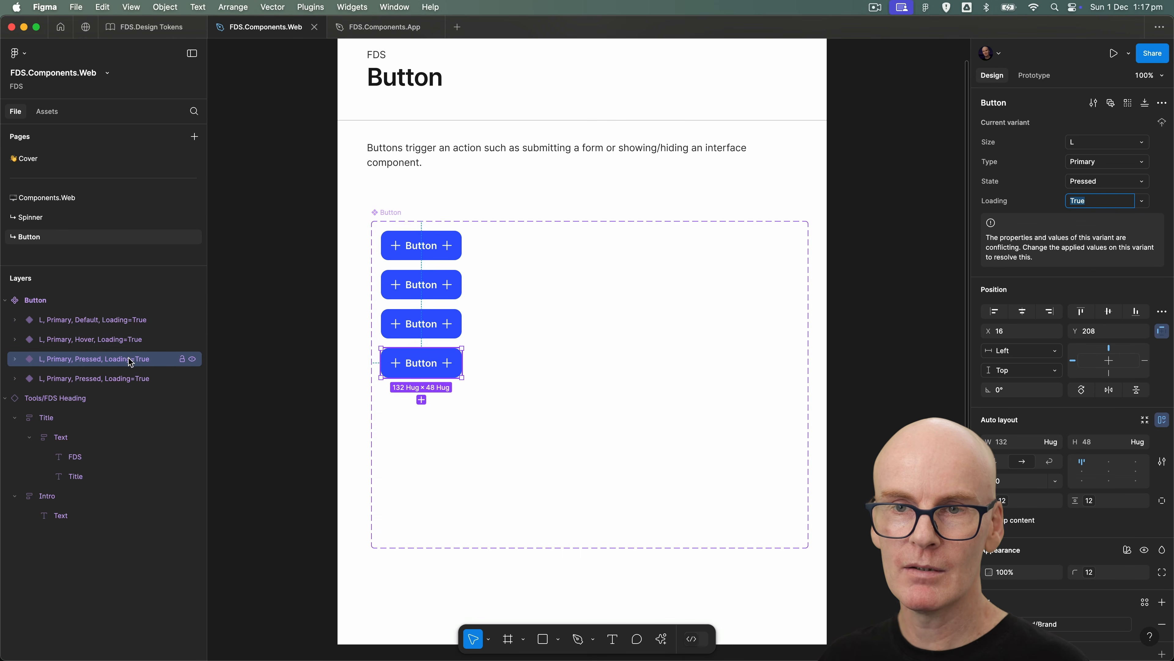
left_click(133, 383)
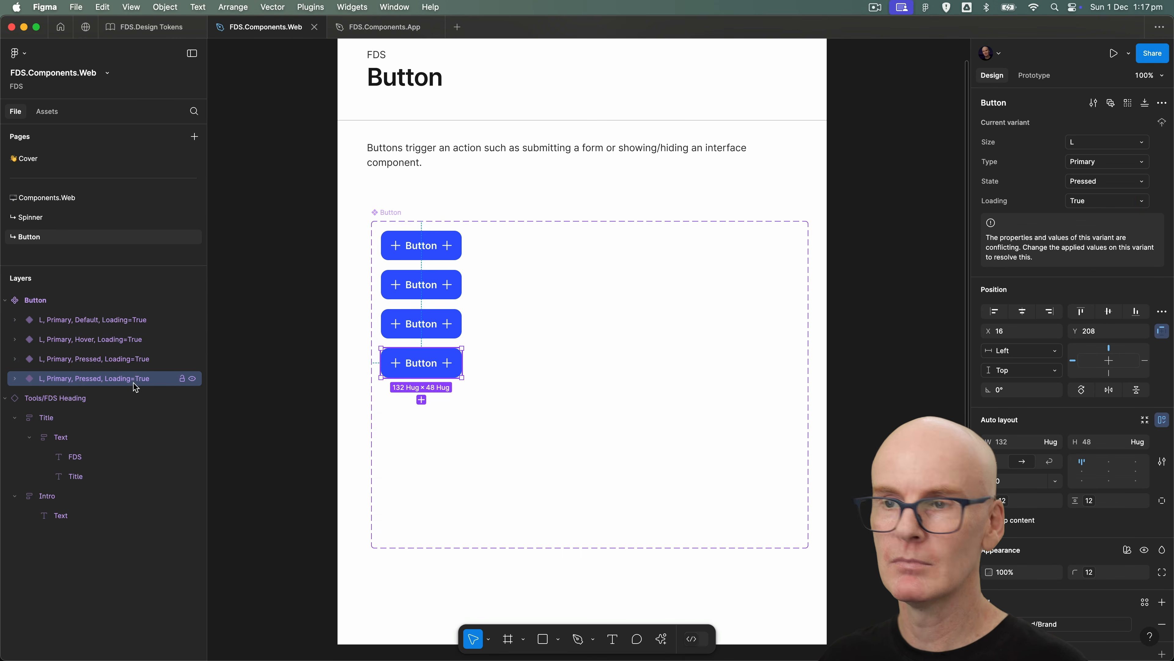
Step: Give the Default, Hover and Pressed variants in the first three rows a new Loading value named False
left_click(446, 323)
left_click(449, 283, "shift")
left_click(447, 250, "shift")
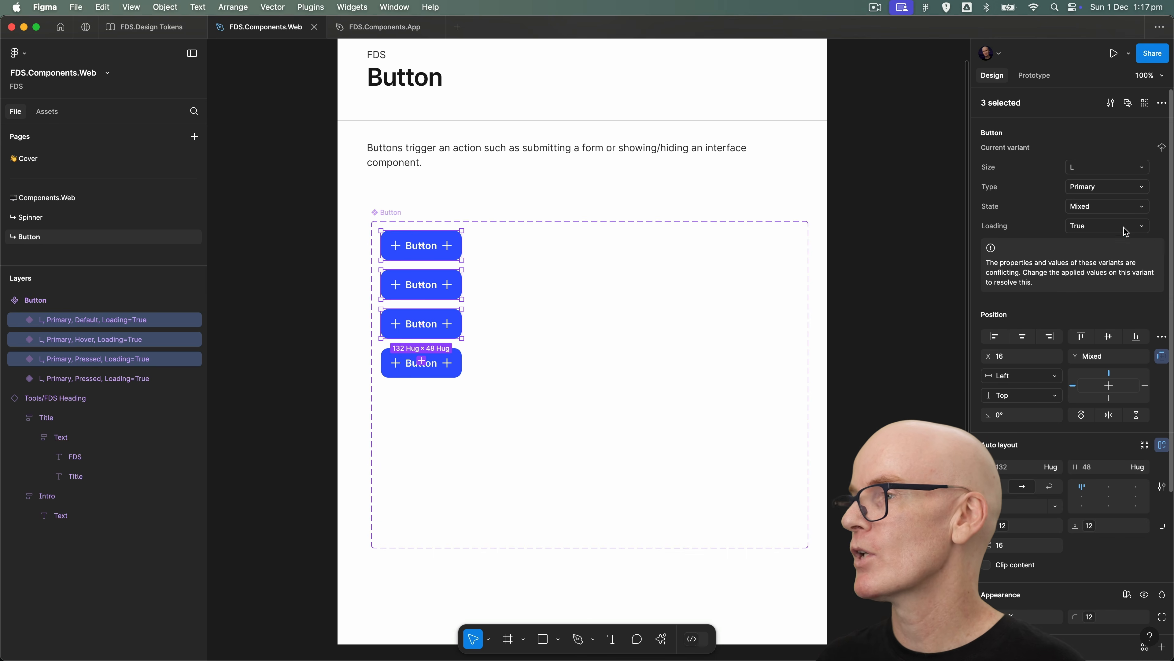
left_click(1143, 229)
left_click(1112, 252)
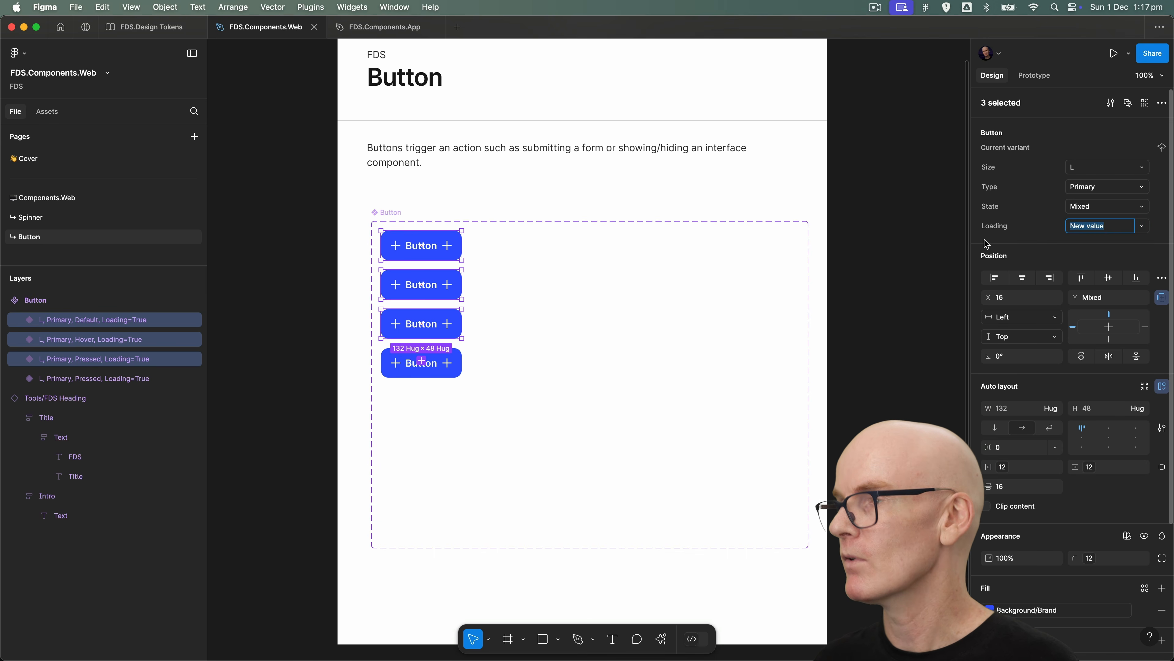
type("False")
key("Return")
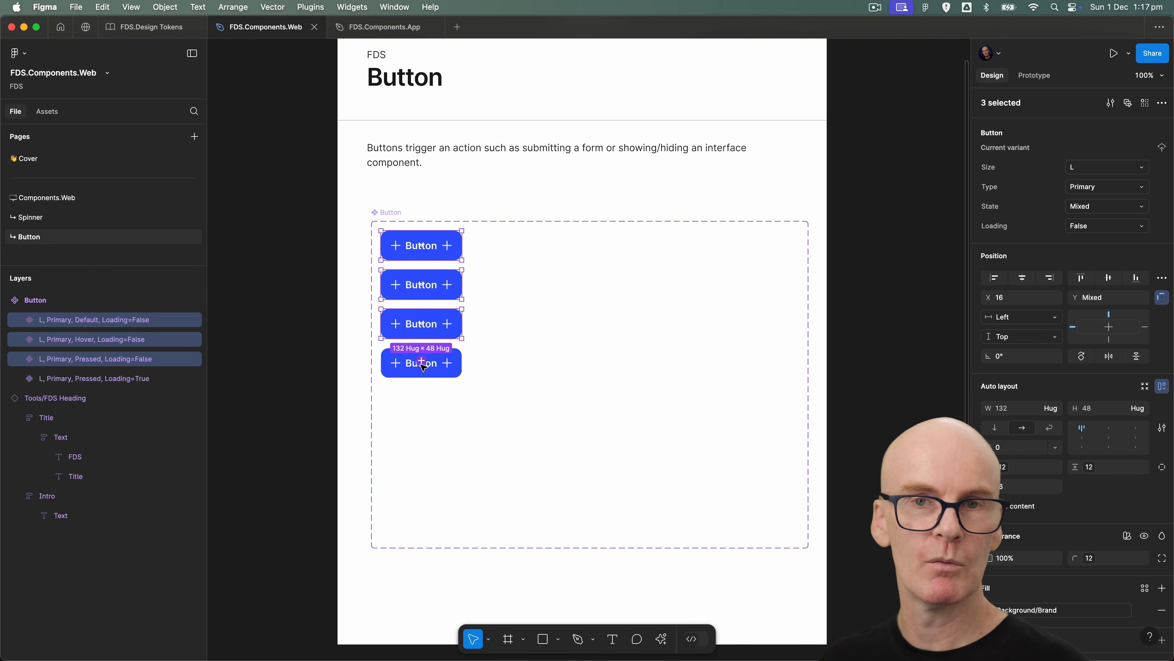
left_click(282, 262)
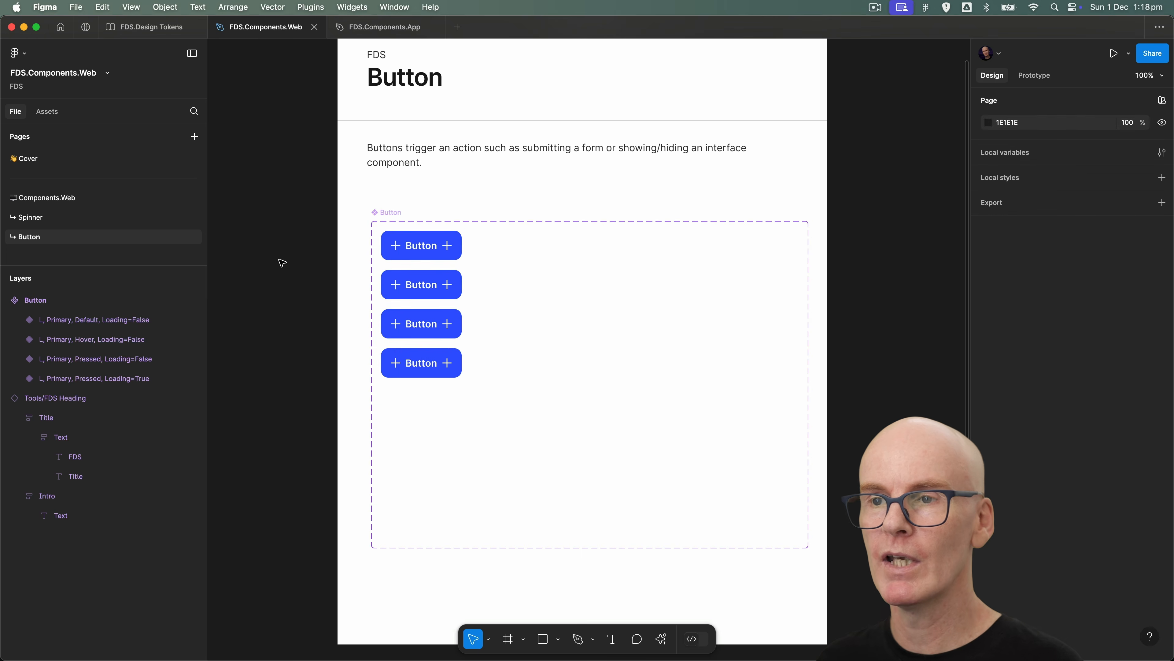
Step: Change the Hover variant's fill to the Background/Brand Hover colour
left_click(421, 284)
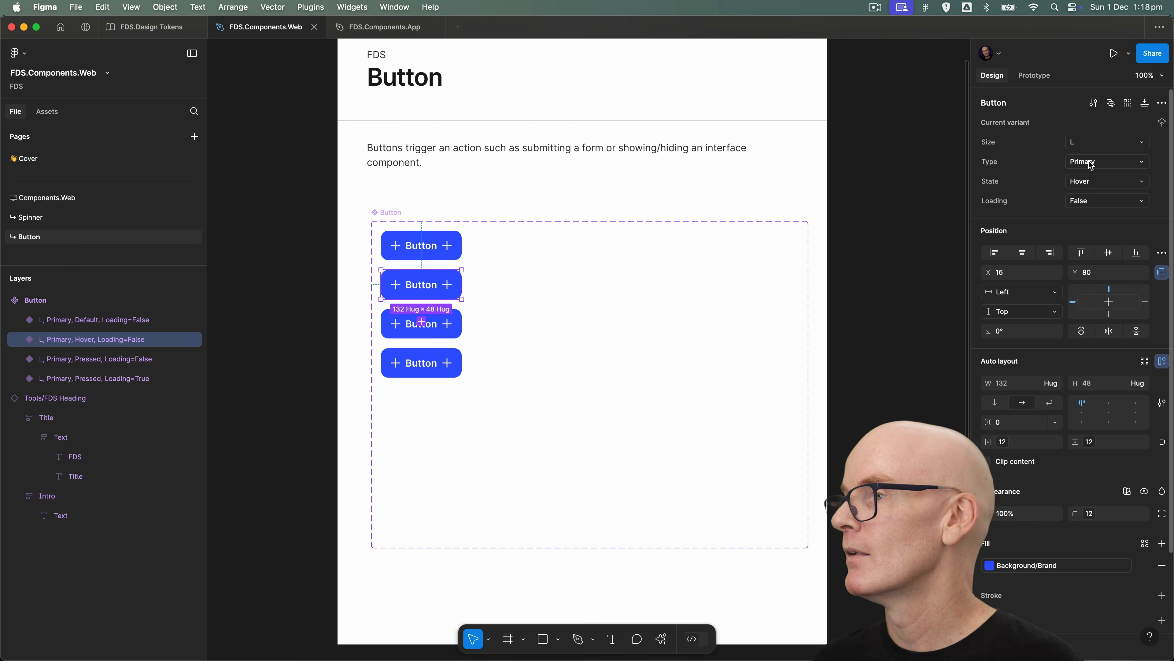
left_click(1037, 565)
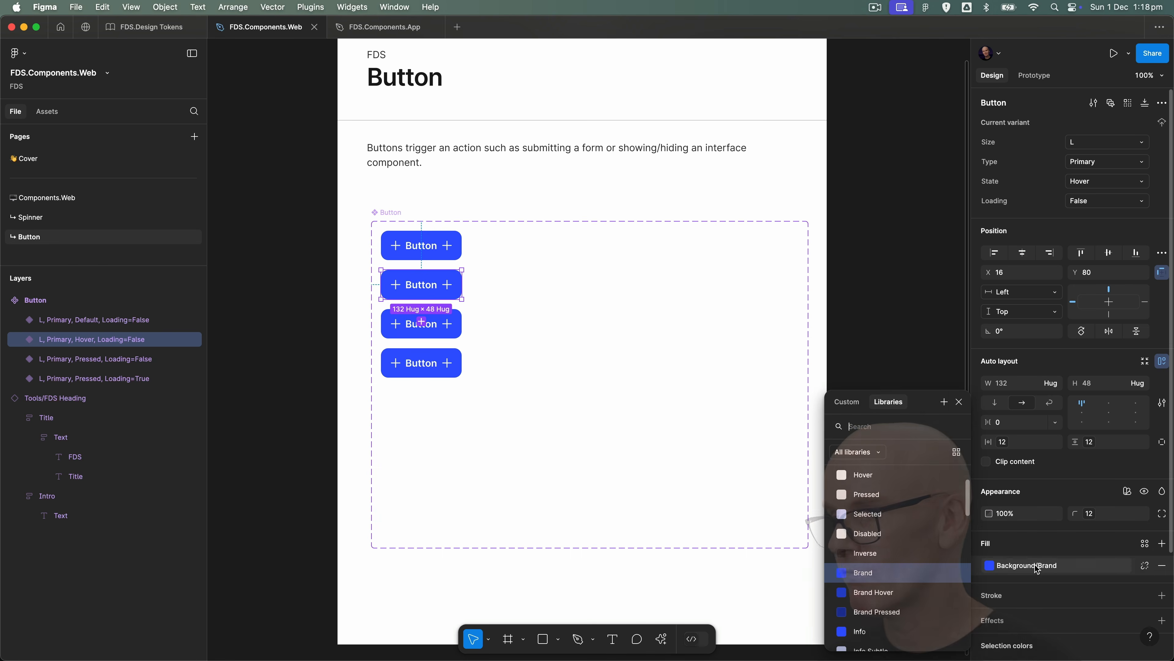
left_click(873, 592)
key("Escape")
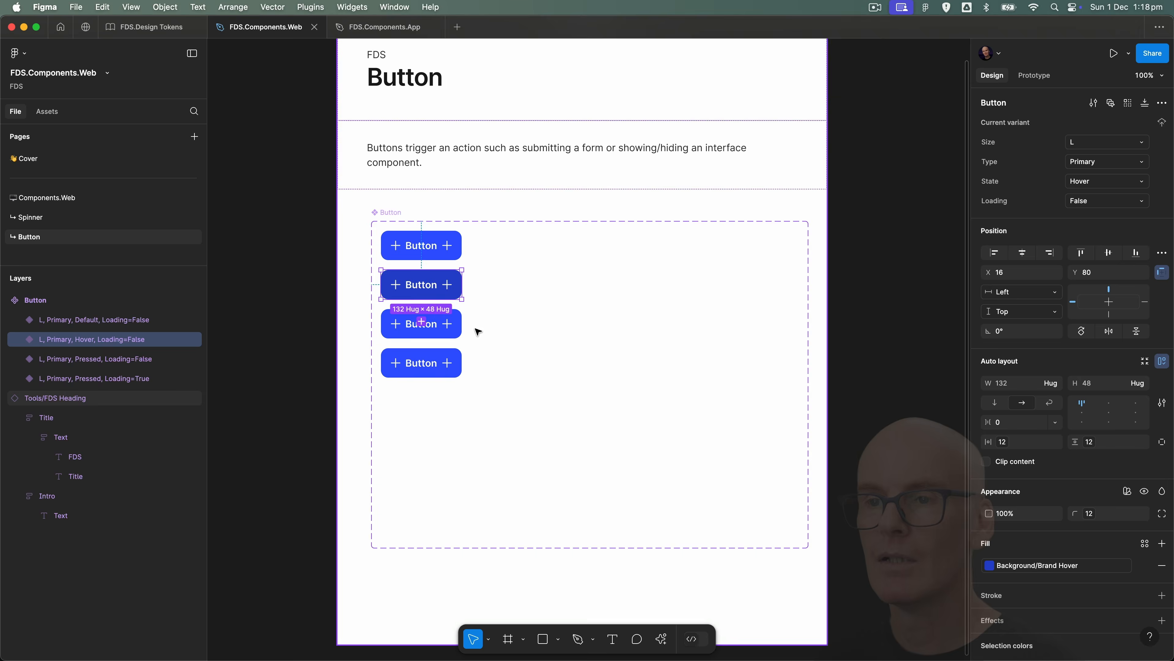
Step: Change the fill of the Pressed variant with Loading False to the Brand Pressed background colour
key("Tab")
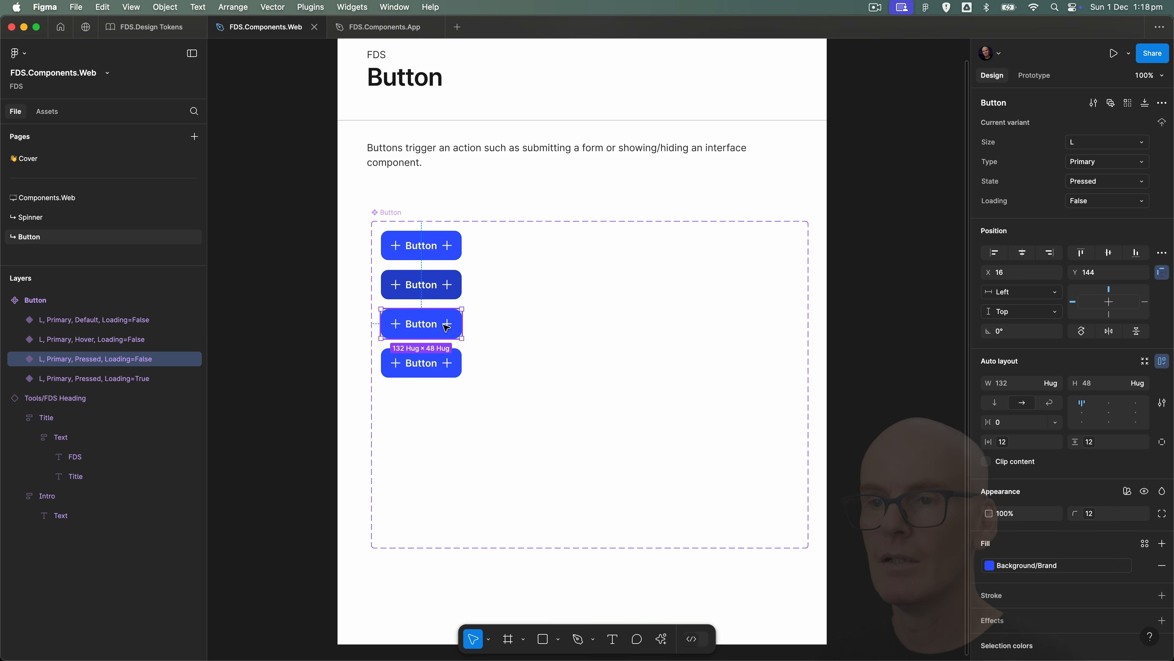
left_click(1050, 566)
left_click(876, 612)
key("Escape")
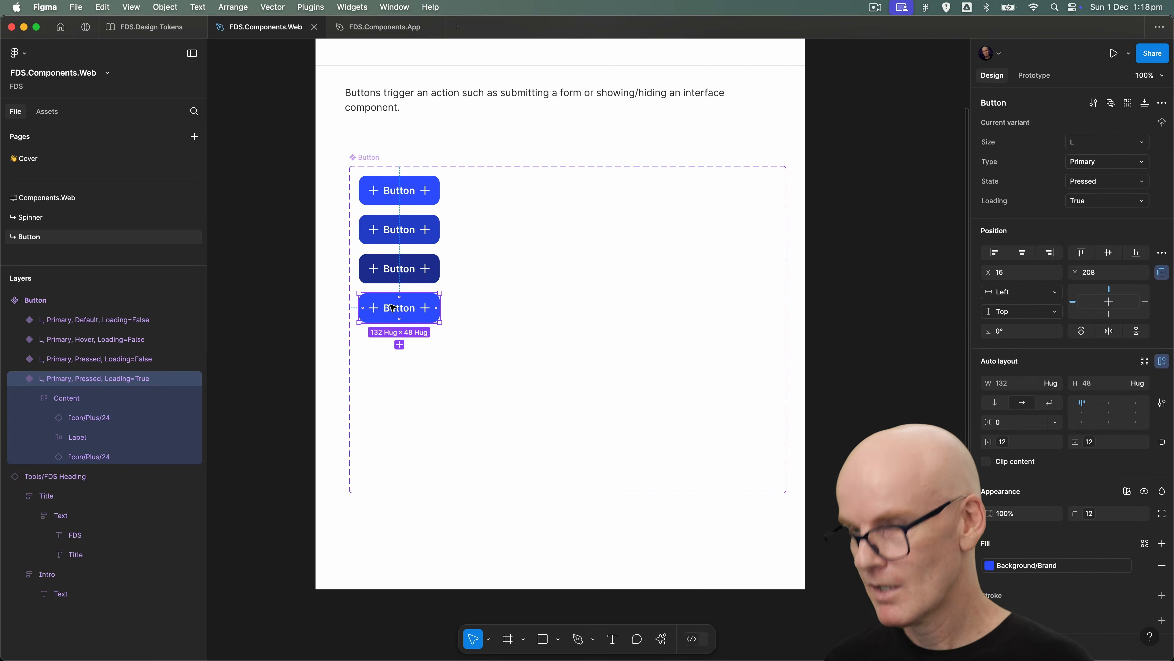
Step: Delete both plus icons and the label from the Content frame of the Loading True variant
key("super+plus")
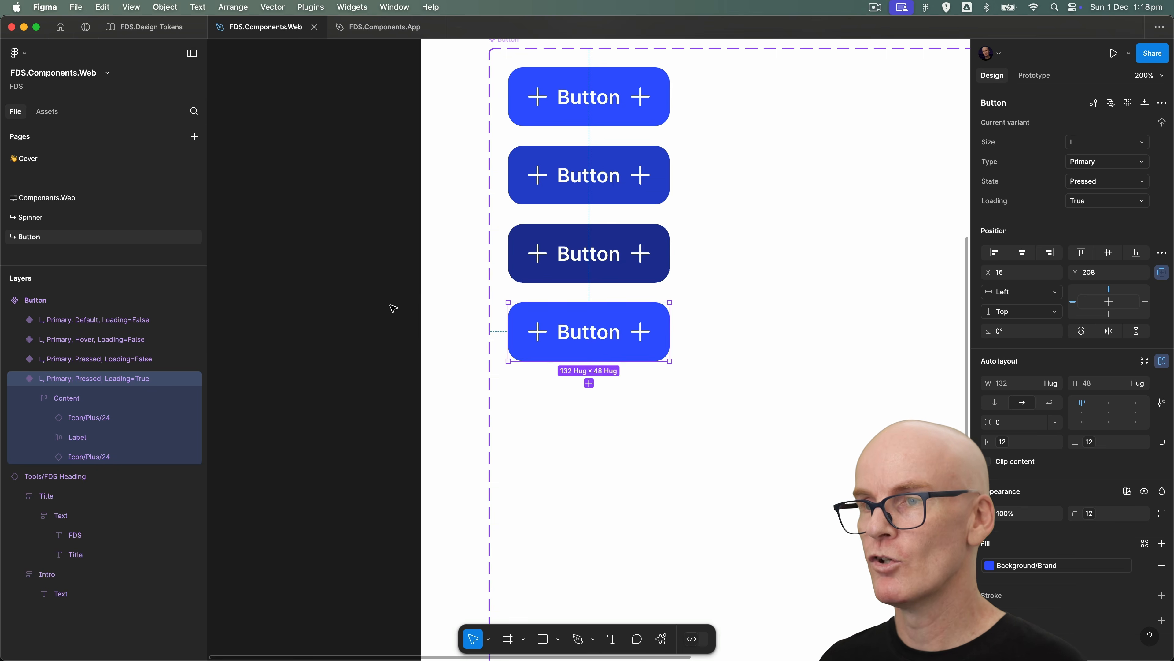
left_click_drag(467, 264, 373, 382)
left_click(104, 458)
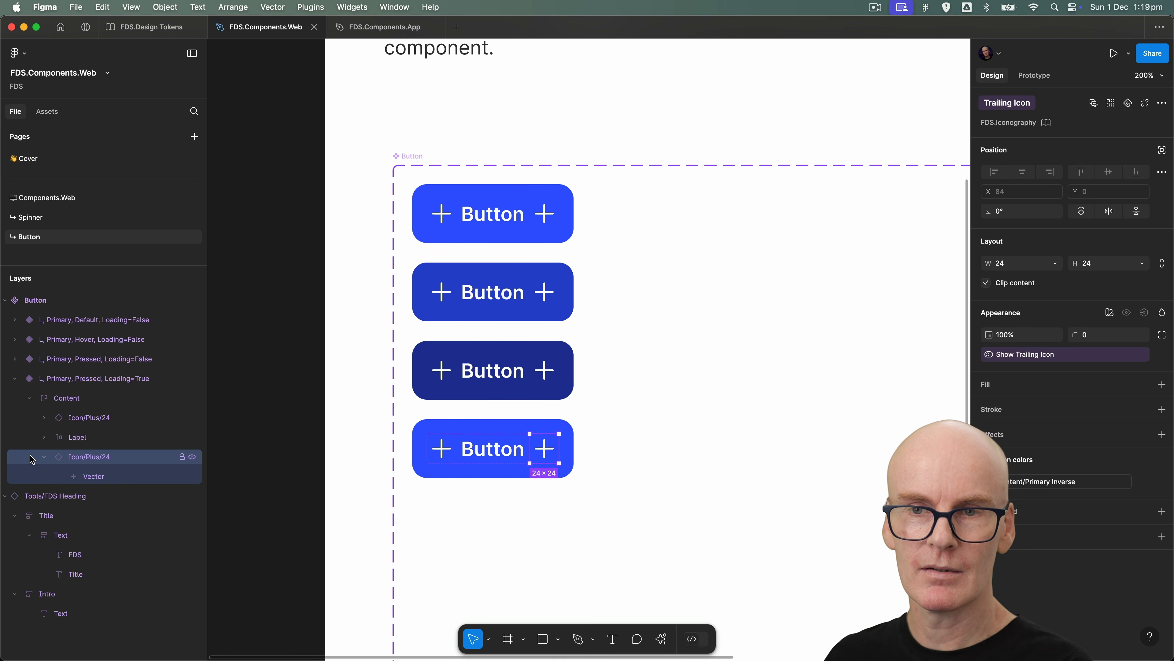
left_click(84, 419, "shift")
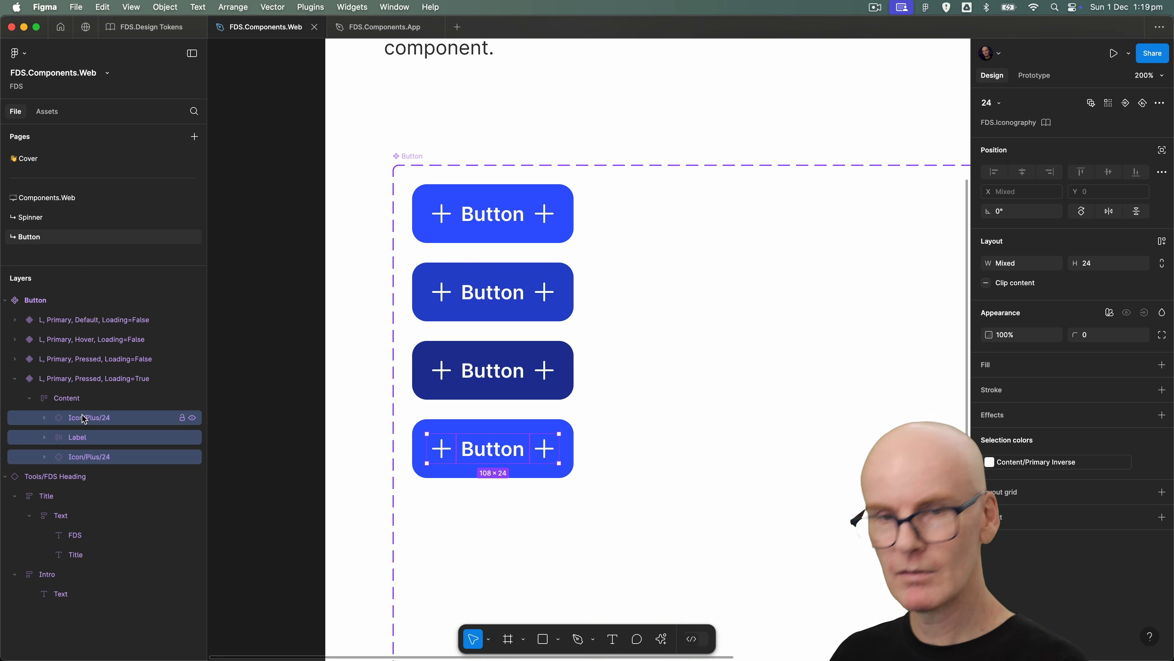
key("Delete")
Step: Insert the Spinner component from the local assets into the Content frame of the Loading True variant
left_click(81, 400)
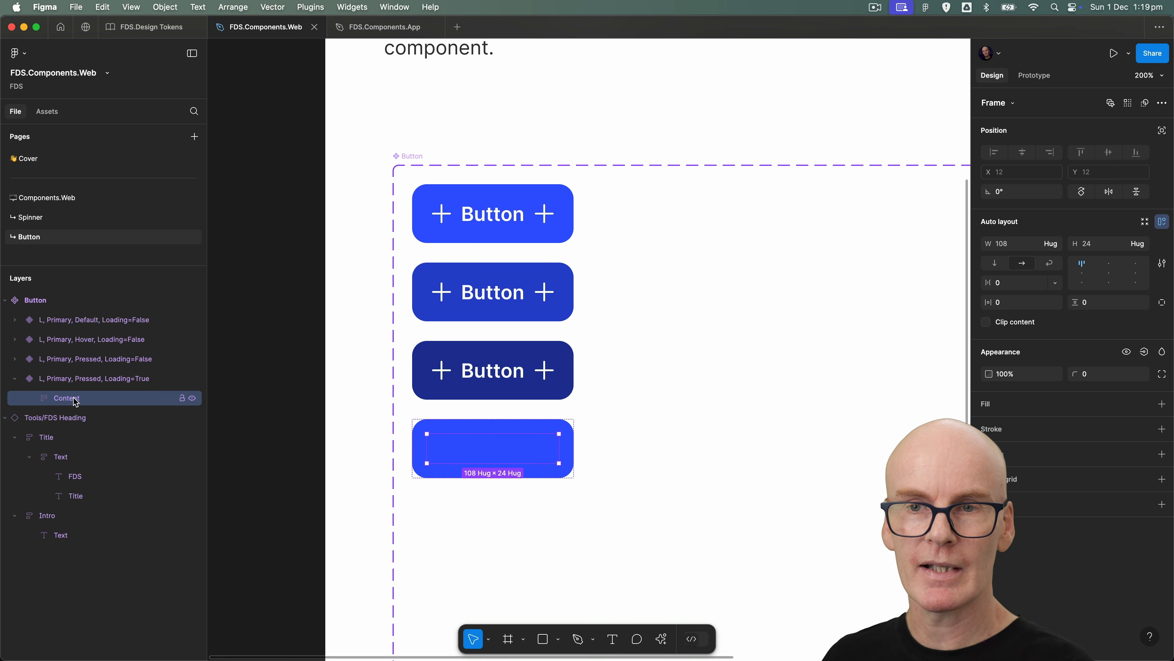
left_click(47, 112)
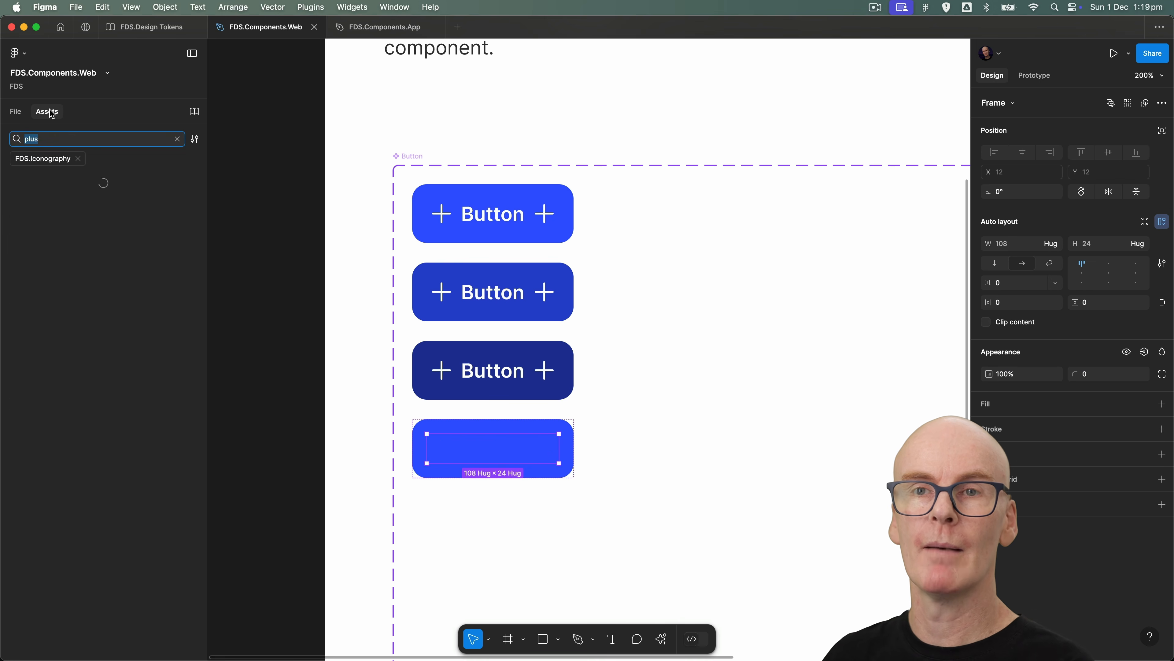
left_click(78, 159)
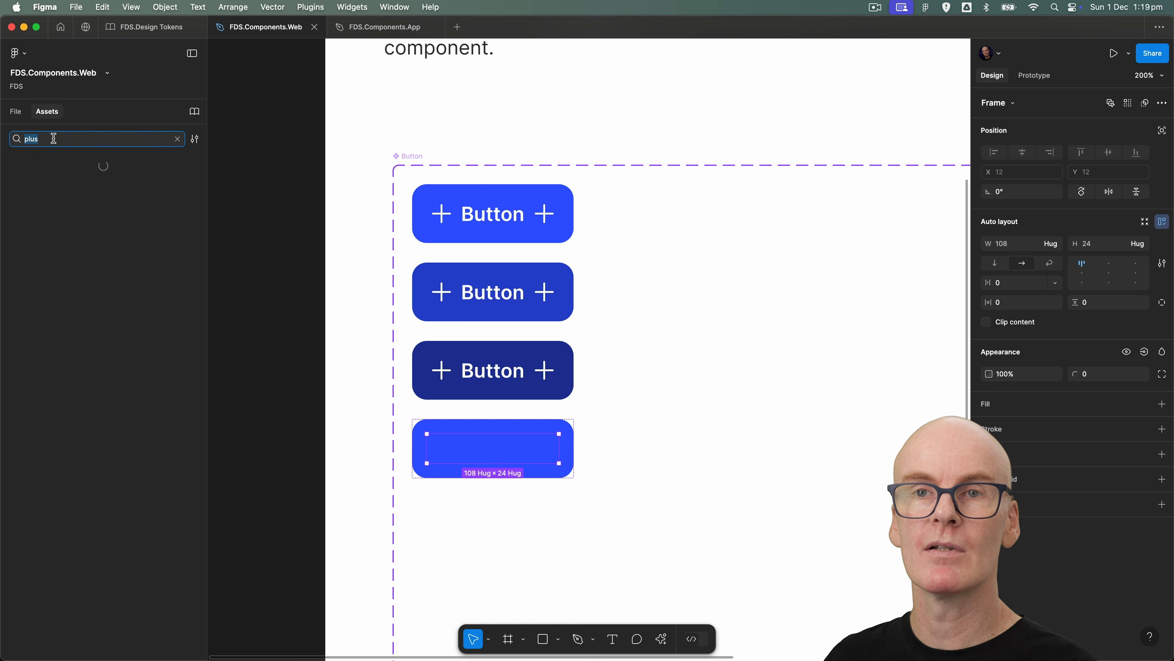
key("BackSpace")
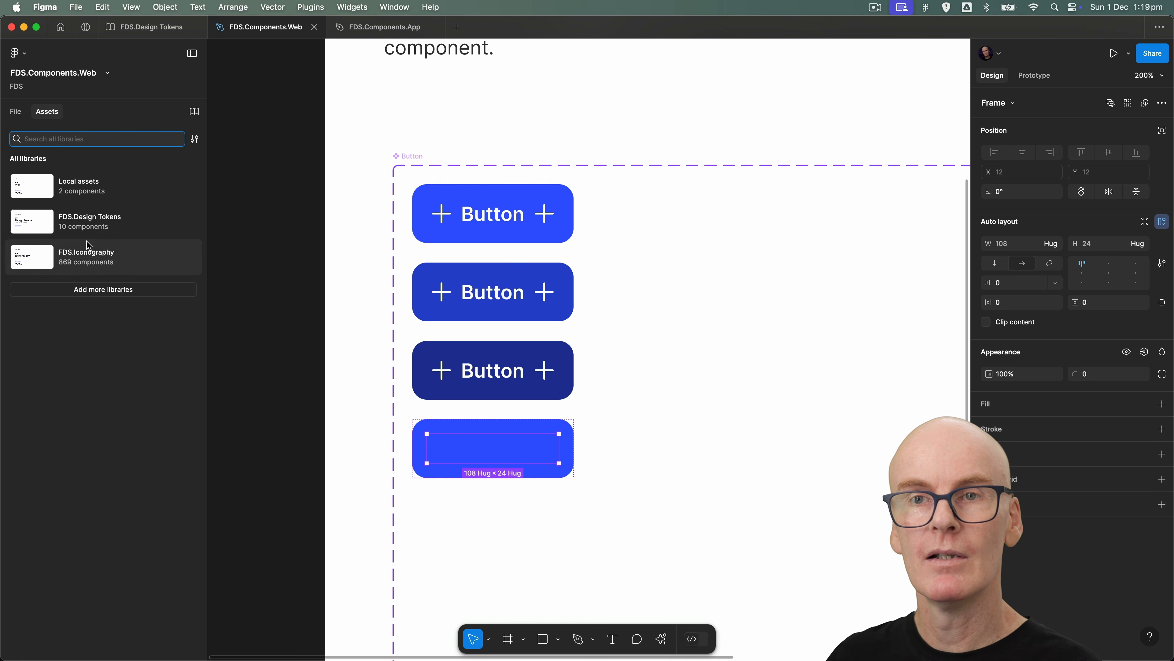
left_click(74, 186)
left_click(65, 197)
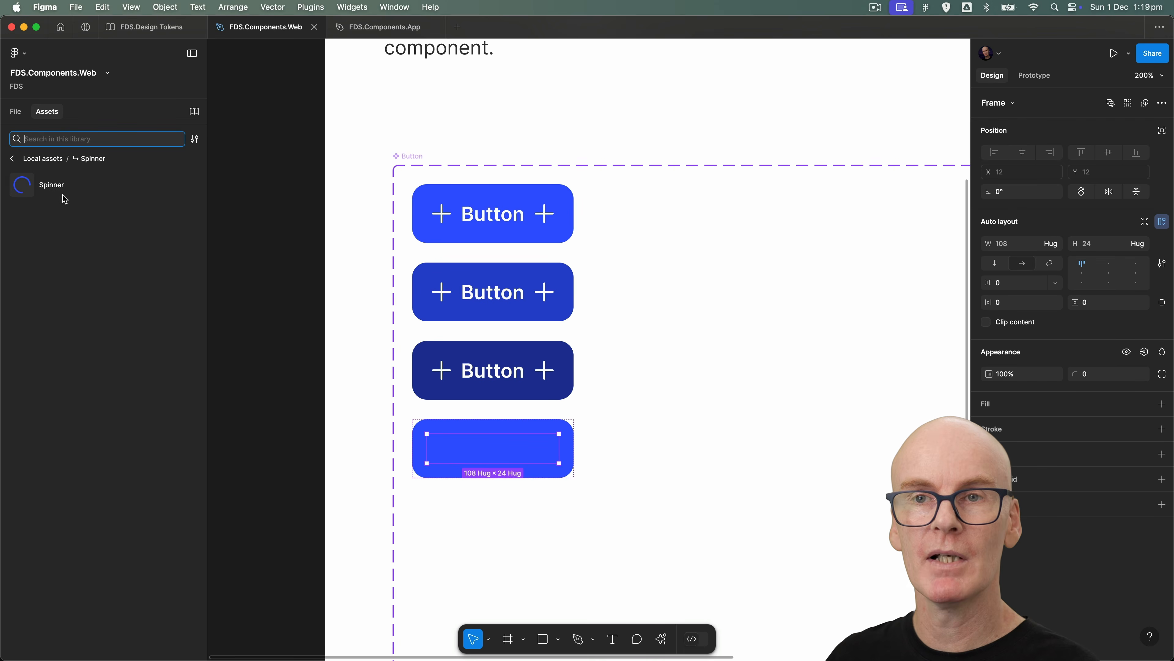
left_click_drag(42, 187, 489, 447)
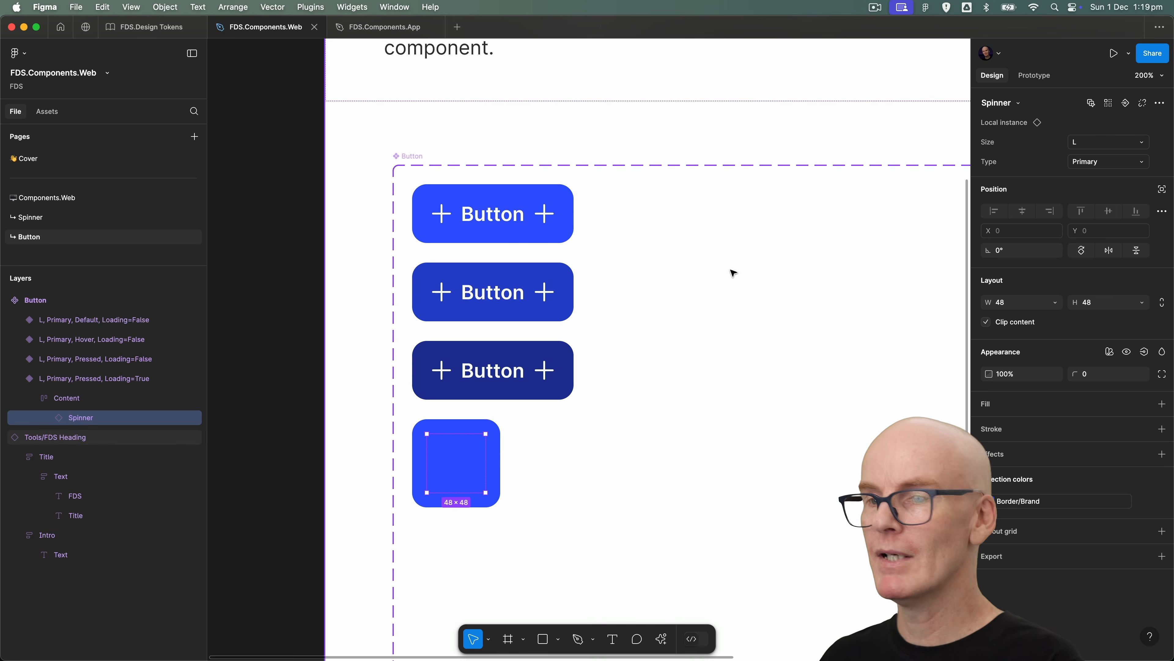
Step: Set the spinner instance in the Loading True variant to Size M and Type Inverse
left_click(1105, 142)
left_click(1077, 156)
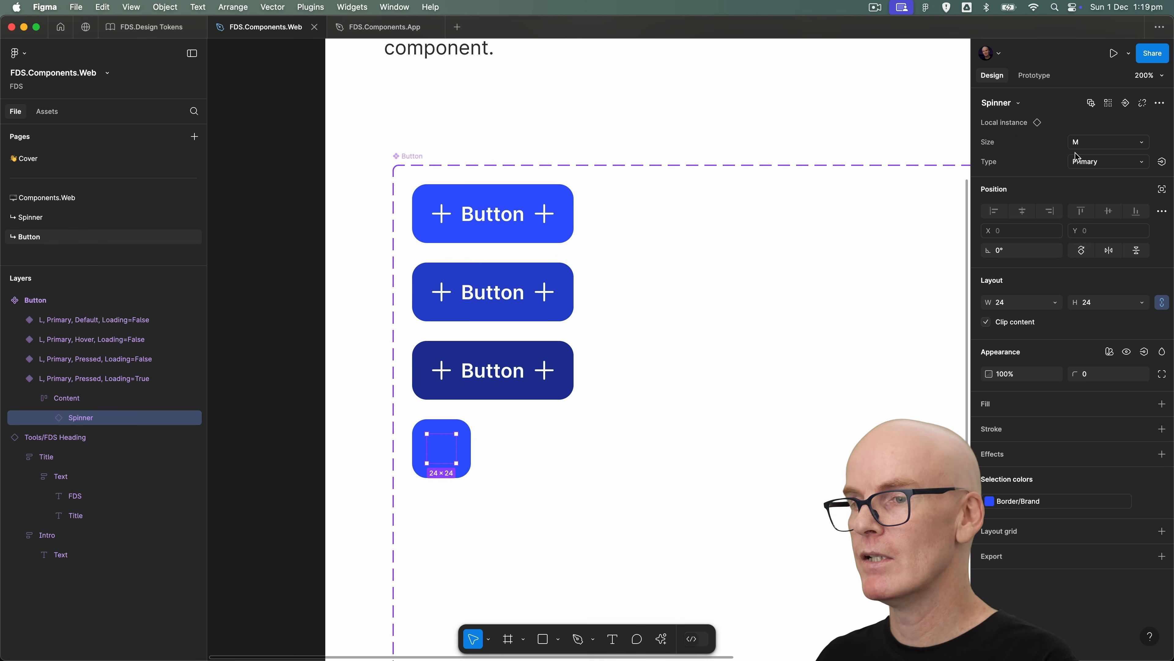
left_click(1097, 167)
left_click(1084, 177)
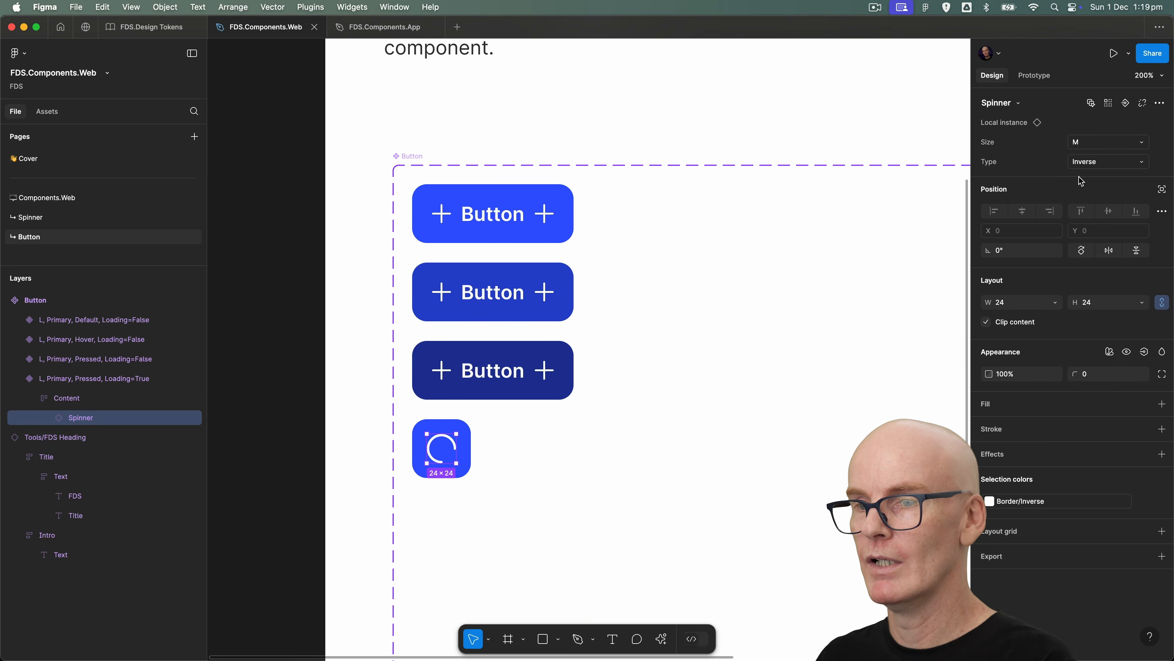
left_click(561, 450)
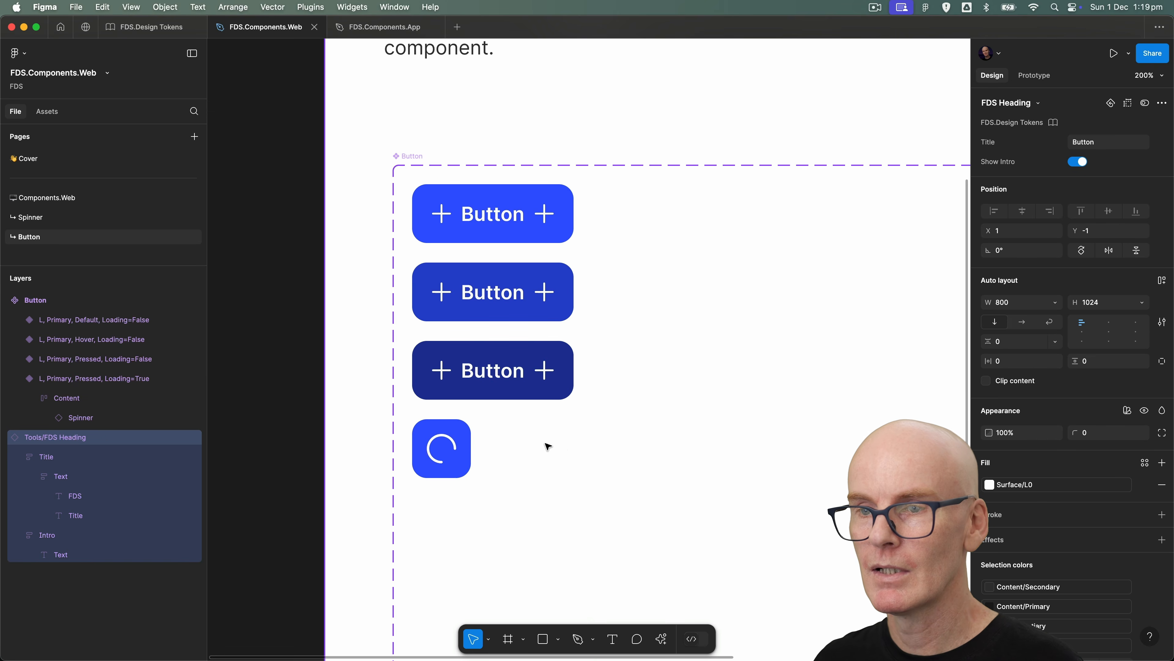
left_click(458, 430)
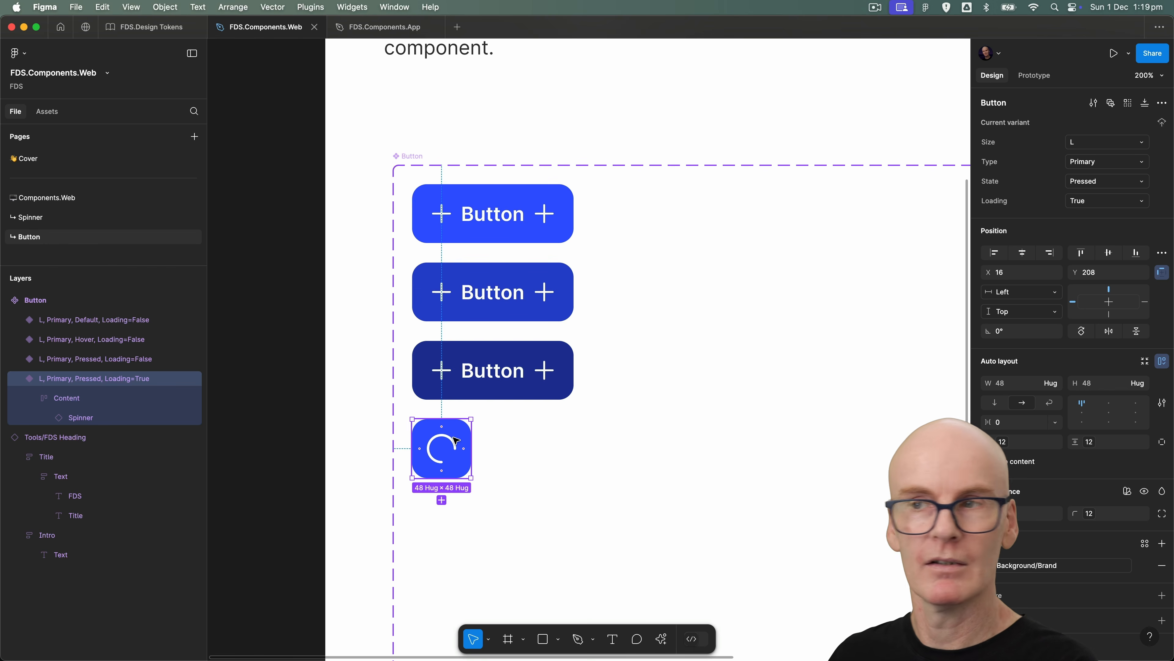
Step: Duplicate all four Button variants into a second column beside the originals, positioned at X 180
left_click(415, 163)
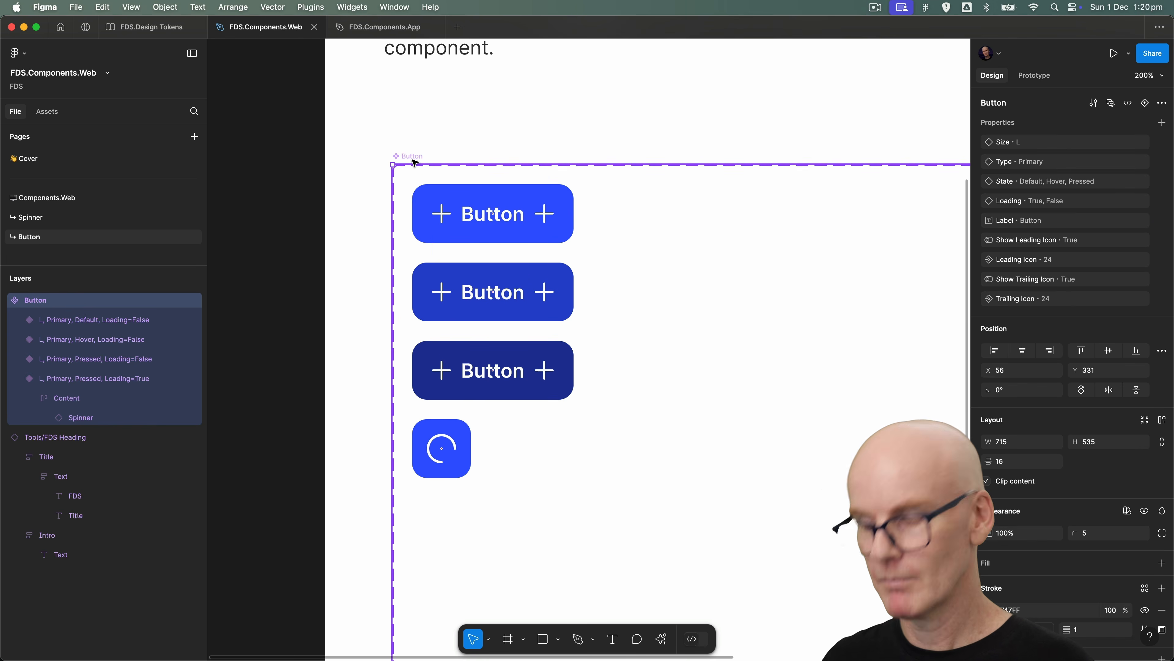
key("super+minus")
left_click_drag(625, 283, 610, 284)
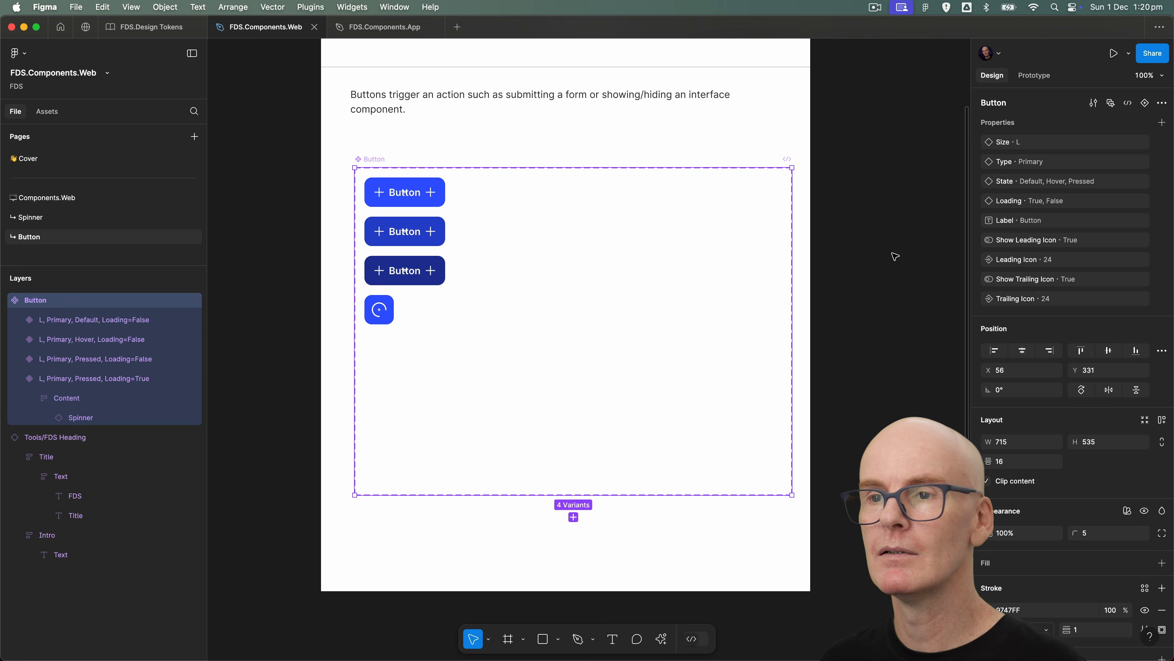
left_click(306, 192)
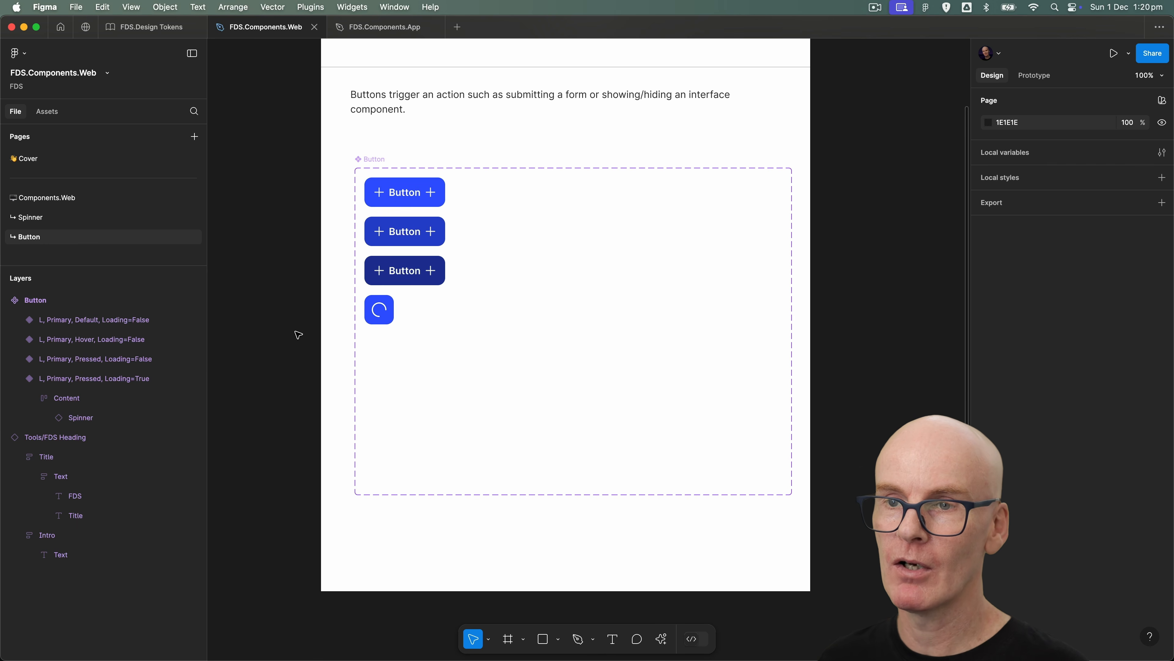
left_click_drag(280, 335, 481, 184)
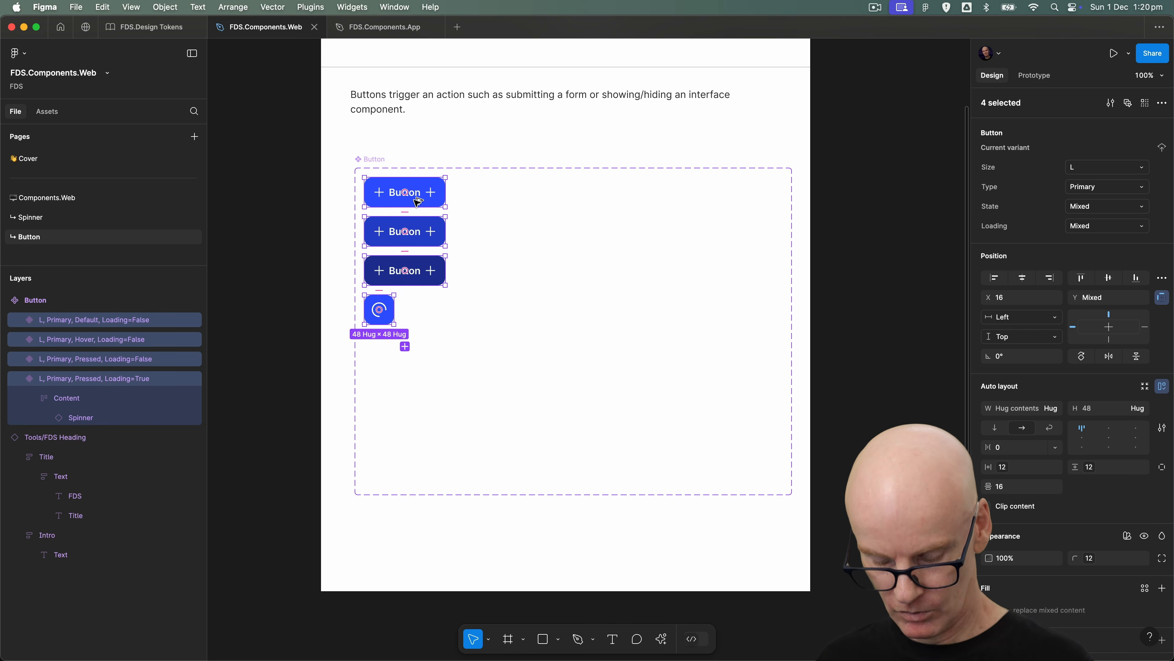
left_click_drag(417, 202, 493, 198)
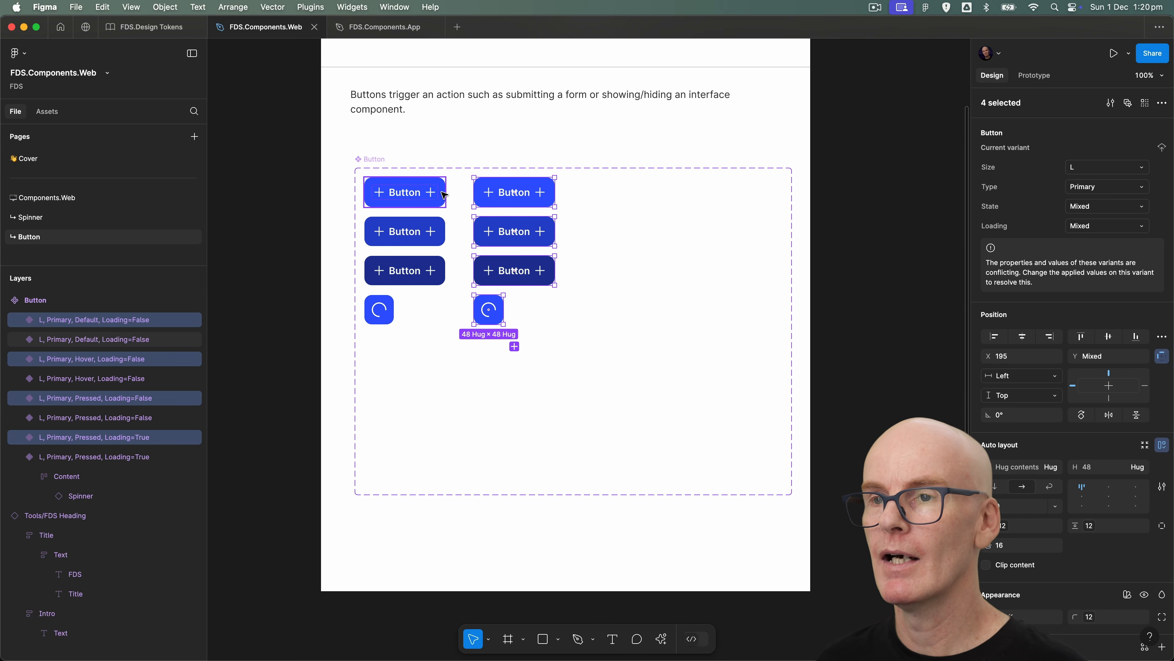
key("alt+shift+Left")
key("alt+shift+Left")
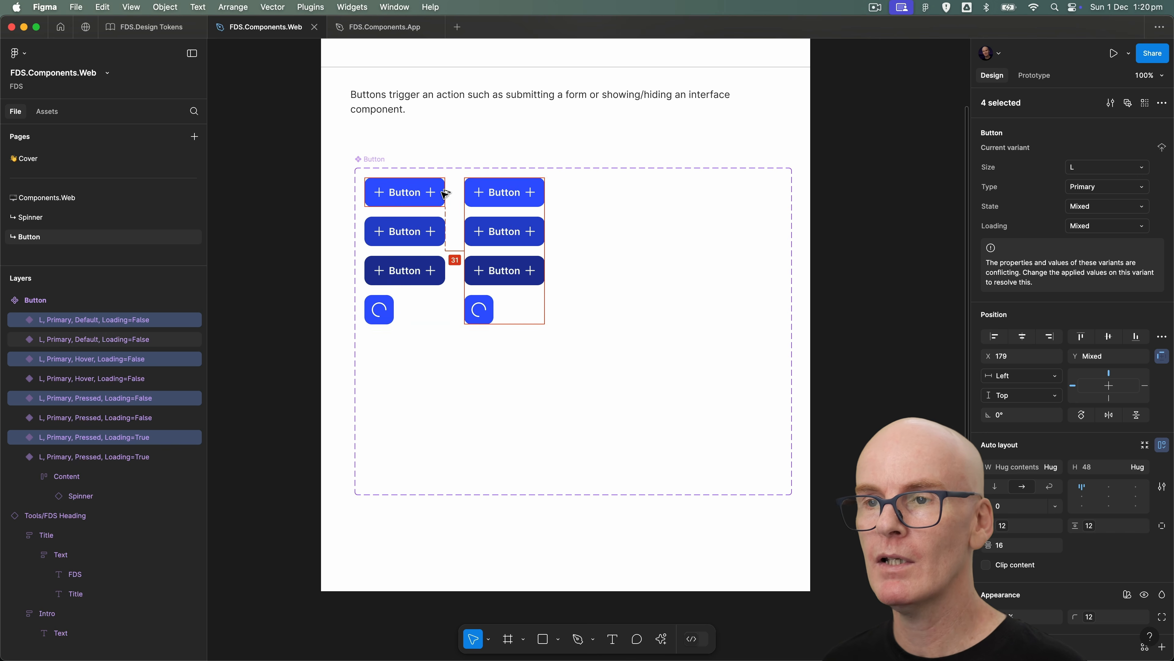
key("alt+Right")
Step: Move the four duplicated variants below the originals in the layer order and give them a new Size value S
left_click_drag(77, 437, 84, 506)
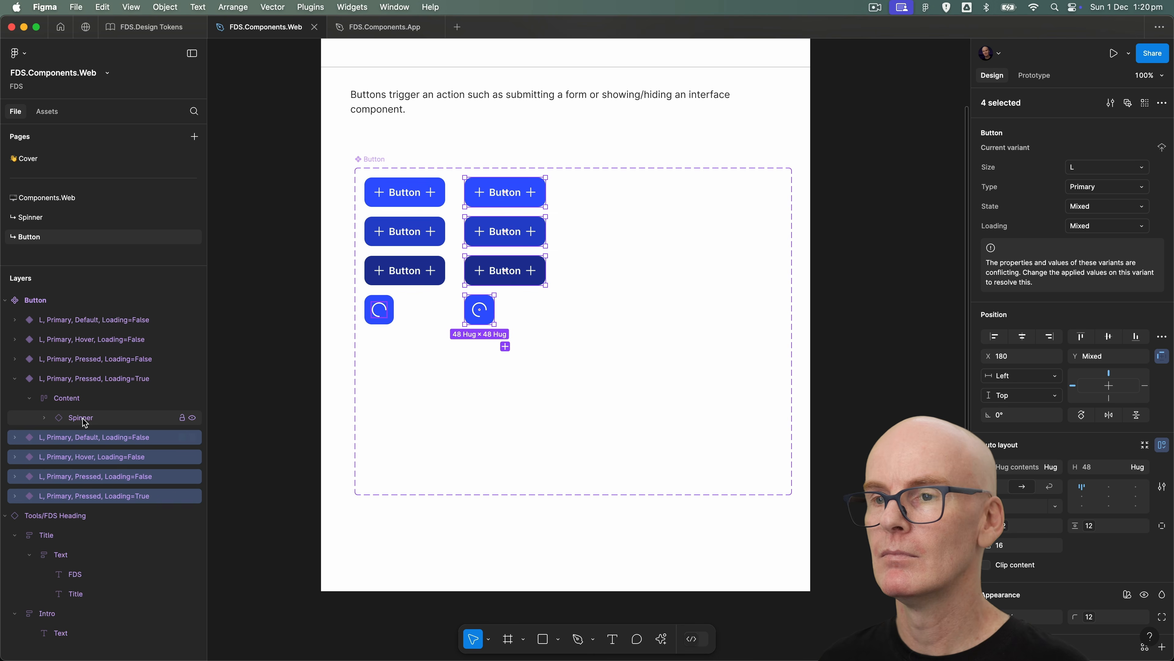
left_click(1142, 168)
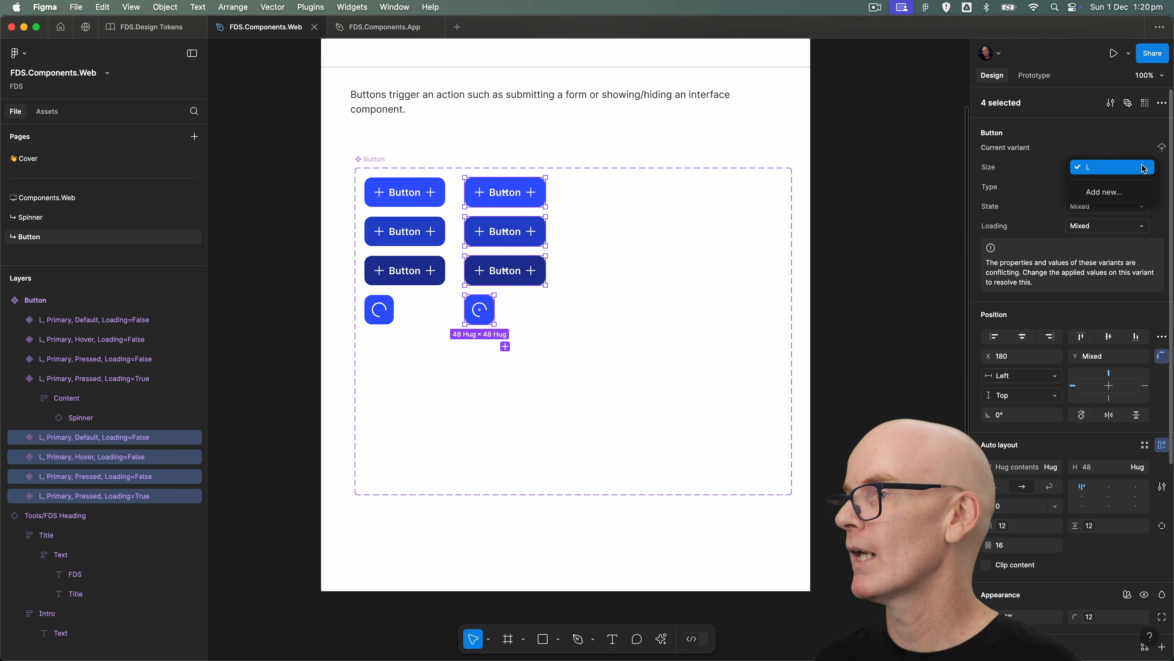
left_click(1118, 193)
type("S")
key("Return")
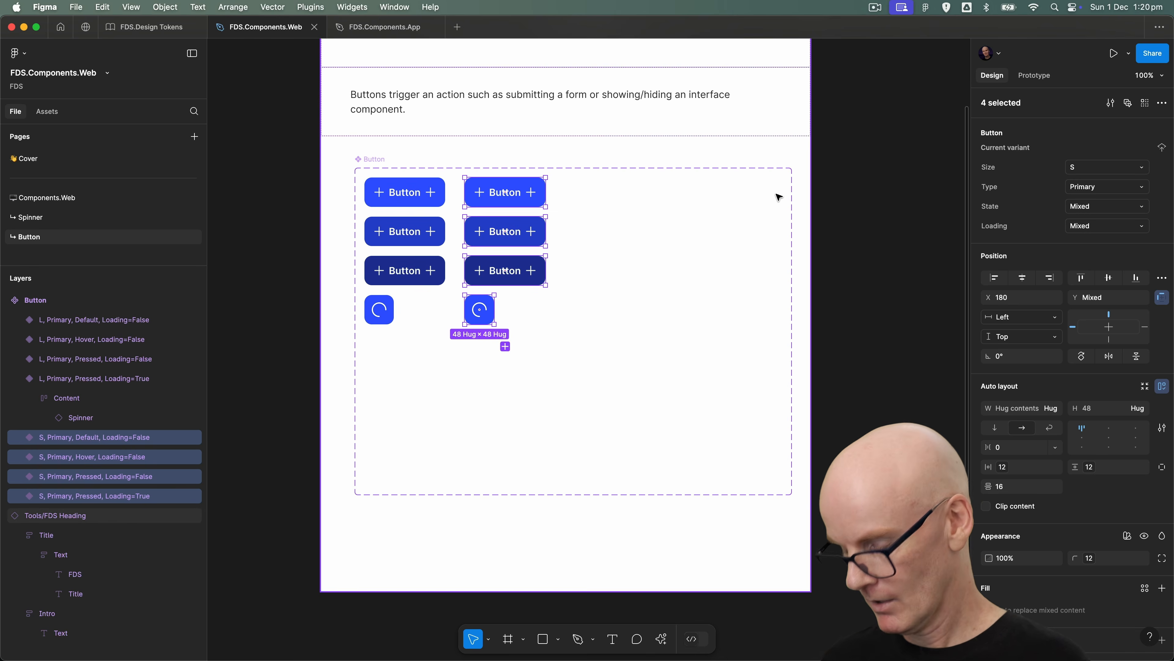
Step: Apply the Text/M Semibold 14/20 text style to the labels of the three size S button variants
key("super+=")
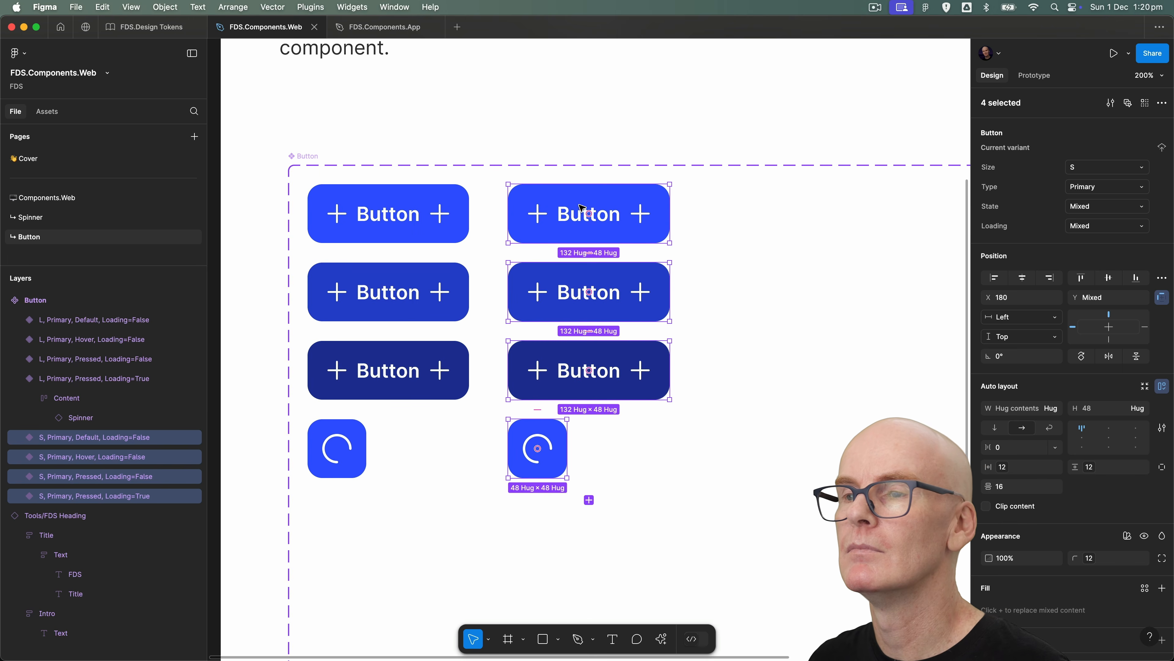
left_click(570, 141)
left_click(565, 215, "super")
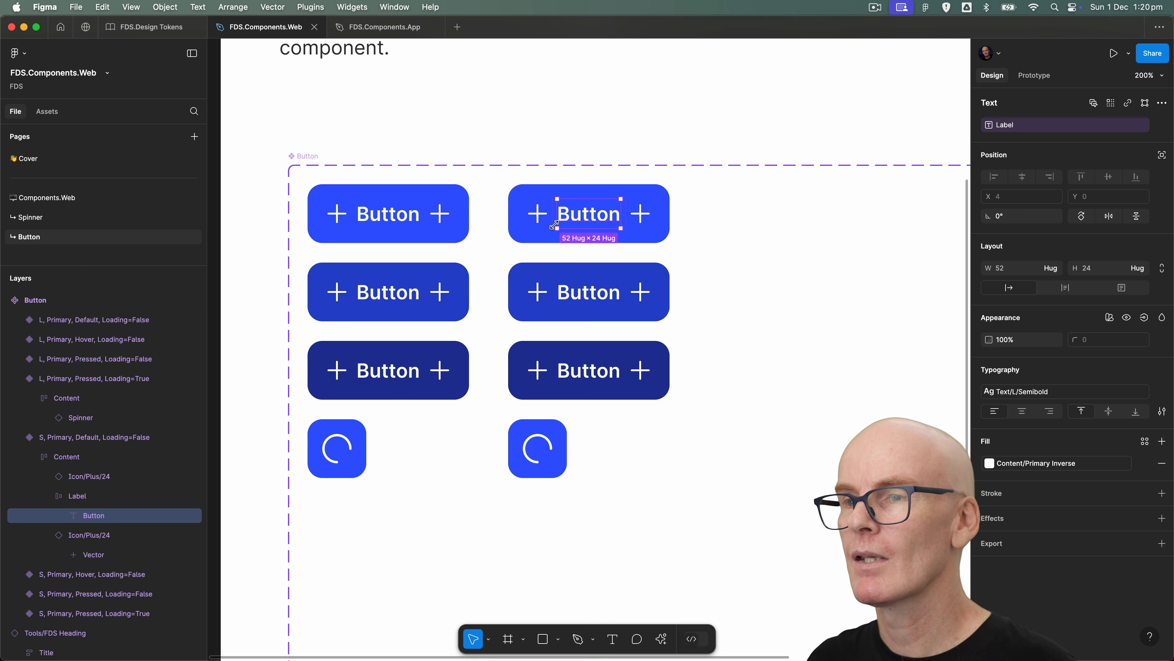
left_click(588, 292, "shift+super")
left_click(588, 370, "shift+super")
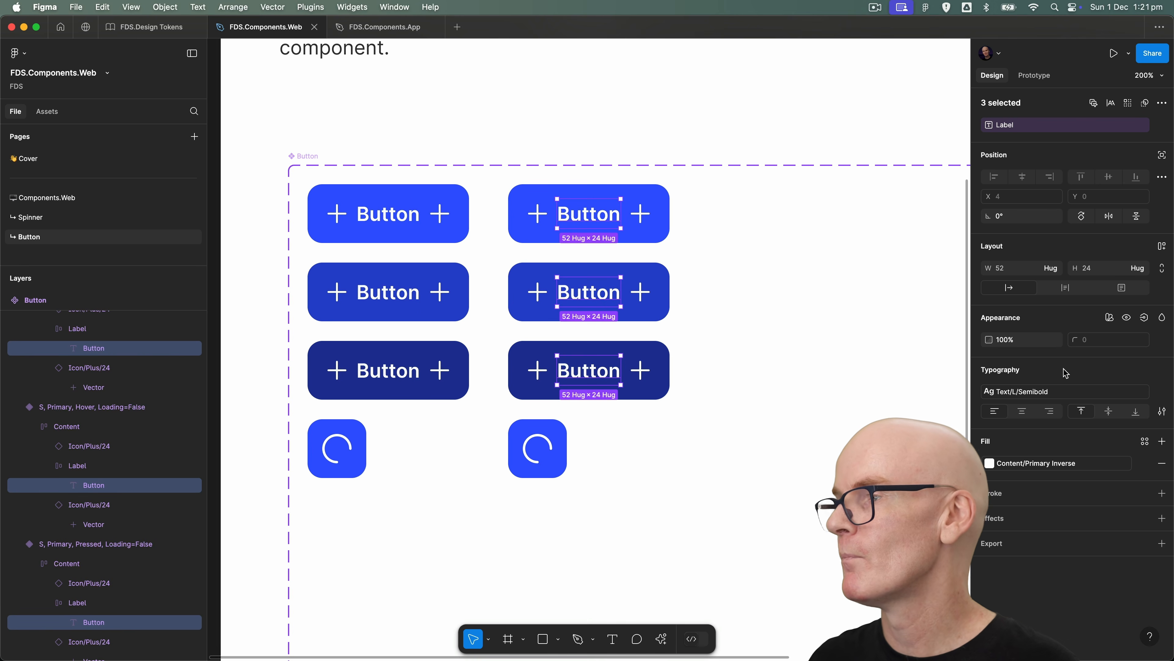
left_click(1044, 392)
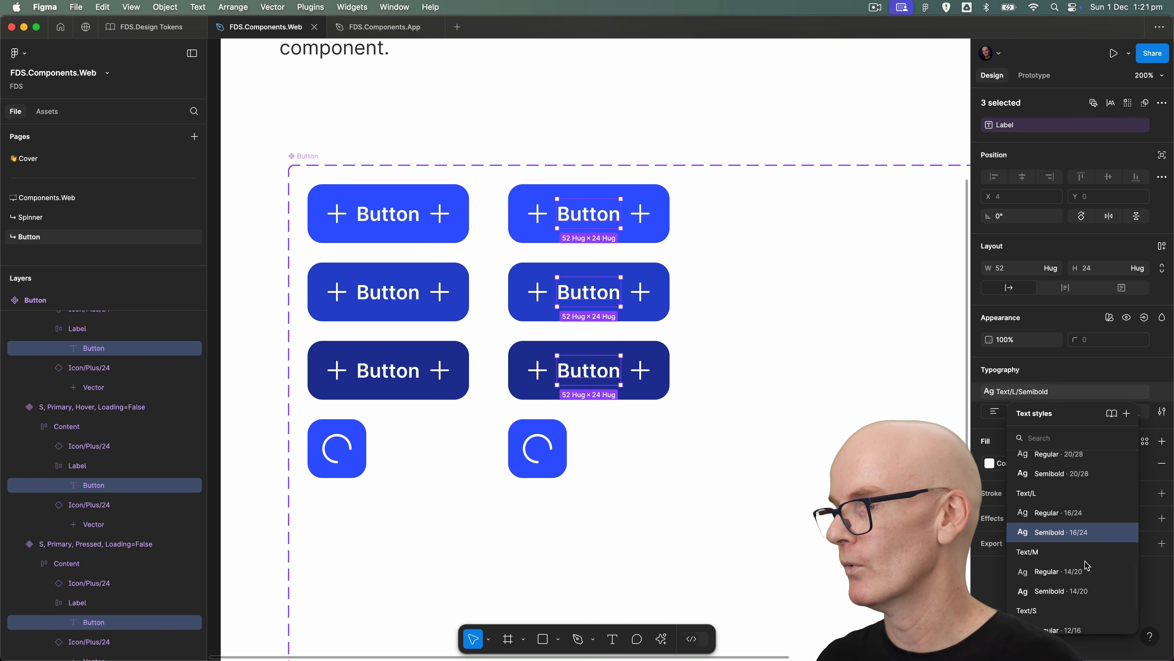
left_click(1048, 592)
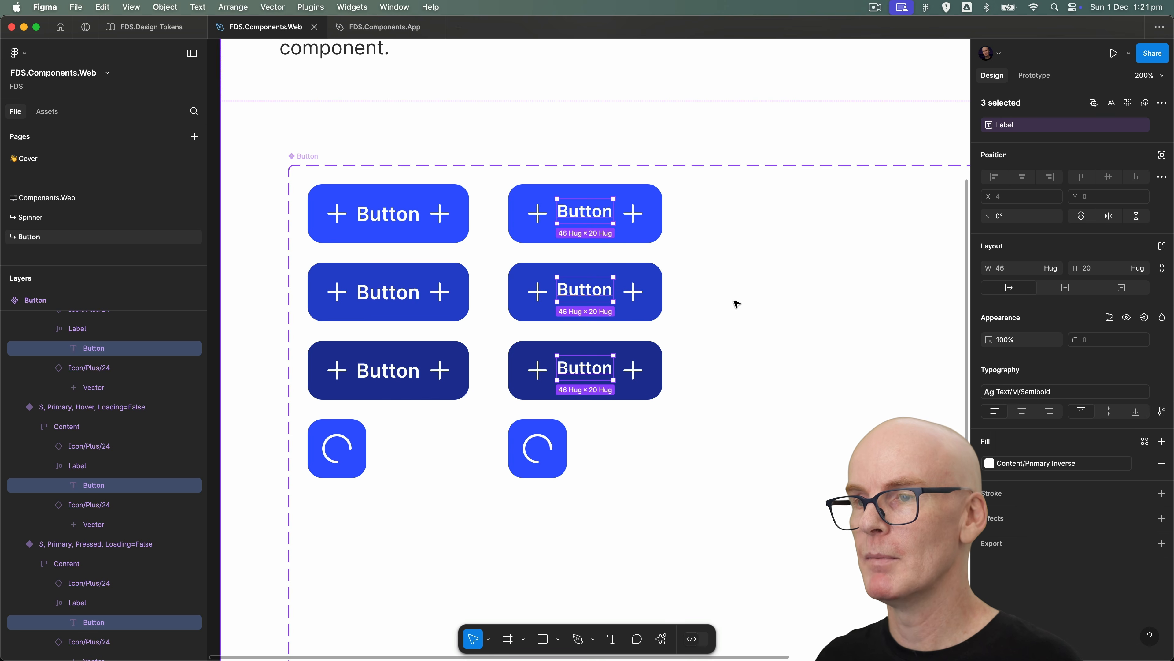
Step: Multi-edit the Content frames across all Button variants and set their auto layout alignment to left, vertically centred
left_click(574, 292)
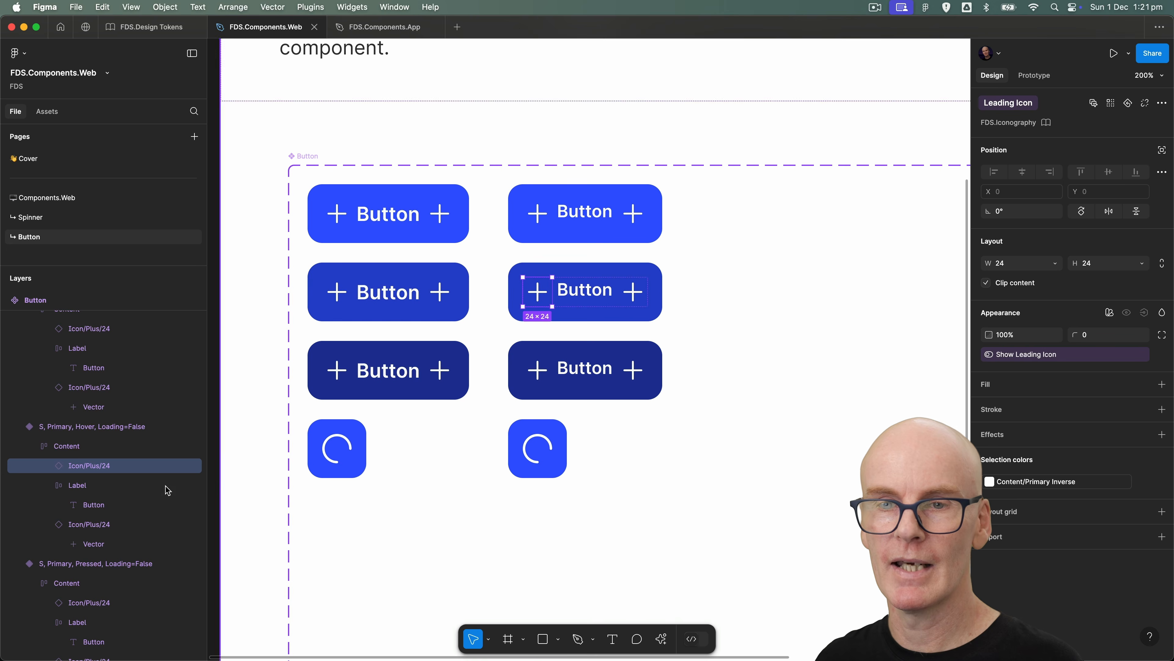
left_click(99, 447)
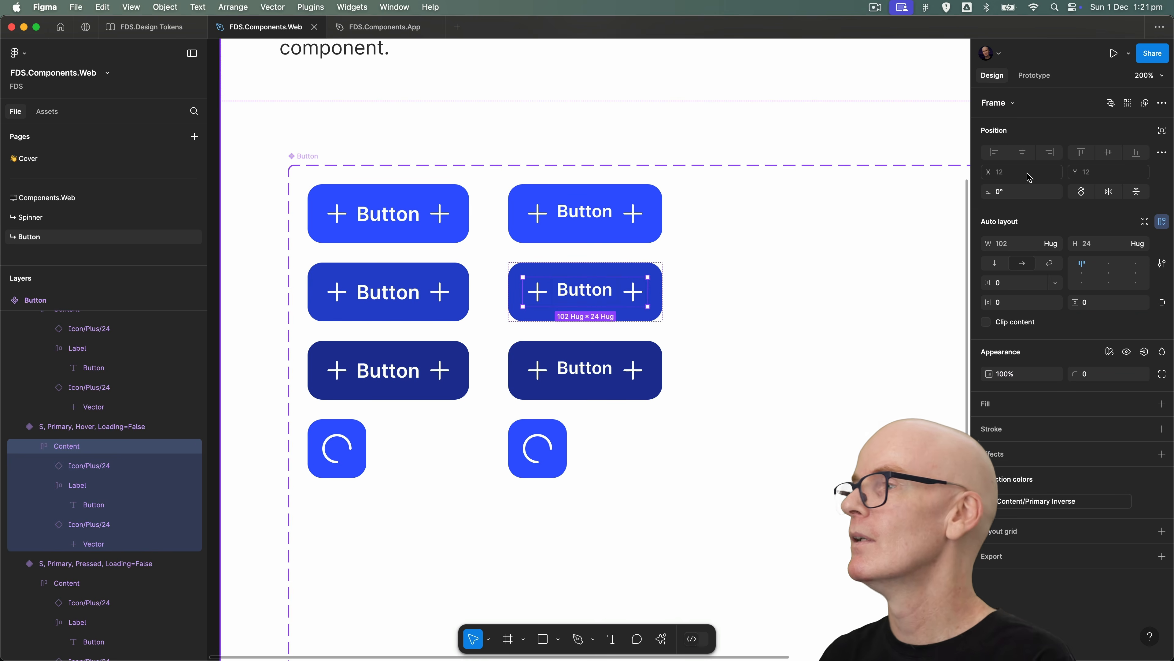
left_click(1111, 104)
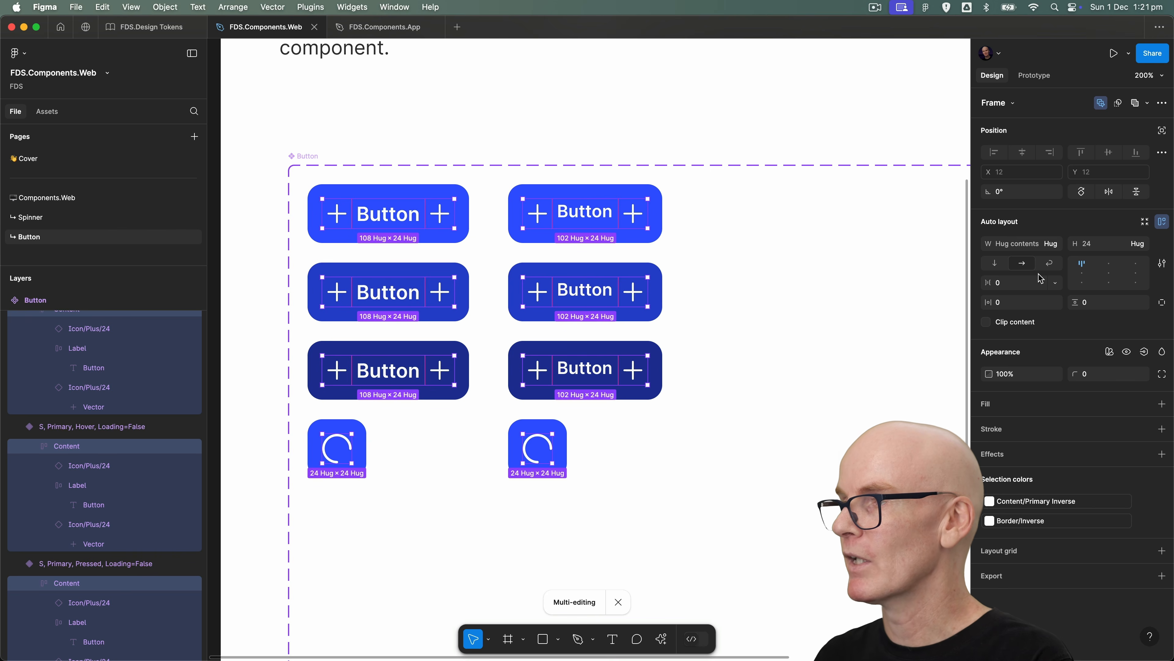
left_click(1084, 276)
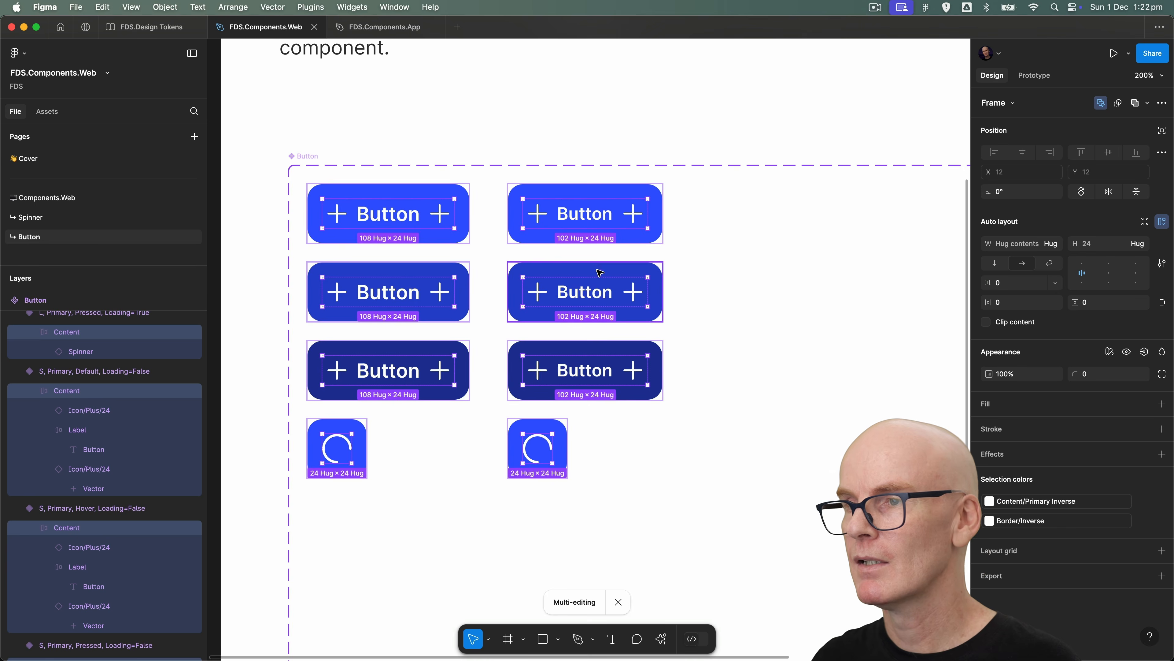
left_click(706, 294)
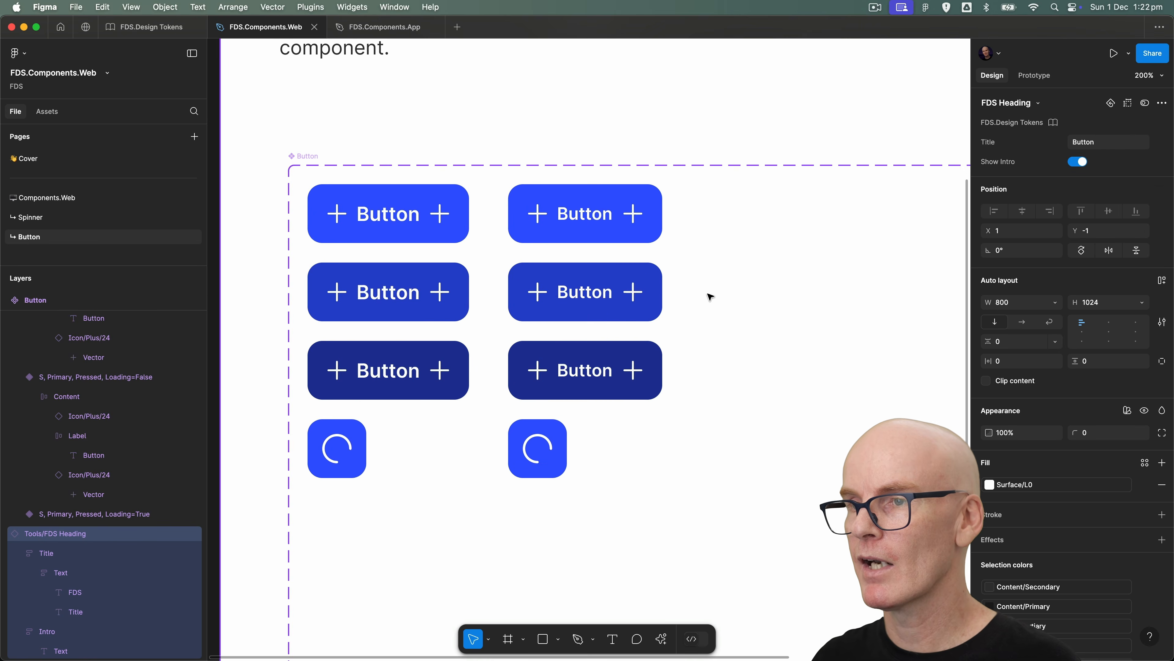
Step: Set the four size S variants' horizontal padding to the S (8) space token and vertical padding to XS (4)
left_click_drag(752, 493, 490, 178)
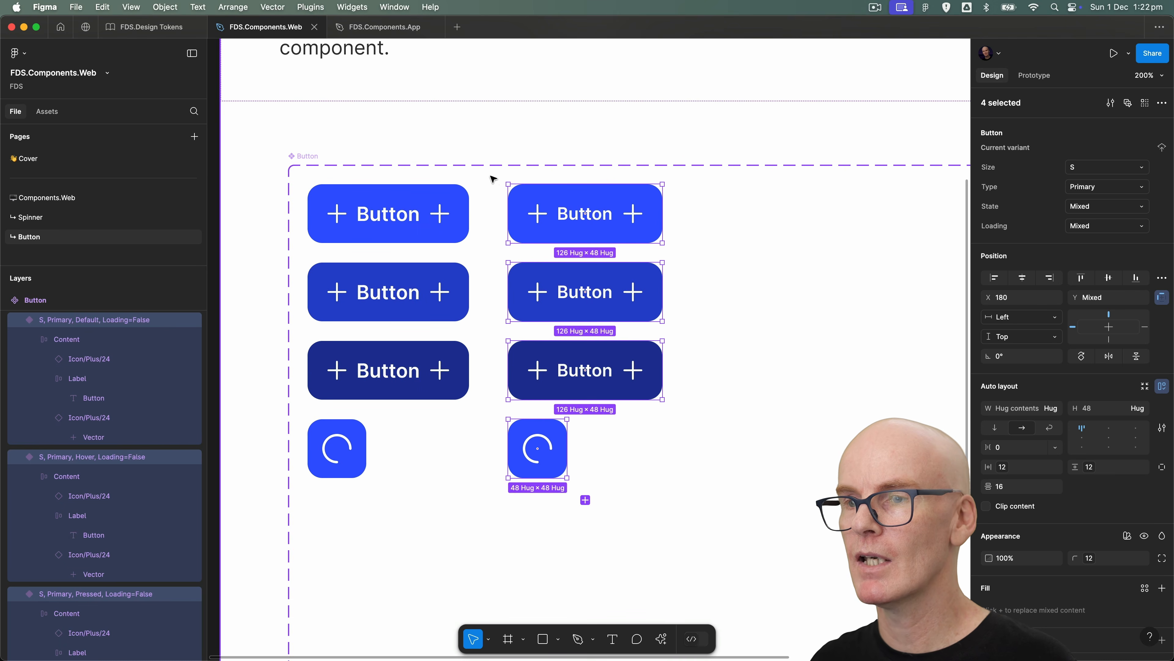
left_click(1005, 471)
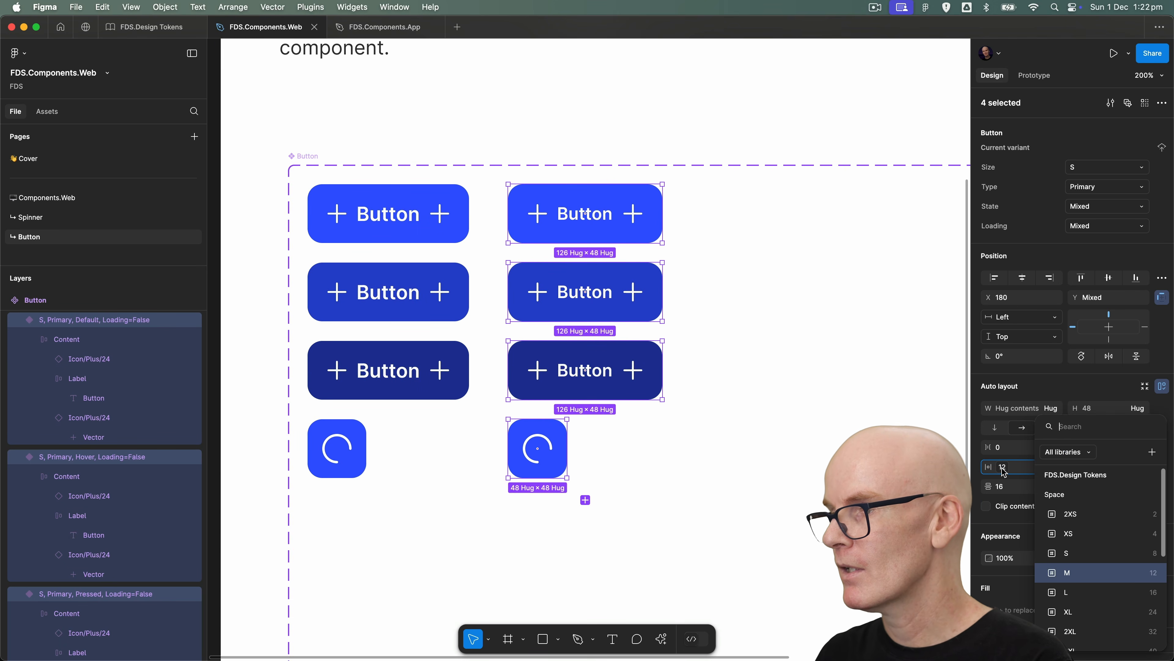
left_click(1099, 554)
left_click(1090, 468)
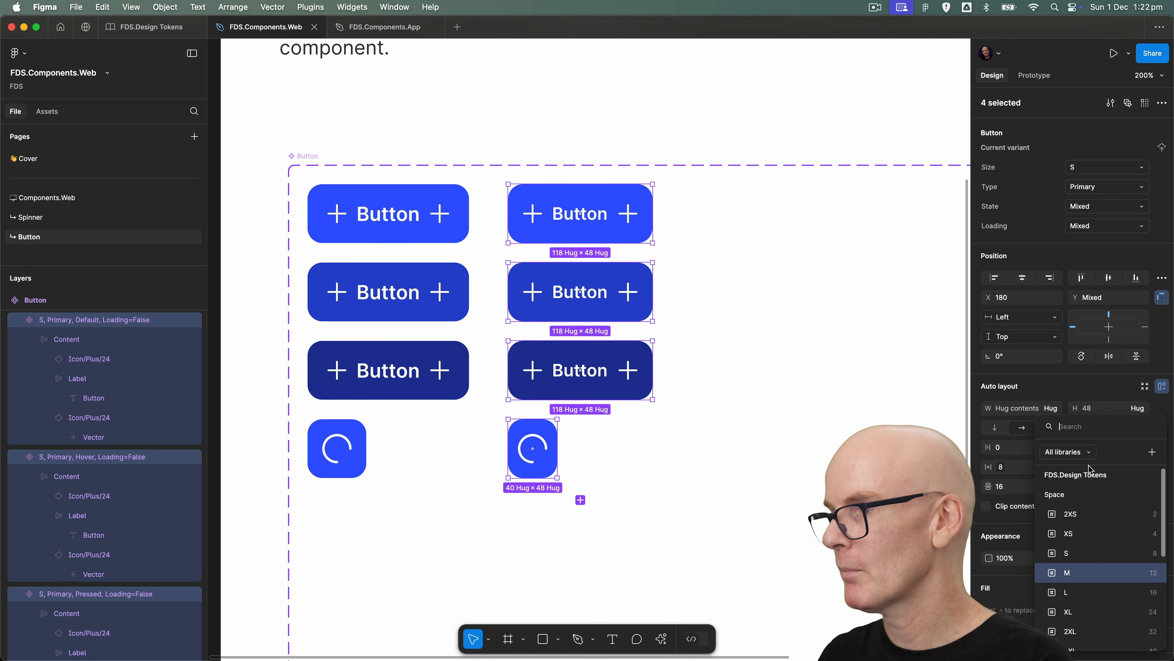
left_click(1089, 534)
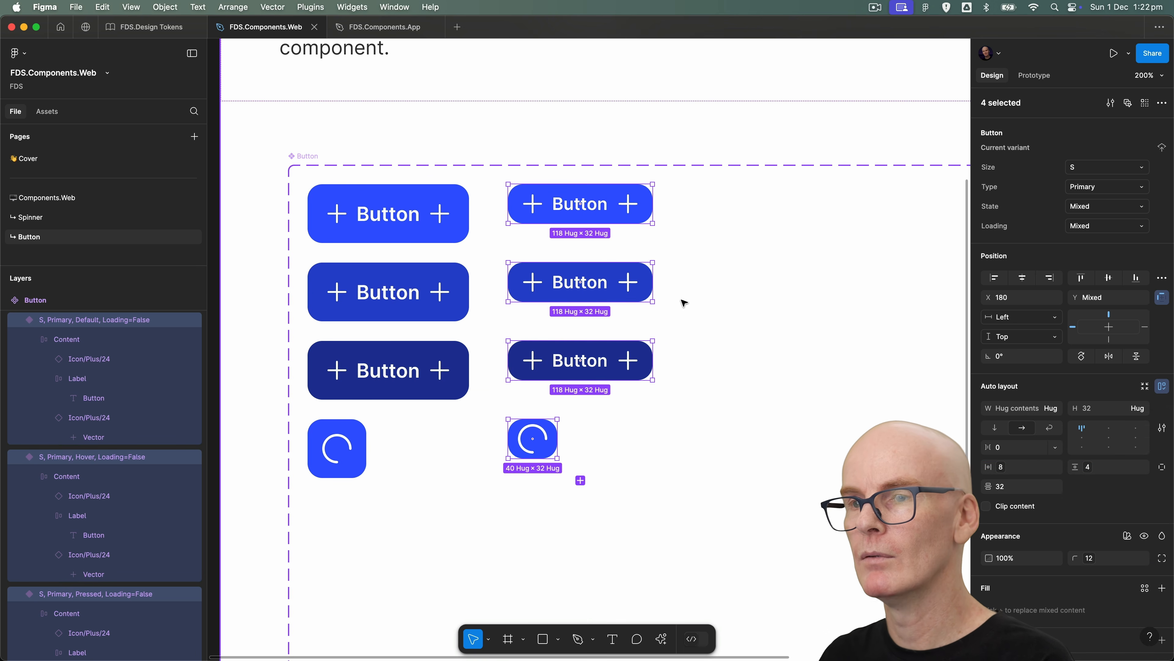
Step: Set the corner radius of the four size S variants to 8
left_click(1093, 559)
left_click(1091, 618)
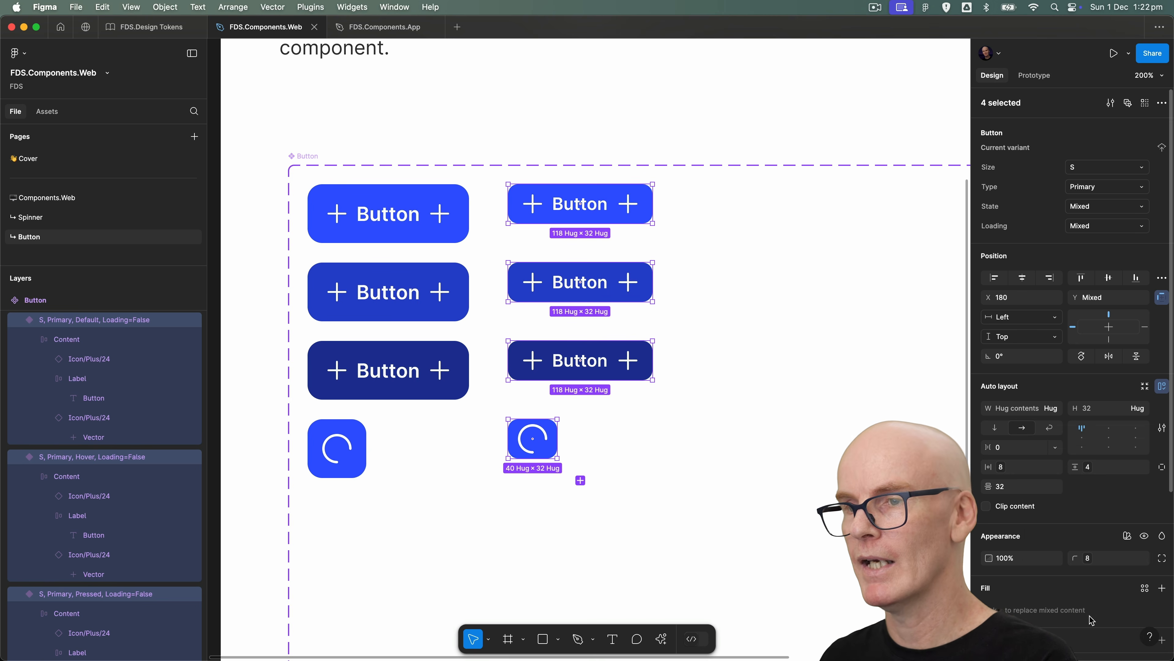
left_click(740, 291)
Step: Set the spinner instance in the size S, Loading True variant to Size S
left_click(520, 430)
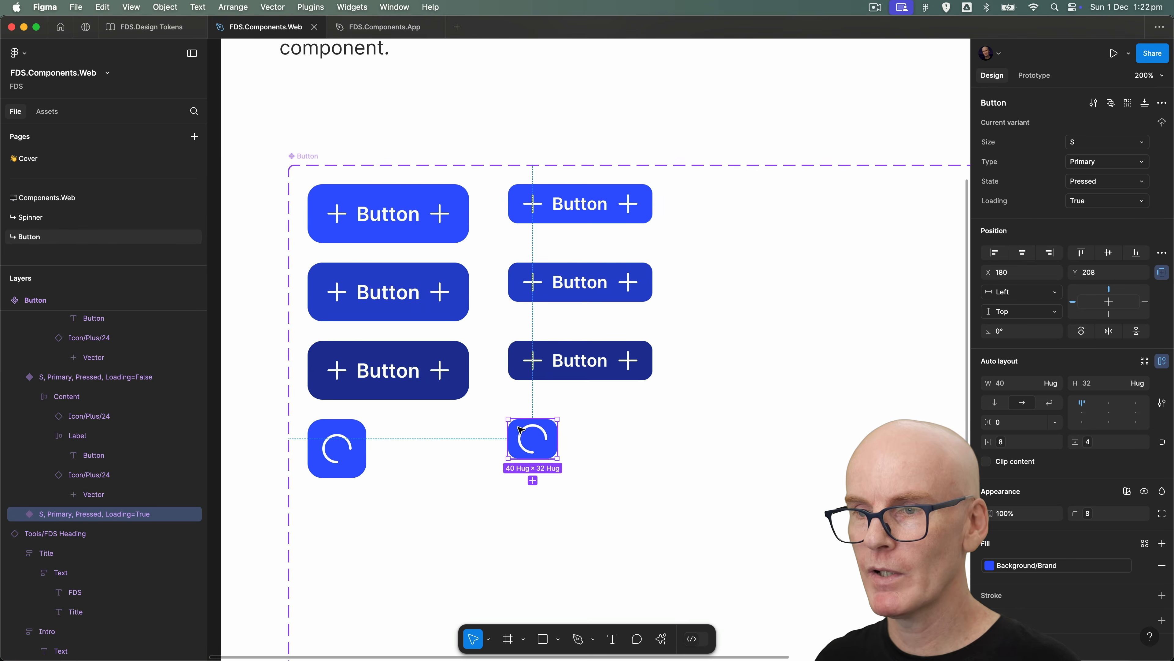
left_click(14, 514)
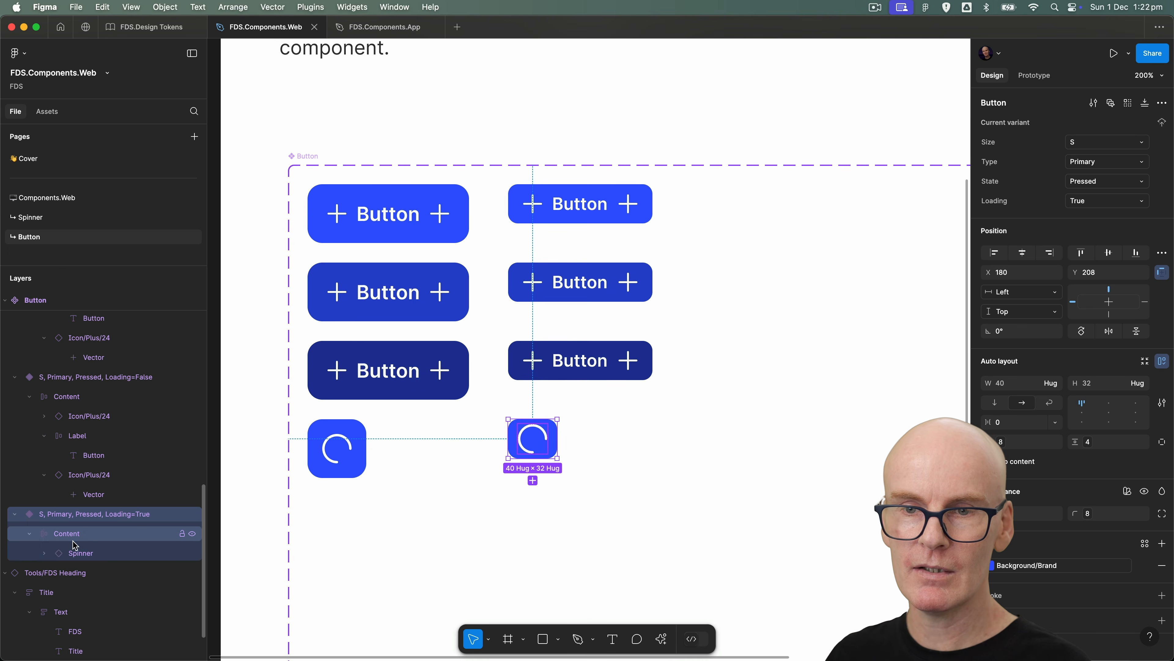
left_click(81, 552)
left_click(1110, 150)
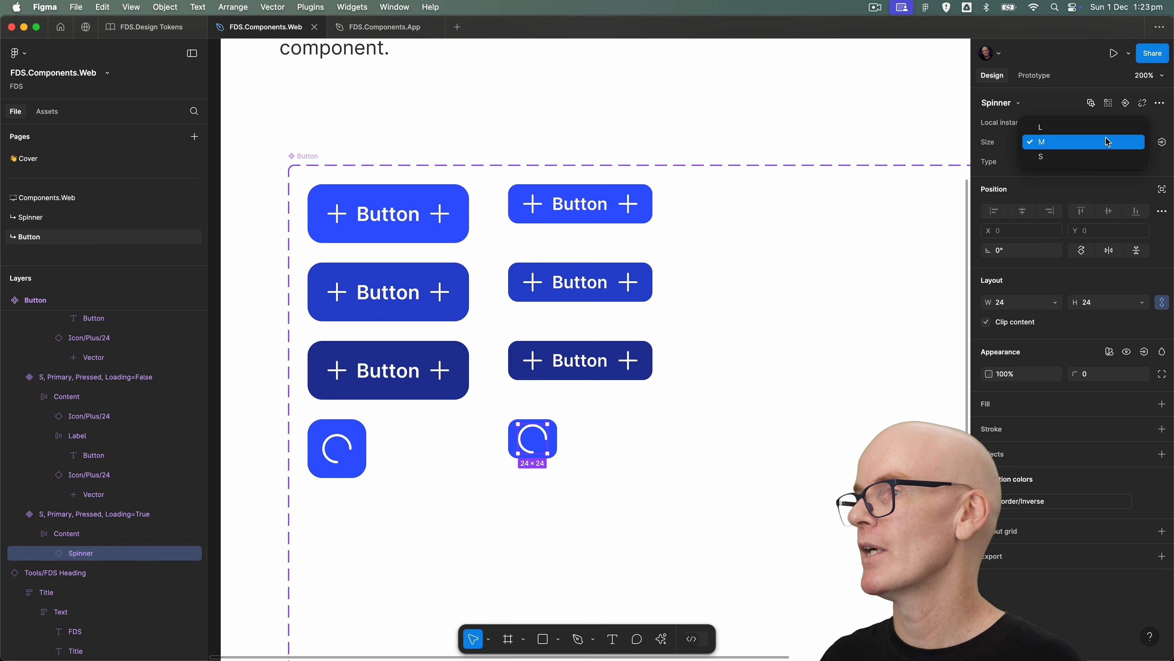
left_click(1066, 158)
left_click(561, 393)
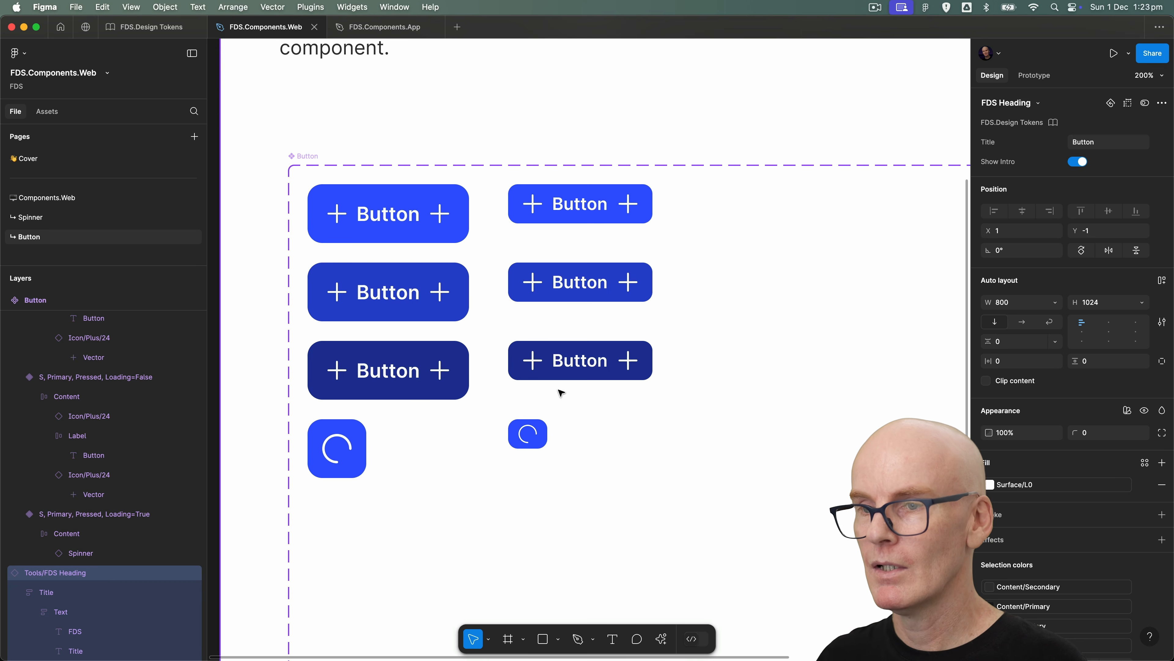
Step: Multi-edit the Content frames of all Button variants and give them a fixed height of 24
left_click(530, 423)
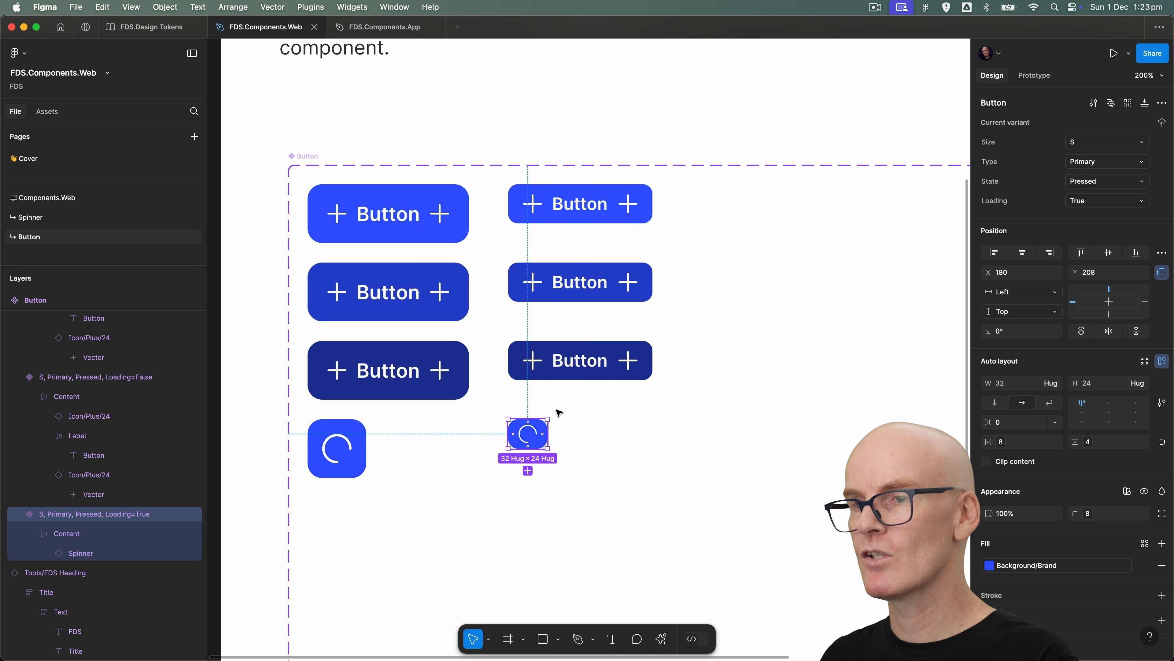
left_click(577, 367)
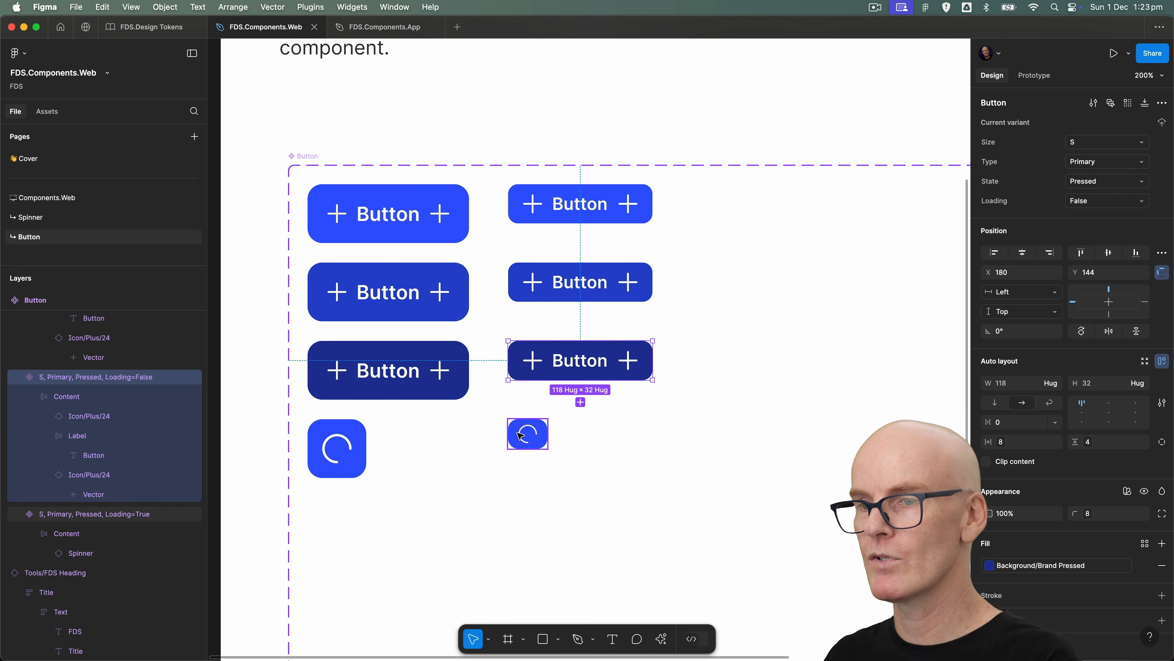
left_click(527, 433)
left_click(87, 535)
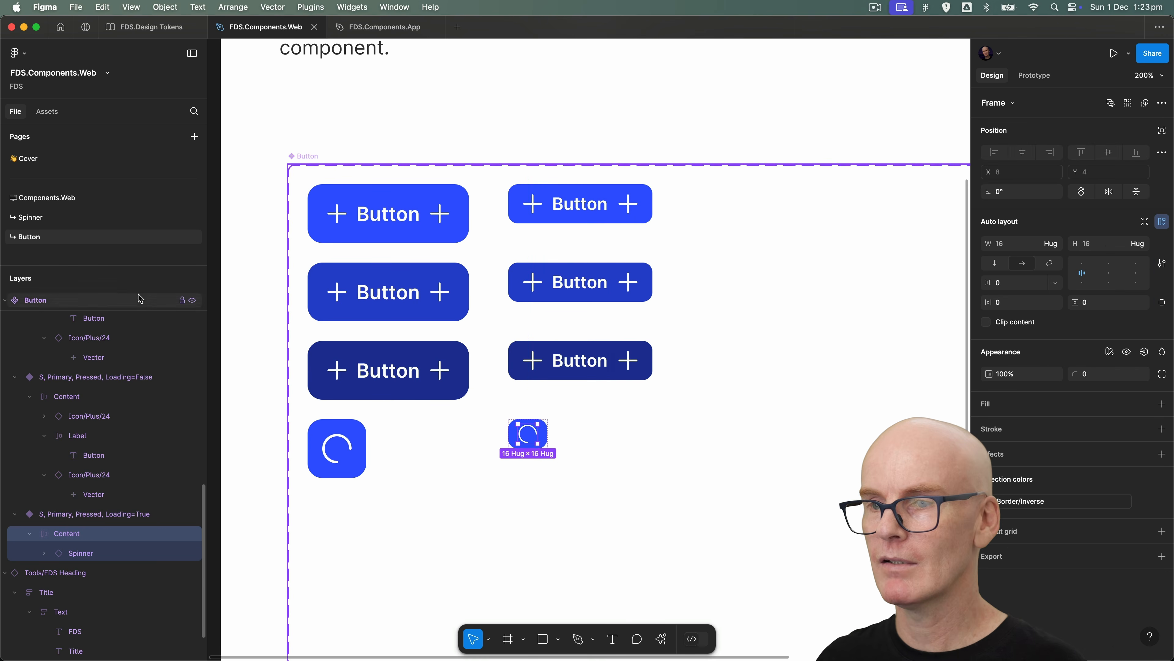
left_click(1111, 103)
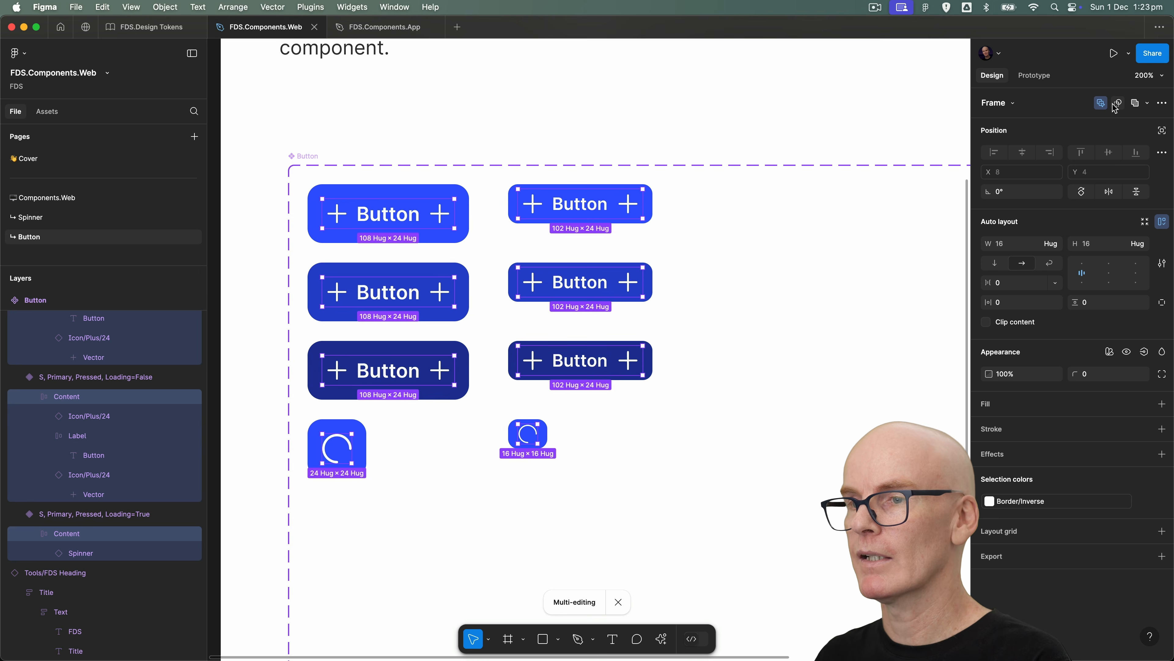
left_click(1093, 245)
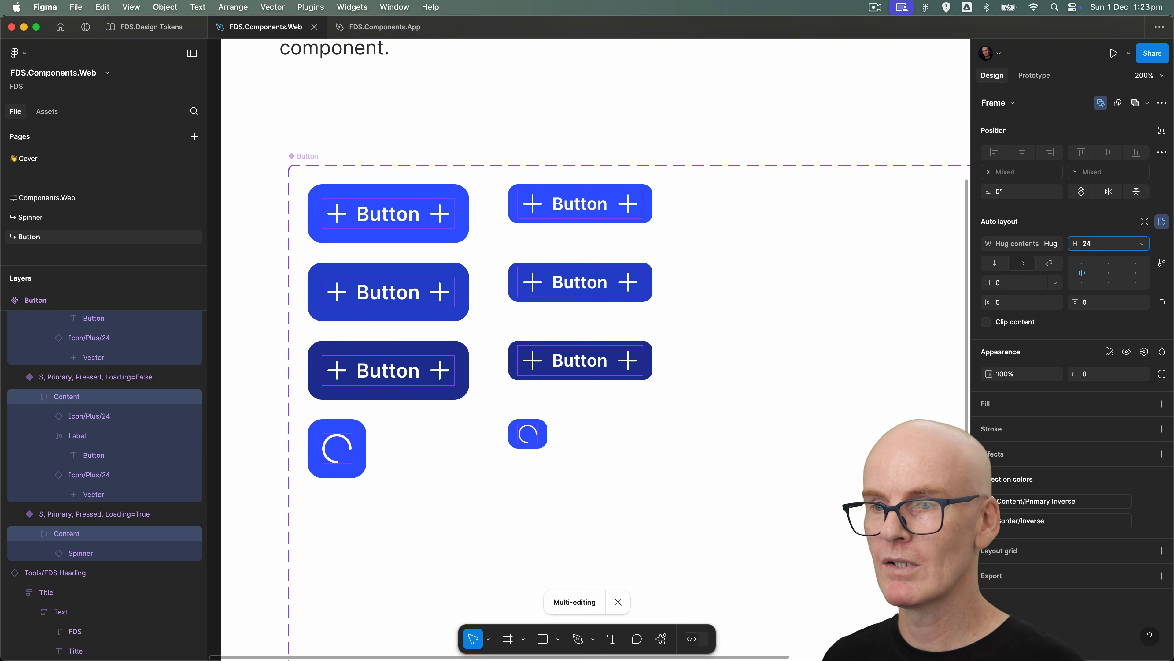
type("24")
key("Return")
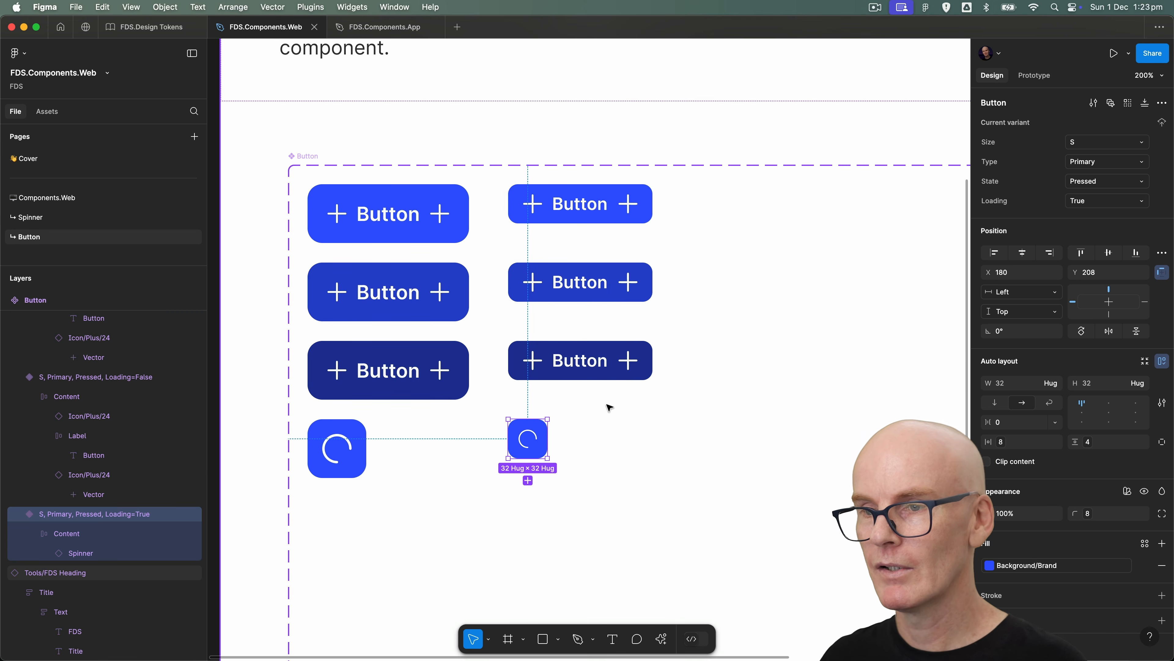
left_click(631, 401)
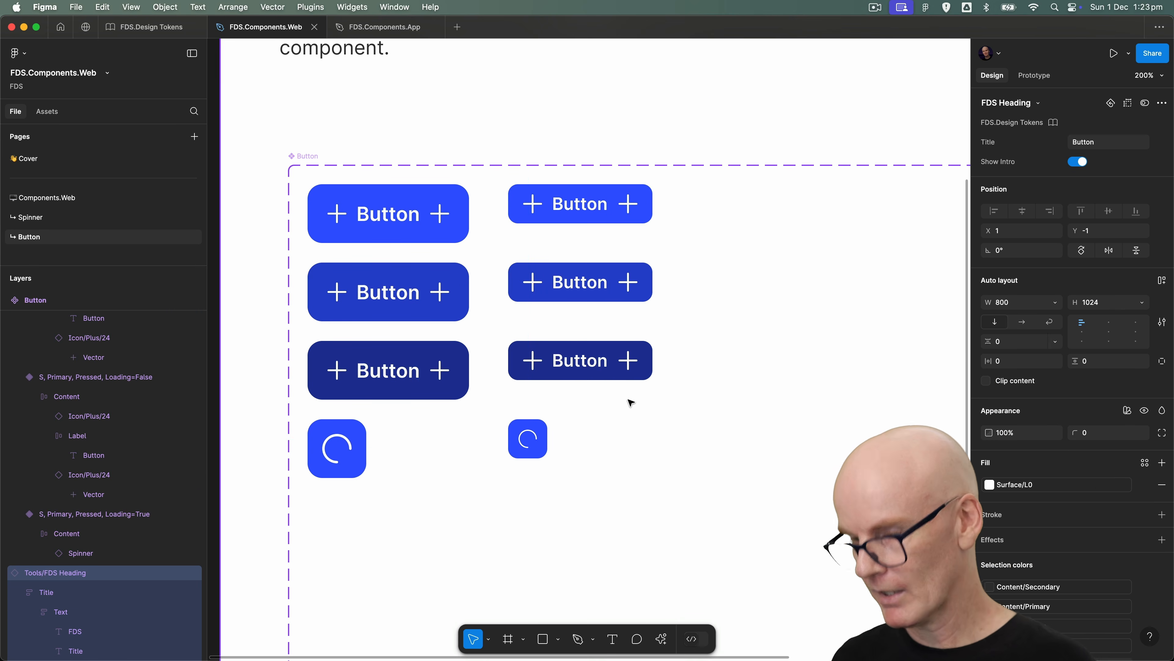
Step: Lengthen the FDS Heading frame downward and extend the Button component set inside it to a height of about 1827
key("super+minus")
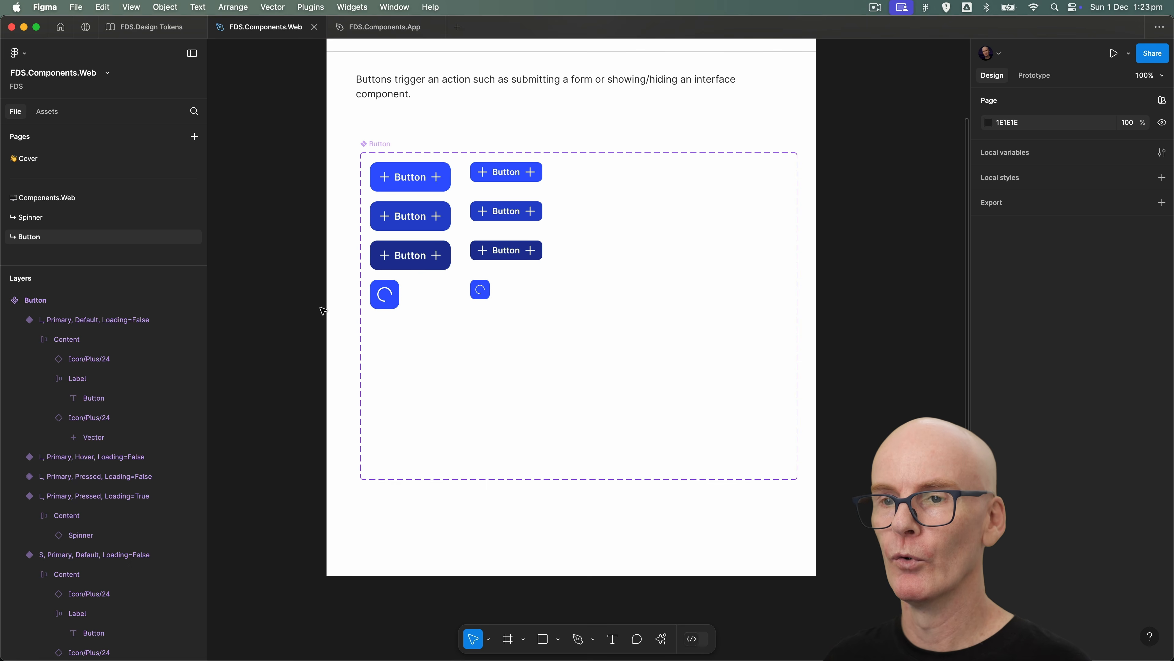
left_click(335, 309)
key("super+minus")
left_click_drag(666, 506, 592, 659)
left_click_drag(761, 298, 779, 452)
left_click(444, 176)
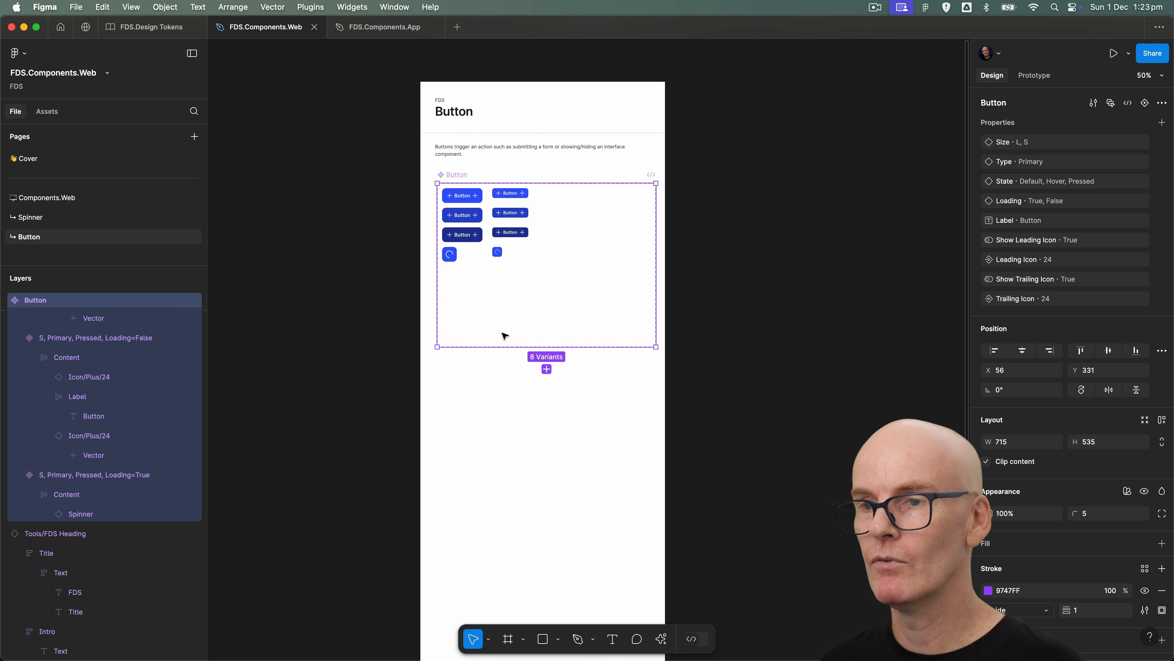
left_click_drag(480, 348, 481, 656)
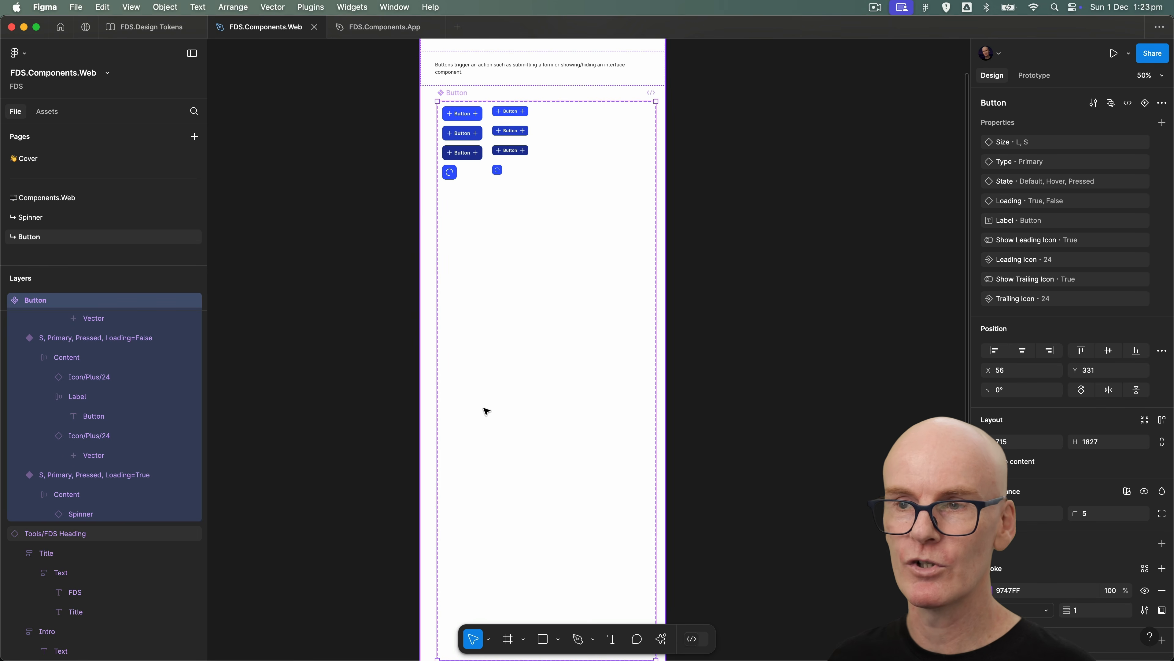
Step: Duplicate all eight Button variants below the originals and move the copies beneath the originals in the layer order
left_click_drag(363, 196, 558, 120)
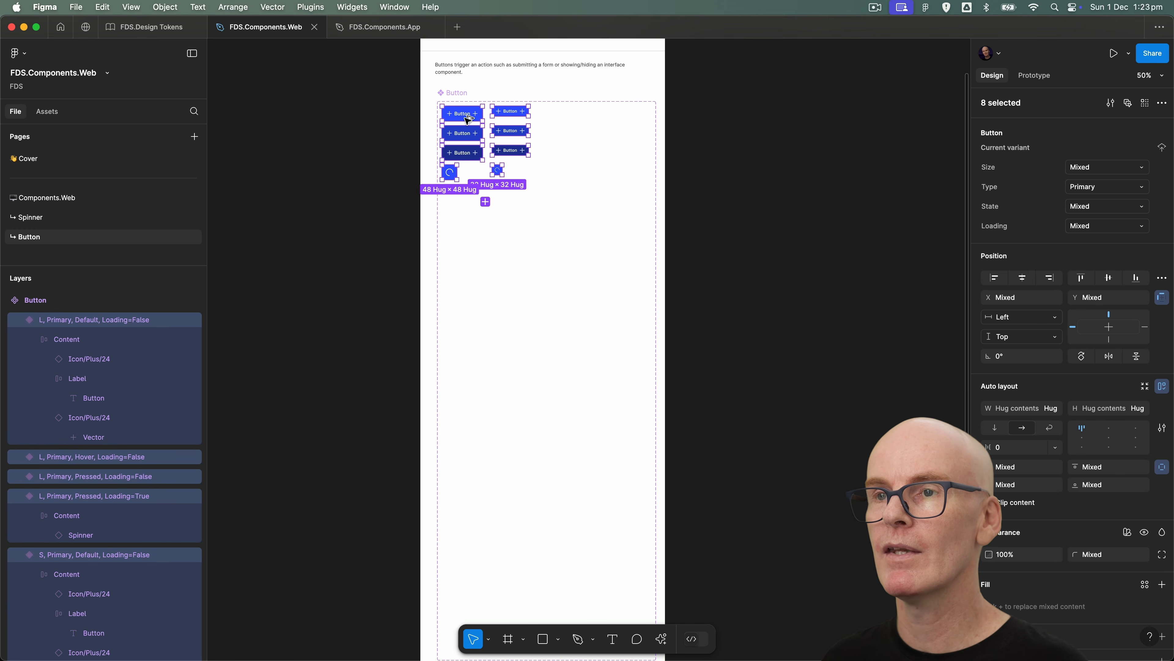
left_click_drag(464, 116, 468, 200)
scroll(64, 513, "down", 7)
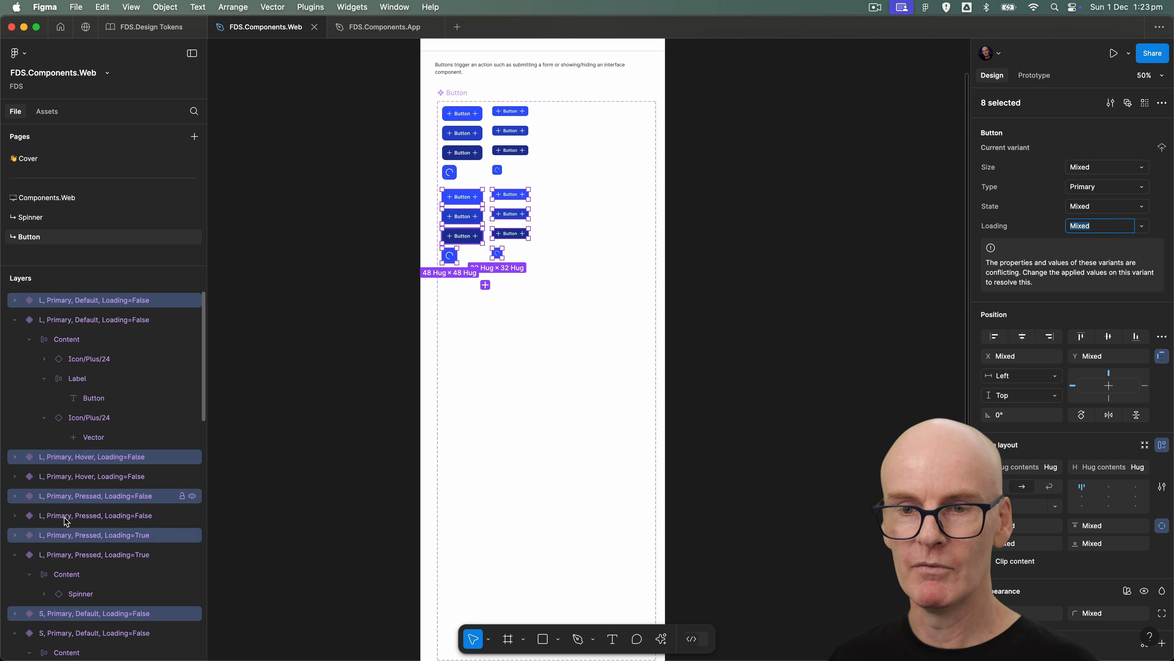
scroll(64, 518, "down", 8)
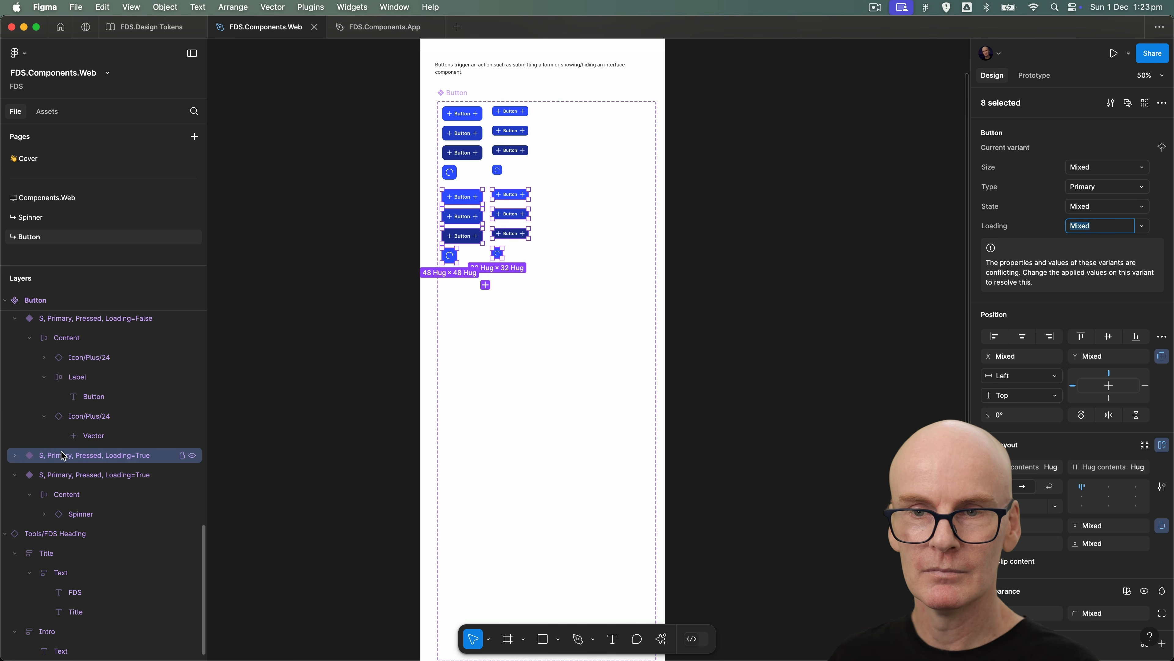
left_click_drag(67, 514, 67, 528)
left_click_drag(67, 527, 67, 527)
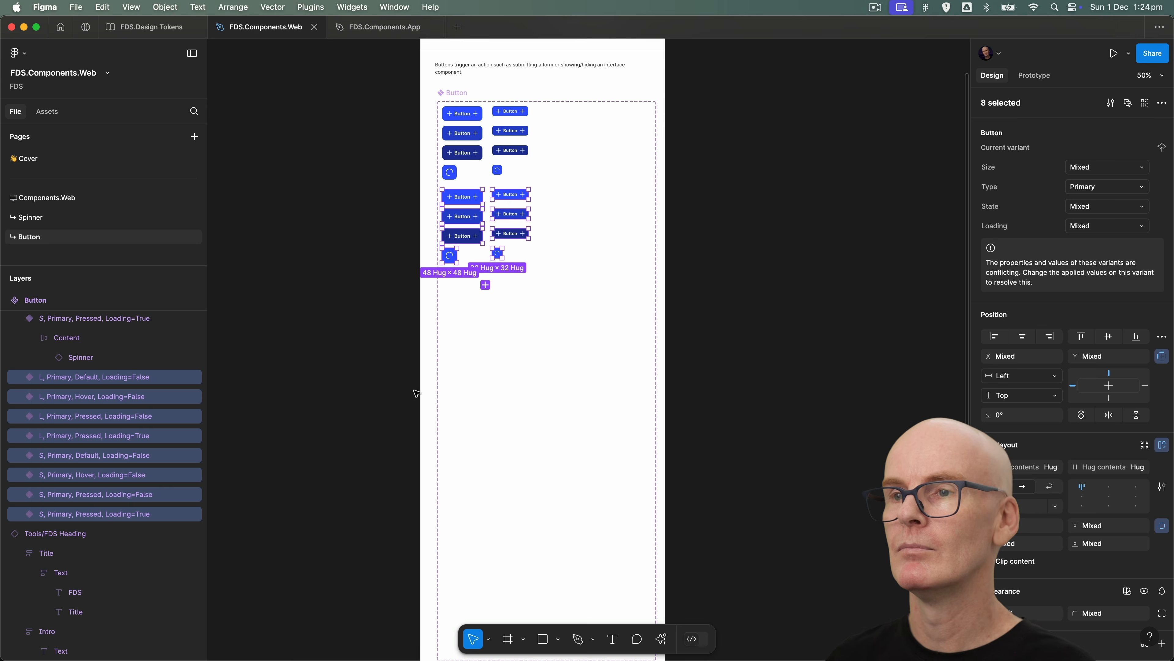
Step: Give the eight duplicated variants a new Type value Secondary
left_click(1140, 190)
left_click(1109, 215)
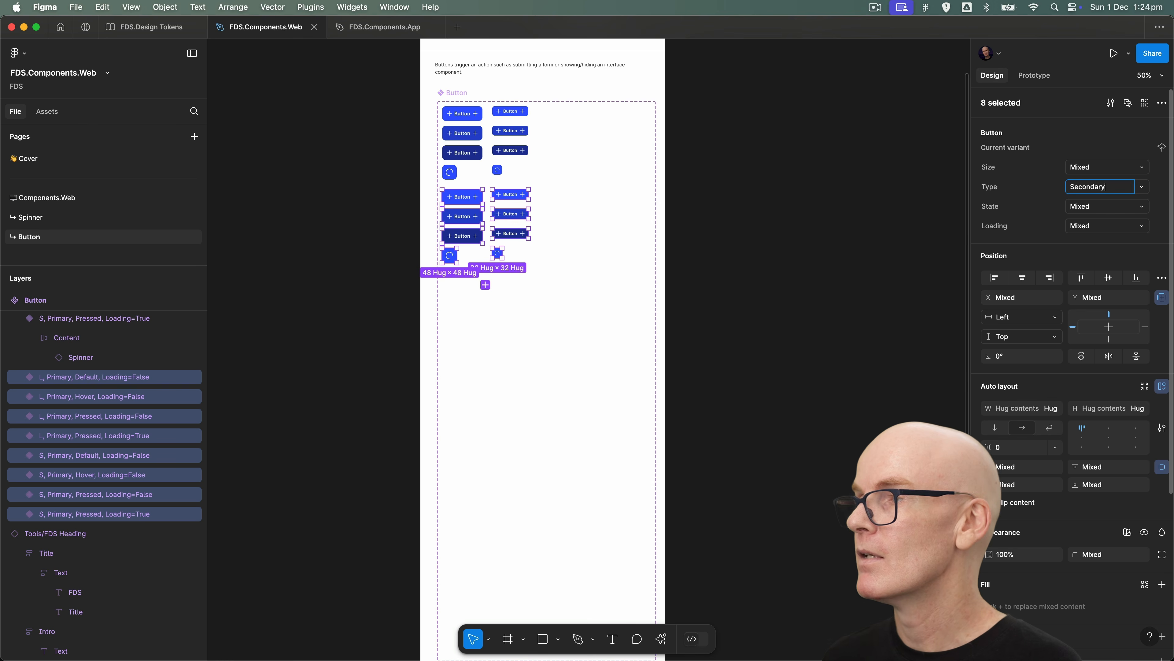
key("super+equal")
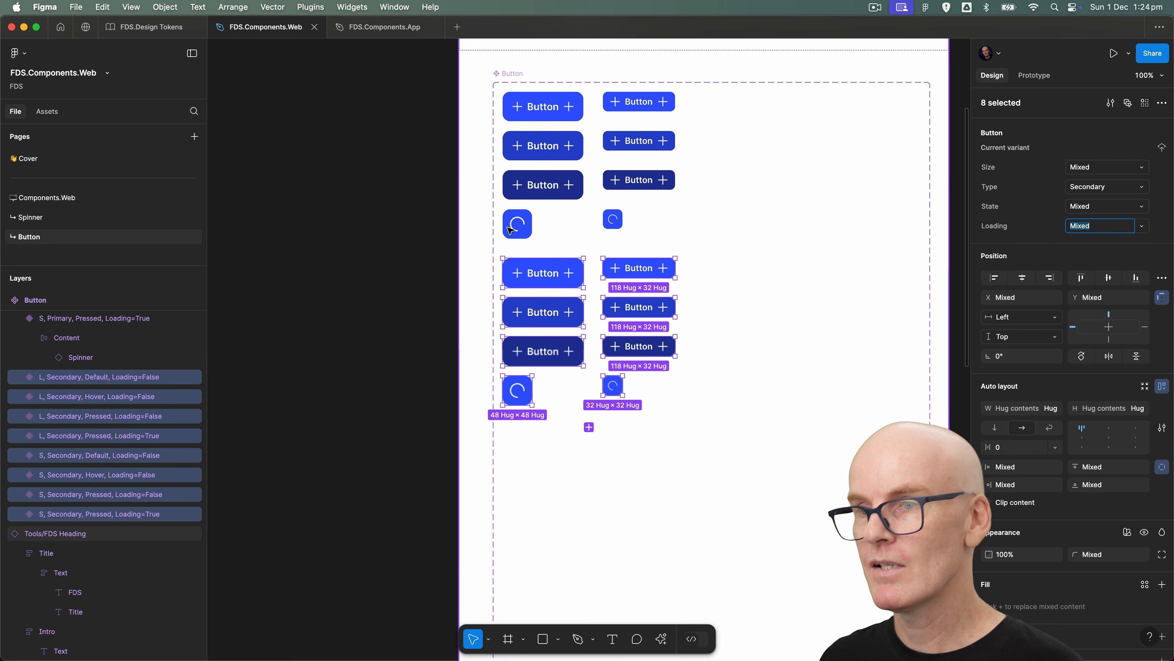
Step: Change the labels and icons of the eight Secondary Button variants from Content/Primary Inverse to the Content/Secondary color
key("super+equal")
left_click_drag(326, 505, 933, 160)
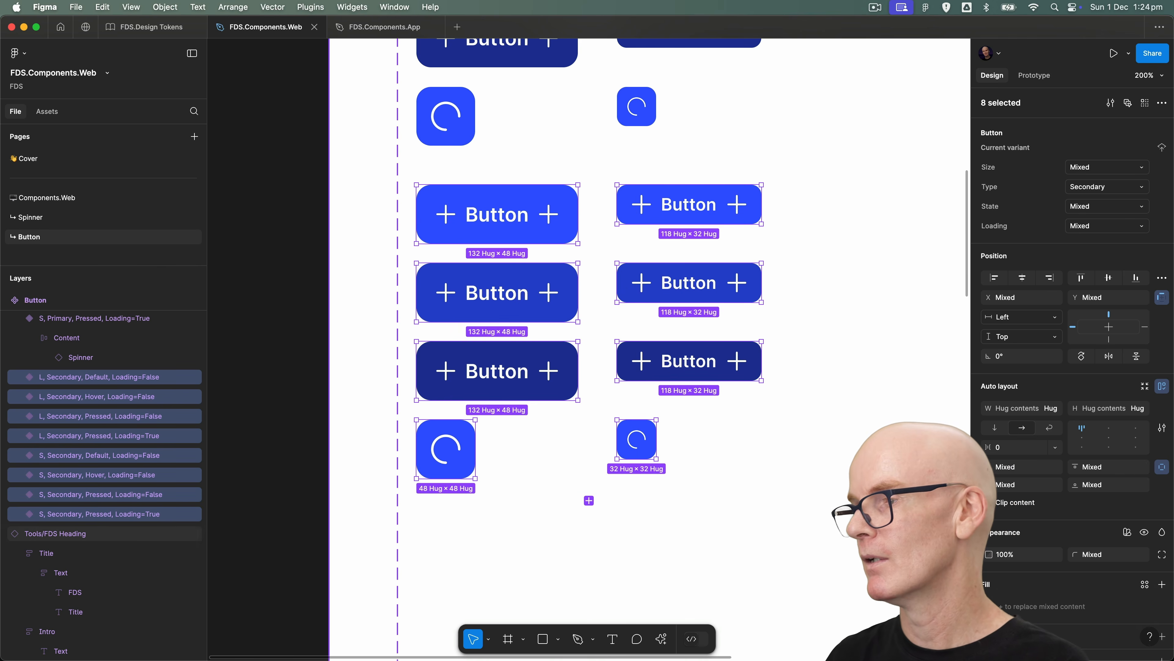
scroll(1023, 460, "down", 5)
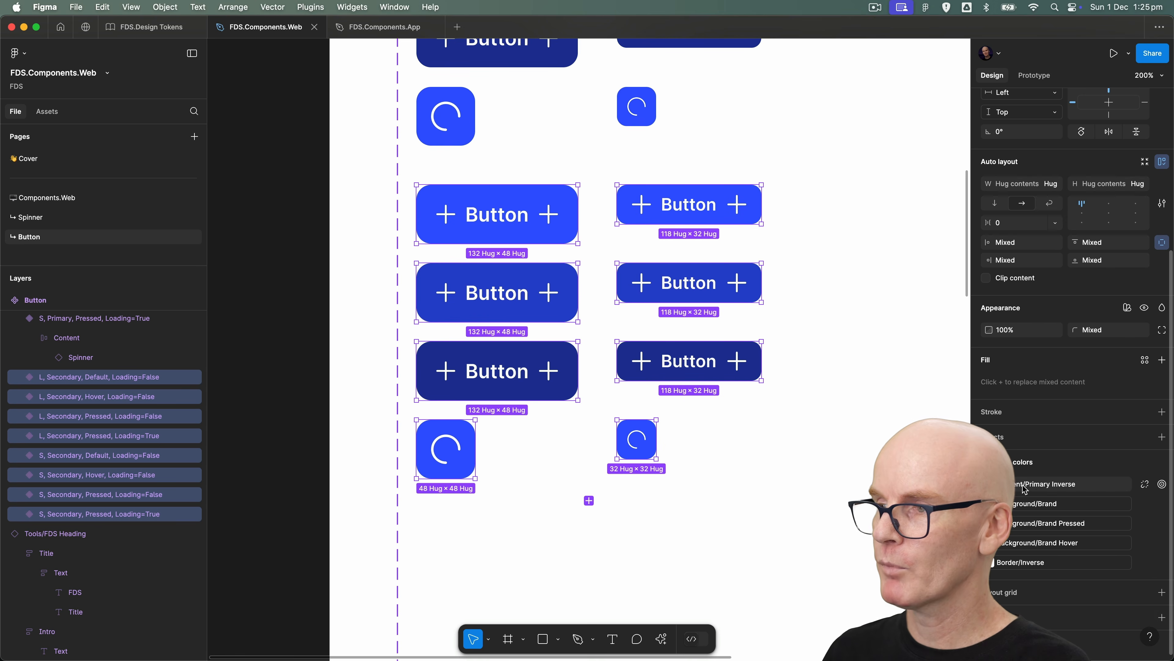
mouse_move(1024, 489)
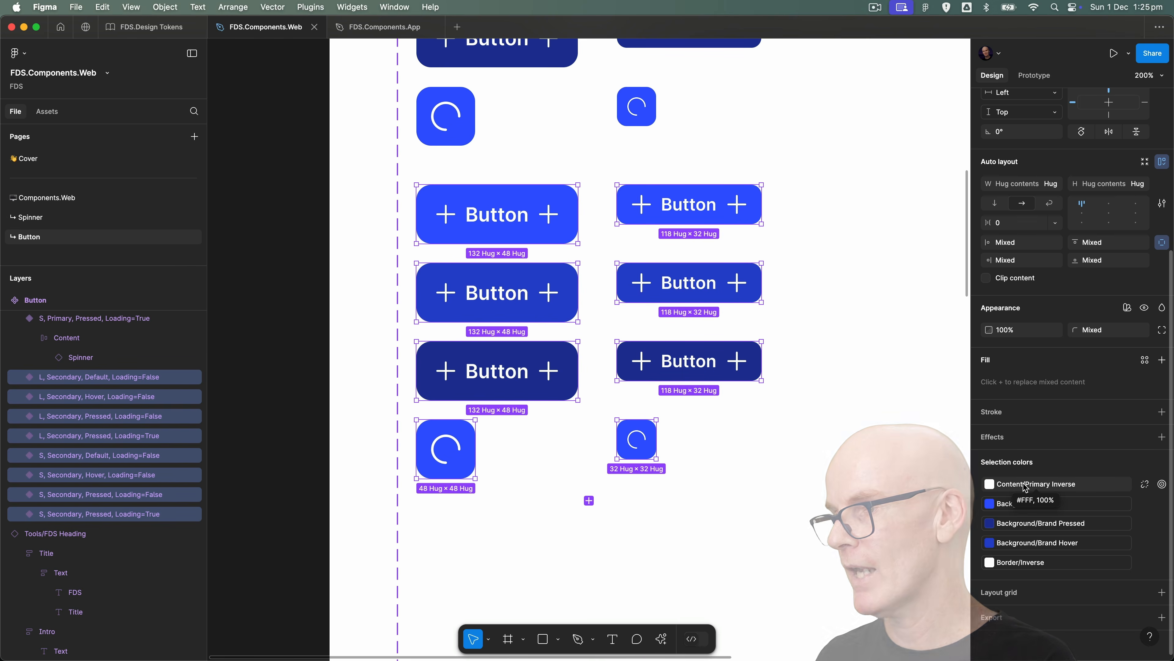
left_click(1024, 488)
left_click(913, 534)
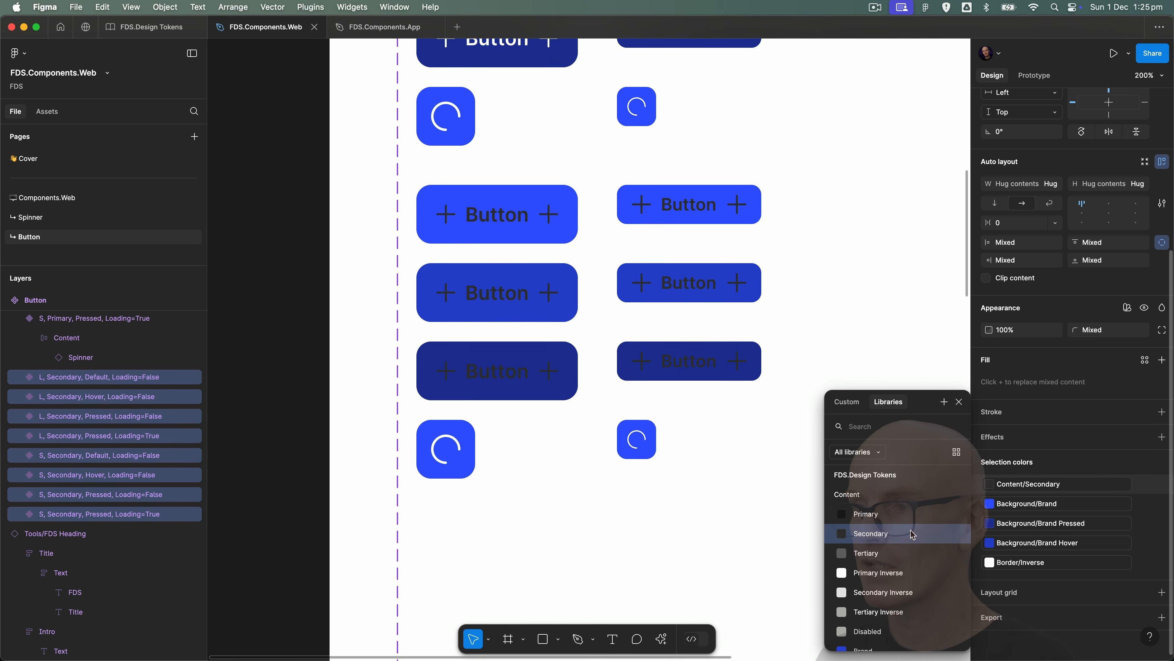
Step: Replace the Secondary variants' Brand, Brand Hover and Brand Pressed backgrounds with Background/Primary, Background/Hover and Background/Pressed respectively
left_click(1031, 505)
scroll(918, 521, "up", 3)
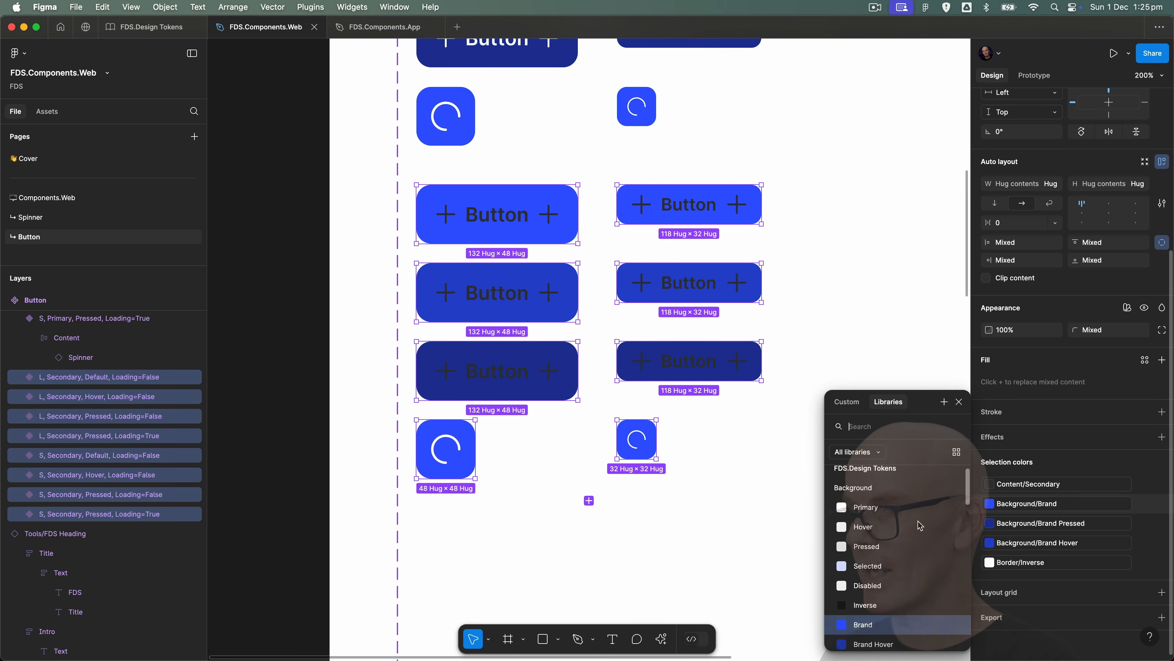
left_click(908, 523)
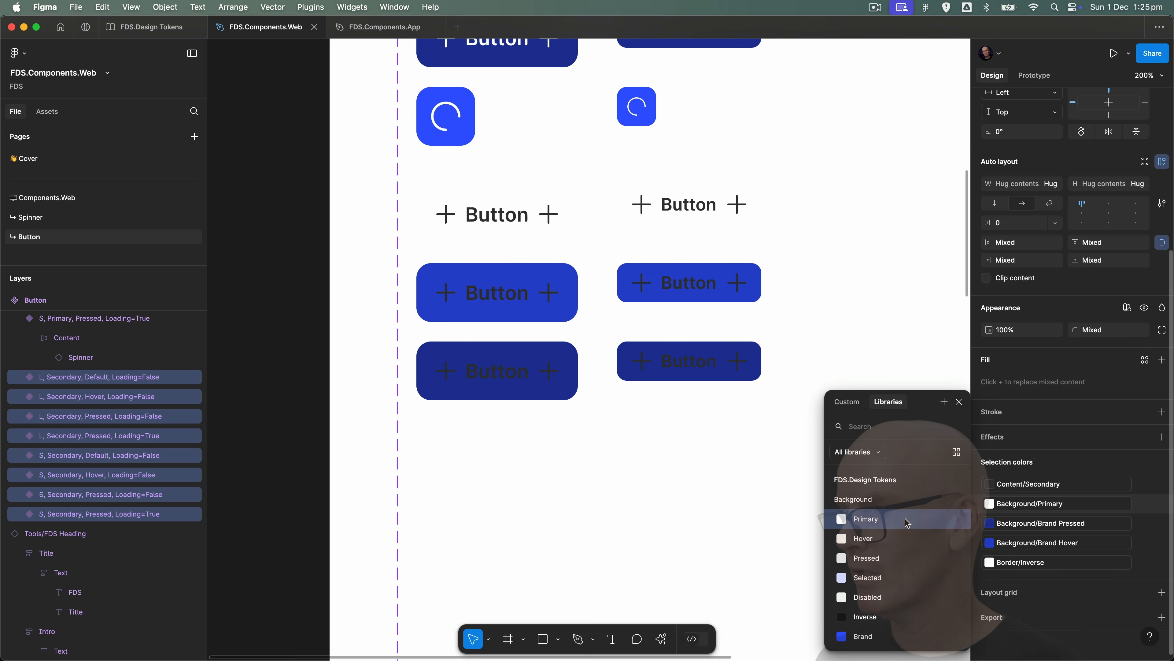
left_click(1026, 550)
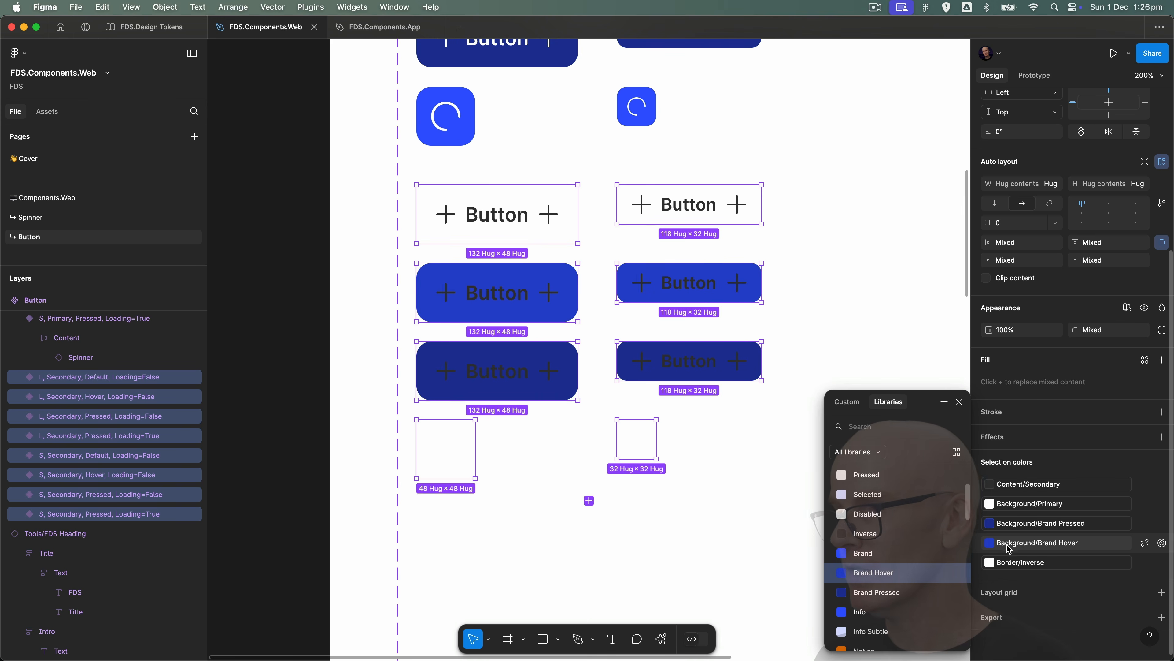
scroll(878, 522, "up", 3)
left_click(893, 538)
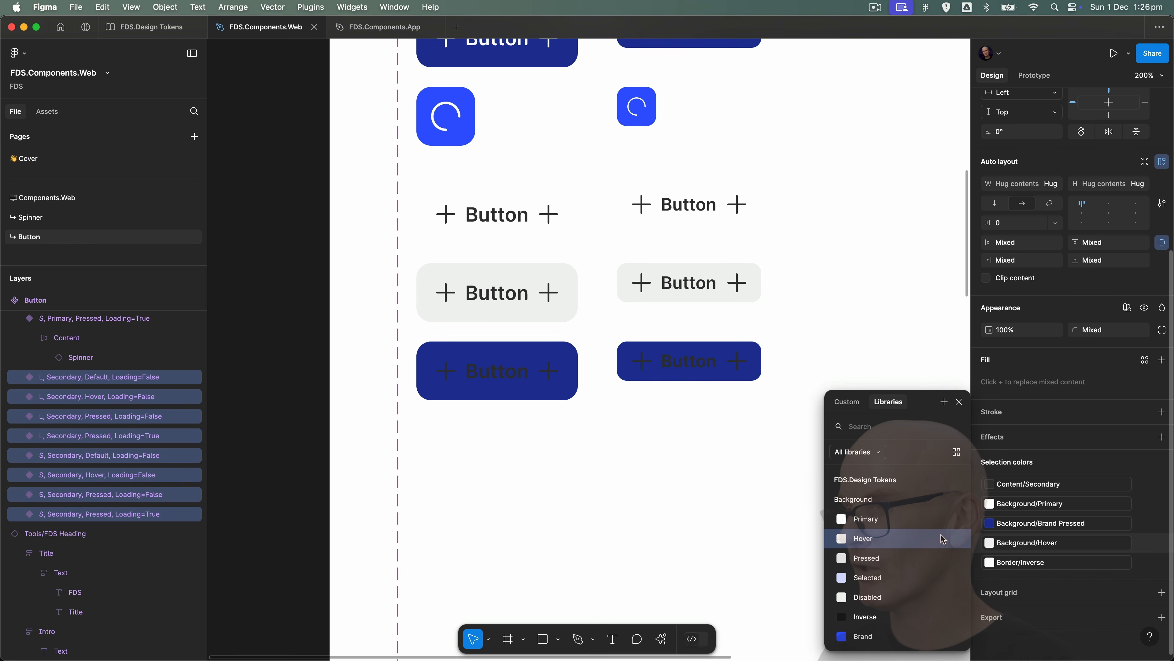
left_click(1038, 524)
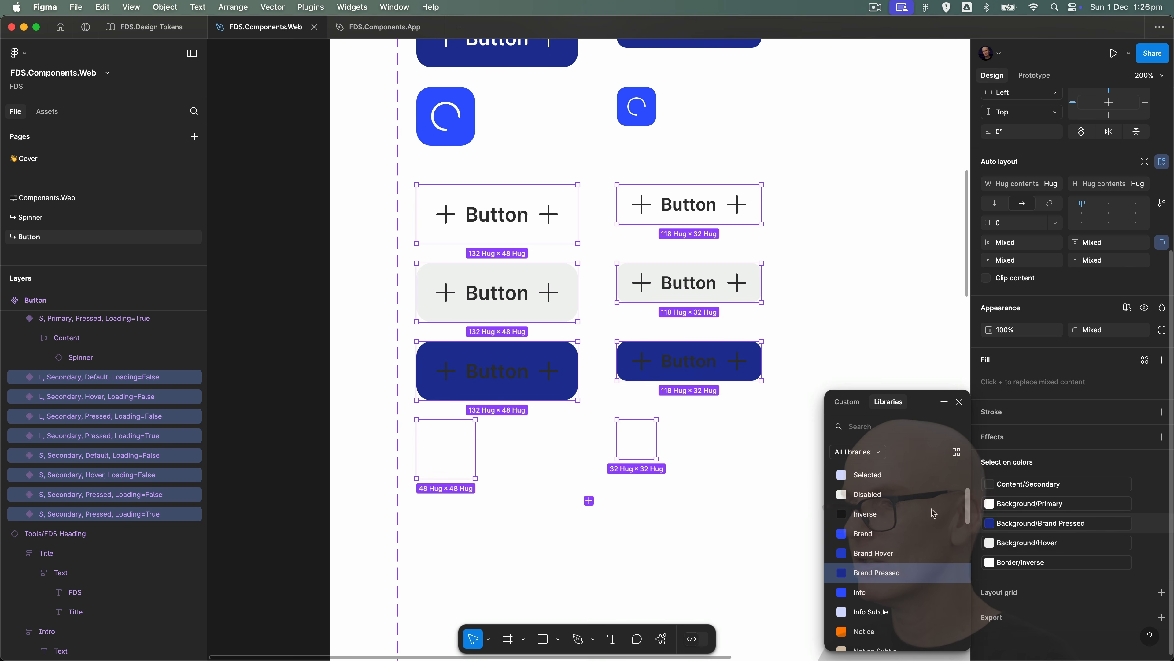
scroll(933, 512, "up", 3)
left_click(878, 559)
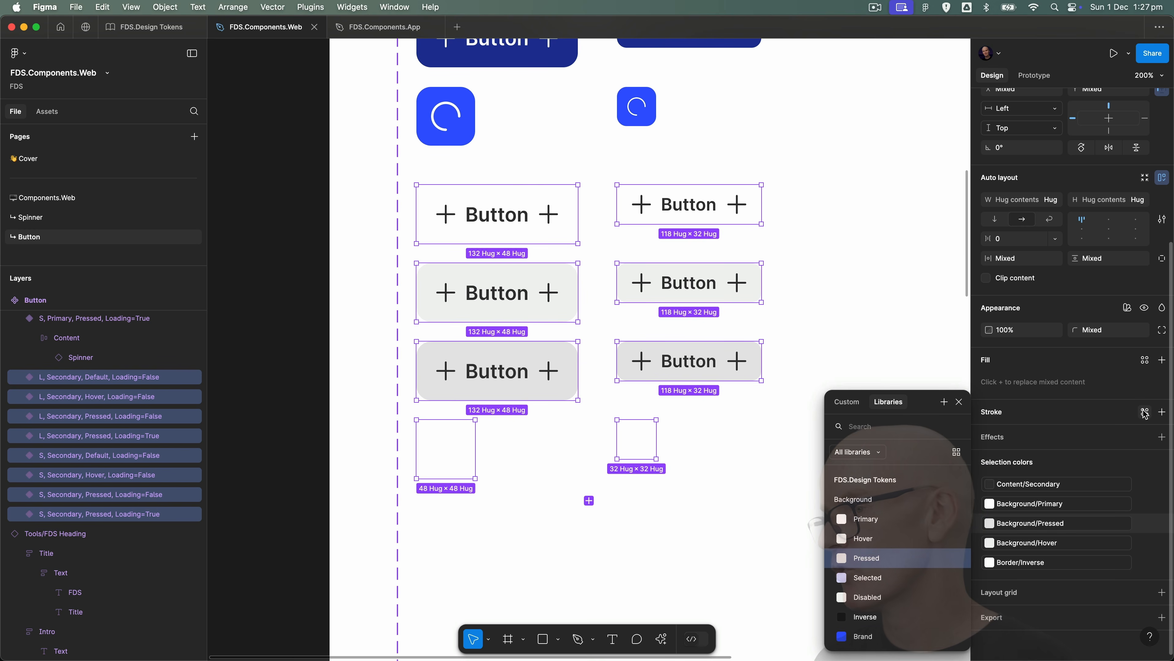
Step: Add a Border/Secondary stroke from the library to all eight Secondary Button variants
left_click(1145, 411)
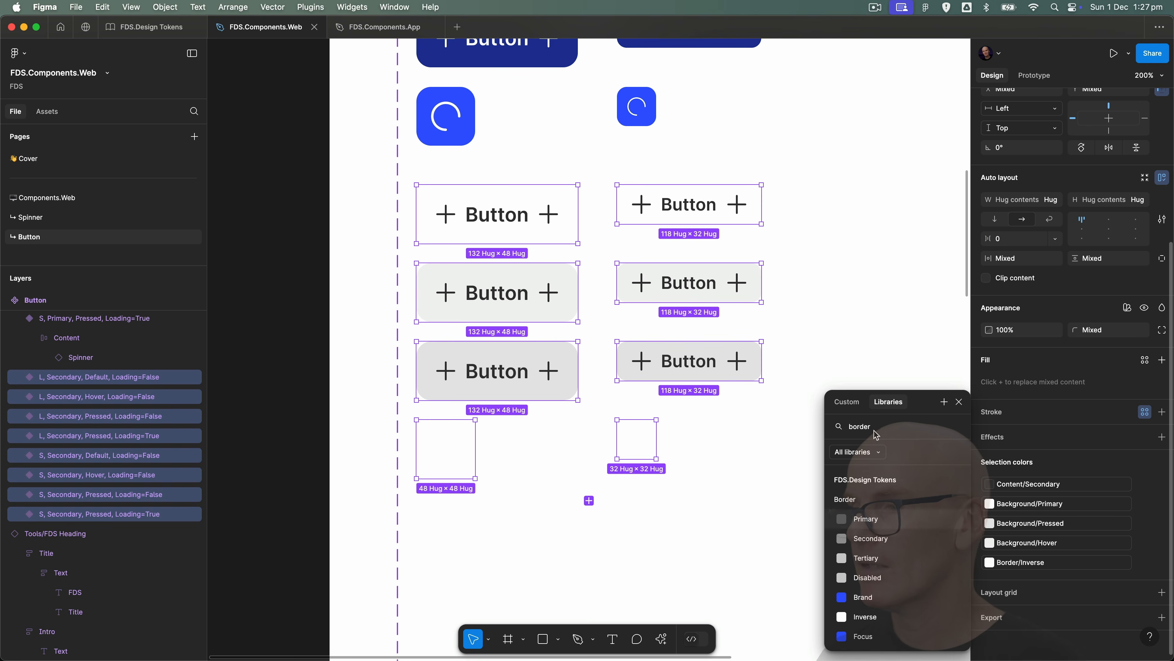
left_click(871, 539)
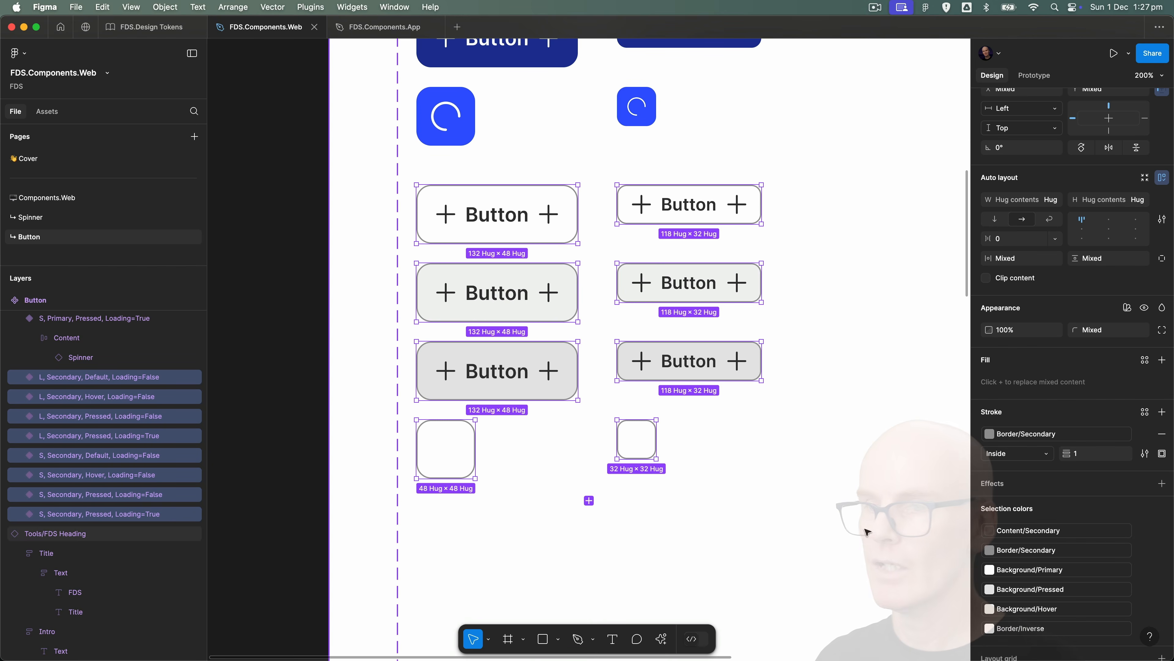
left_click(283, 499)
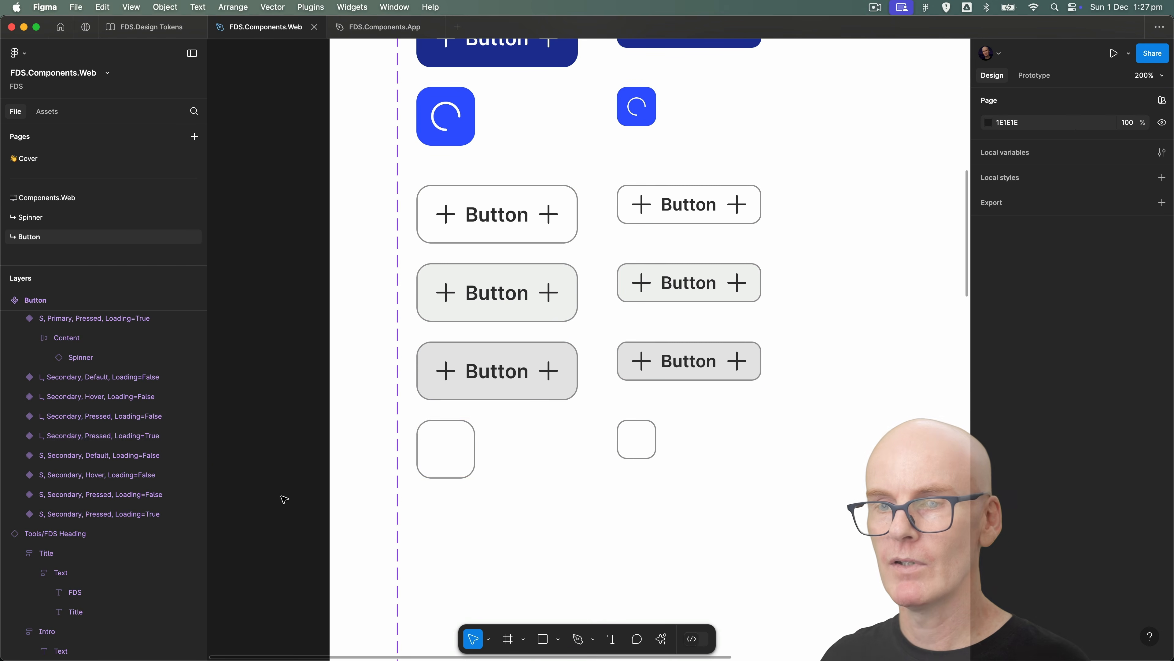
Step: Set the Spinner instances in the large and small Secondary loading variants to Type Mono
left_click(455, 443)
left_click(457, 443, "super")
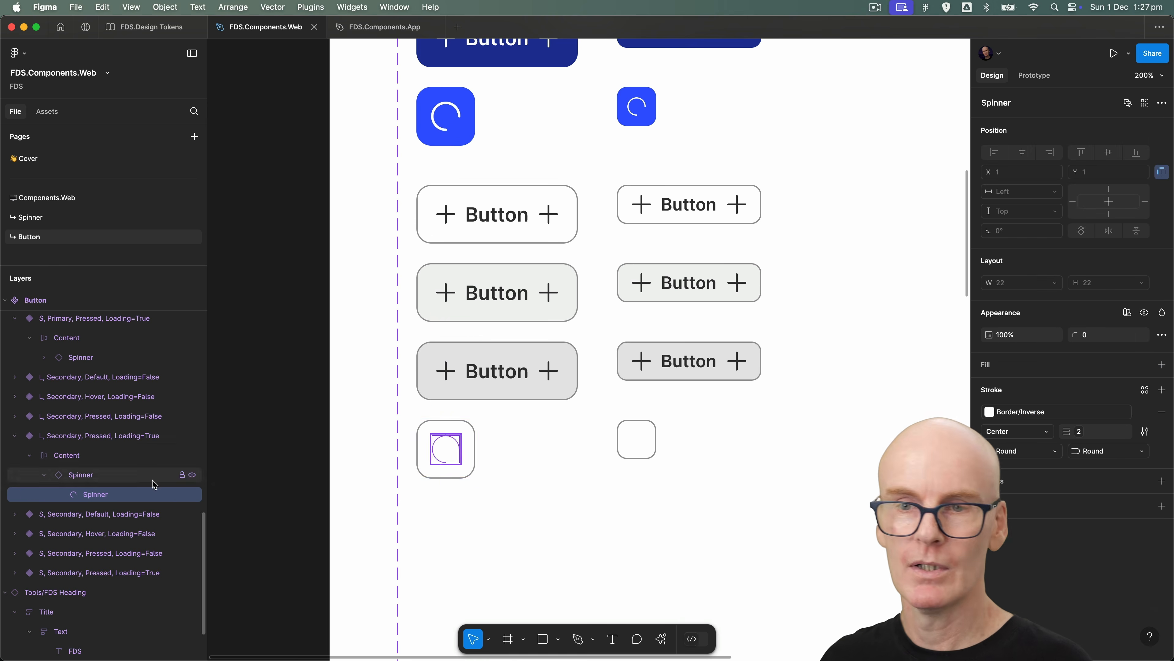
left_click(136, 476)
left_click(1080, 162)
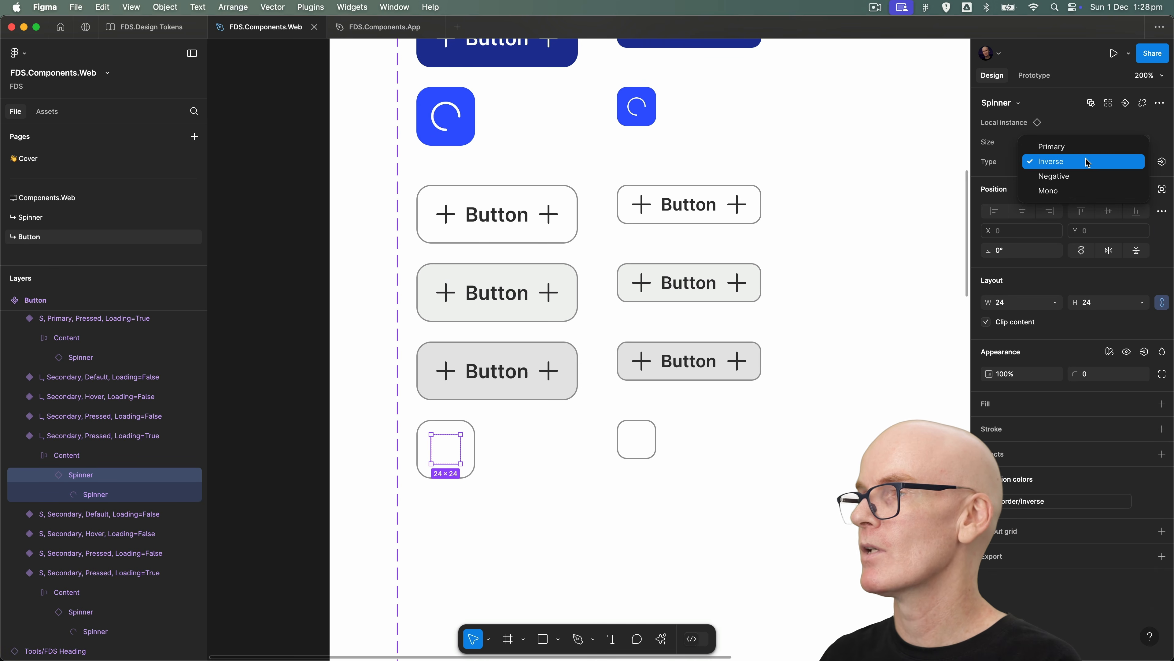
left_click(1063, 191)
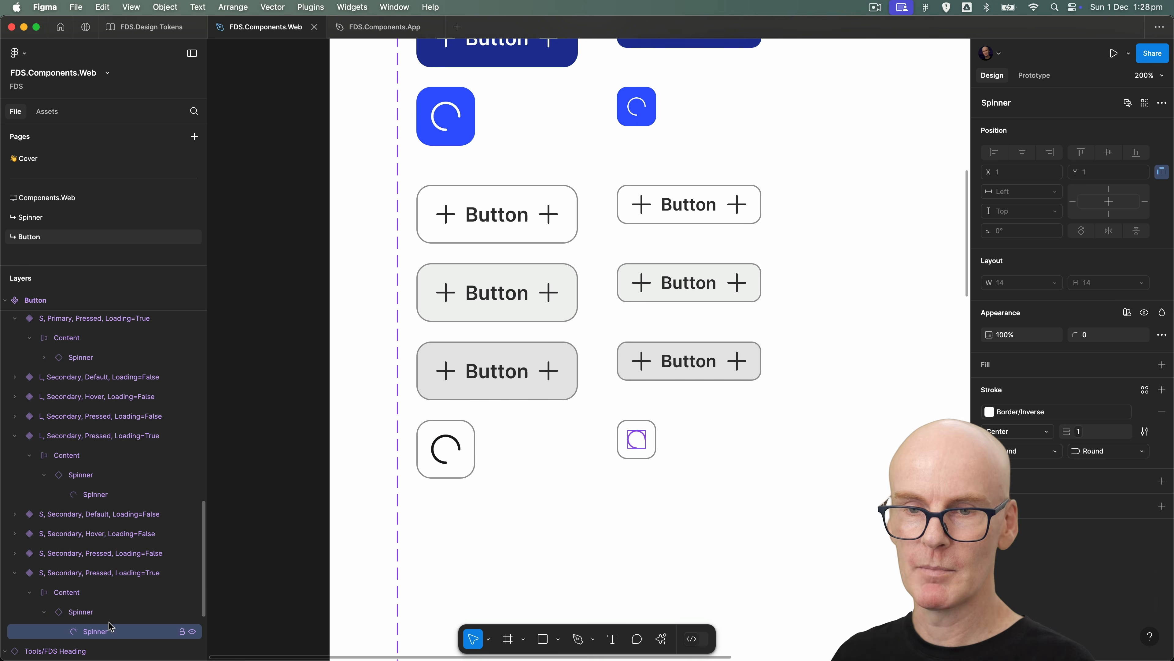
left_click(636, 439)
left_click(1109, 162)
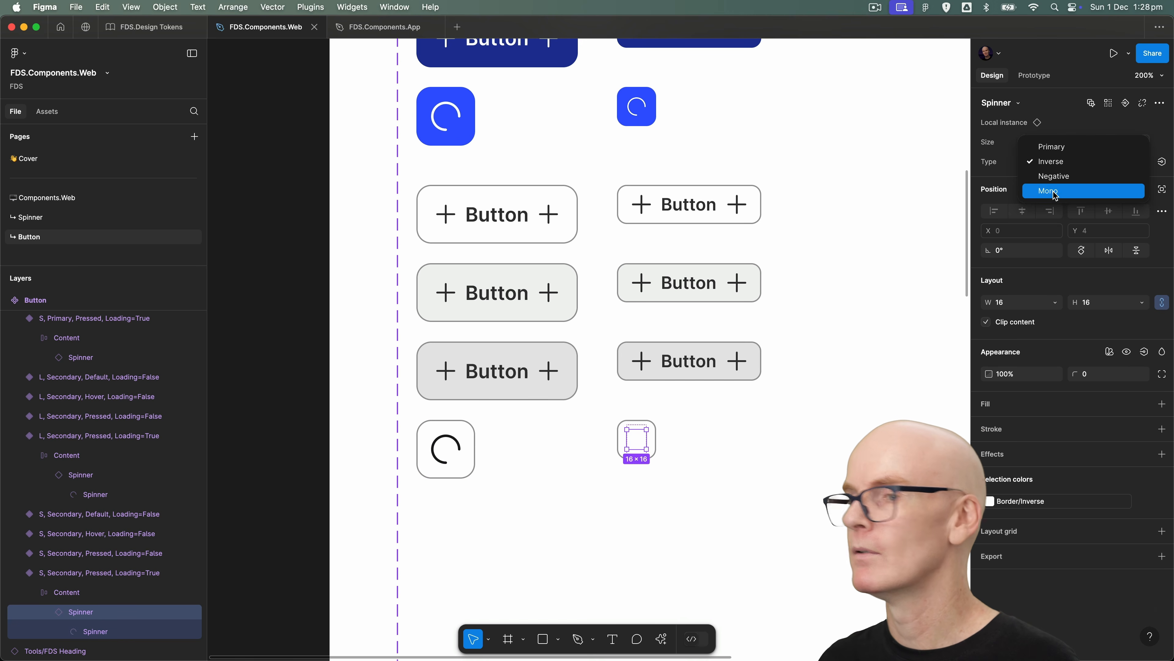
left_click(1112, 190)
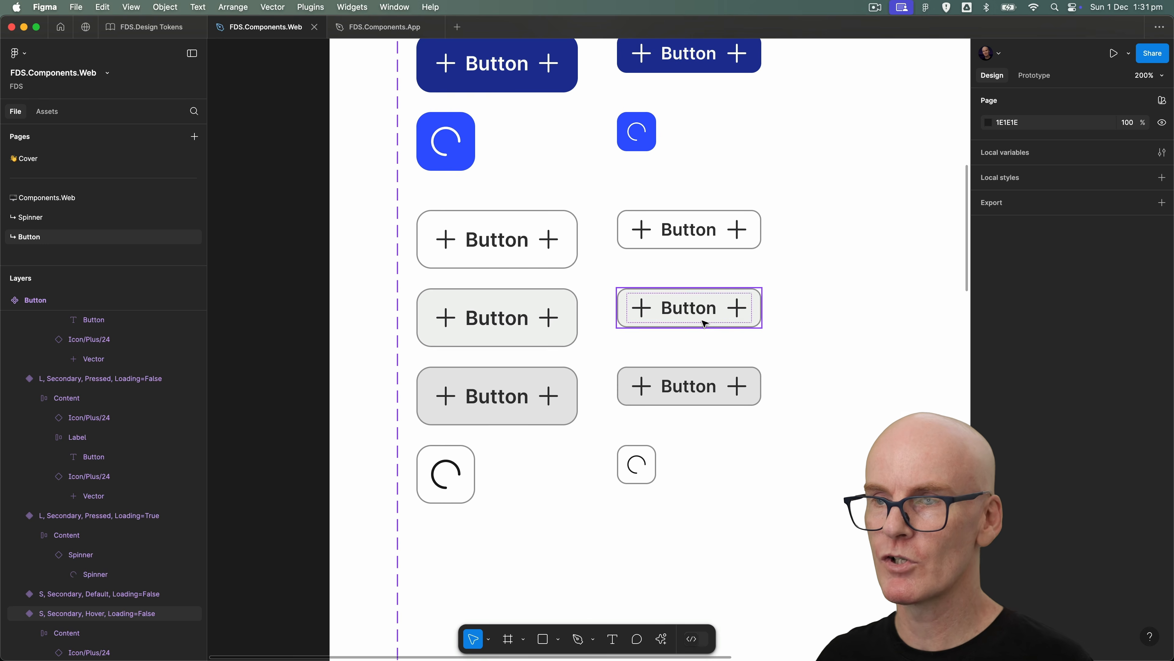
Step: Apply the Content/Primary color to labels and icons in the large and small Secondary Hover and non-loading Pressed variants
left_click(437, 321)
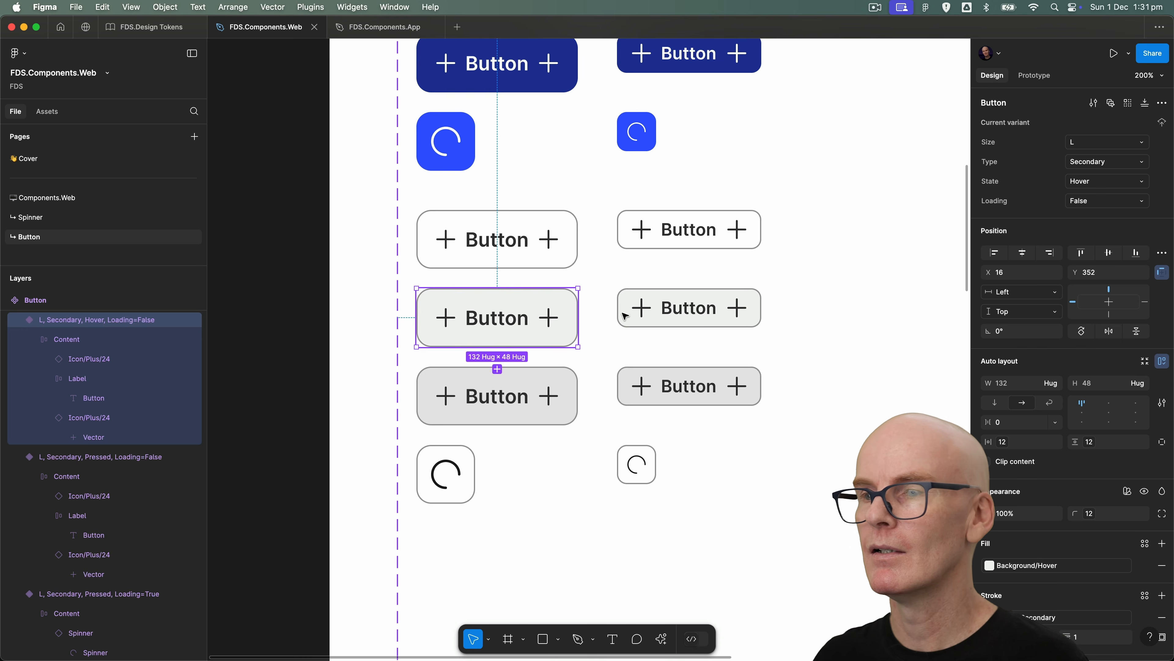
left_click(621, 311, "shift")
left_click(544, 384, "shift")
left_click(669, 388, "shift")
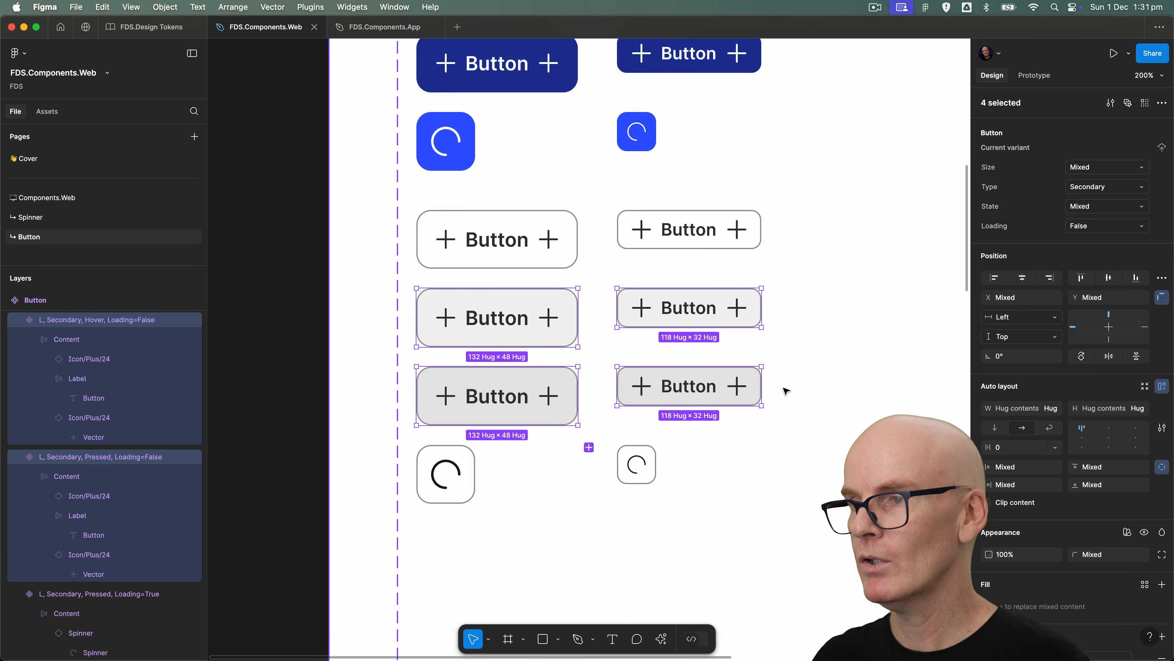
scroll(1078, 505, "down", 5)
scroll(1079, 504, "down", 3)
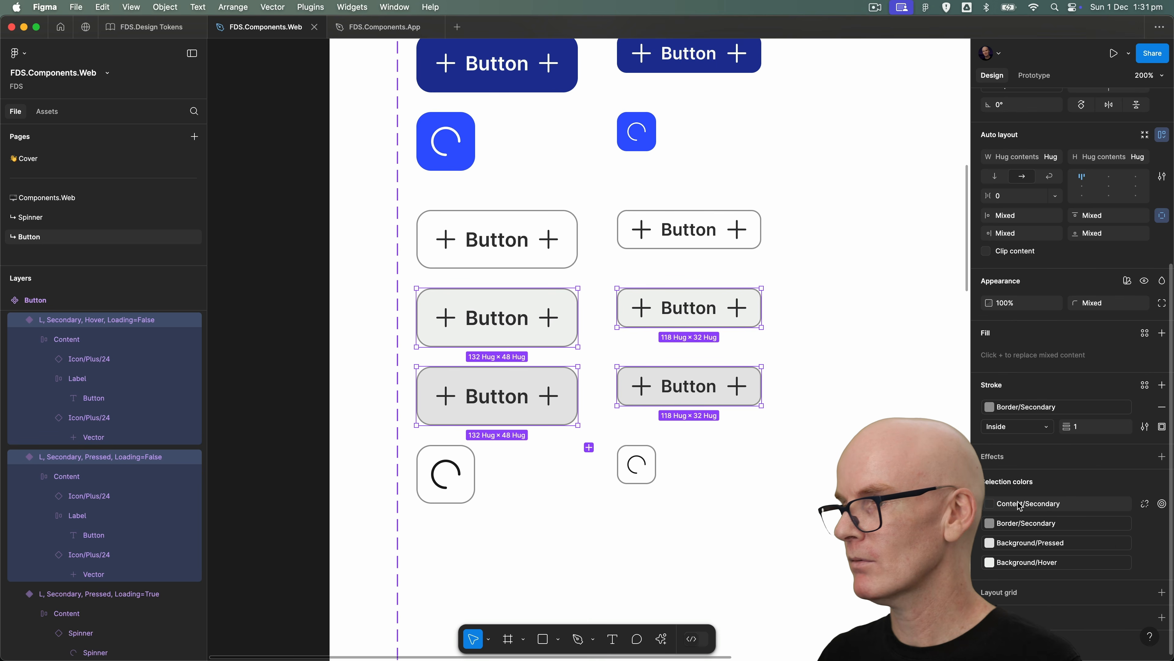
left_click(1031, 508)
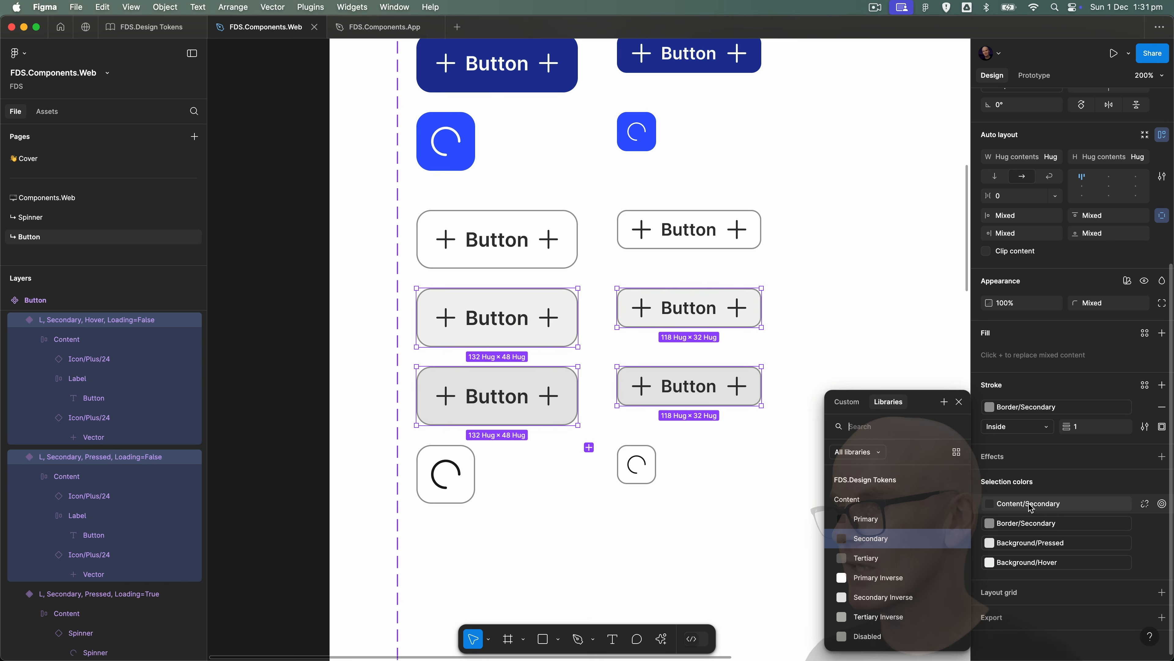
left_click(895, 522)
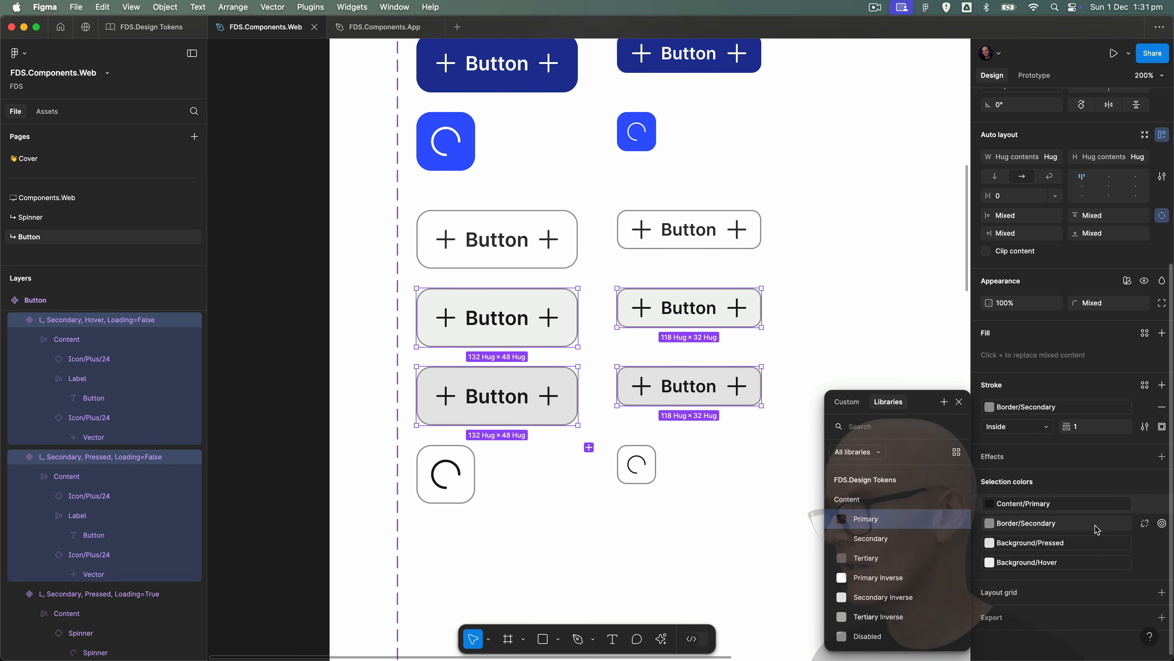
left_click(756, 463)
left_click(247, 342)
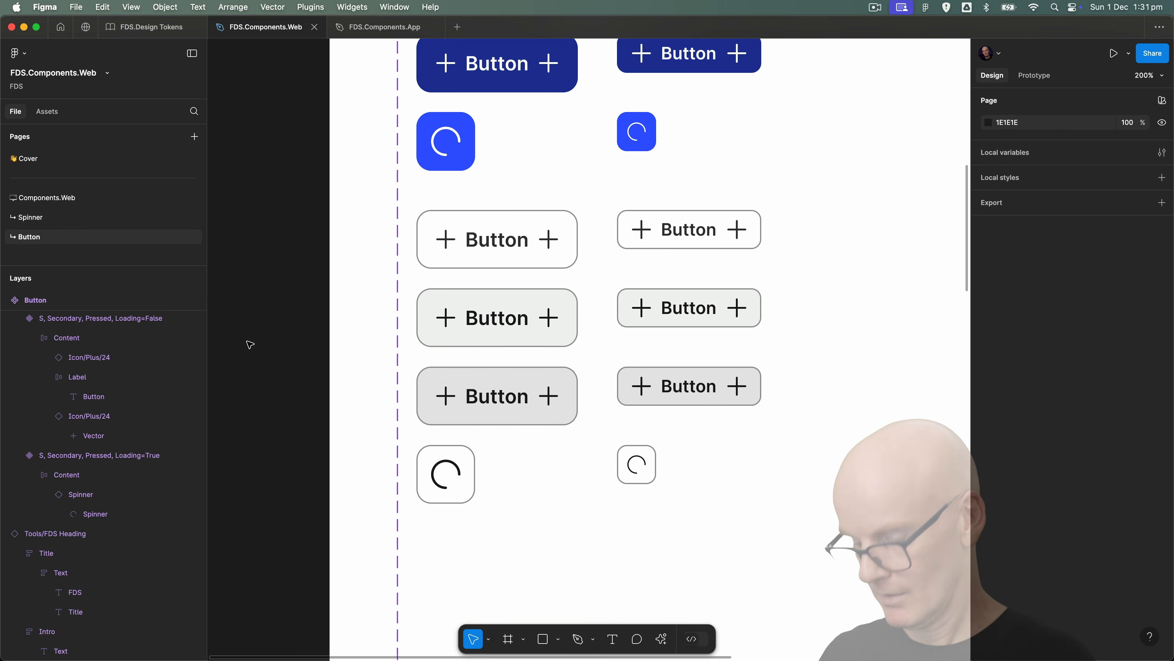
Step: Duplicate the eight Secondary variants below the originals and move the copies beneath the originals in the layer order
key("super+minus")
left_click_drag(493, 398, 356, 308)
left_click_drag(283, 179, 606, 342)
left_click_drag(381, 231, 413, 411)
scroll(109, 529, "down", 5)
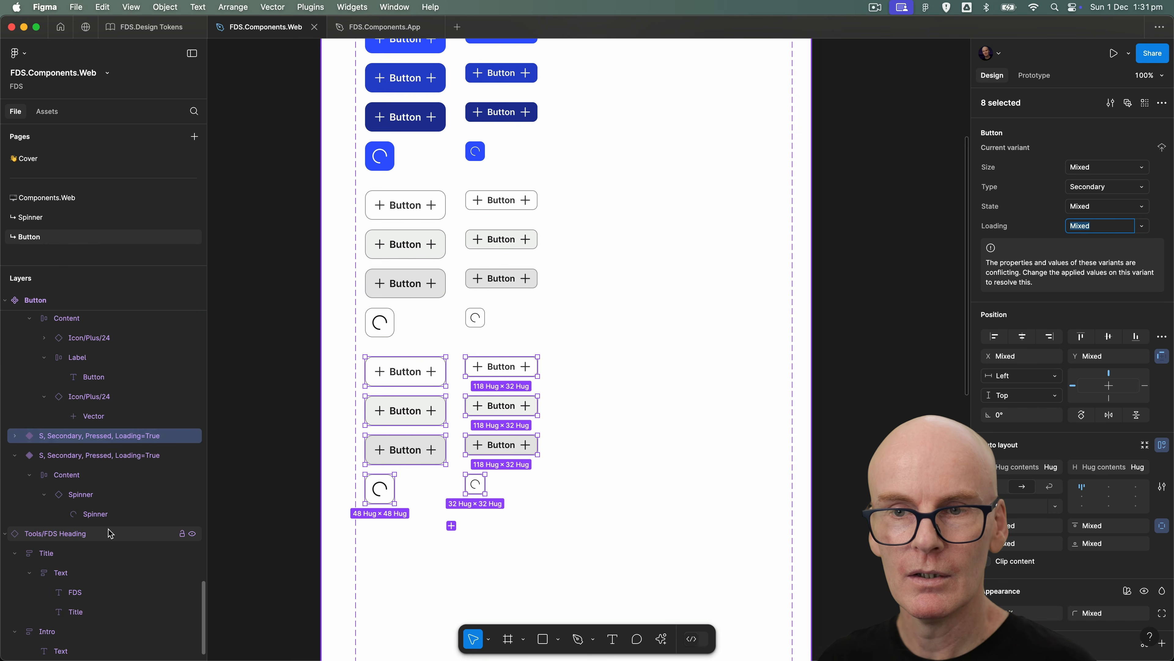
left_click_drag(90, 436, 94, 520)
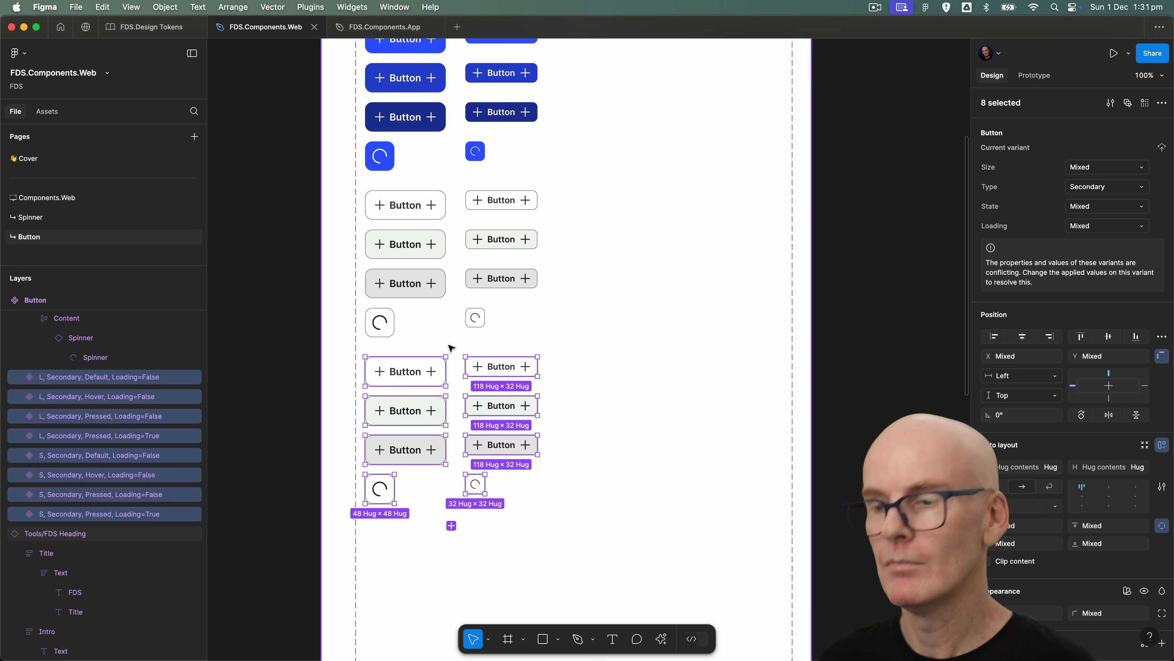
Step: Give the eight duplicated variants a new Type value Tertiary
key("shift+2")
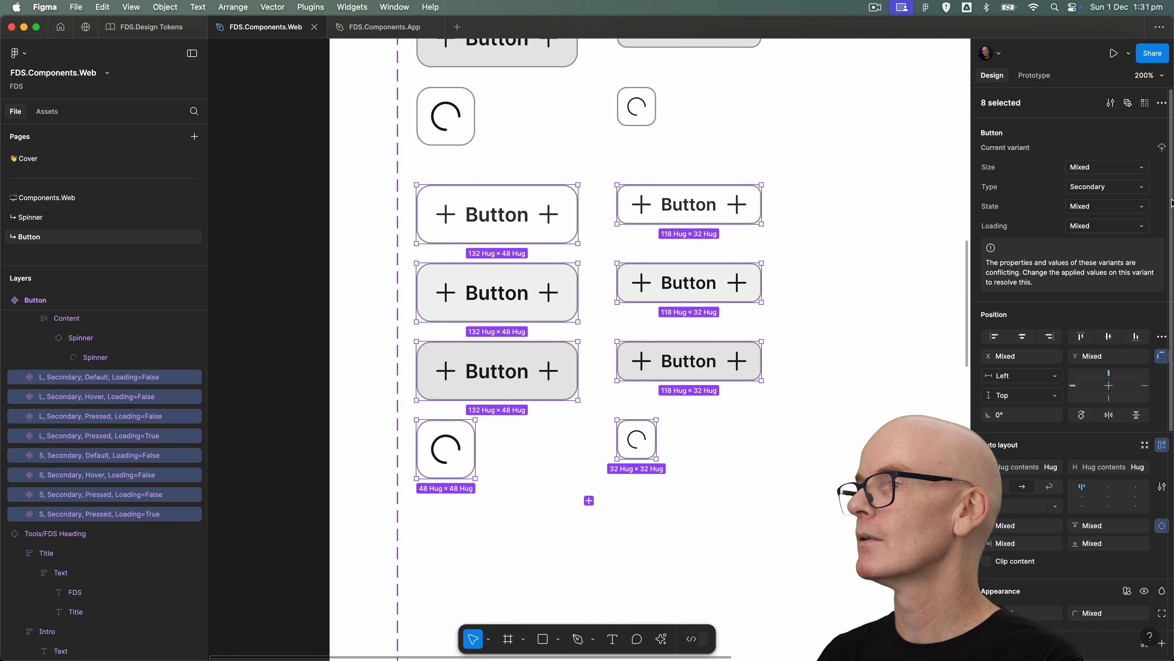
left_click(1144, 190)
left_click(1111, 217)
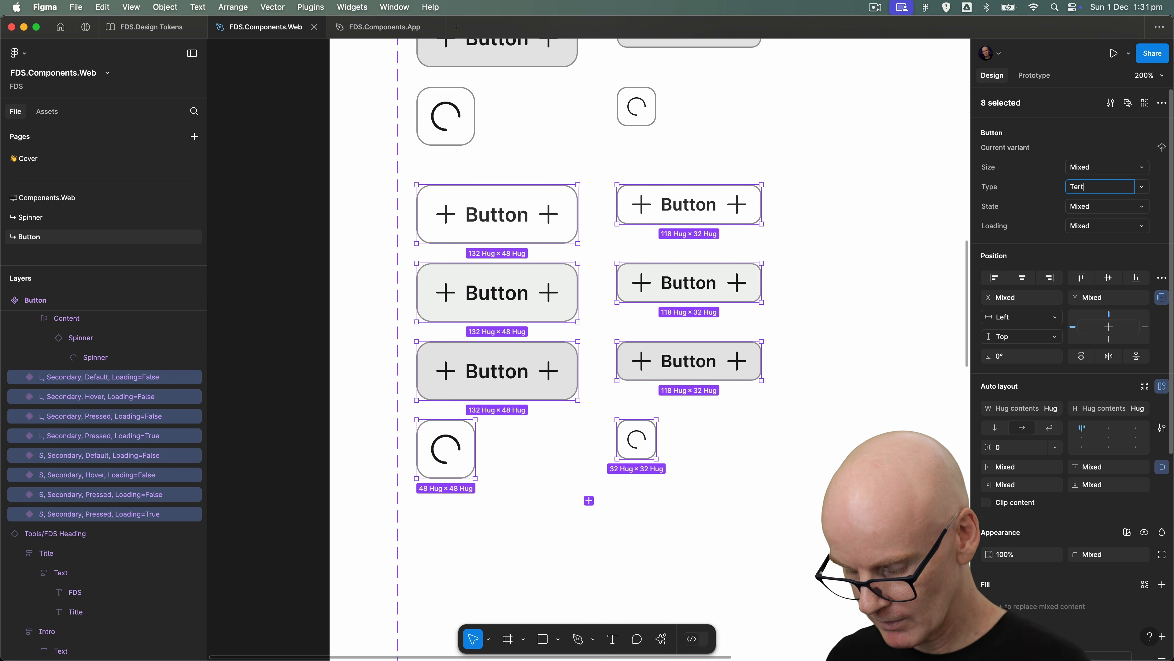
key("Return")
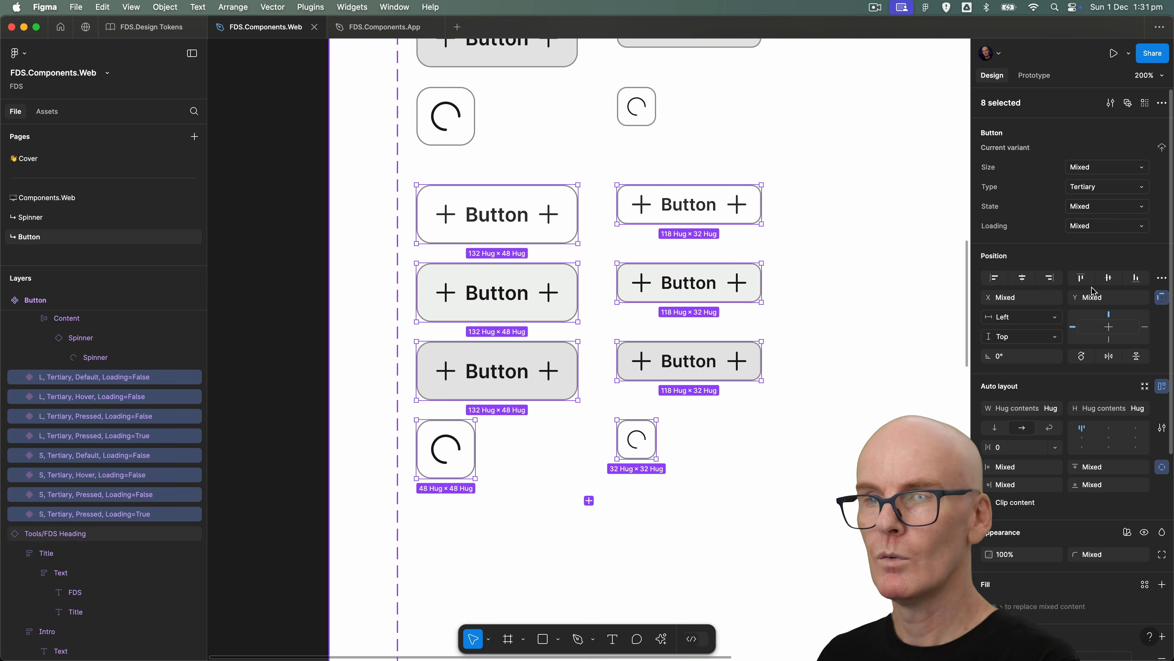
Step: Remove the stroke from all eight Tertiary Button variants
scroll(1094, 291, "down", 7)
left_click(1161, 349)
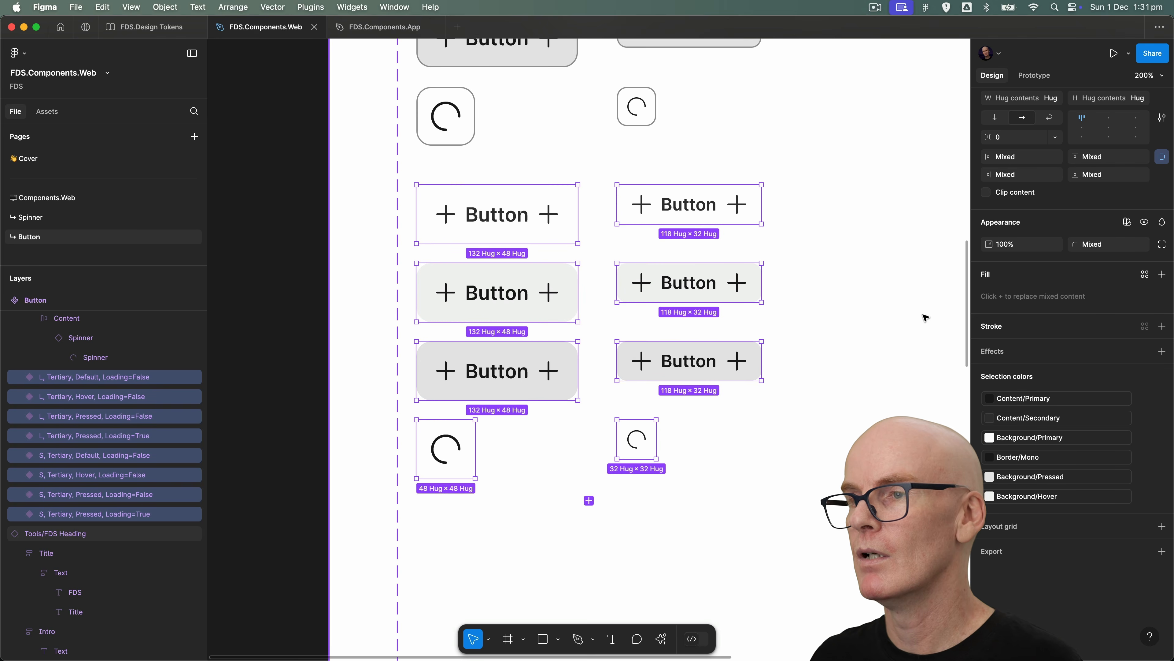
left_click(372, 178)
Step: Apply the Content/Link color to the labels and icons of the large and small Tertiary Default variants
left_click_drag(358, 172, 829, 252)
scroll(1045, 547, "down", 4)
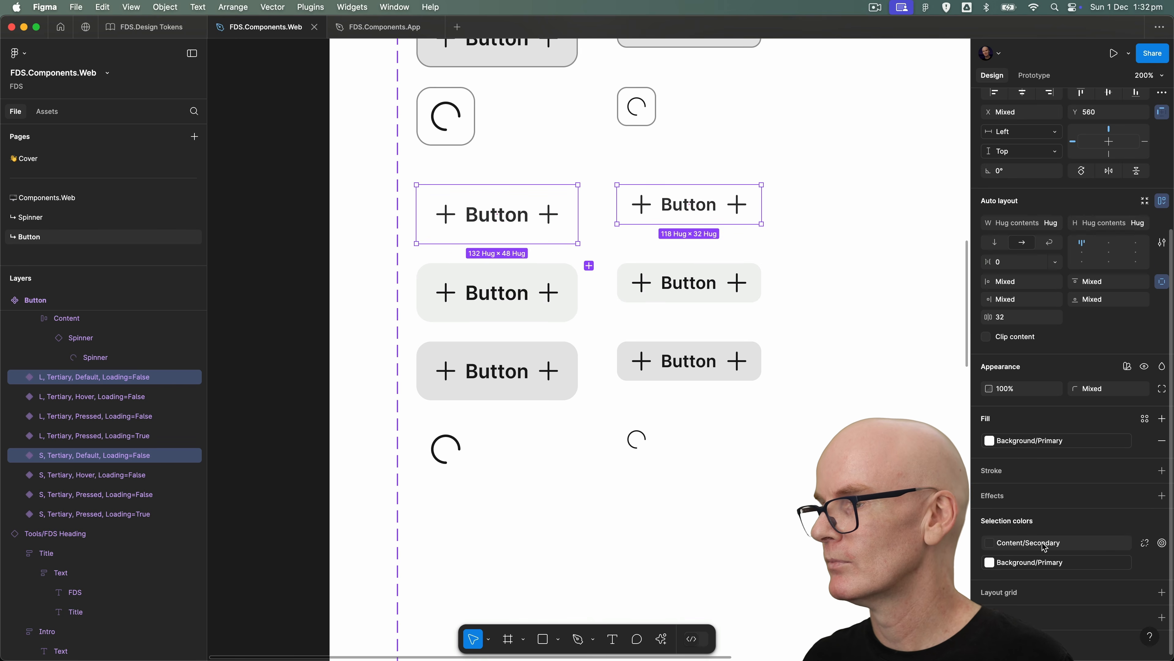
left_click(1026, 545)
left_click(886, 502)
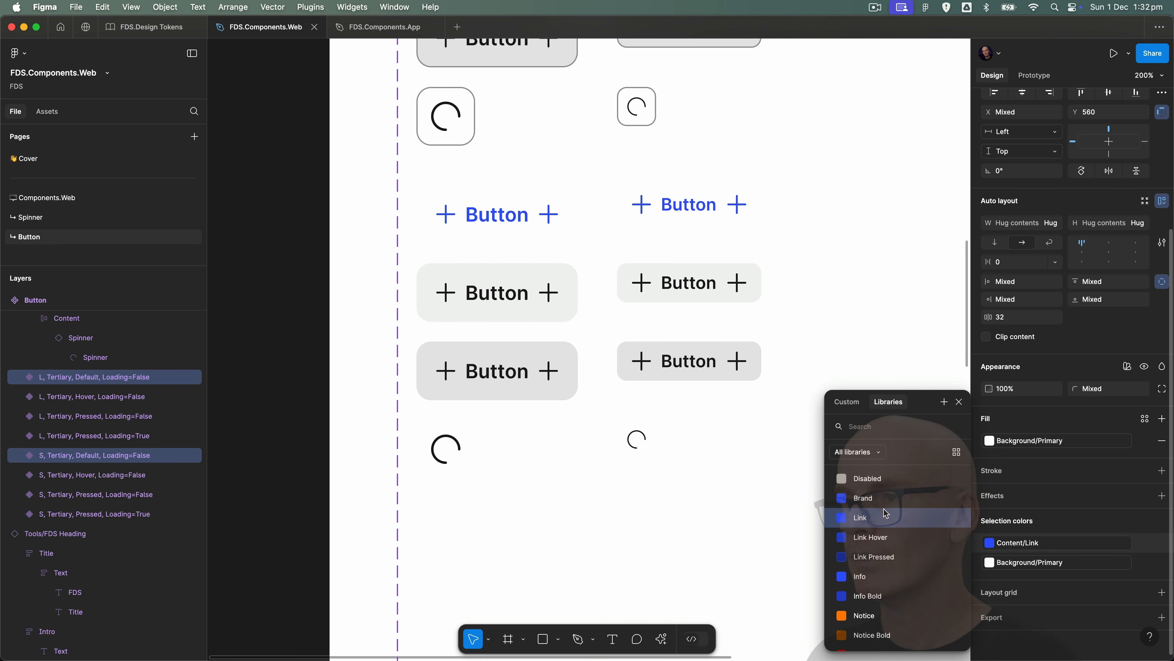
left_click(301, 265)
Step: Apply the Content/Link Hover color to the labels and icons of the large and small Tertiary Hover variants
left_click_drag(274, 247, 808, 328)
scroll(1029, 521, "down", 4)
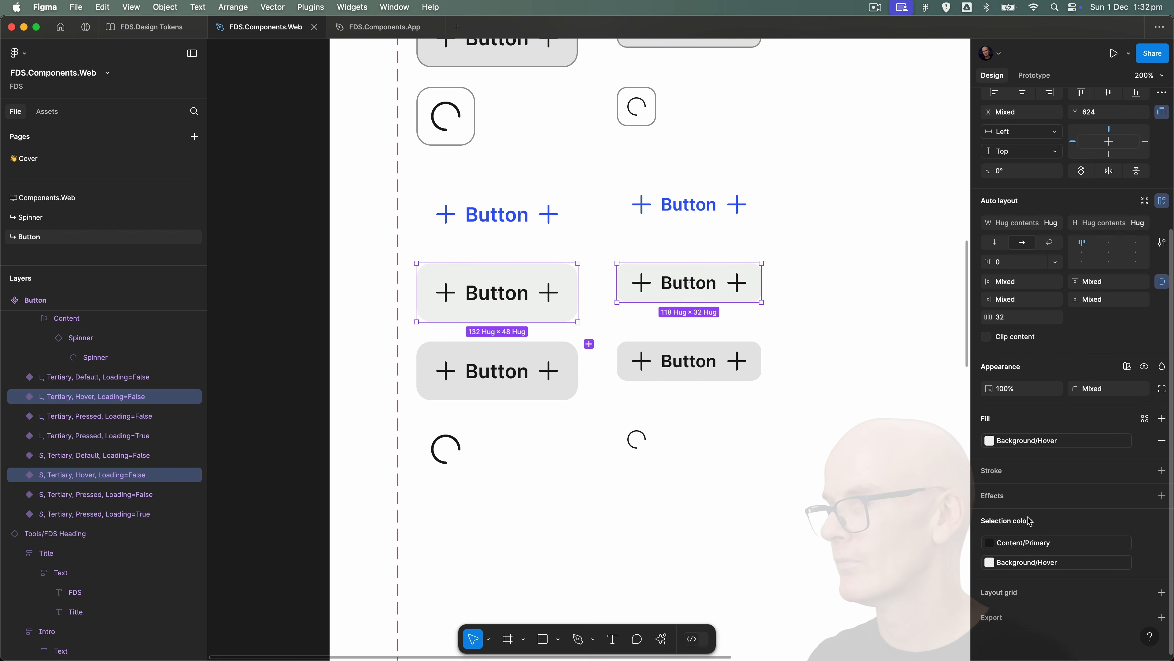
left_click(1036, 542)
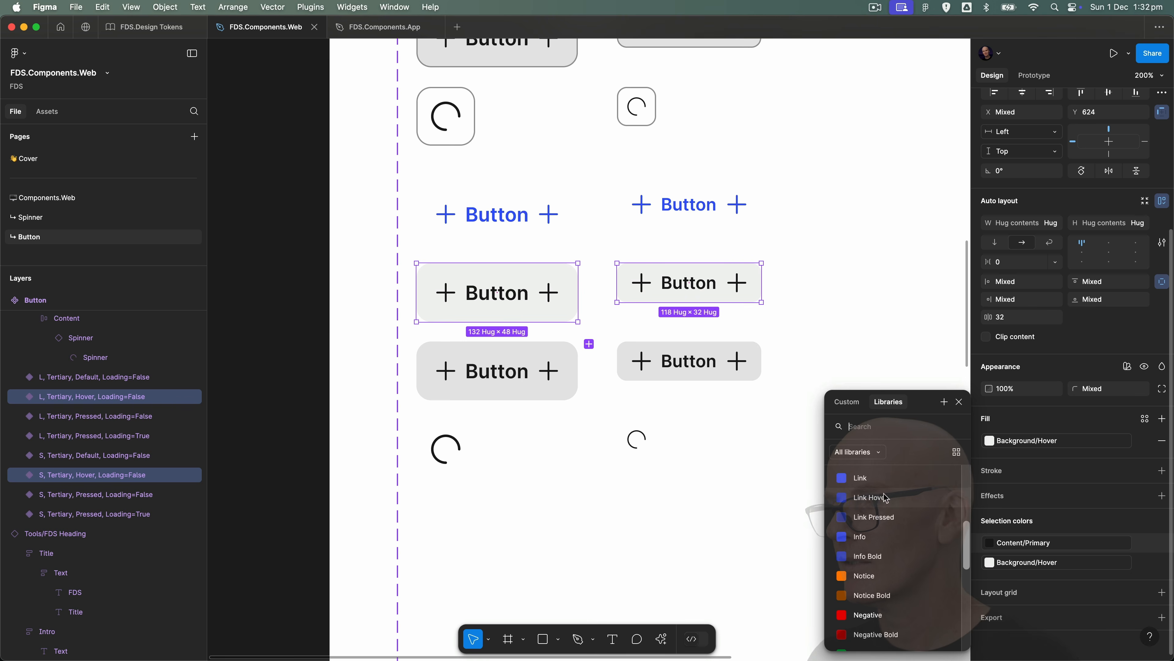
left_click(885, 498)
left_click(263, 326)
Step: Apply the Content/Link Pressed color to the labels and icons of the large and small Tertiary Pressed variants
left_click_drag(277, 324, 820, 414)
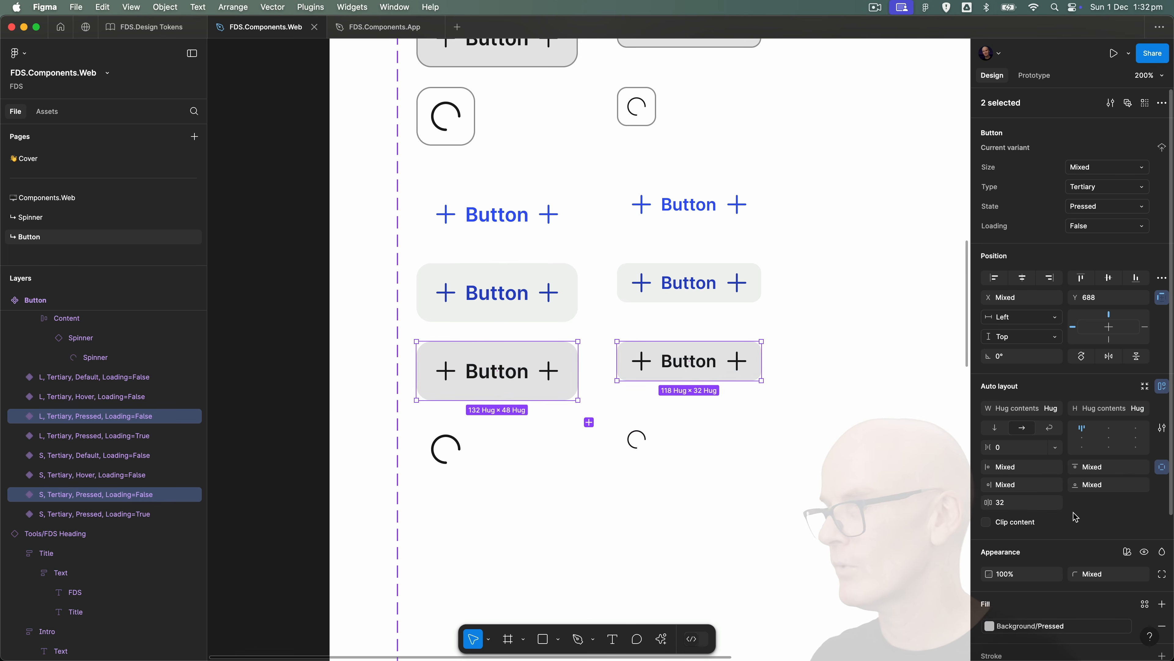
scroll(1075, 517, "down", 4)
left_click(1017, 545)
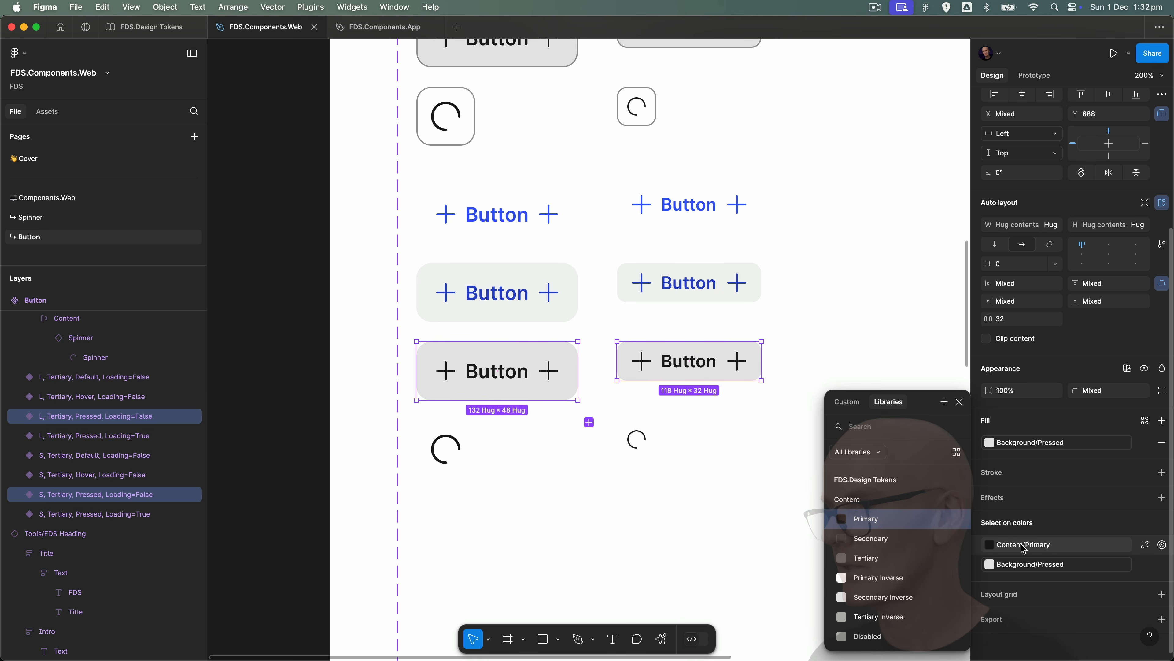
left_click(880, 518)
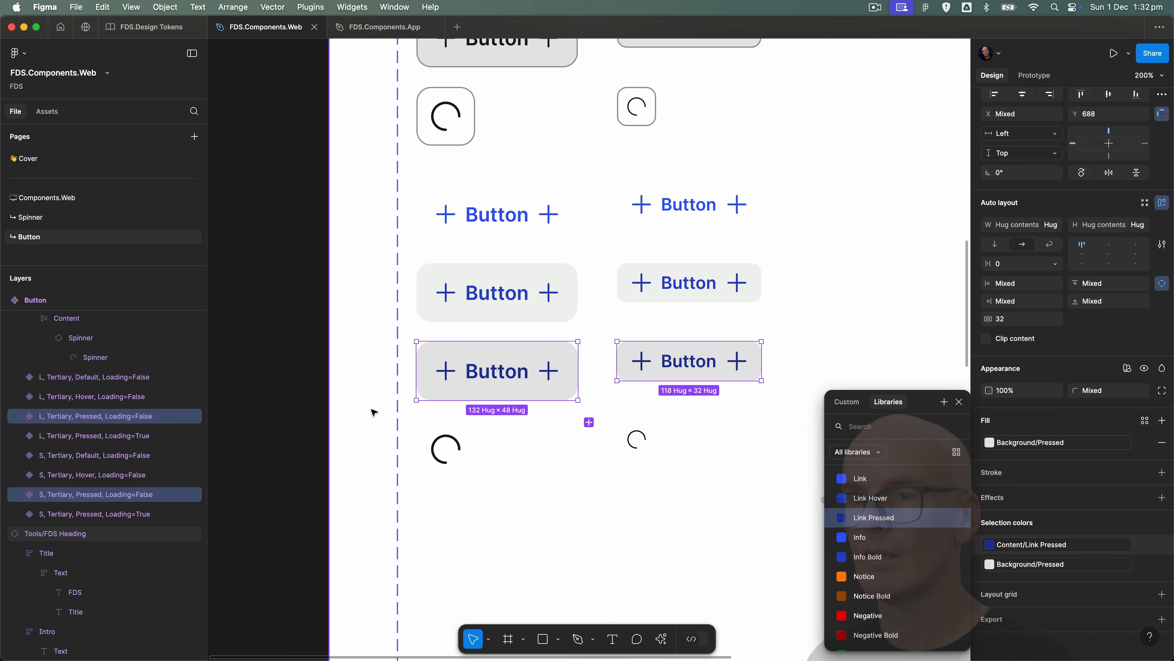
left_click(271, 286)
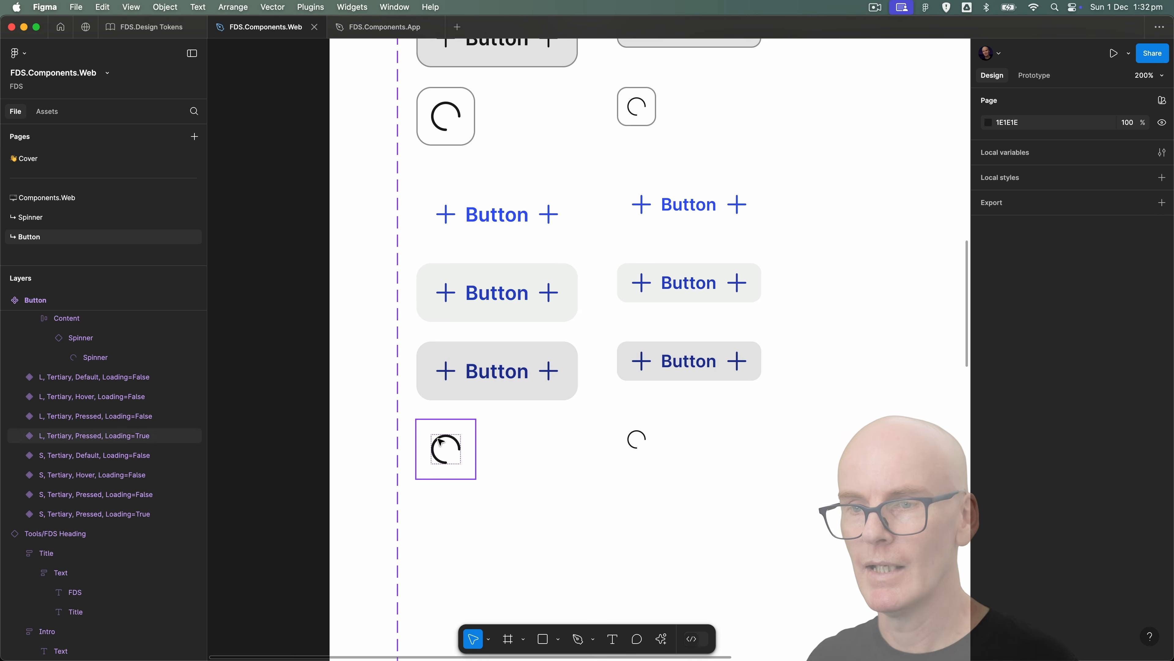
Step: Set the spinner Type to Primary in both the large and small Tertiary loading variants
left_click(435, 445, "super")
left_click(93, 470)
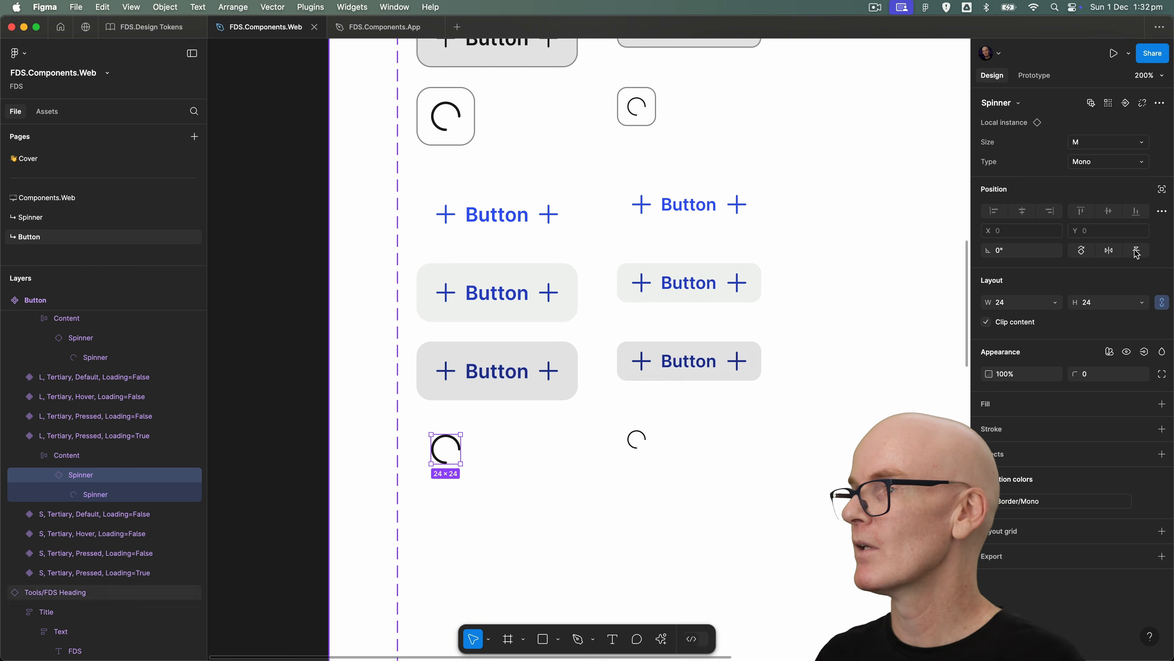
left_click(1102, 167)
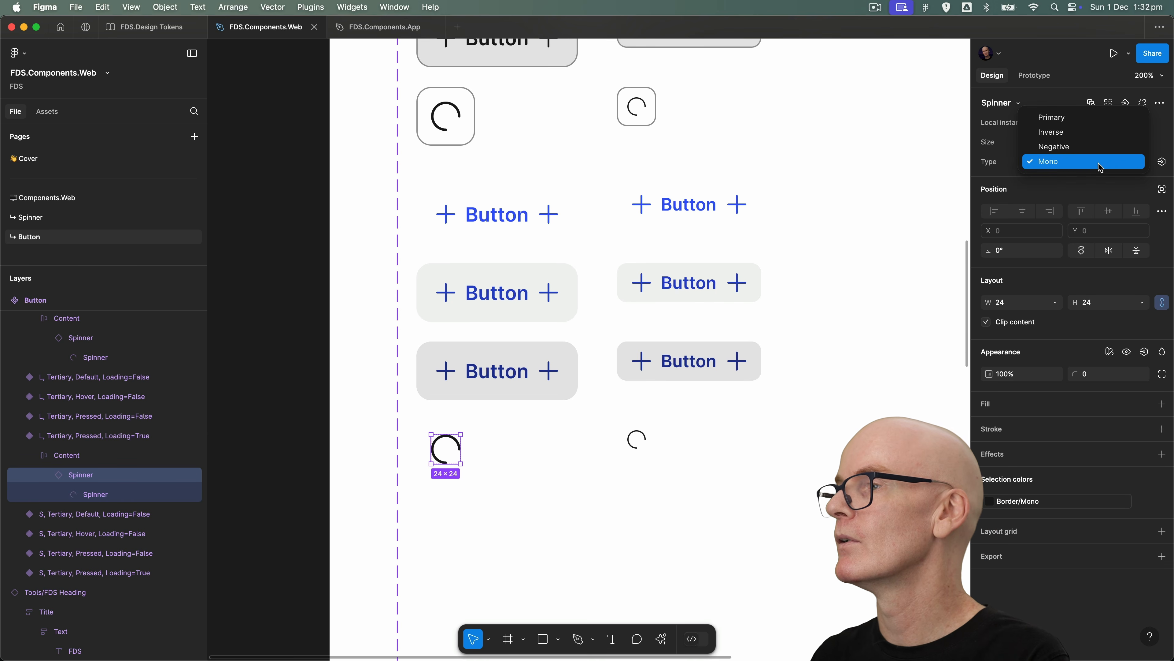
left_click(1079, 121)
left_click(627, 443, "super")
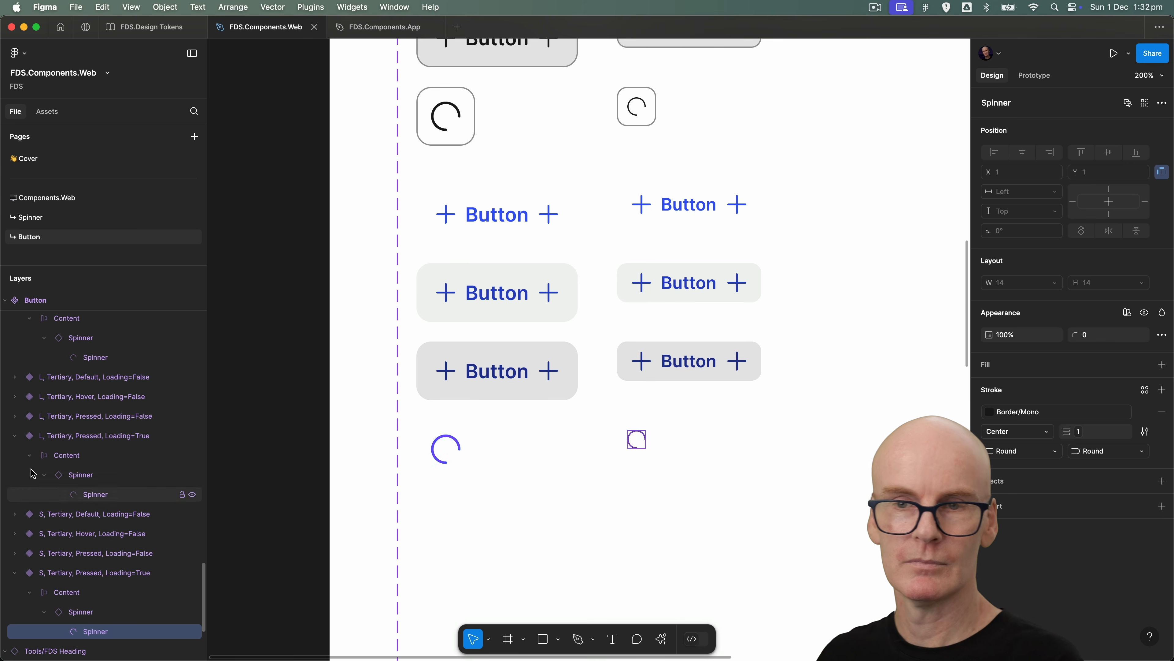
left_click(92, 614)
left_click(1077, 159)
left_click(1080, 115)
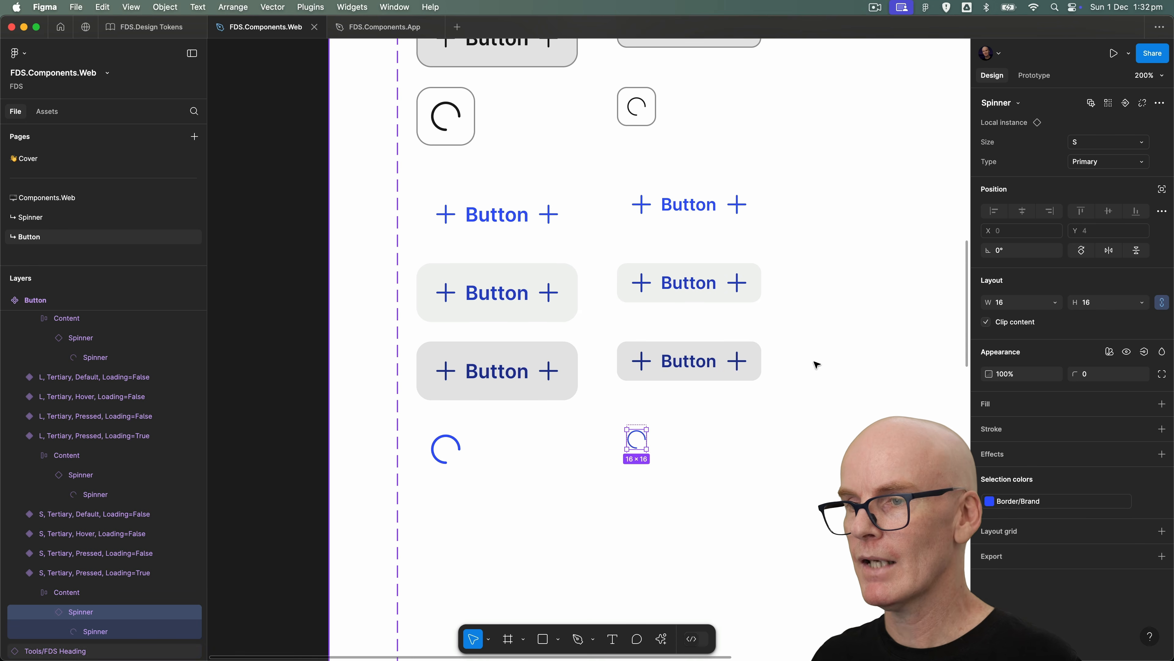
left_click(816, 365)
Step: Duplicate the eight Secondary variants below the Tertiary ones and move the copies to the end of the Button set's layer order
key("super+minus")
key("space")
left_click_drag(663, 294, 701, 448)
left_click(315, 342)
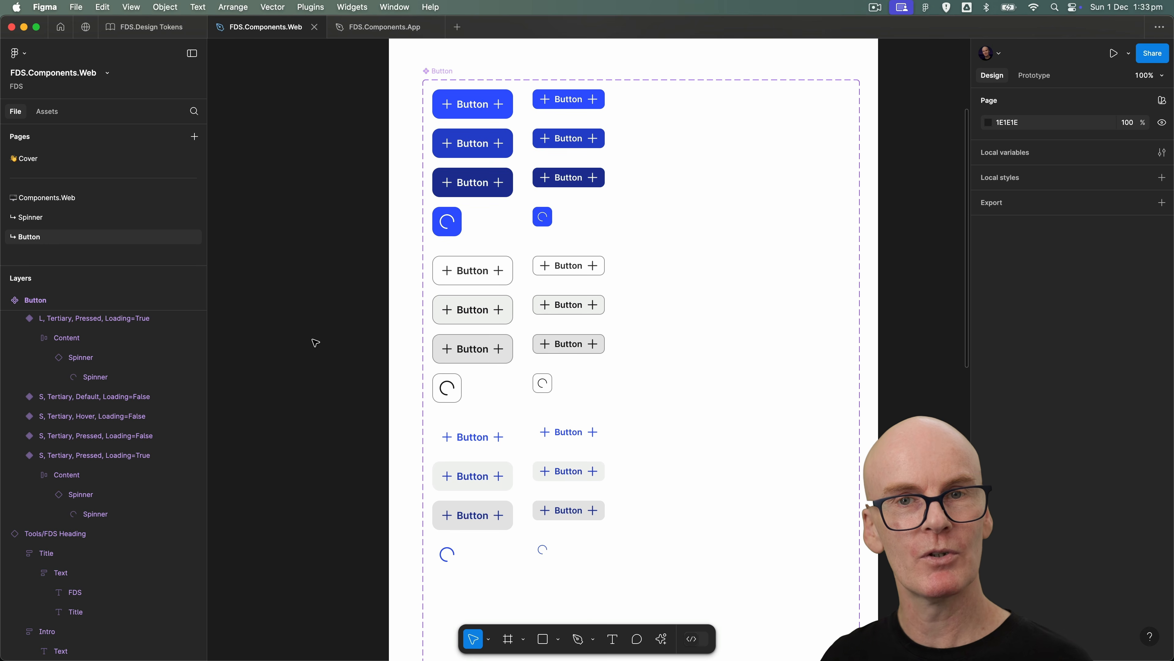
scroll(300, 301, "down", 5)
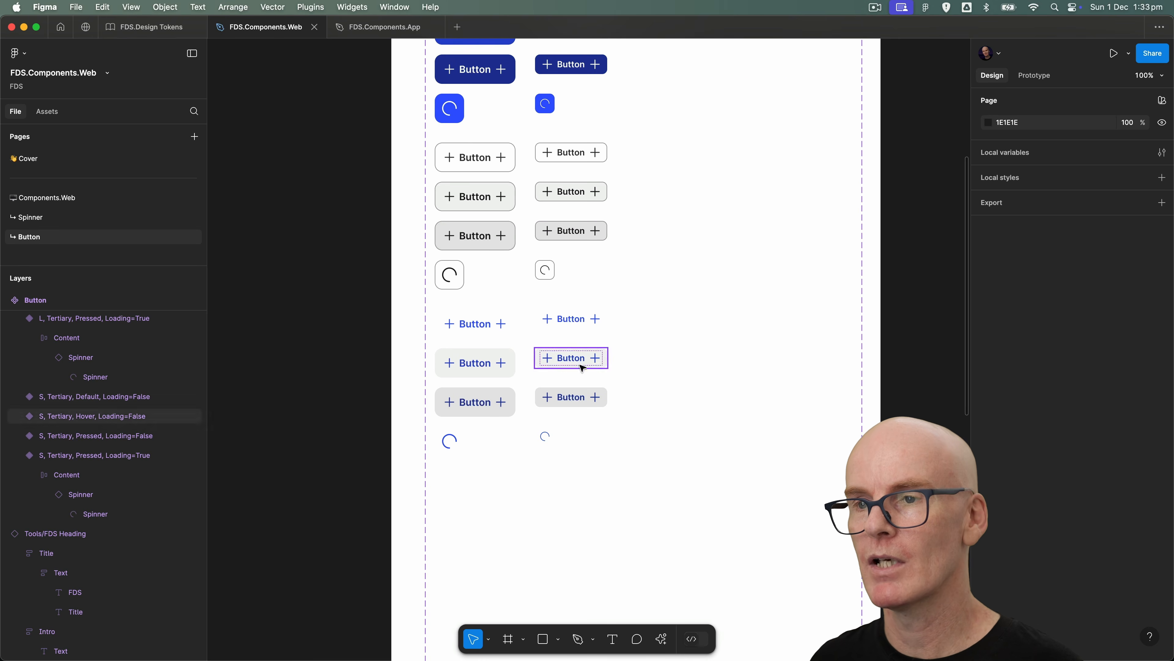
left_click_drag(353, 138, 642, 303)
left_click_drag(487, 160, 511, 497)
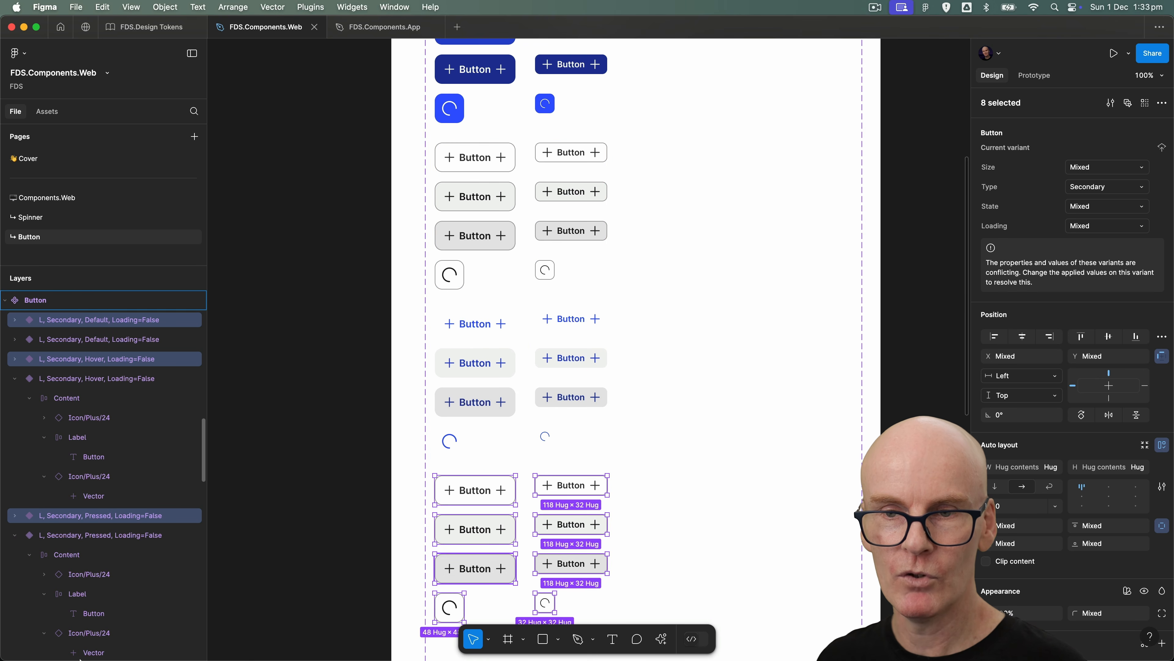
scroll(112, 457, "down", 6)
left_click_drag(62, 465, 66, 611)
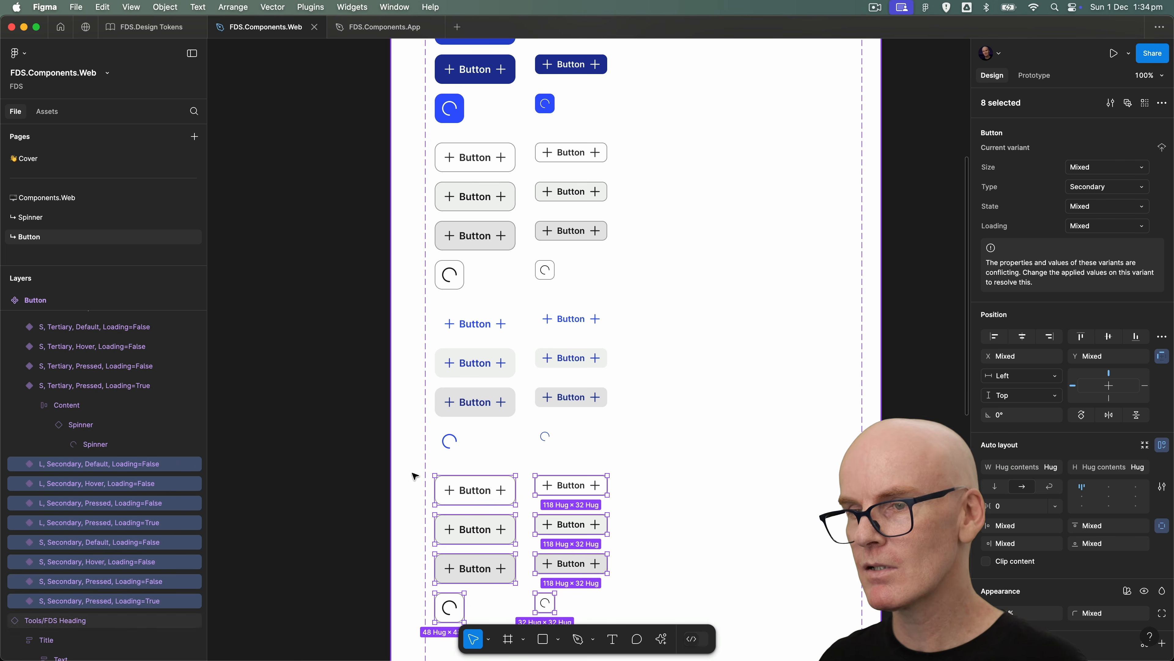
Step: Remove the stroke from the eight duplicated Secondary variants
scroll(504, 434, "down", 3)
key("super+plus")
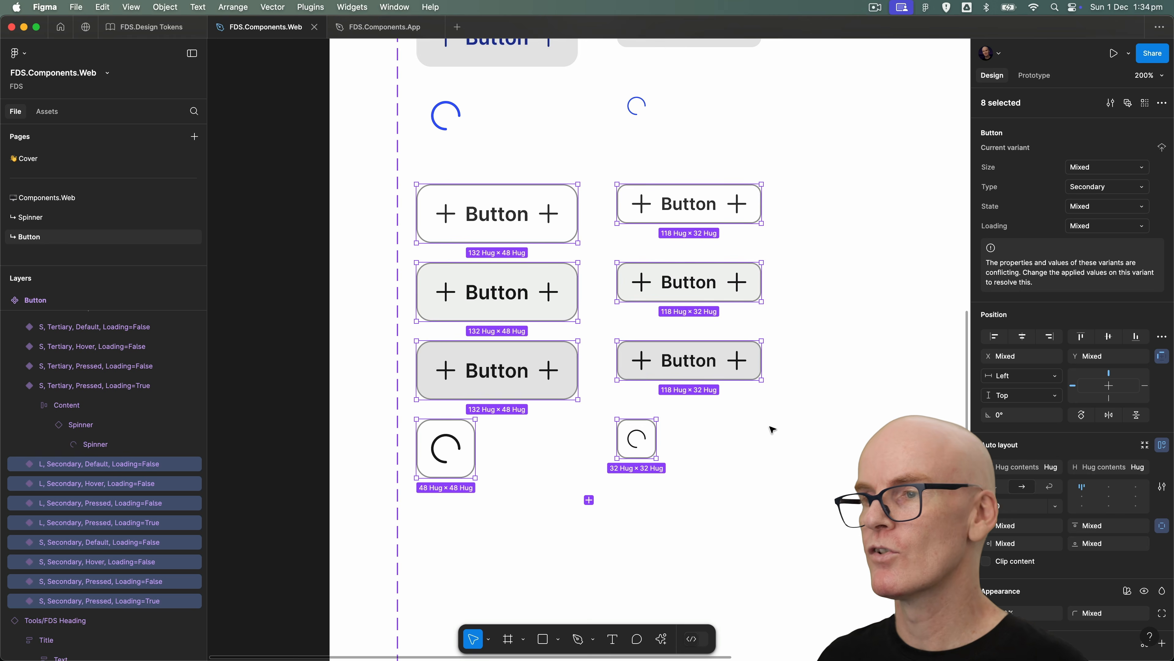
scroll(774, 433, "right", 2)
scroll(1127, 377, "down", 8)
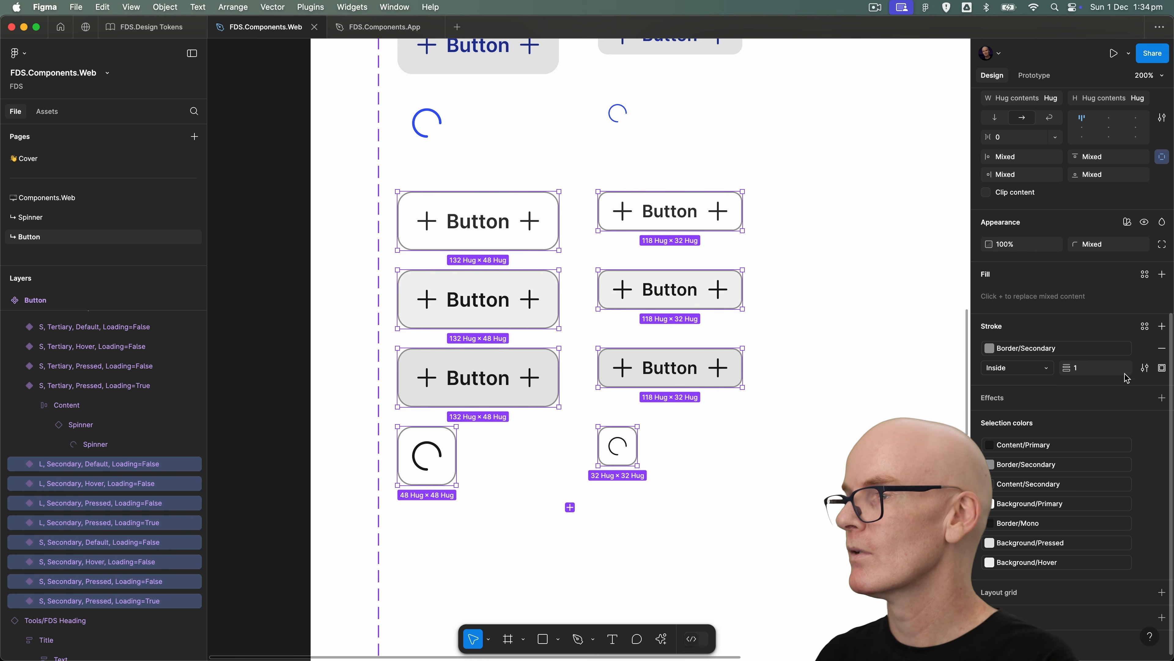
left_click(1161, 348)
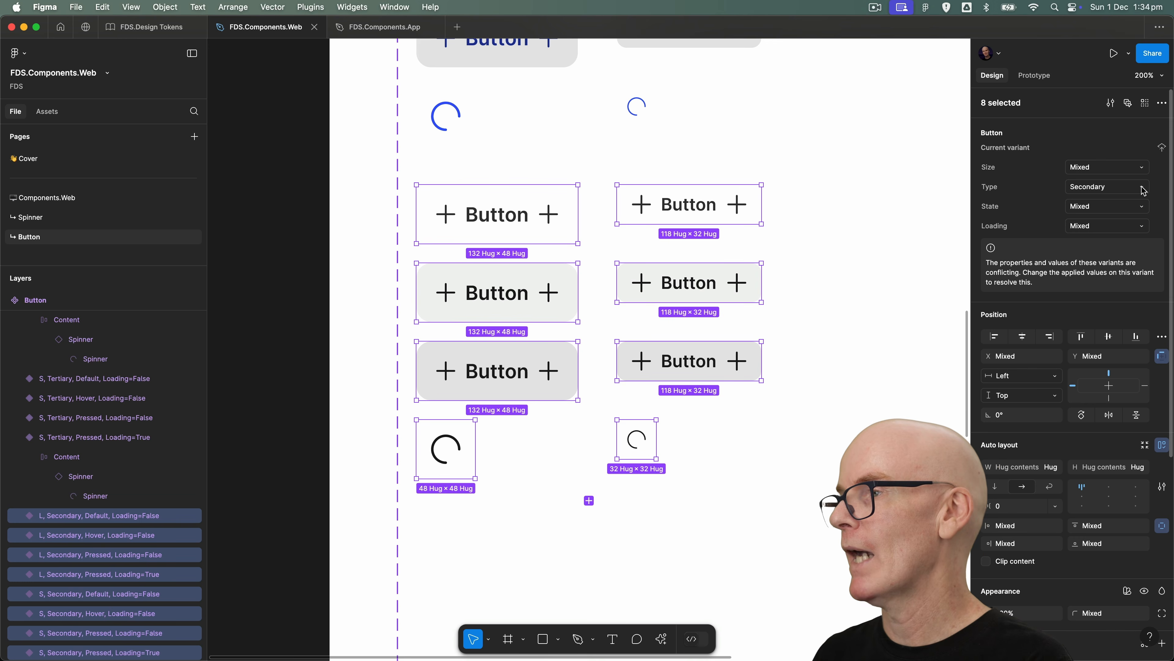
Step: Give the eight duplicated variants a new Type value Tertiary Mono
left_click(1143, 191)
left_click(1119, 231)
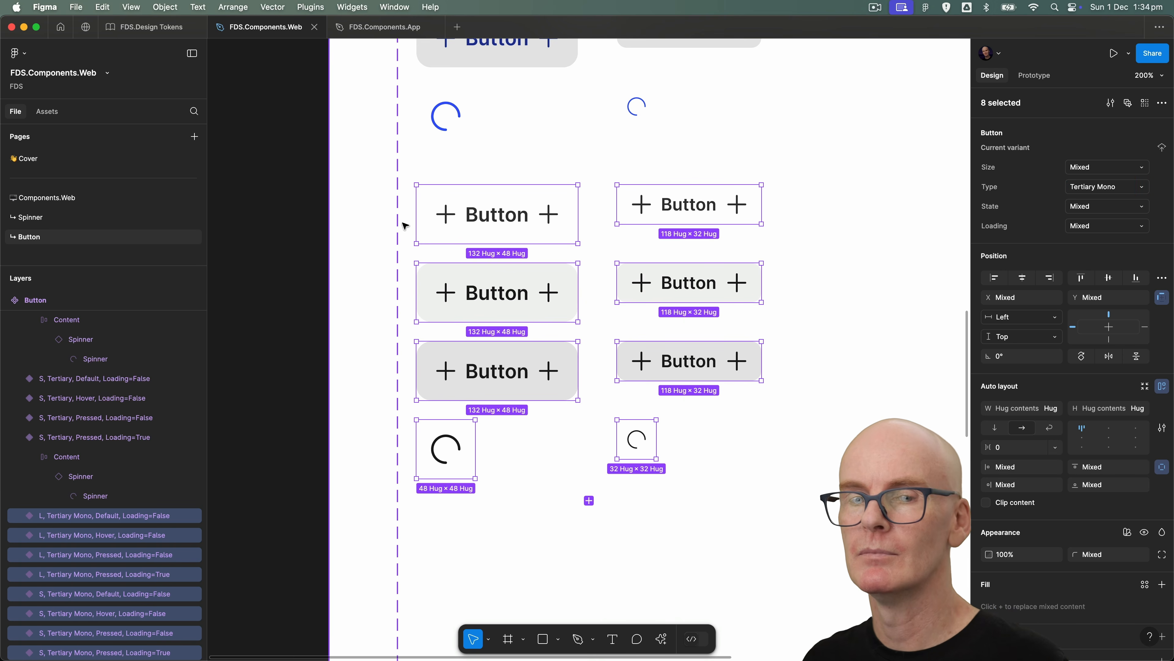
left_click(334, 199)
Step: Resize the Button component set to fit its variants
key("shift+0")
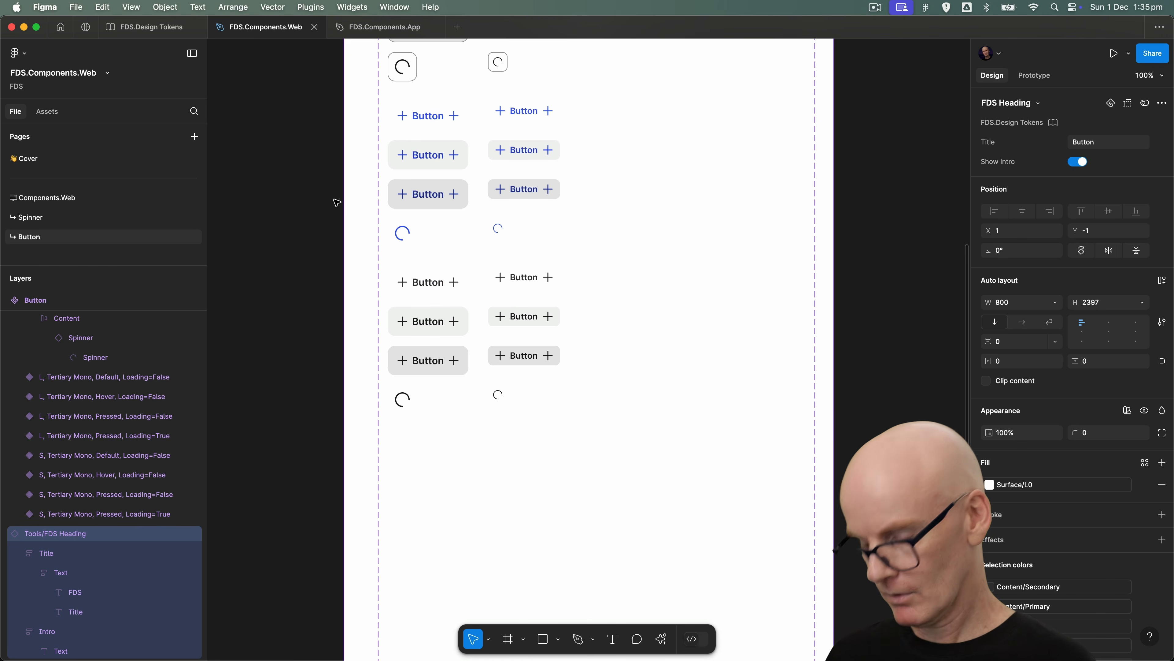
key("minus")
left_click_drag(612, 250, 537, 303)
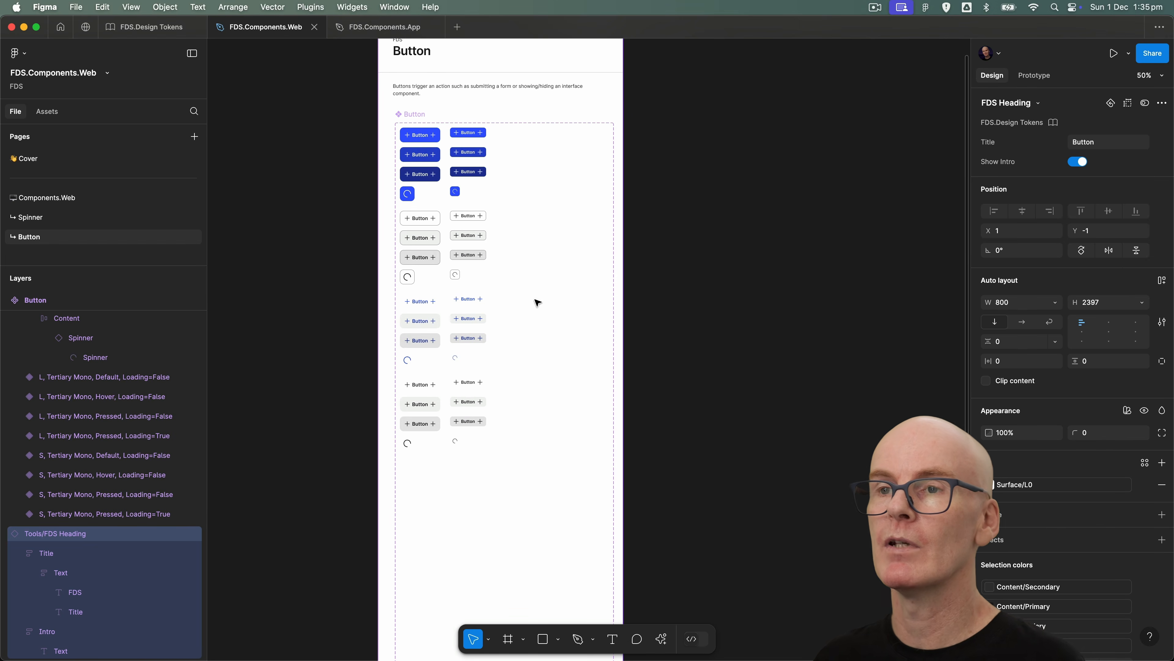
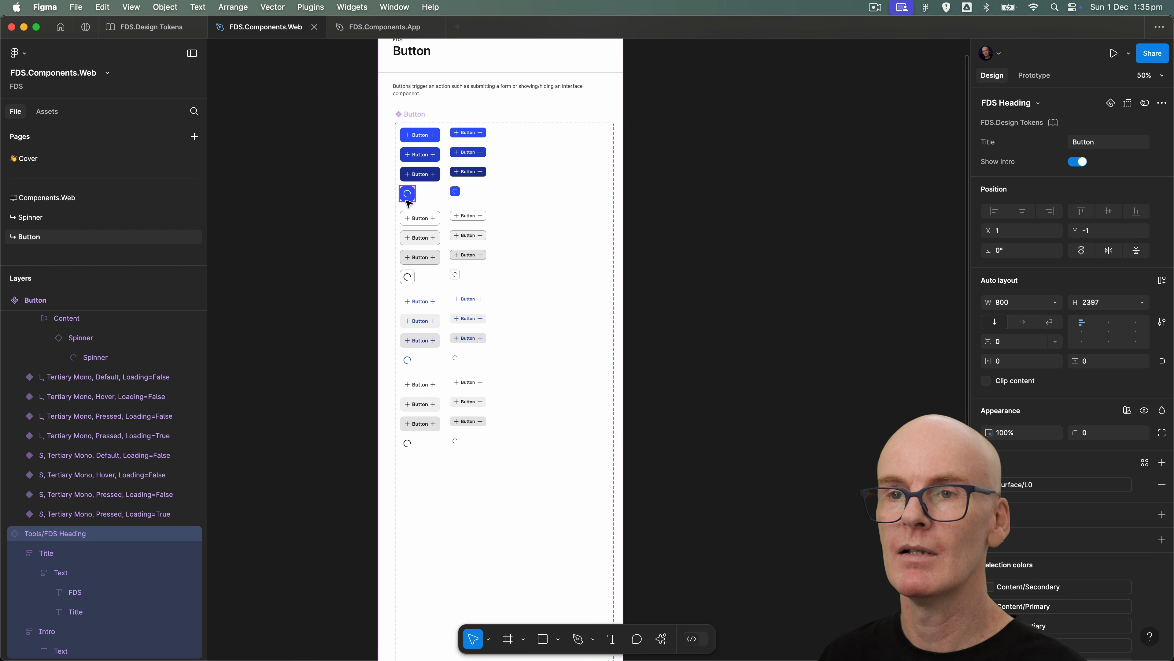
left_click(349, 206)
left_click(416, 116)
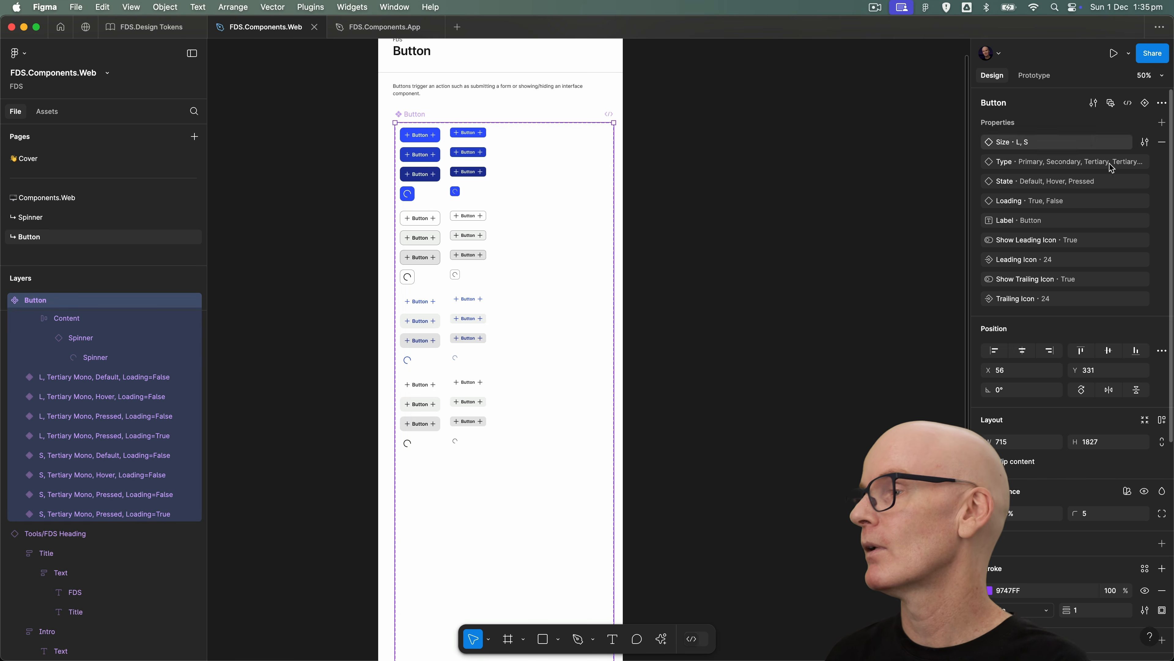
left_click(1146, 421)
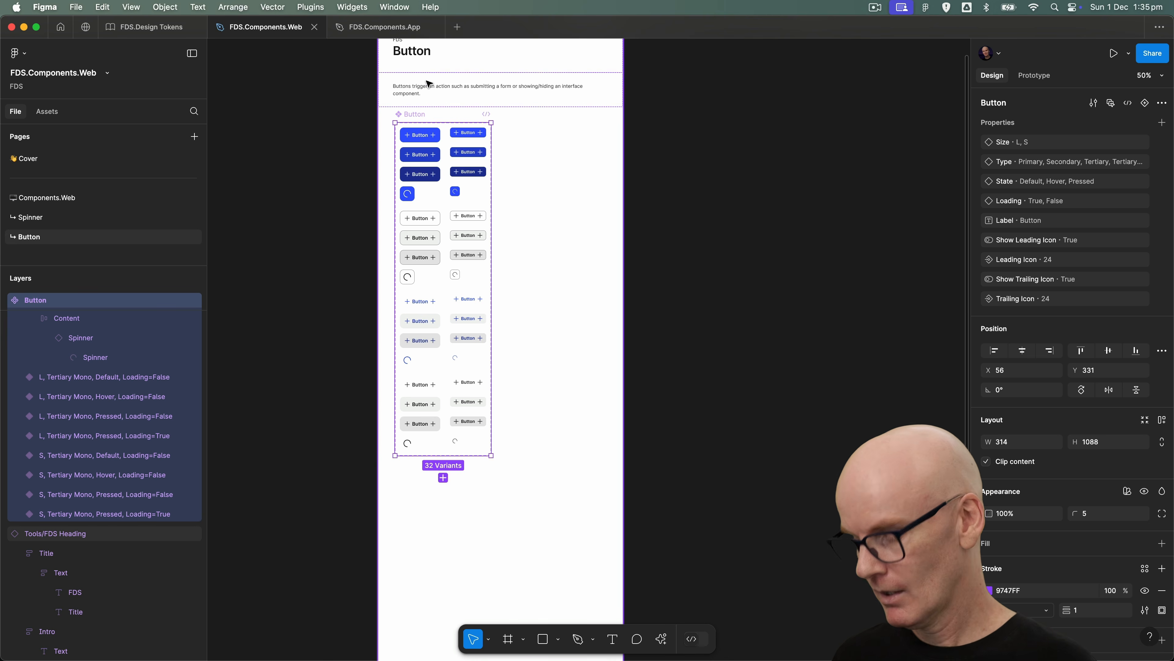
Step: Nudge the Button component set to X 49, Y 327 so its edge aligns with the heading text
key("super+equal")
left_click_drag(602, 181, 624, 477)
left_click_drag(666, 148, 594, 253)
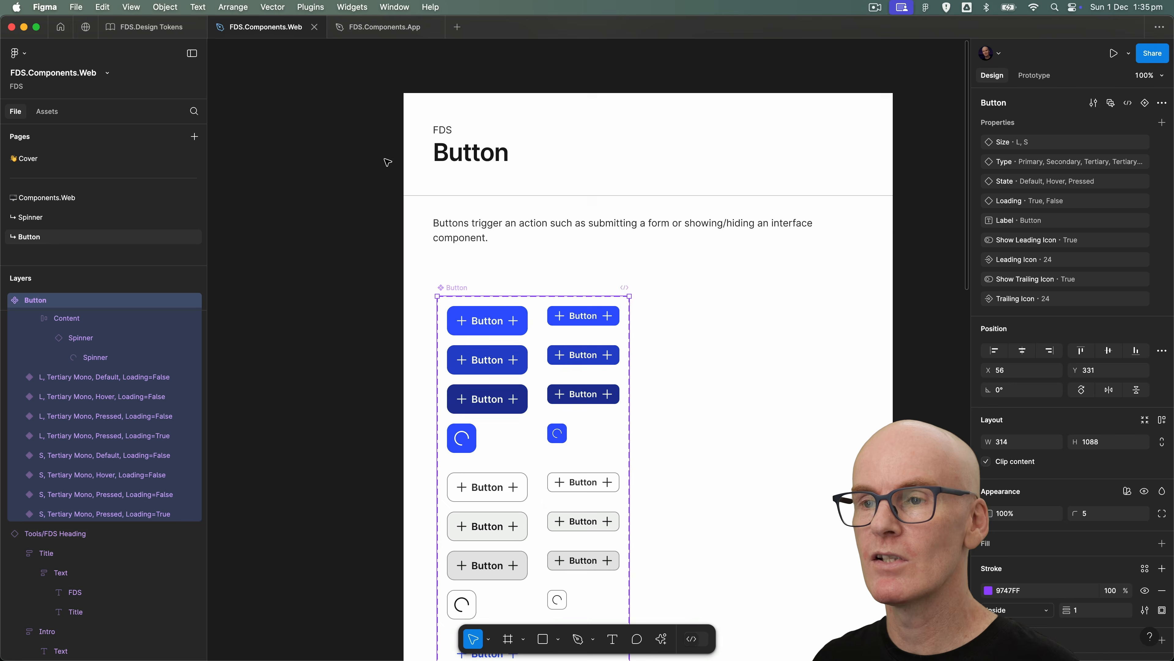
key("alt")
key("Up")
key("Up")
key("Up")
key("Up")
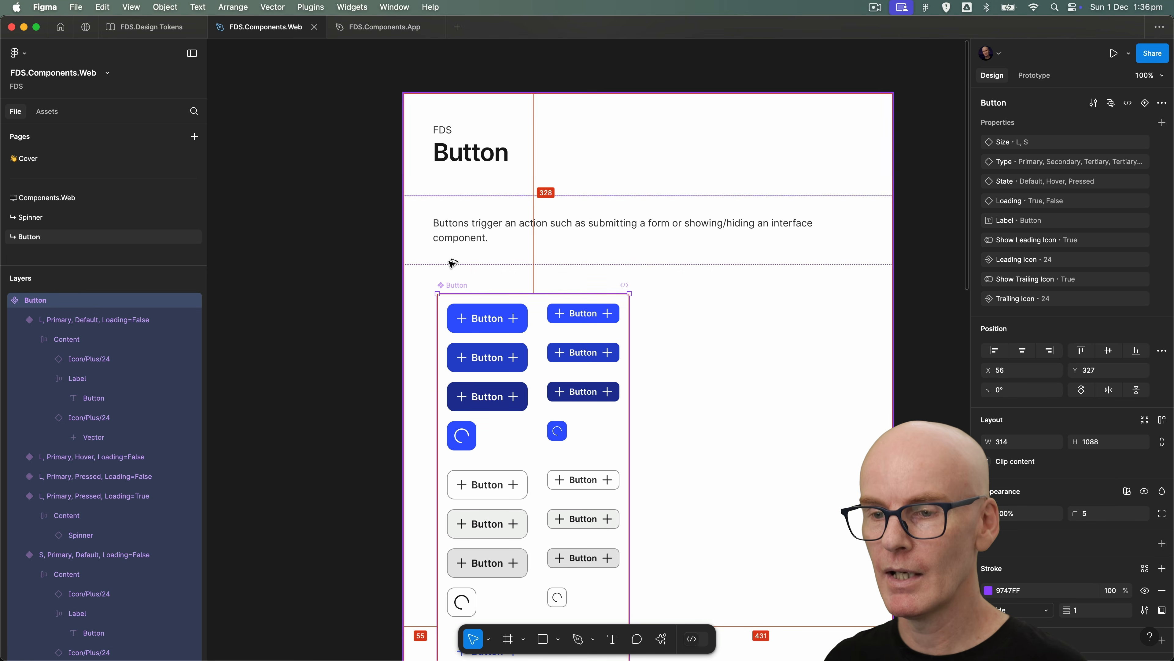
key("Left")
key("Left")
key("Left")
key("Left")
key("Left")
key("Left")
key("Left")
key("Left")
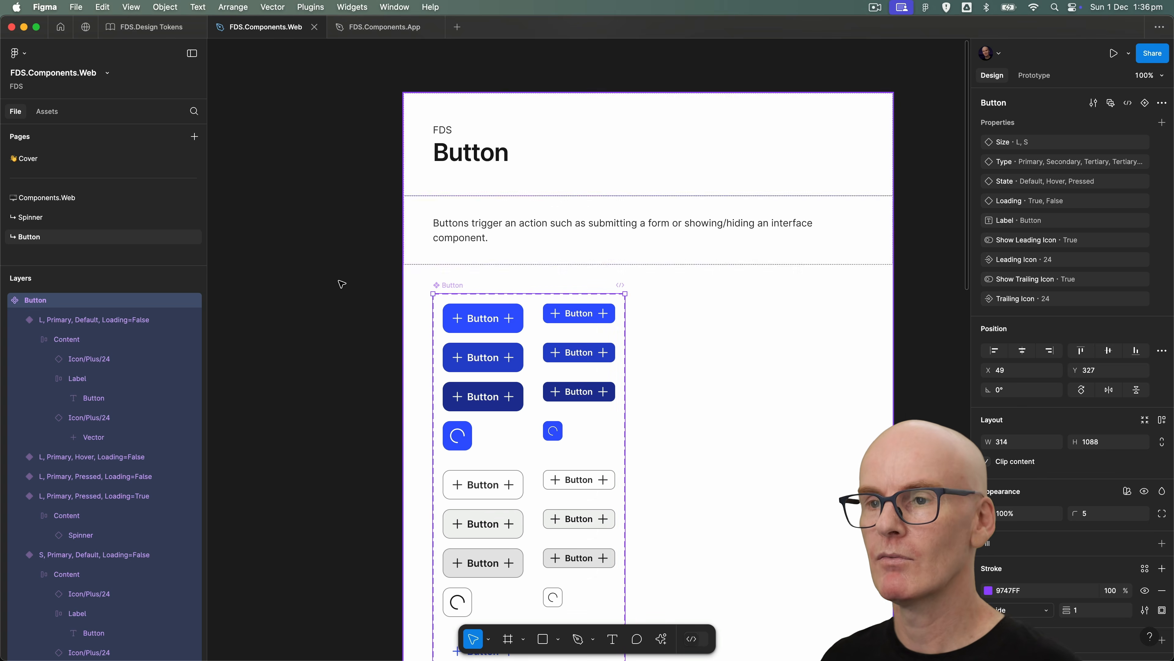
left_click(342, 268)
Step: Shorten the FDS Heading frame to about 1416 high so it ends at the component set's lower edge
key("super+minus")
left_click_drag(670, 359, 539, 201)
key("super+minus")
left_click(535, 479)
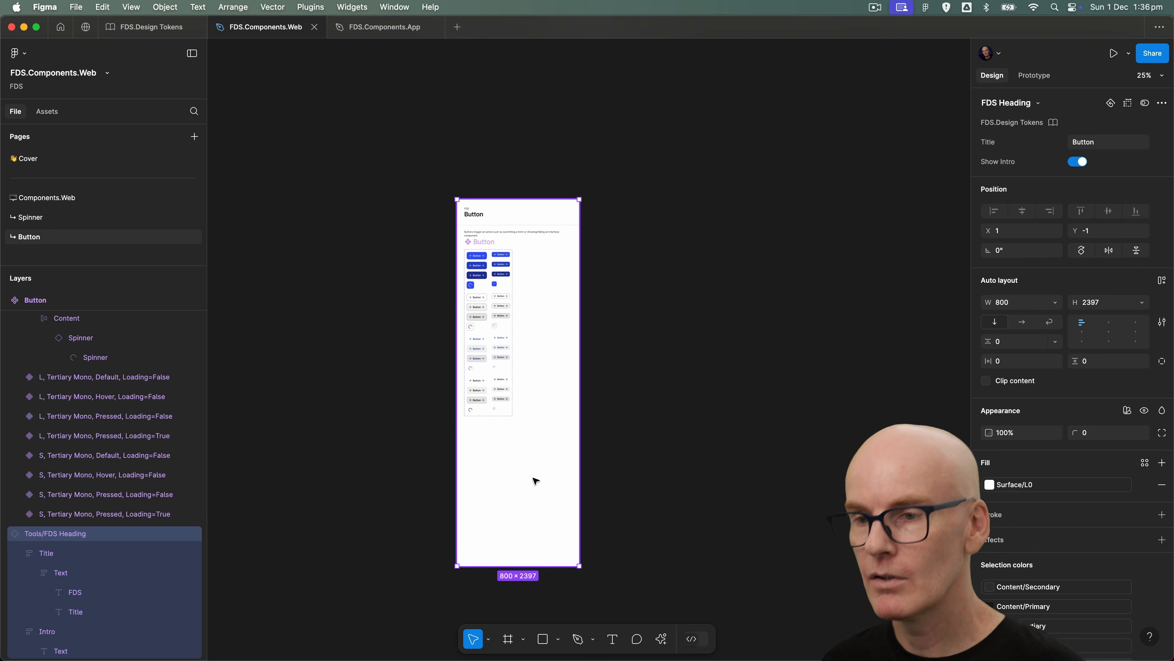
left_click_drag(513, 568, 521, 416)
key("shift+2")
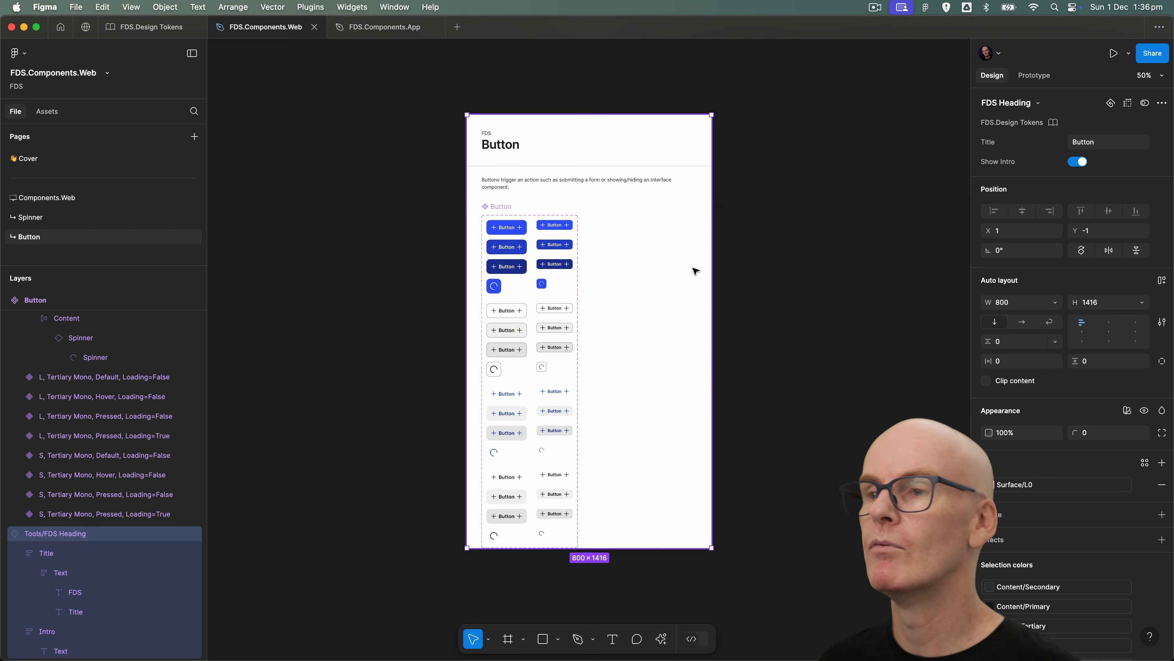
Step: Increase the height of the FDS Heading frame by 64 to 1480
left_click(1107, 307)
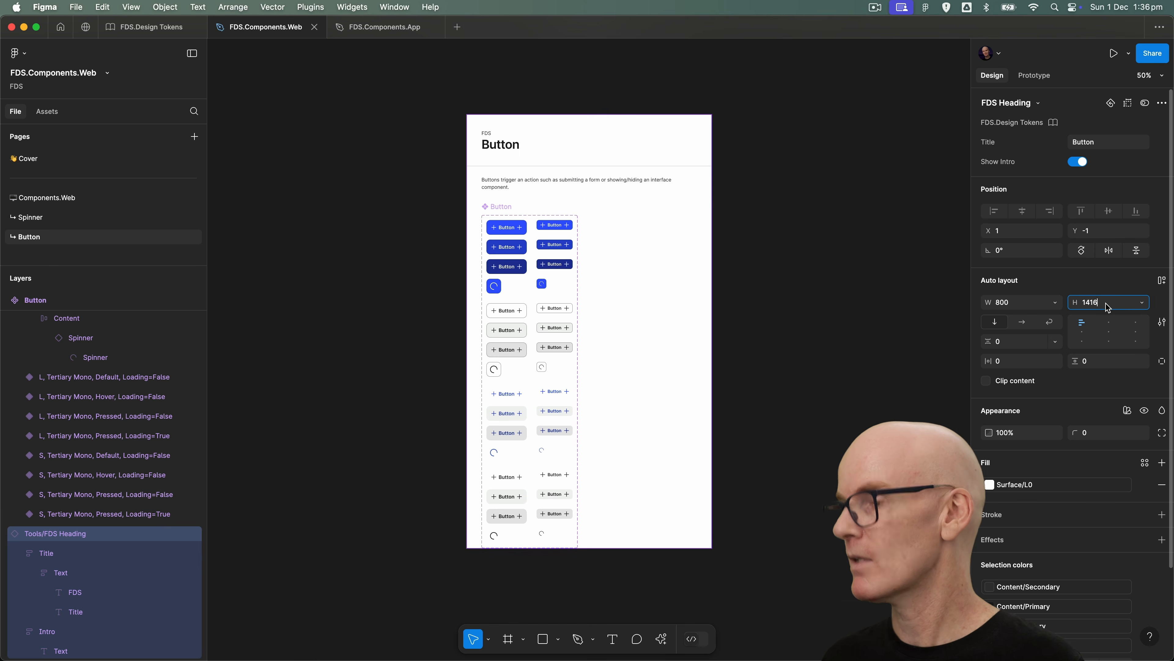
type("+6")
key("Return")
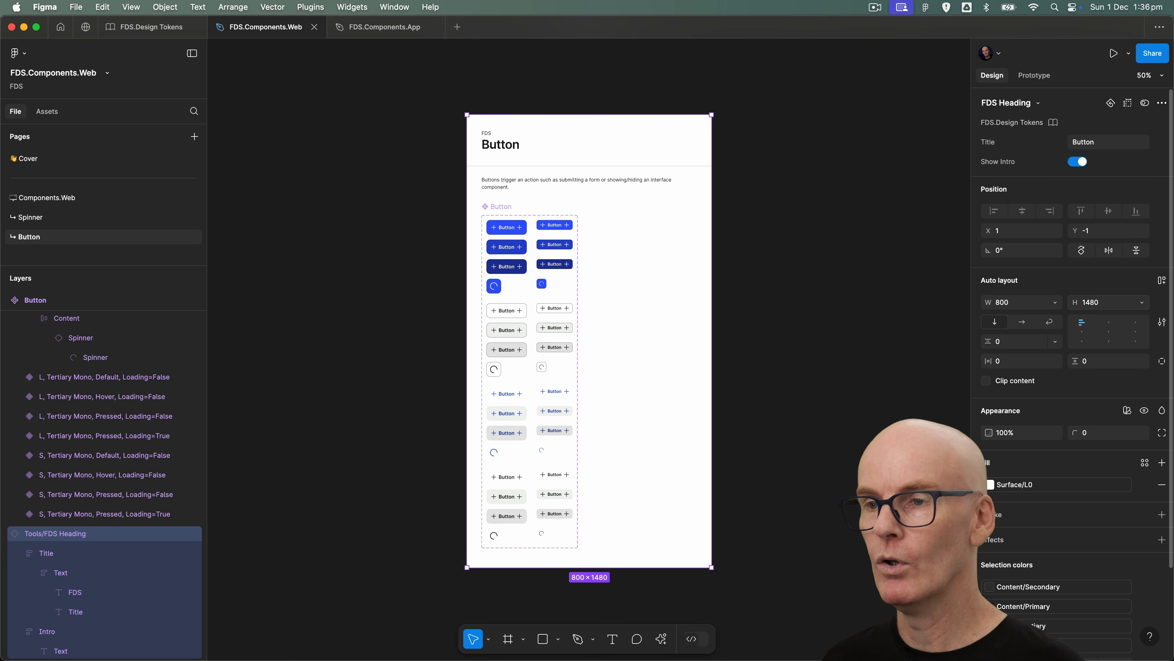
left_click(804, 309)
Step: Place an instance of the large Primary Default Button beside the component set at X 431, Y 343
scroll(800, 310, "right", 2)
scroll(799, 309, "down", 1)
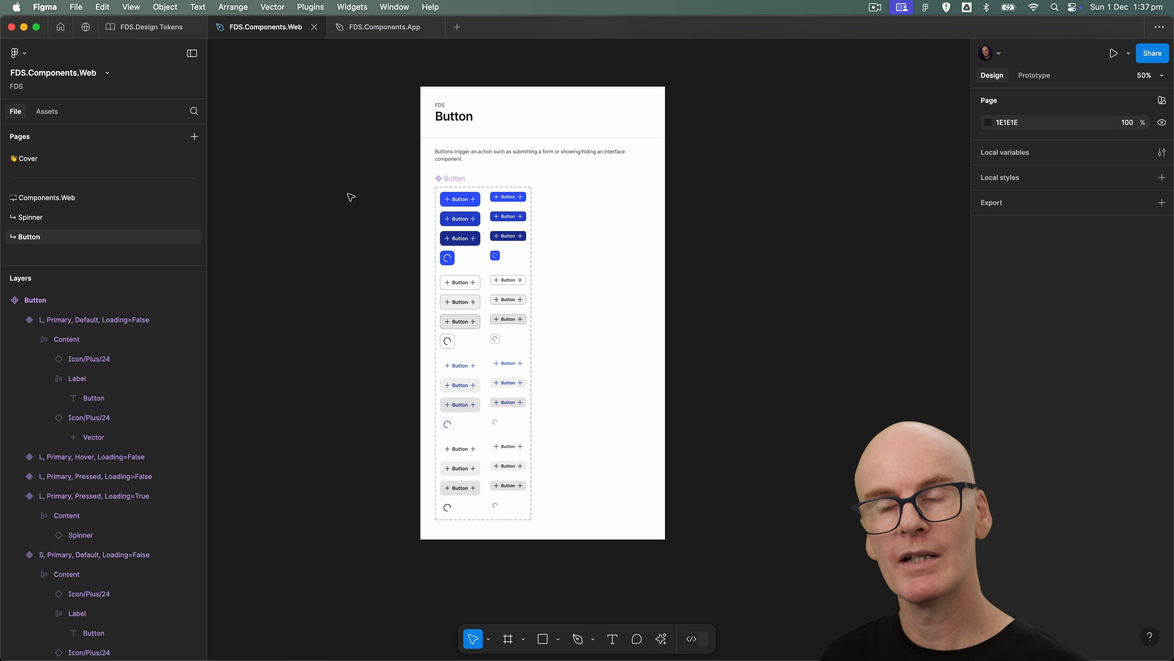
left_click_drag(465, 206, 577, 206)
key("shift+2")
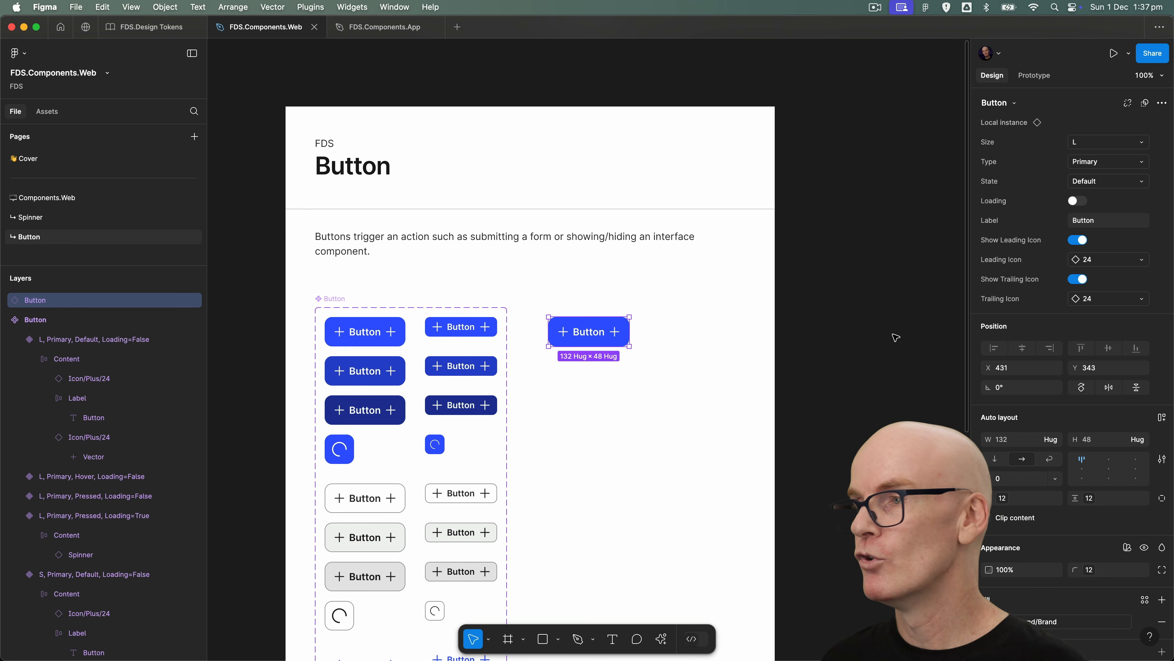
key("super+equal")
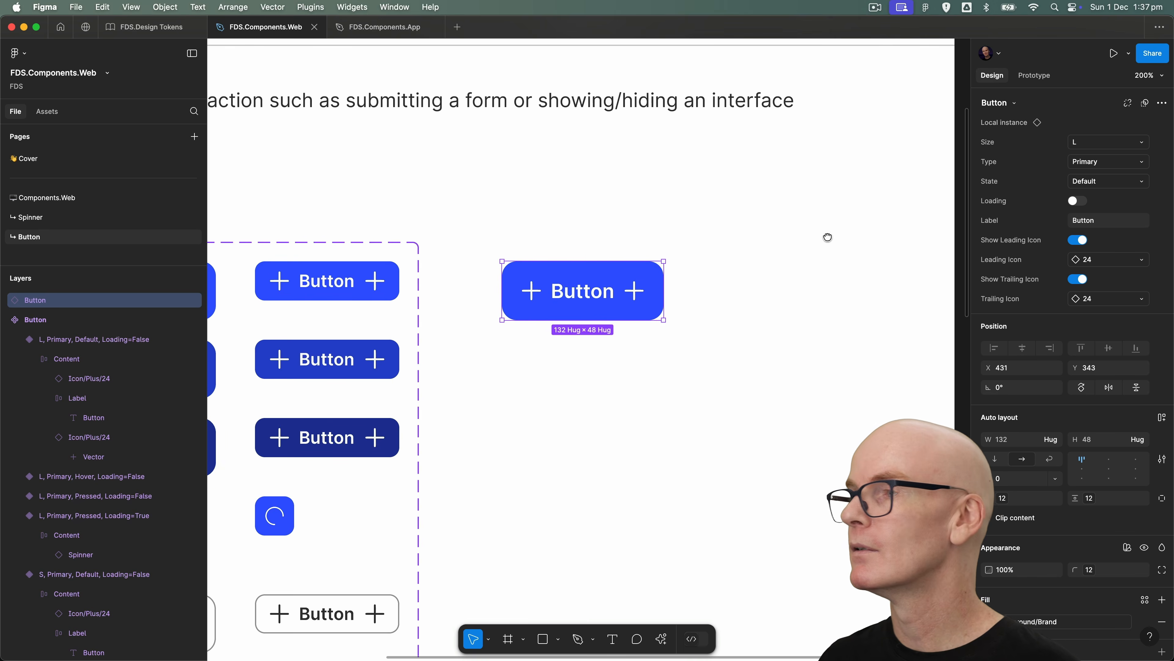
Step: Set the Label property of the Button instance to "Button label"
left_click(1109, 221)
left_click(1113, 219)
type("label")
key("Return")
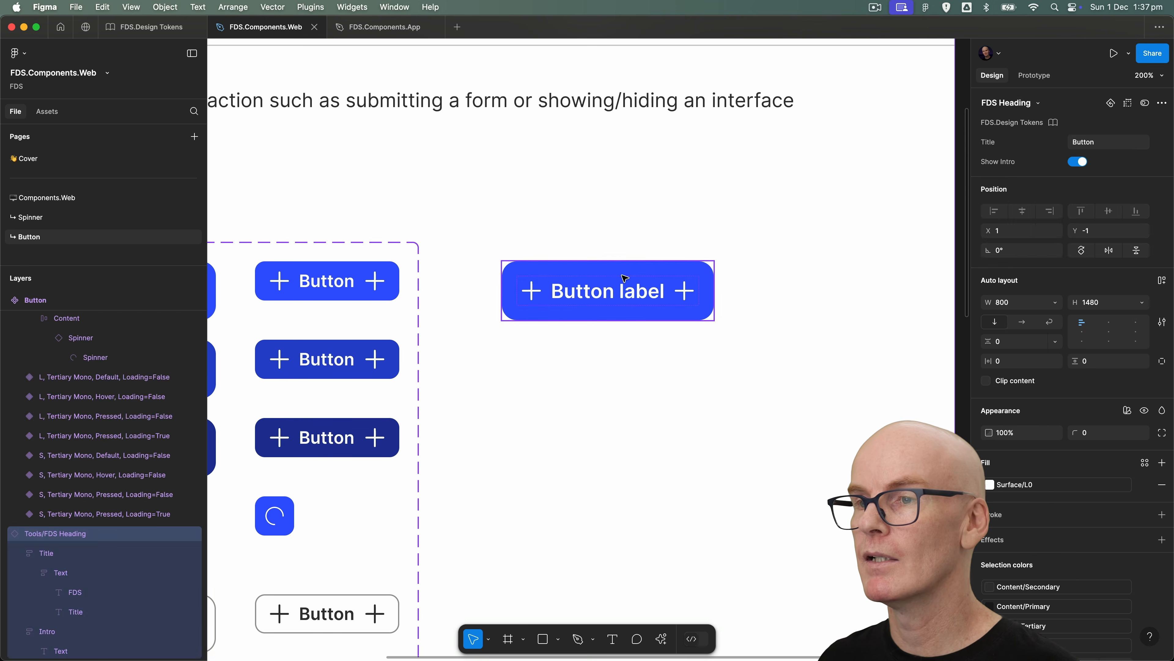
Step: Test the Loading property of the Button instance by switching it on and back off
left_click(1077, 201)
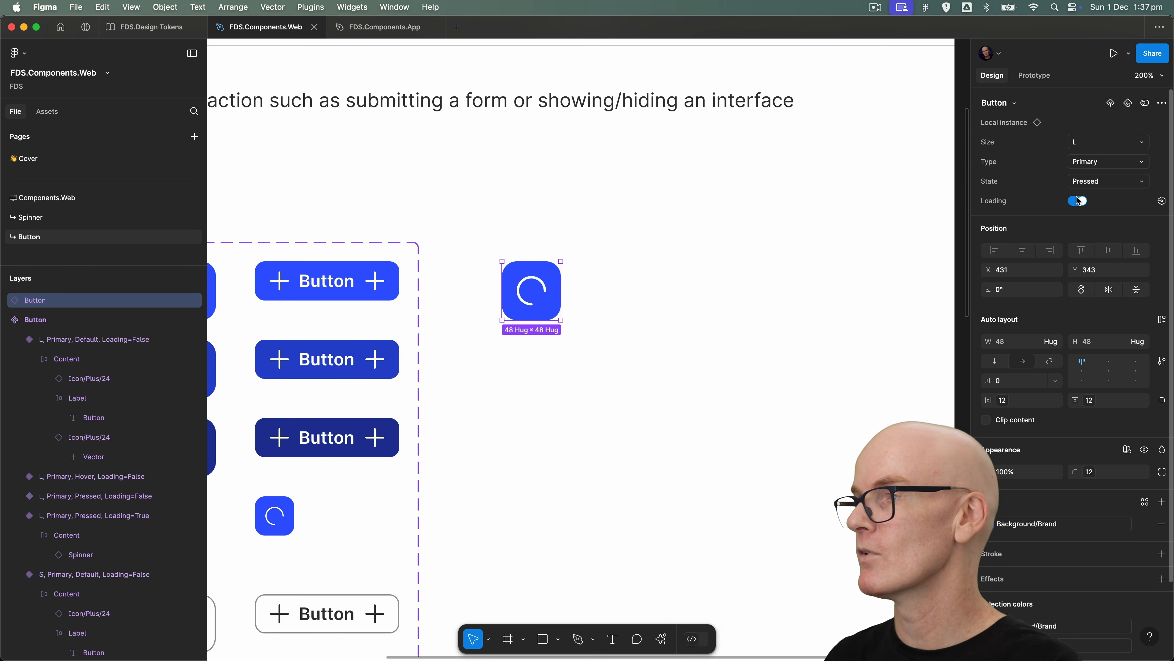
left_click(1078, 201)
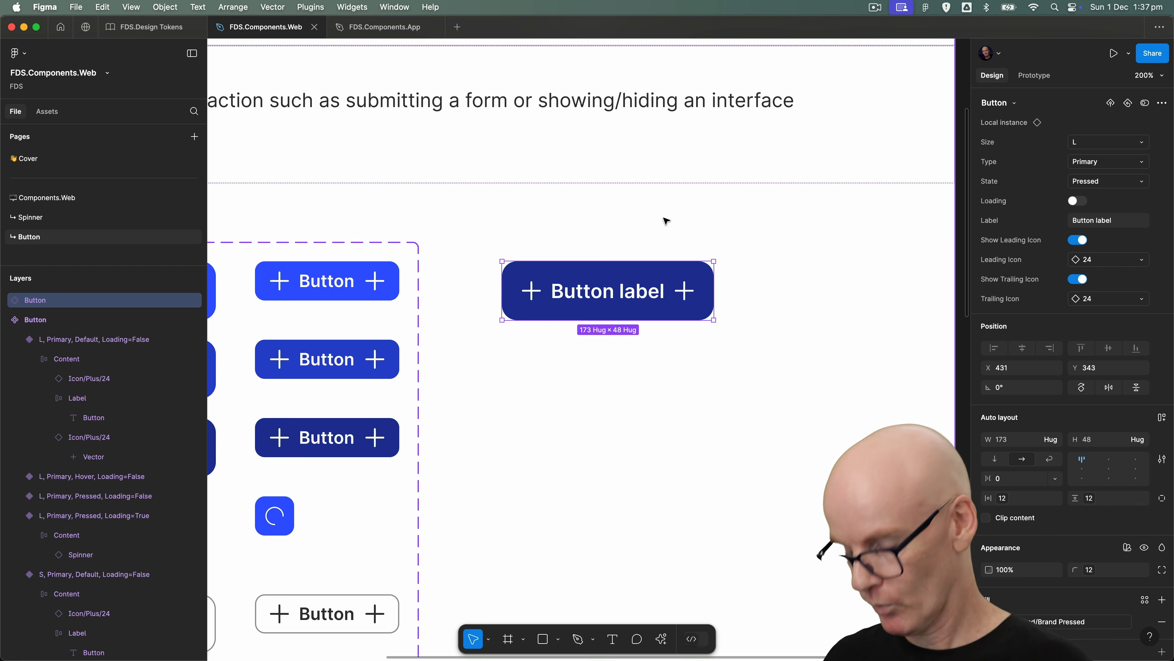
key("shift+0")
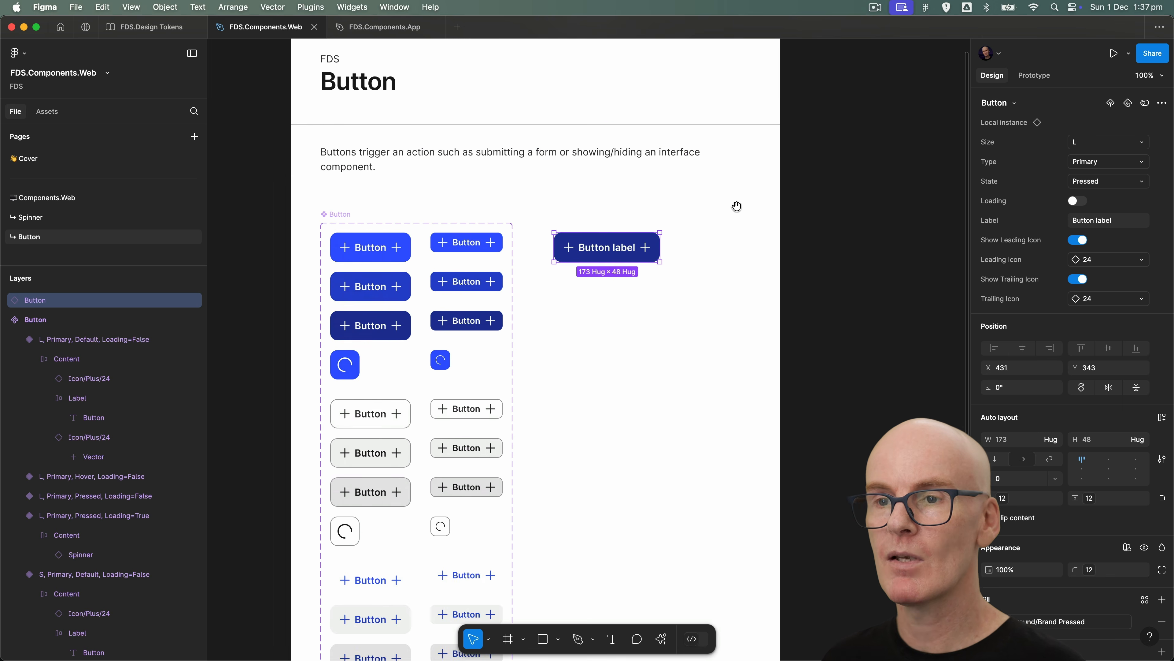
Step: Examine the State and Loading values of the Pressed and spinner variants across the button types and sizes
left_click(363, 330)
left_click(464, 319)
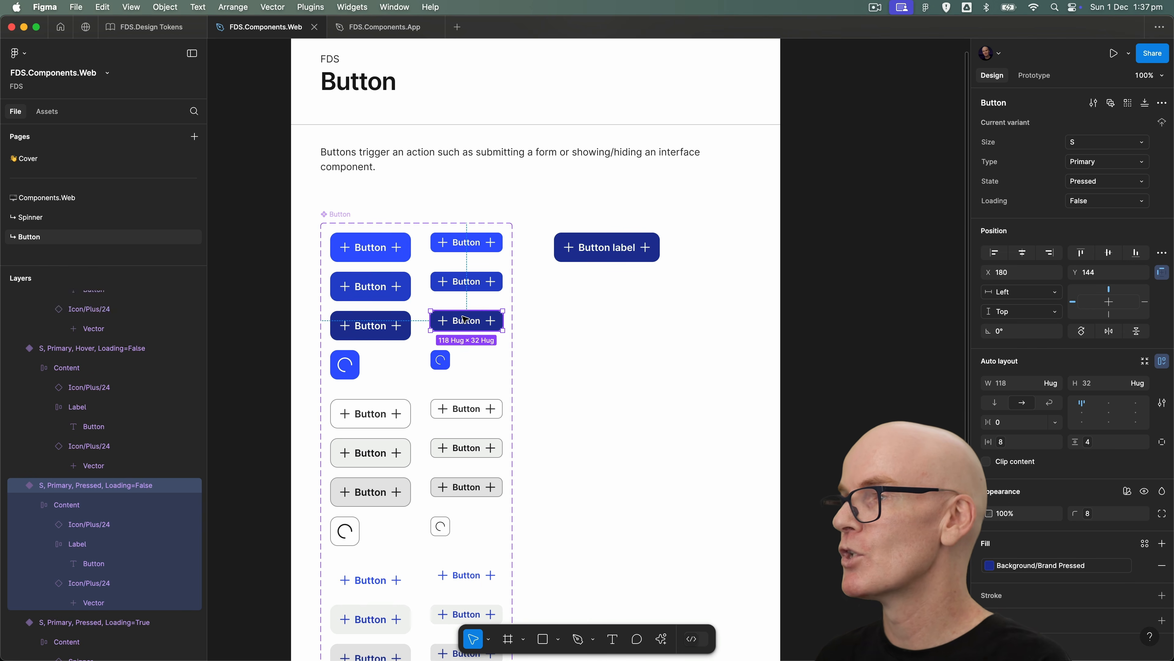
scroll(465, 319, "down", 5)
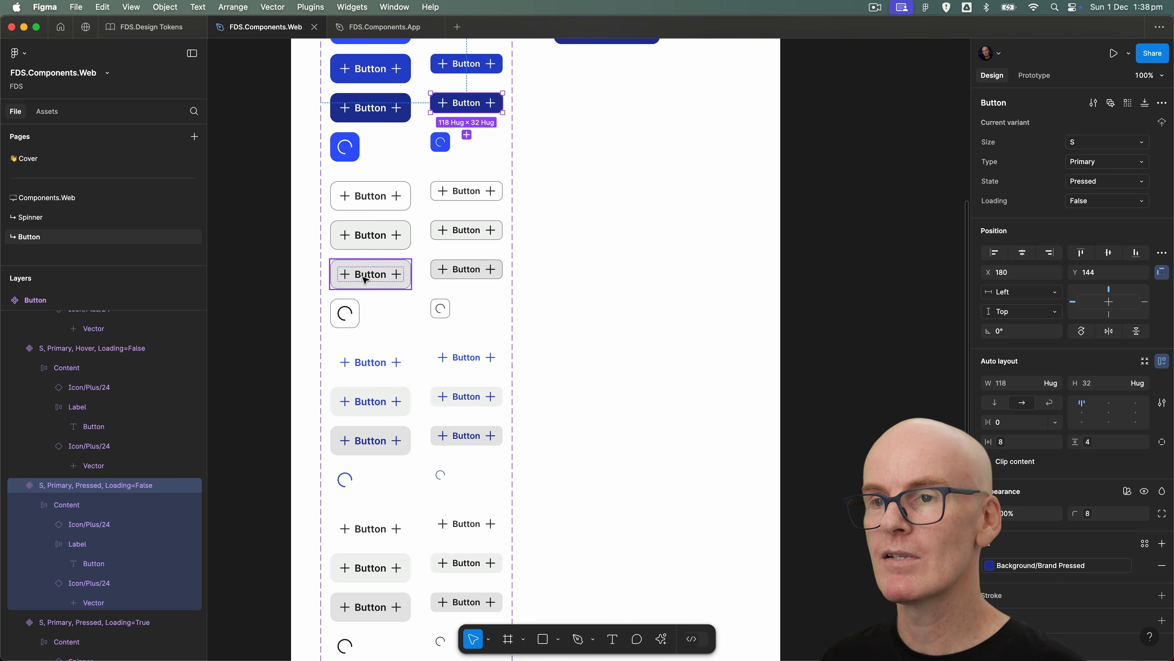
left_click(480, 269)
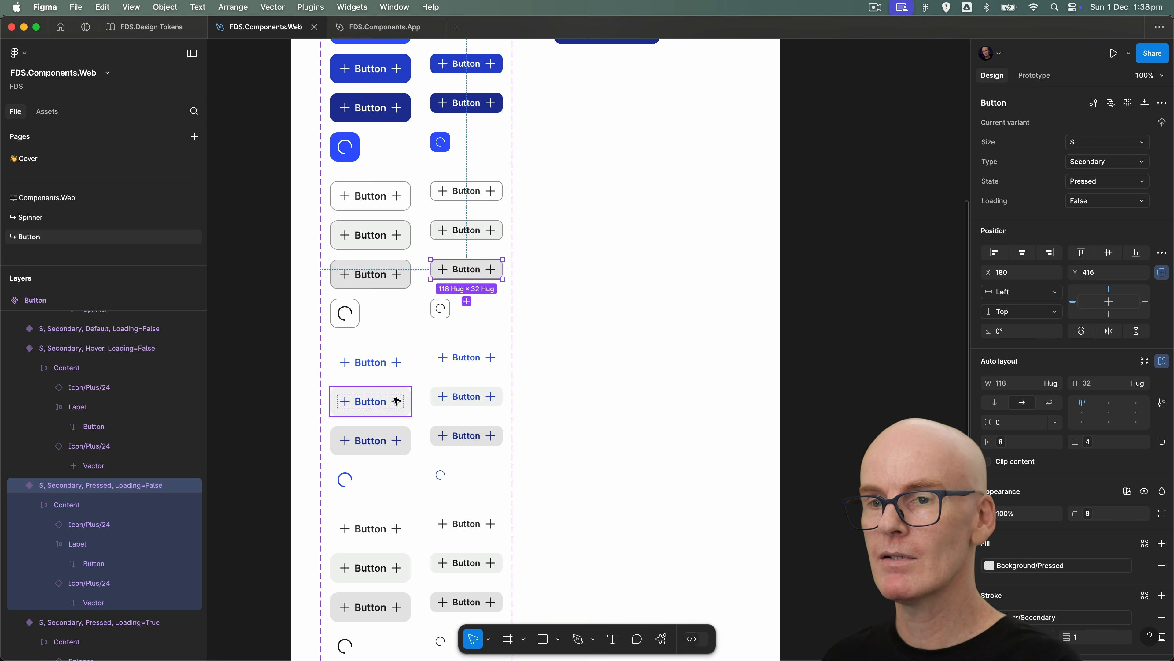
scroll(370, 361, "down", 3)
left_click(368, 292)
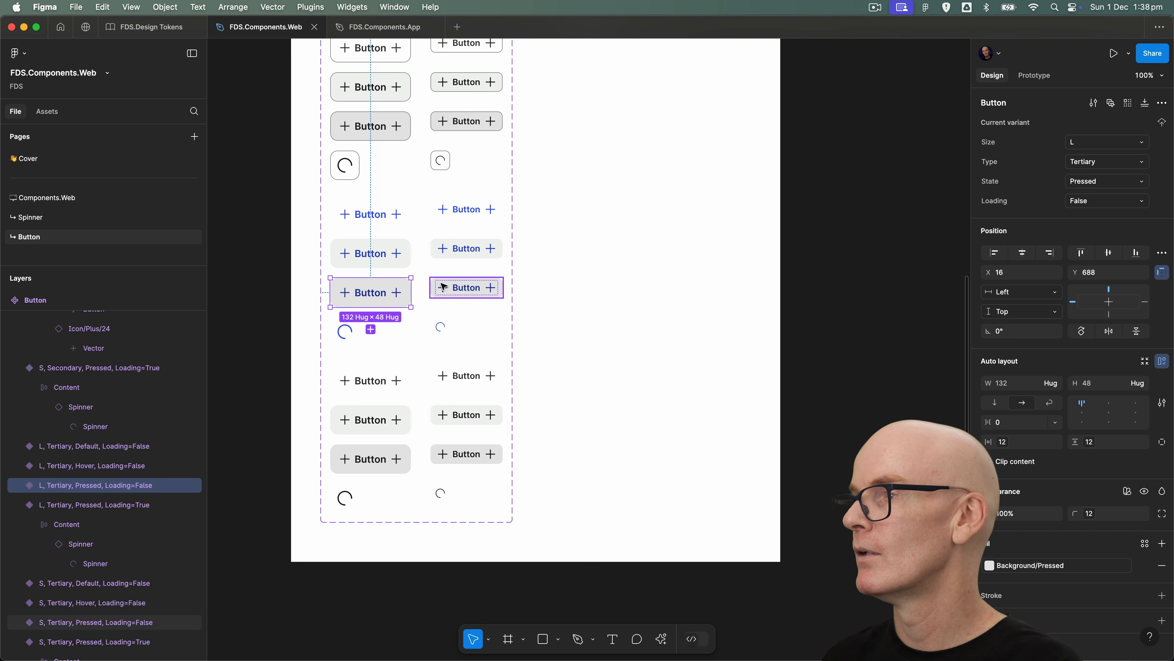
left_click(388, 460)
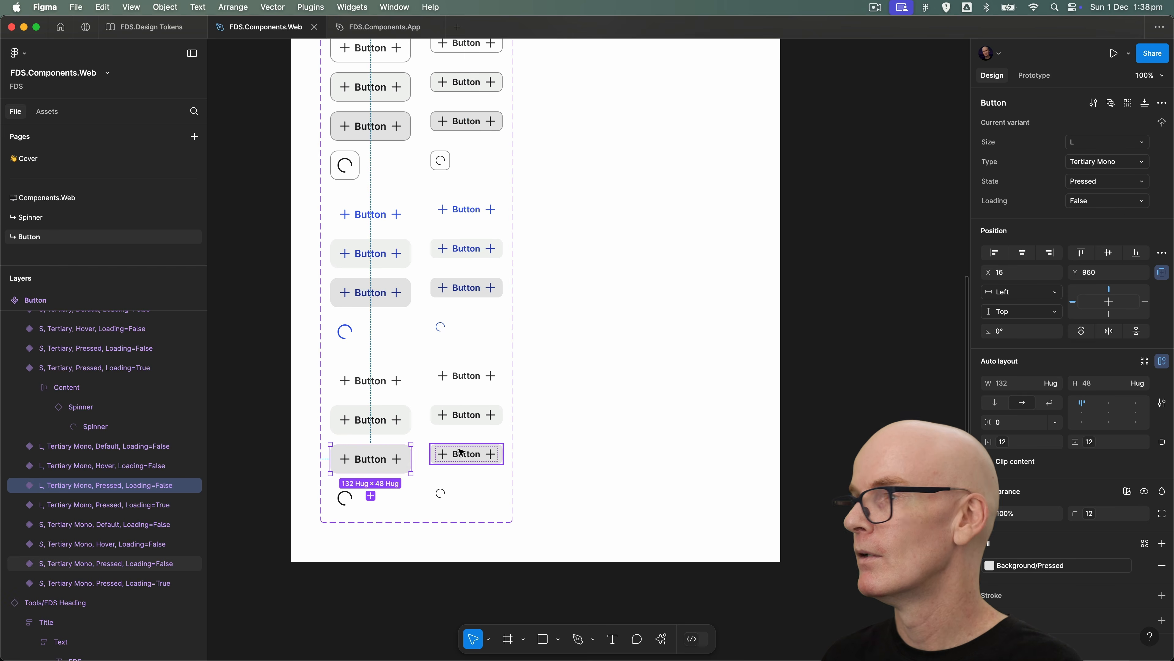
left_click(464, 451)
scroll(463, 451, "up", 8)
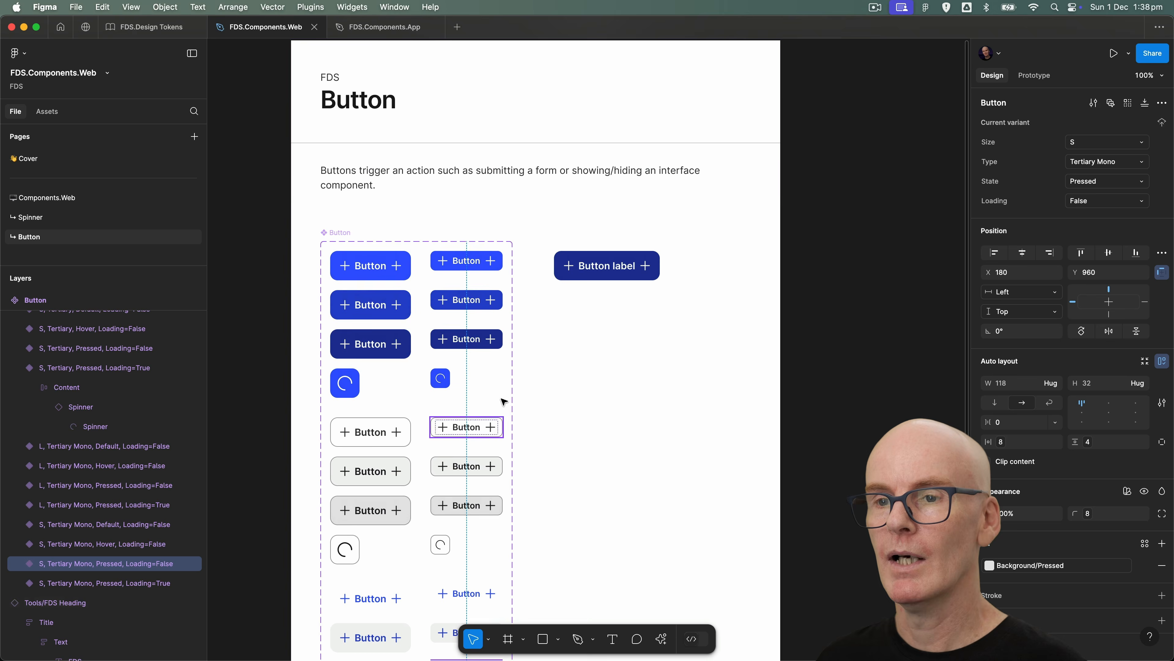
left_click(353, 383)
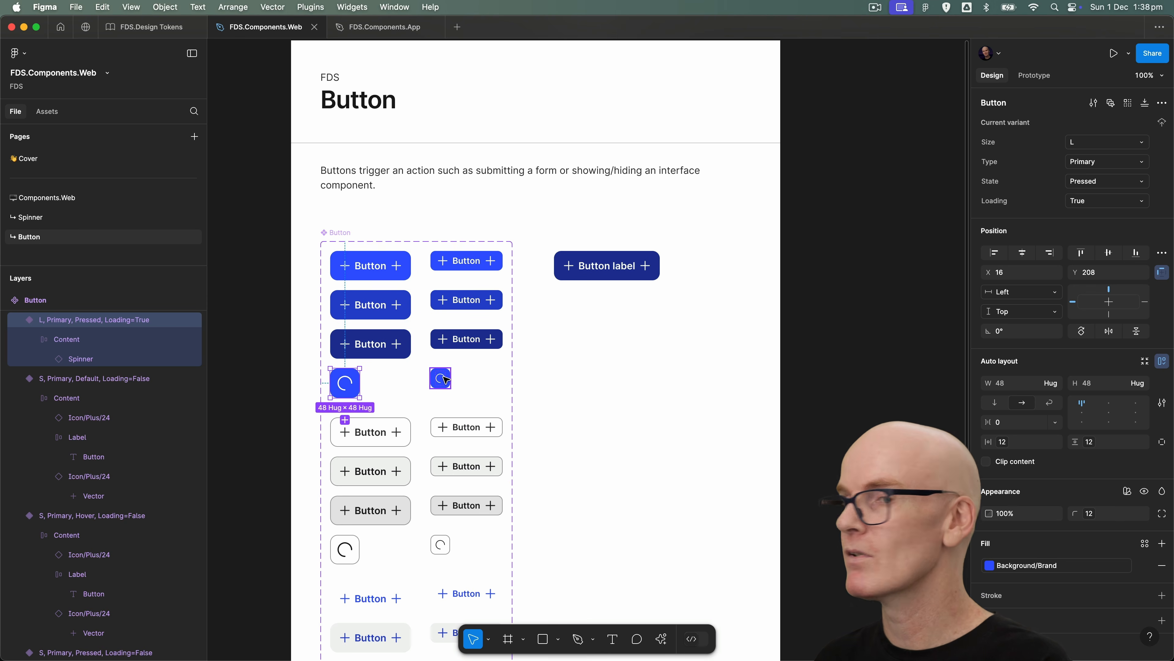
left_click(445, 379)
Step: Set the State of all Loading=True spinner variants, in both sizes and all four types, to Default
left_click(255, 363)
scroll(256, 364, "left", 2)
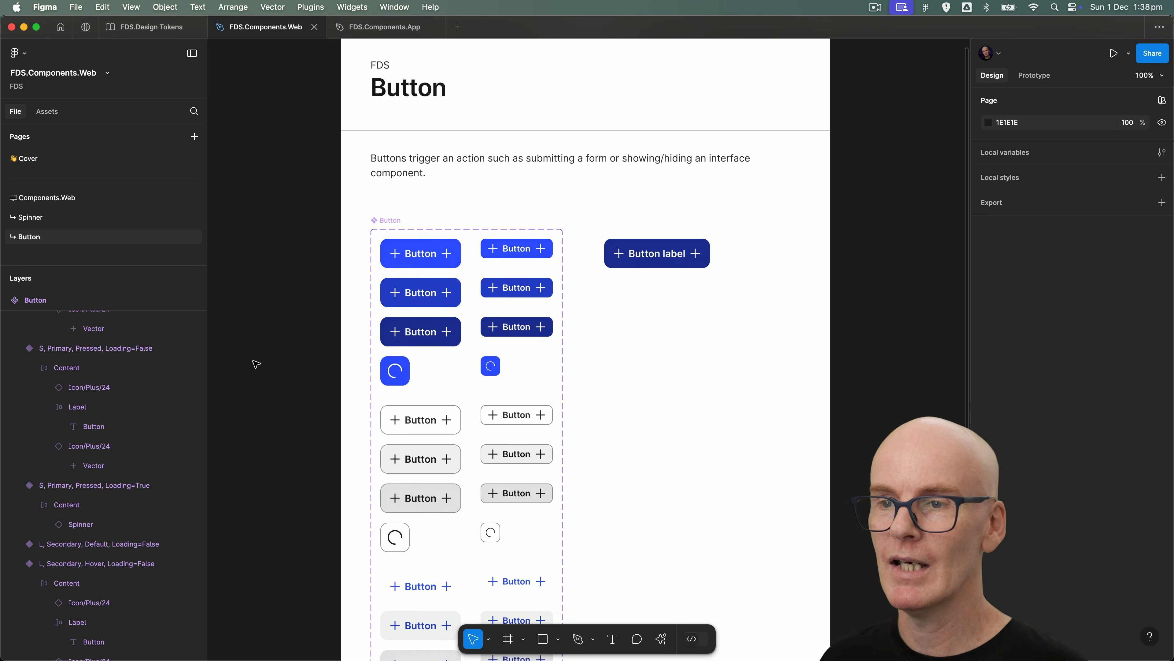
scroll(255, 364, "down", 3)
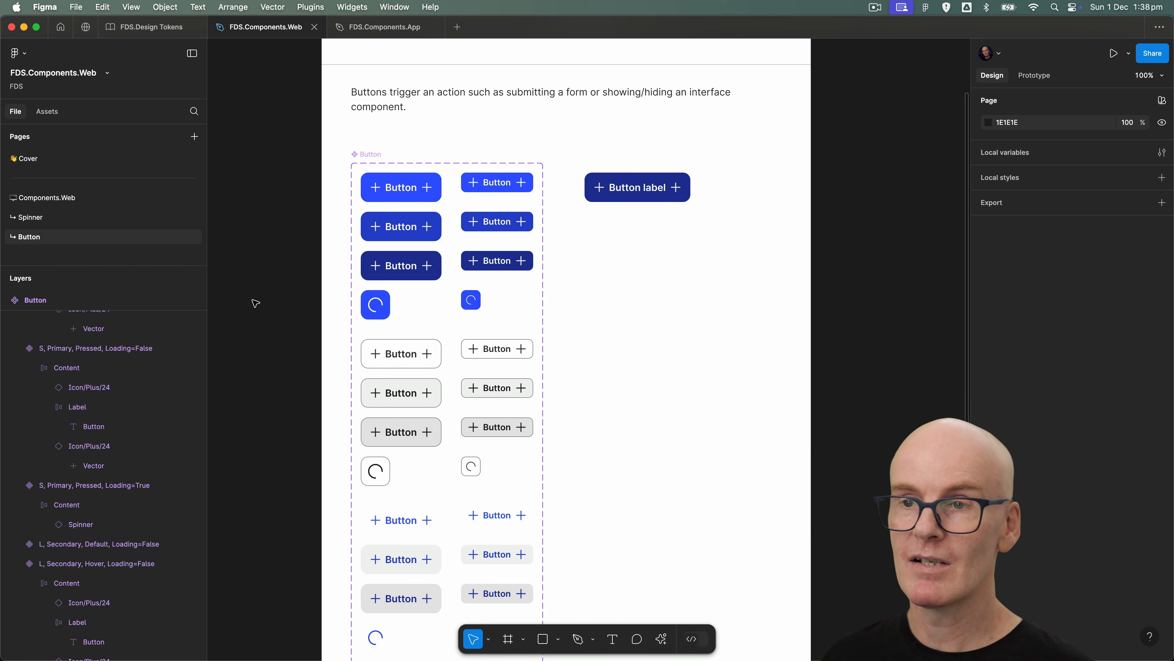
left_click_drag(298, 285, 498, 322)
scroll(376, 372, "down", 4)
left_click_drag(308, 361, 490, 416)
scroll(334, 315, "down", 10)
left_click_drag(314, 316, 519, 355)
left_click_drag(322, 487, 539, 518)
left_click(1112, 208)
left_click(1110, 181)
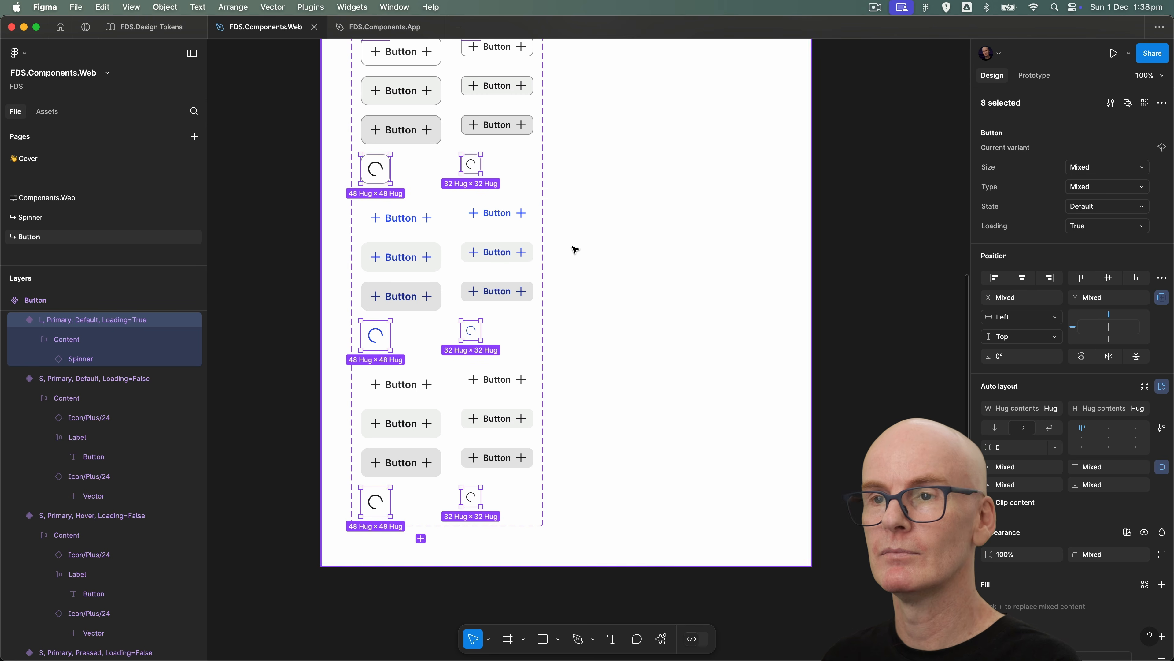
left_click(630, 231)
Step: Reset the overrides of the Button instance beside the component set and set its State to Default
scroll(640, 331, "up", 7)
scroll(640, 331, "up", 2)
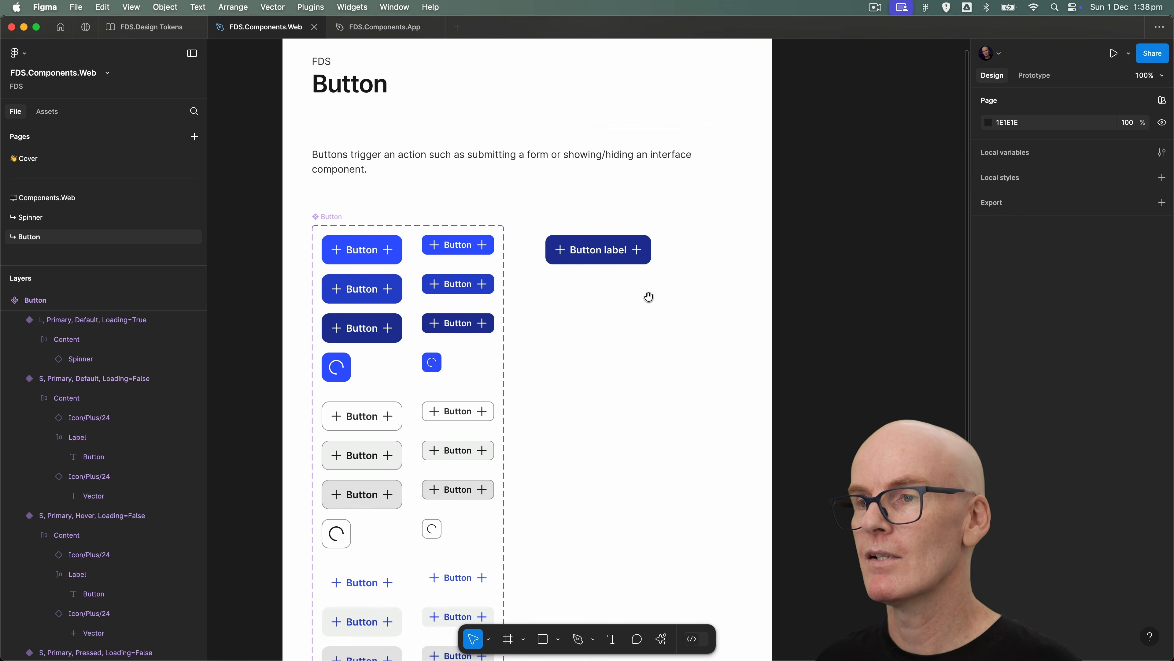
left_click(629, 250)
left_click(1162, 103)
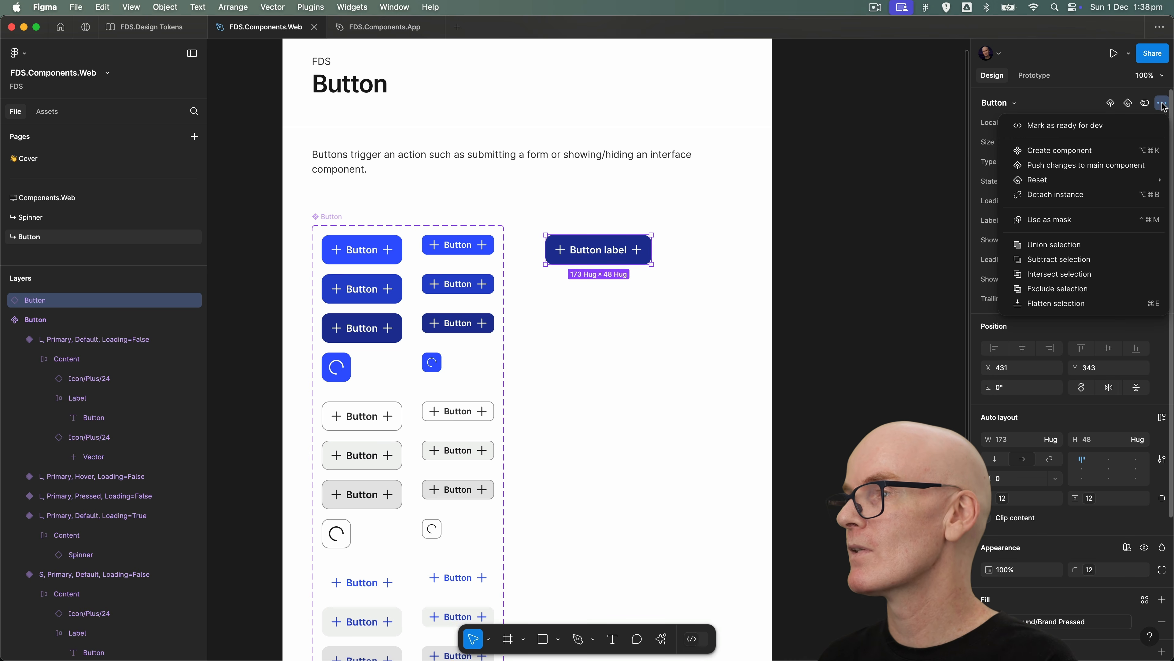
mouse_move(1065, 179)
left_click(929, 180)
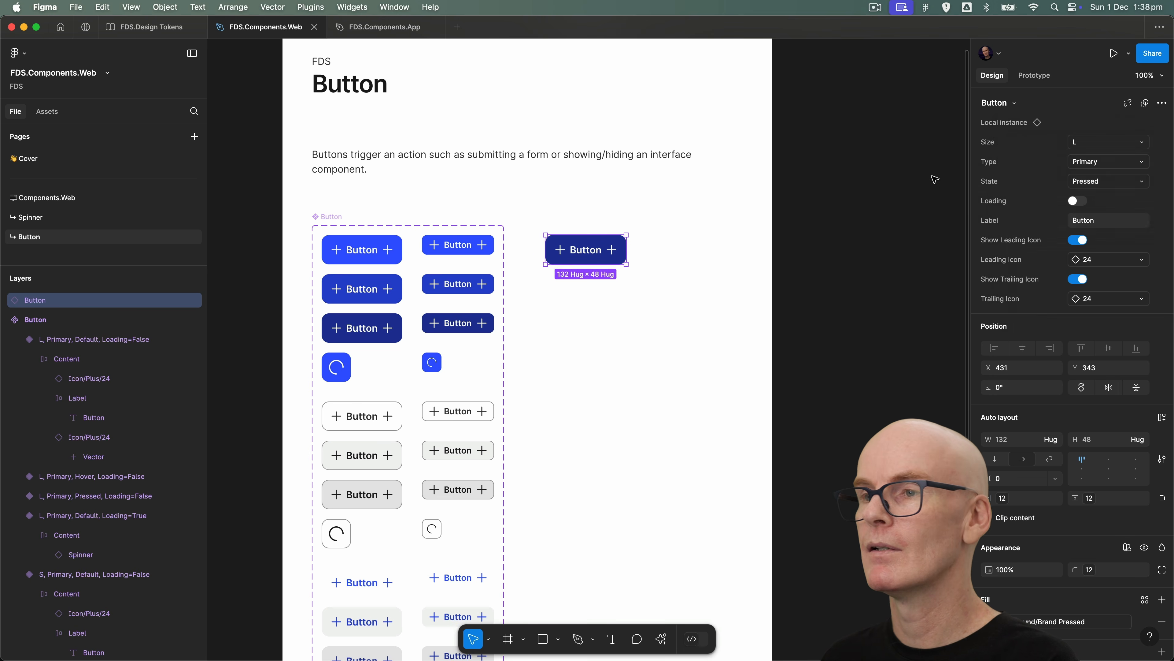
left_click(1099, 161)
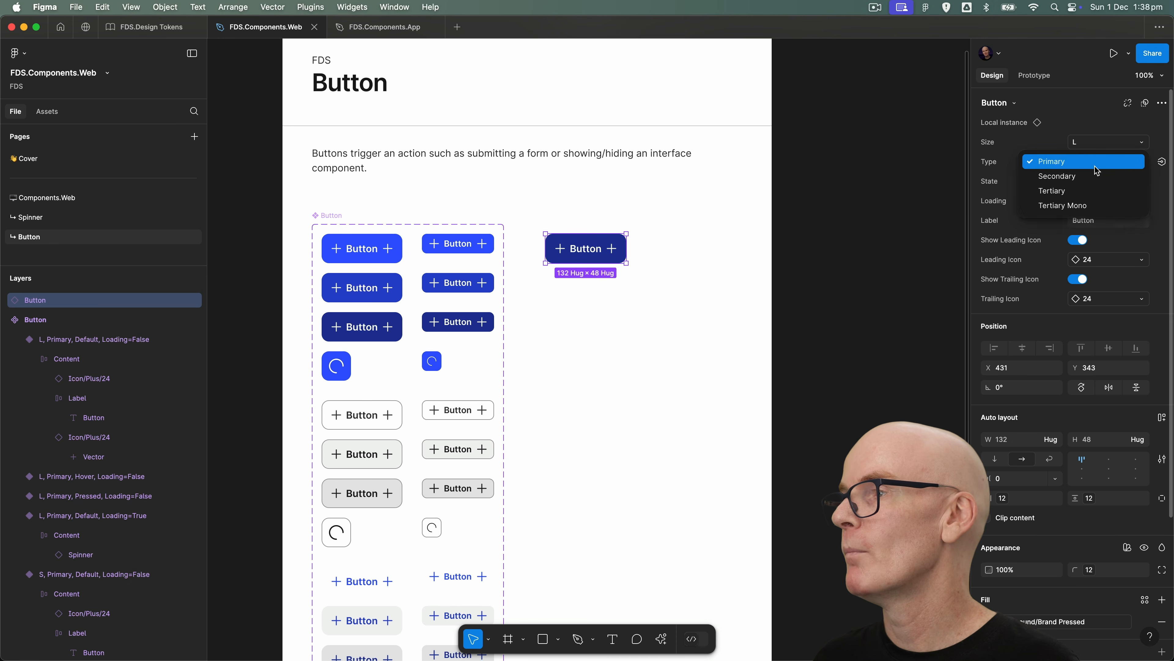
left_click(1066, 163)
left_click(1101, 181)
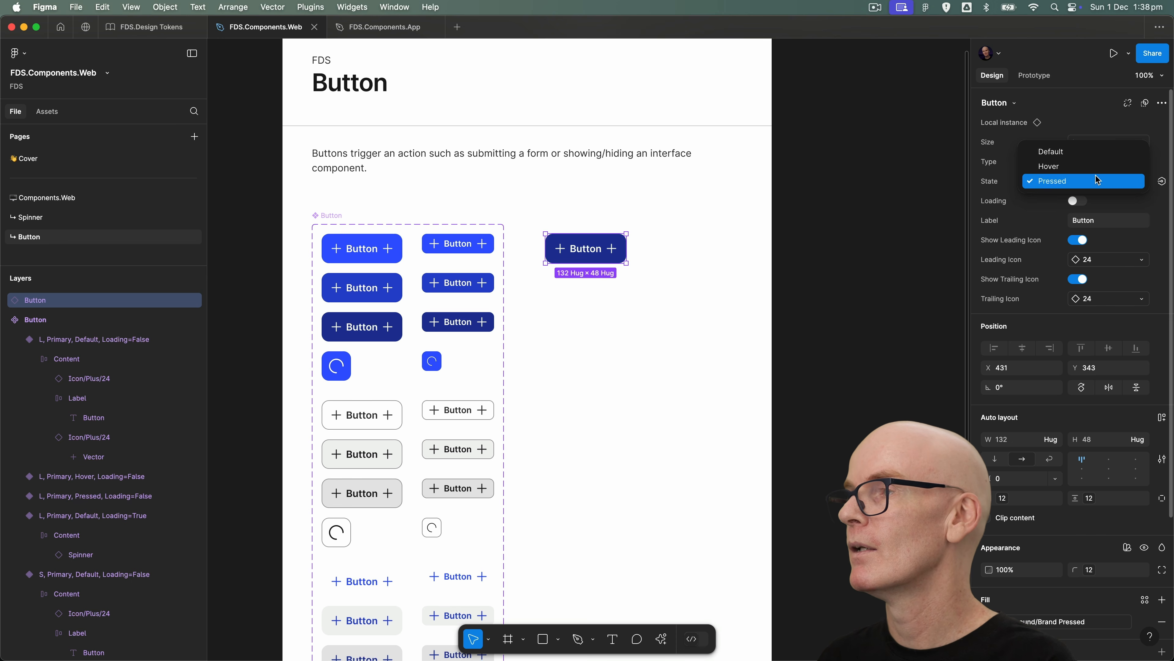
left_click(1053, 152)
Step: Test the instance's Loading, Show Leading Icon and Show Trailing Icon properties by toggling each and restoring it
scroll(689, 218, "up", 5)
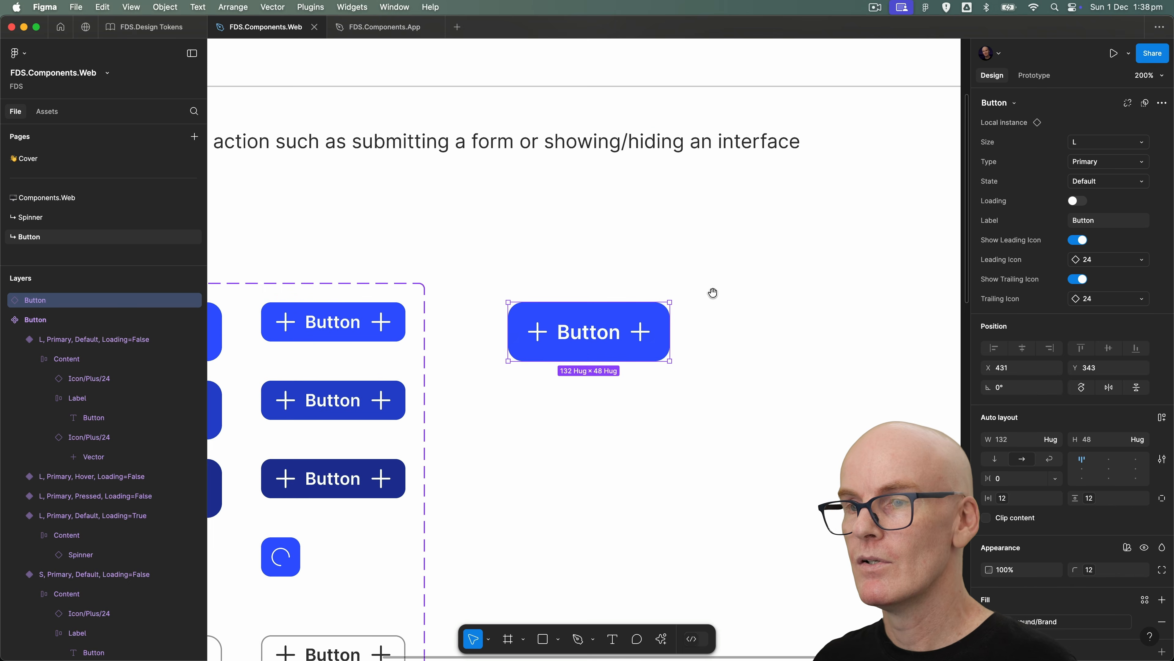
scroll(705, 214, "down", 3)
left_click(1078, 202)
left_click(1077, 201)
left_click(1077, 240)
left_click(1078, 240)
left_click(1078, 280)
left_click(1079, 279)
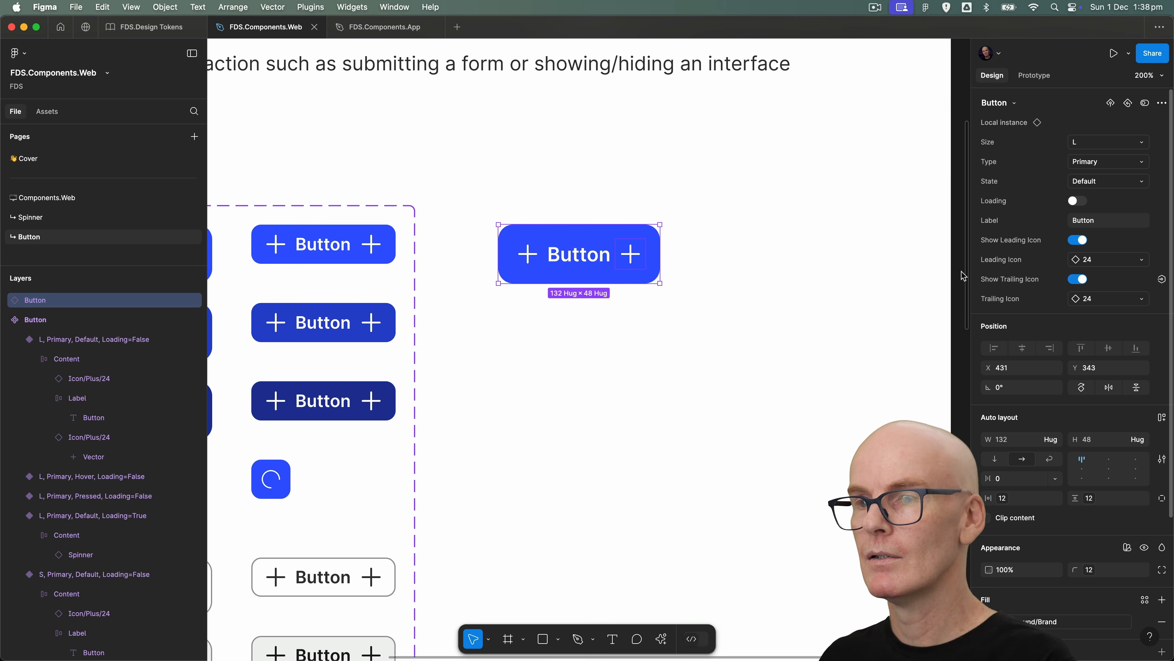
Step: Set the Button instance to Size S with the leading icon hidden and the Label "Button label"
left_click(1099, 146)
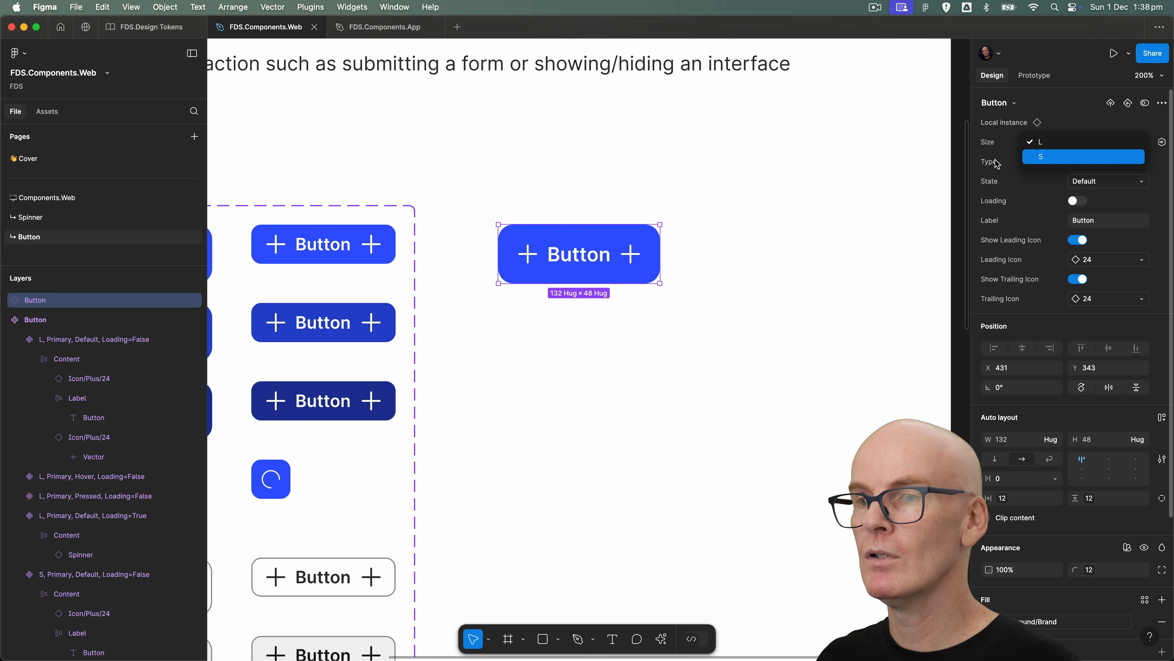
left_click(1083, 157)
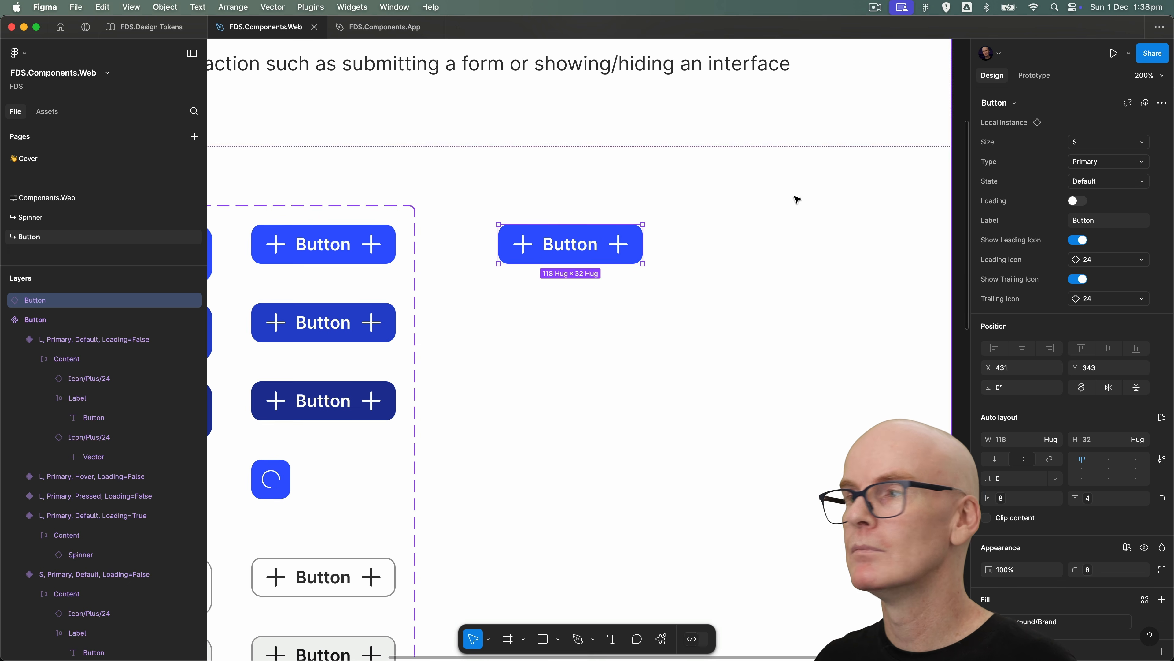
left_click(1078, 240)
left_click(1098, 221)
type("label")
left_click(711, 249)
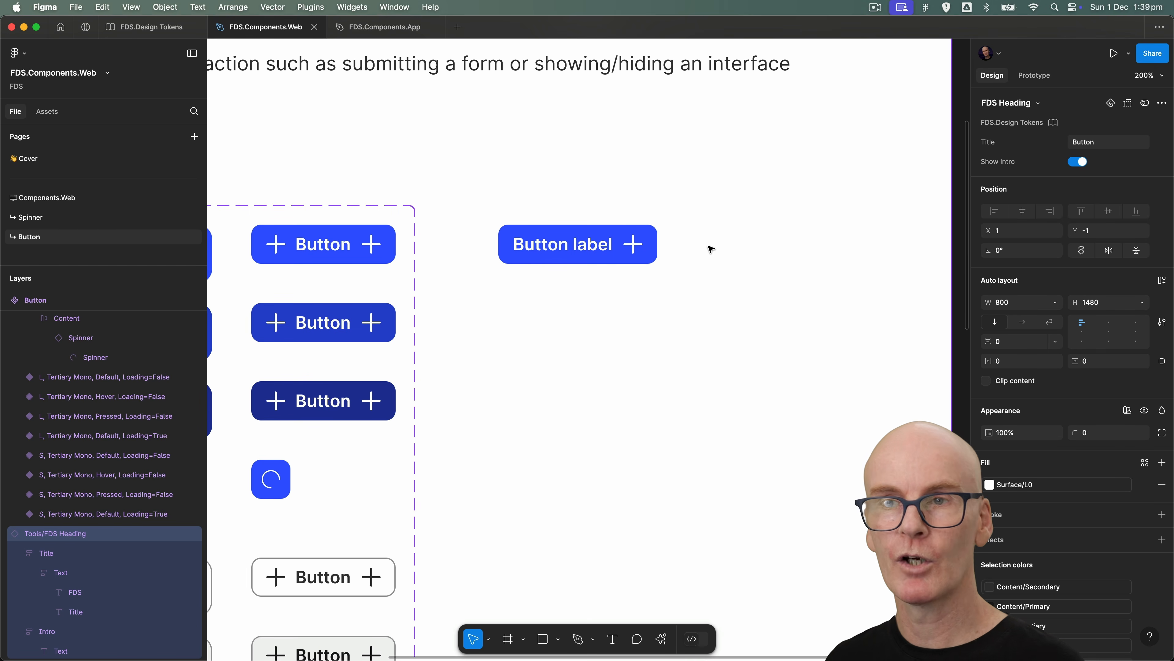
Step: Delete the test Button instance beside the component set
key("shift+1")
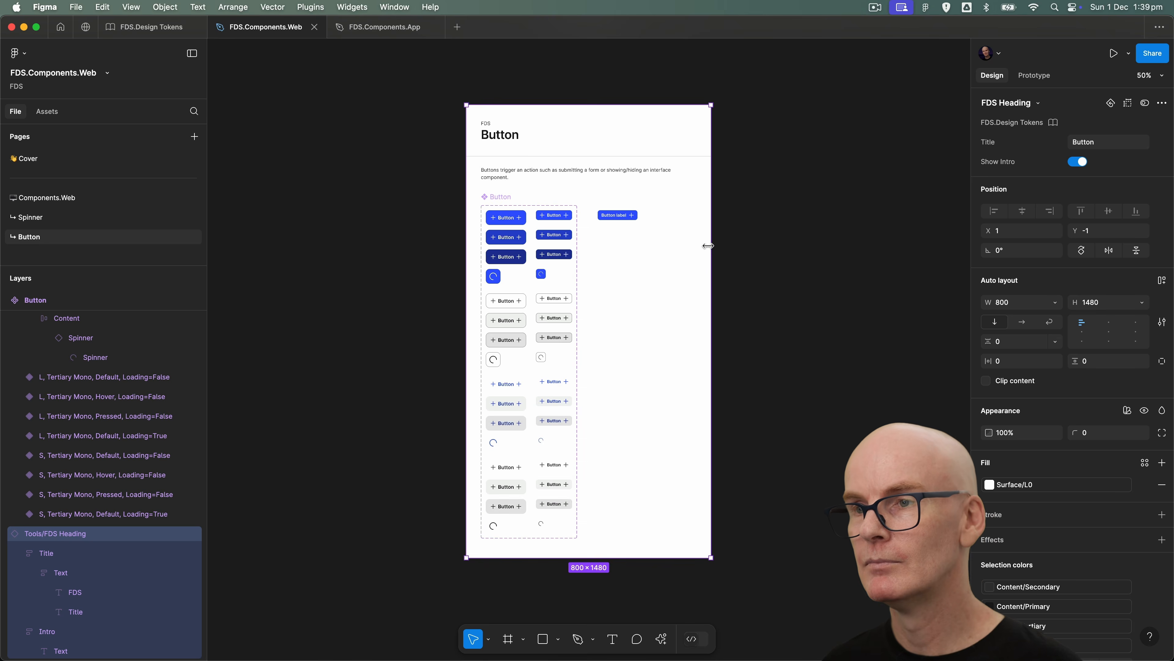
left_click(608, 215)
key("Delete")
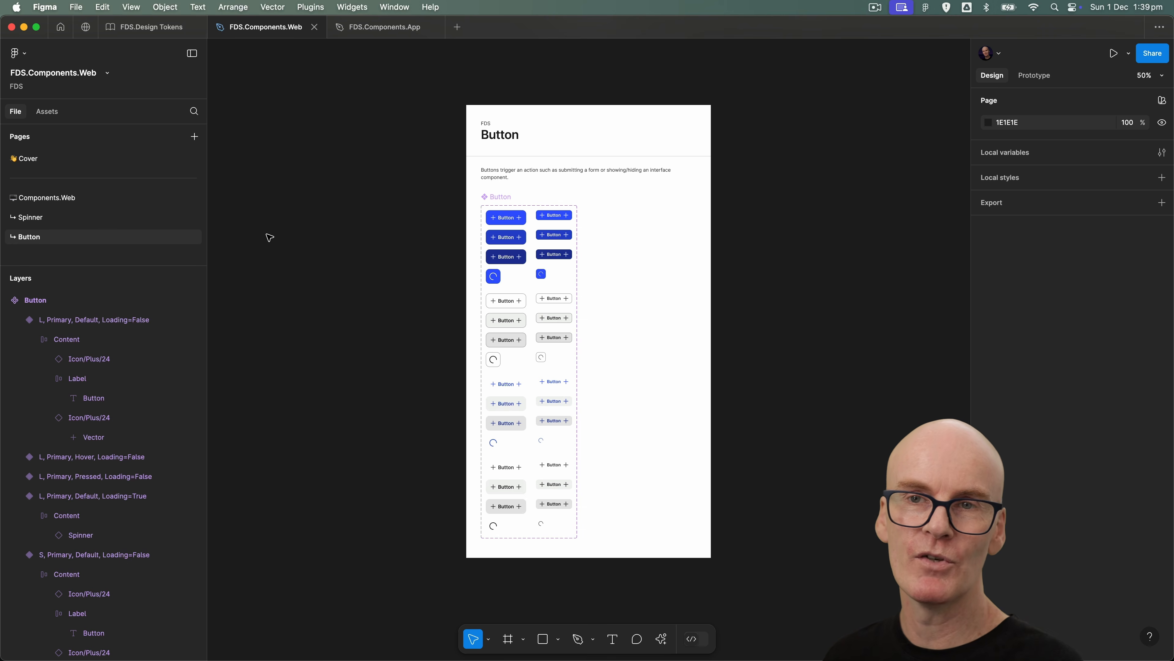
Step: Duplicate the Button page and rename the copy "Button Pill"
right_click(54, 240)
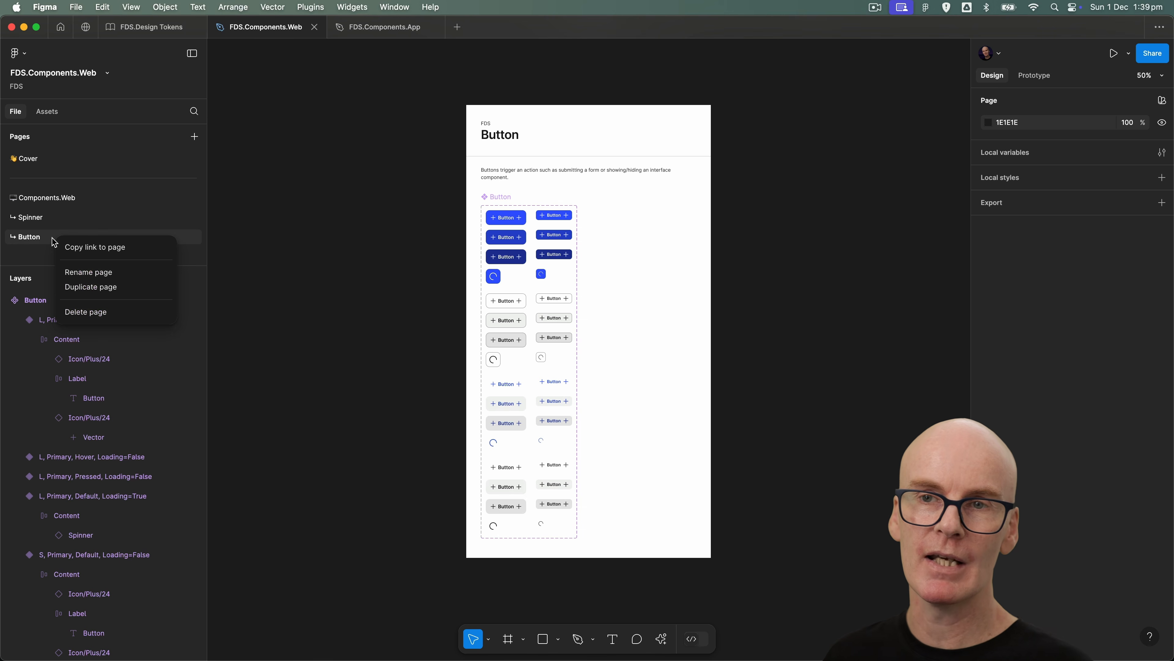
left_click(91, 286)
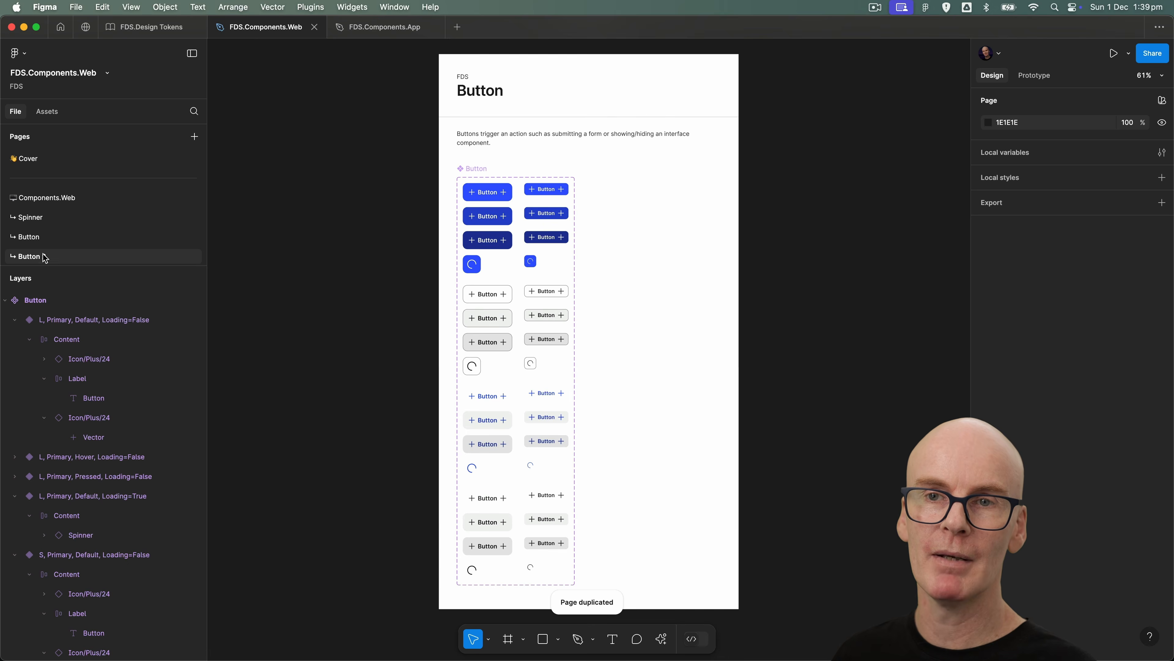
double_click(45, 257)
type("Pill")
left_click(364, 142)
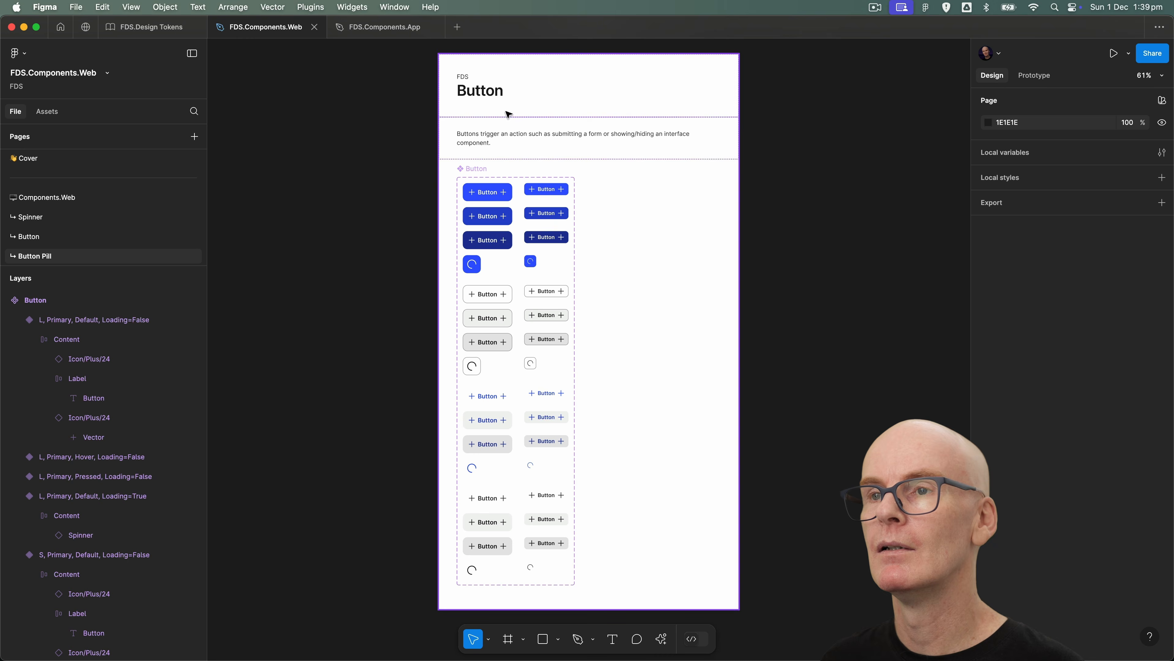
Step: Change the heading title on the Button Pill page to "Button Pill"
left_click(491, 96, "super")
double_click(491, 96)
left_click(527, 91)
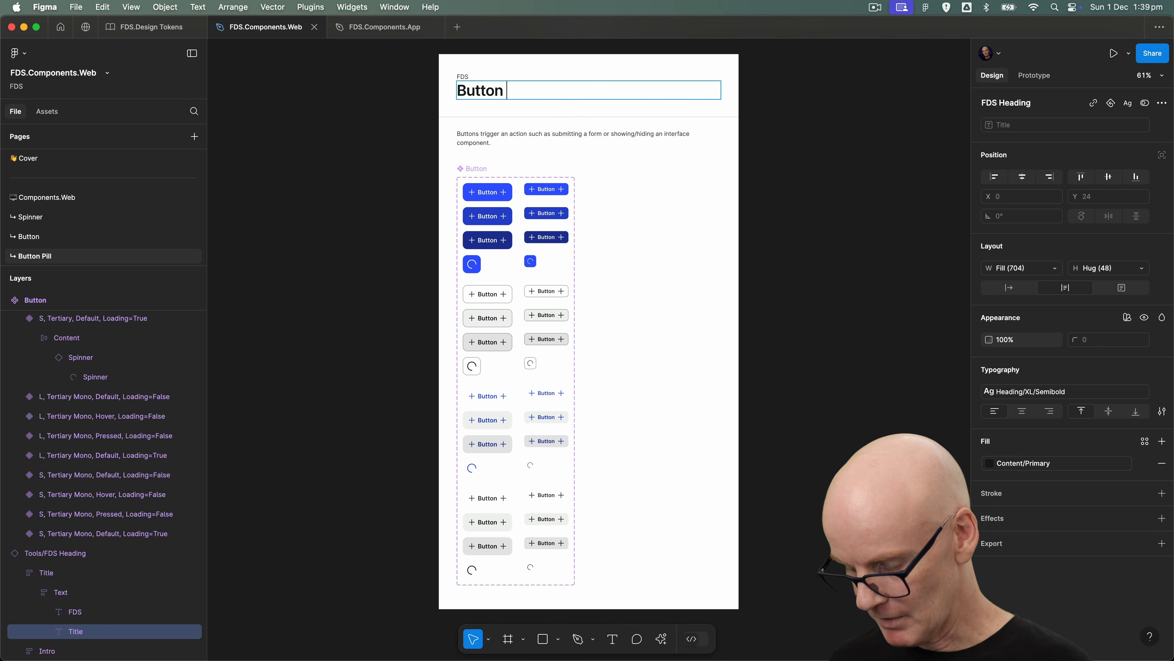
type("Pil")
left_click(385, 160)
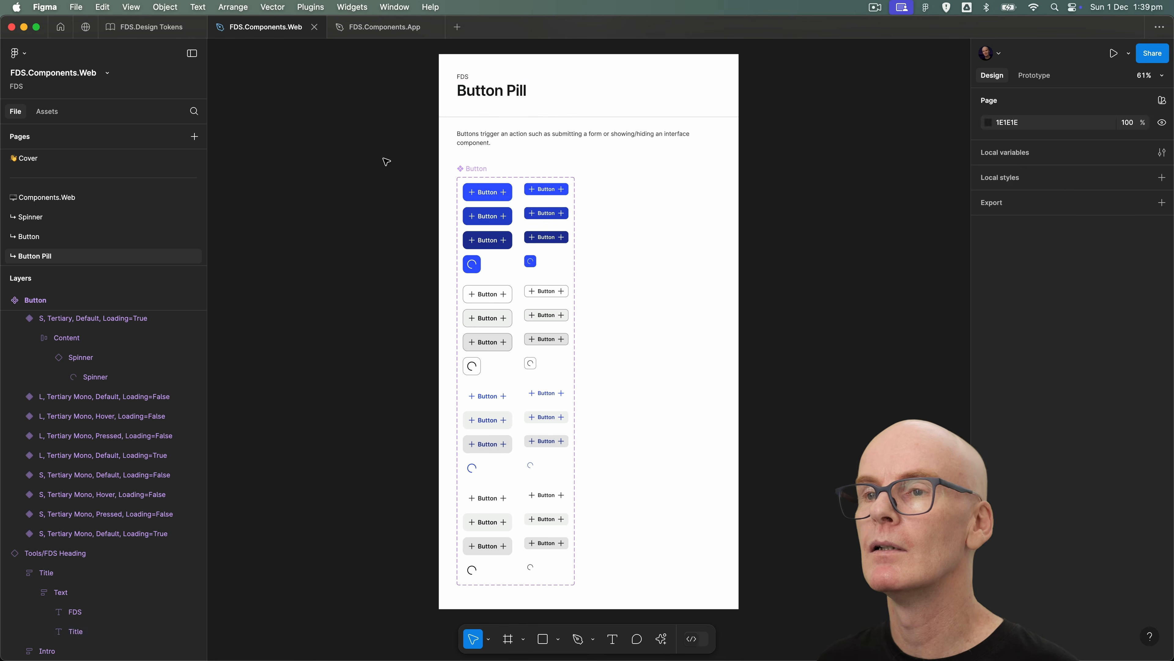
Step: Rename the component set on the duplicated page to "Button Pill"
left_click(490, 168)
double_click(478, 170)
left_click(478, 169)
type("Pi")
key("Return")
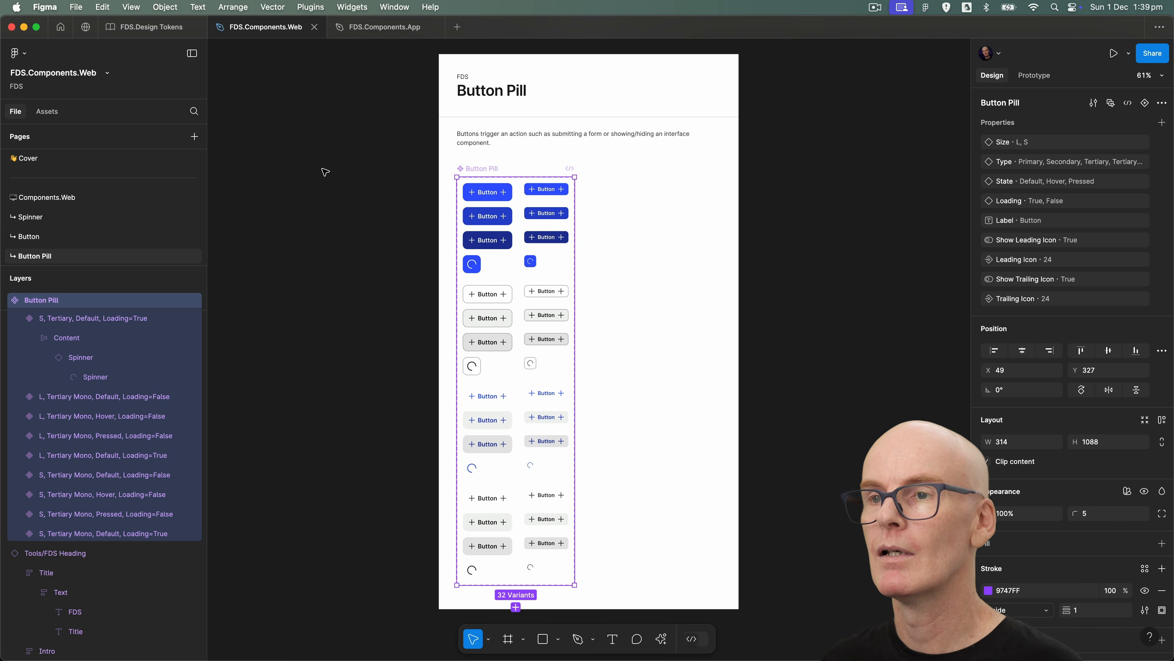
left_click(326, 172)
Step: Apply the Pill radius variable to the corners of all variants in the Button Pill component set
left_click(509, 191)
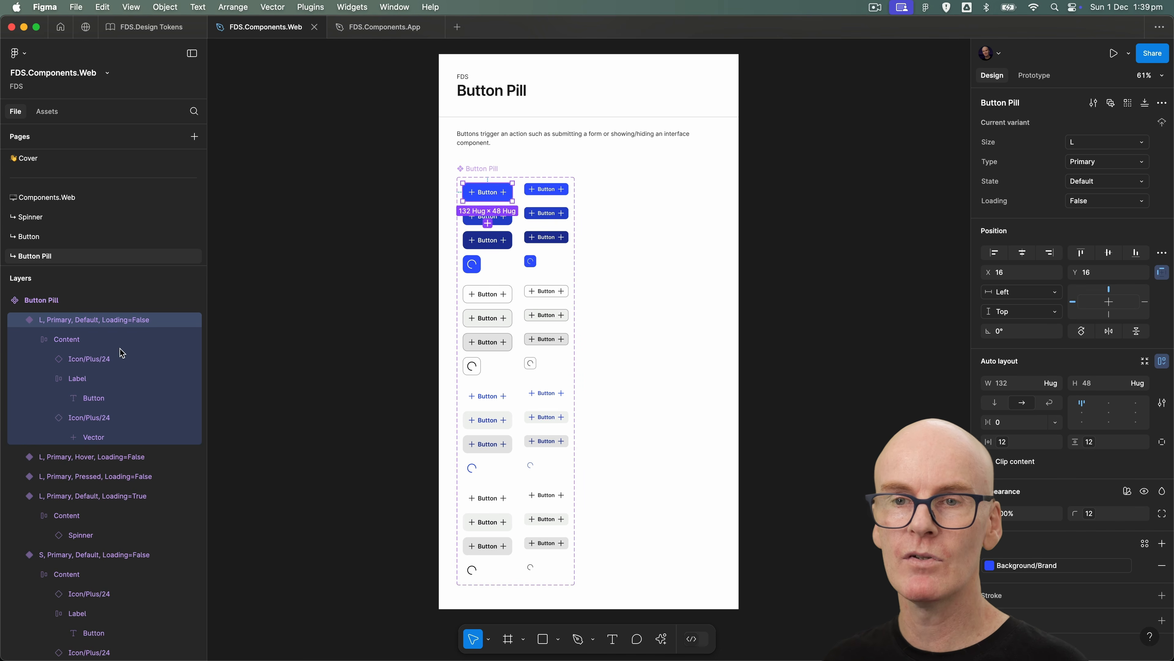
left_click(15, 320)
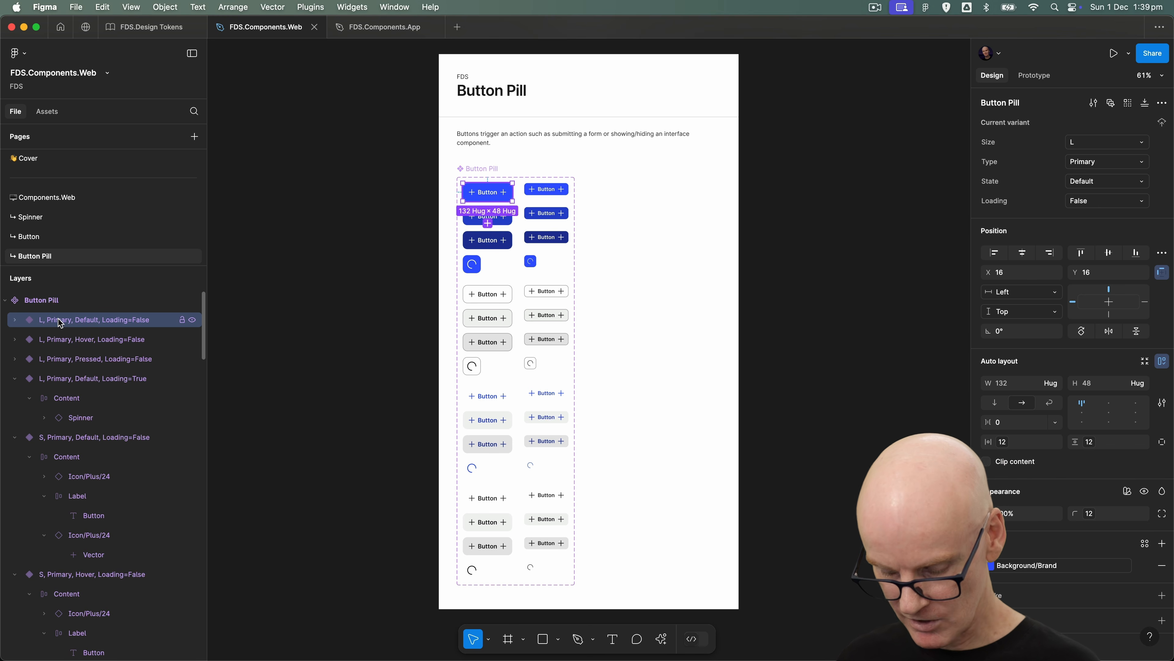
key("alt+l")
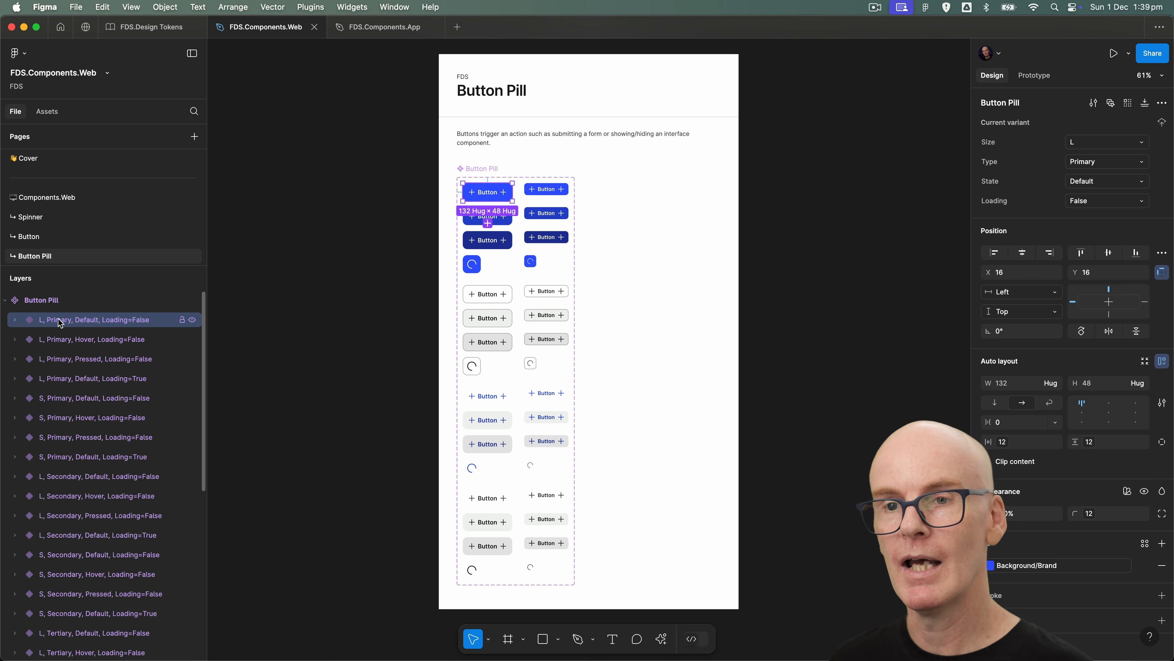
scroll(61, 379, "down", 10)
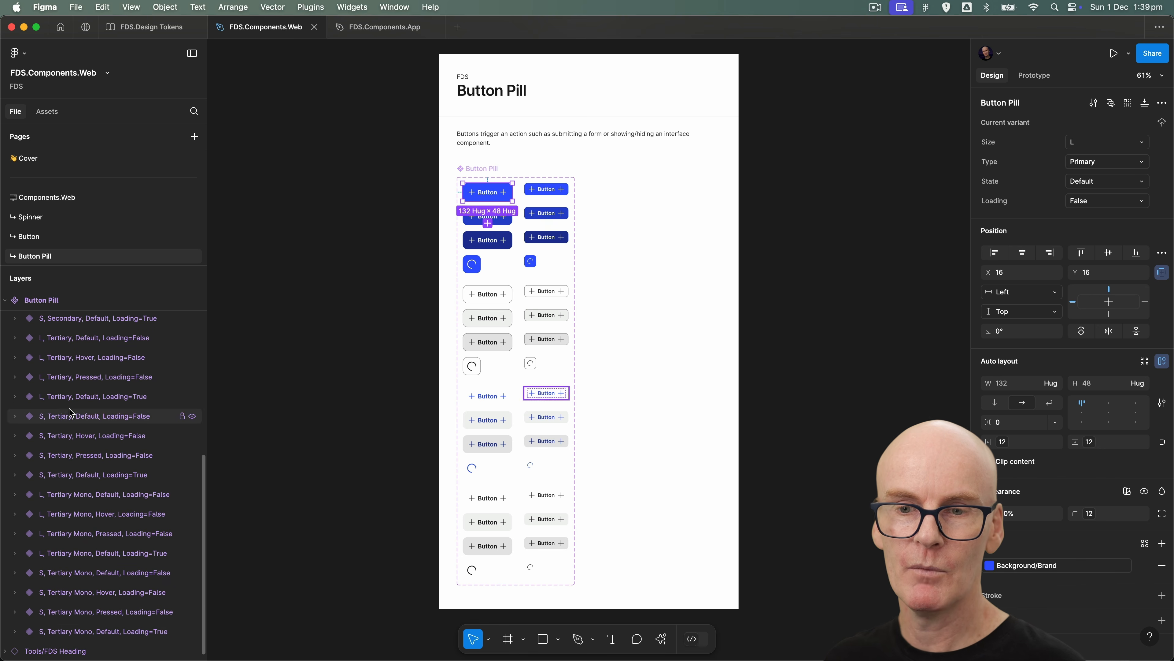
left_click(60, 632, "shift")
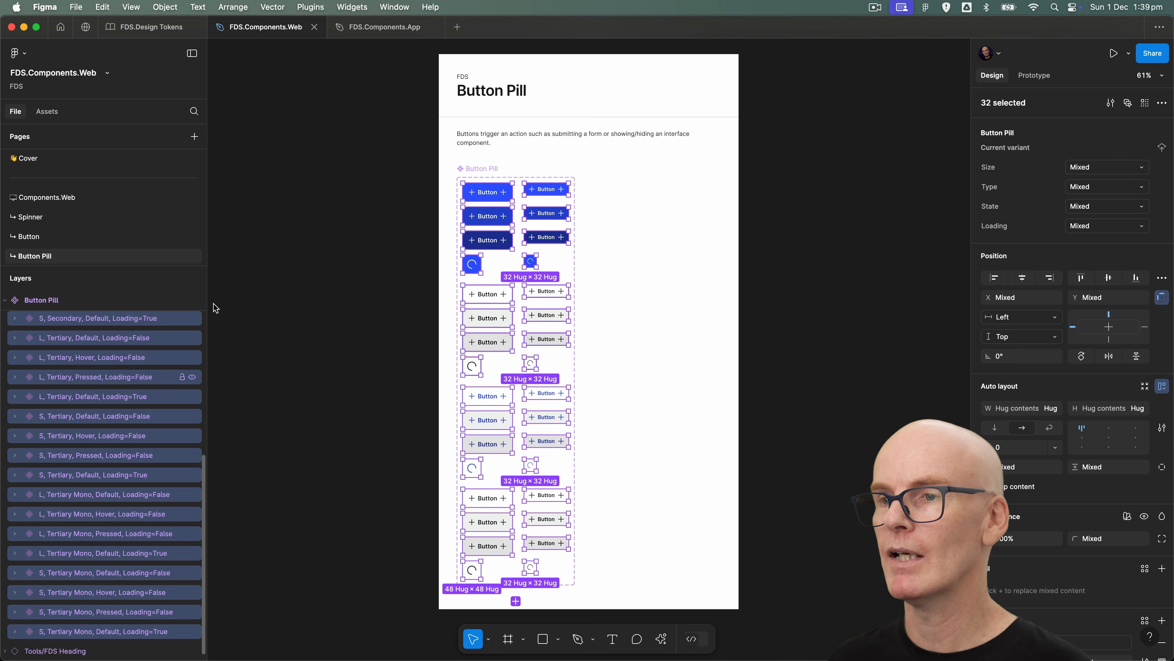
scroll(578, 347, "down", 2)
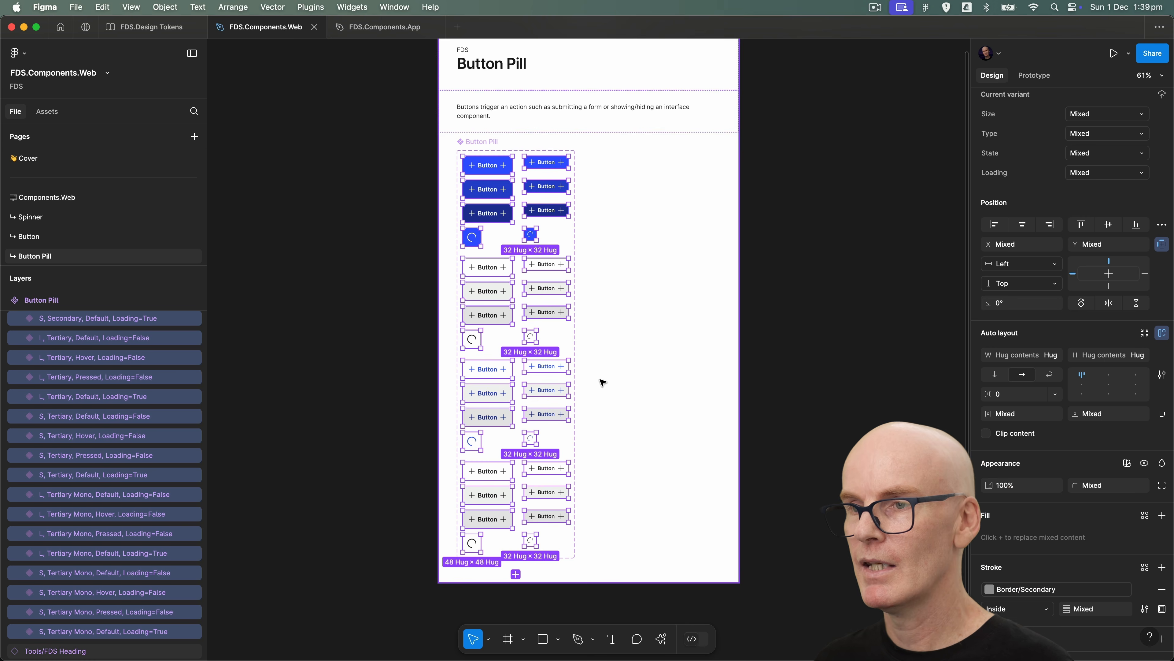
scroll(1110, 463, "down", 3)
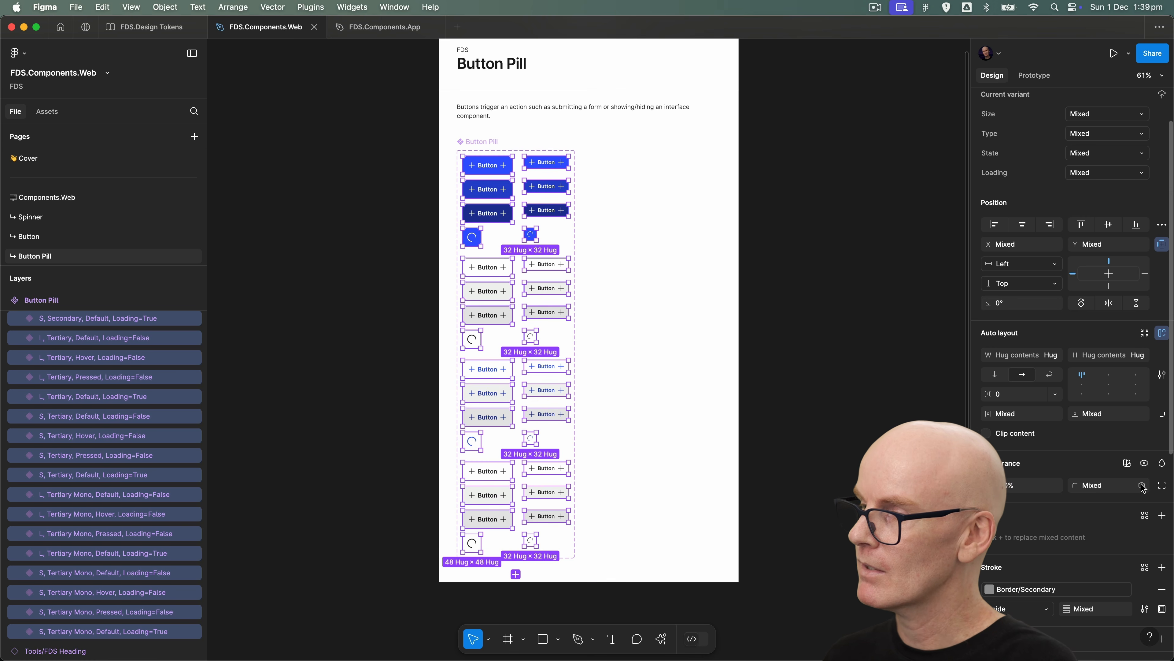
left_click(1142, 485)
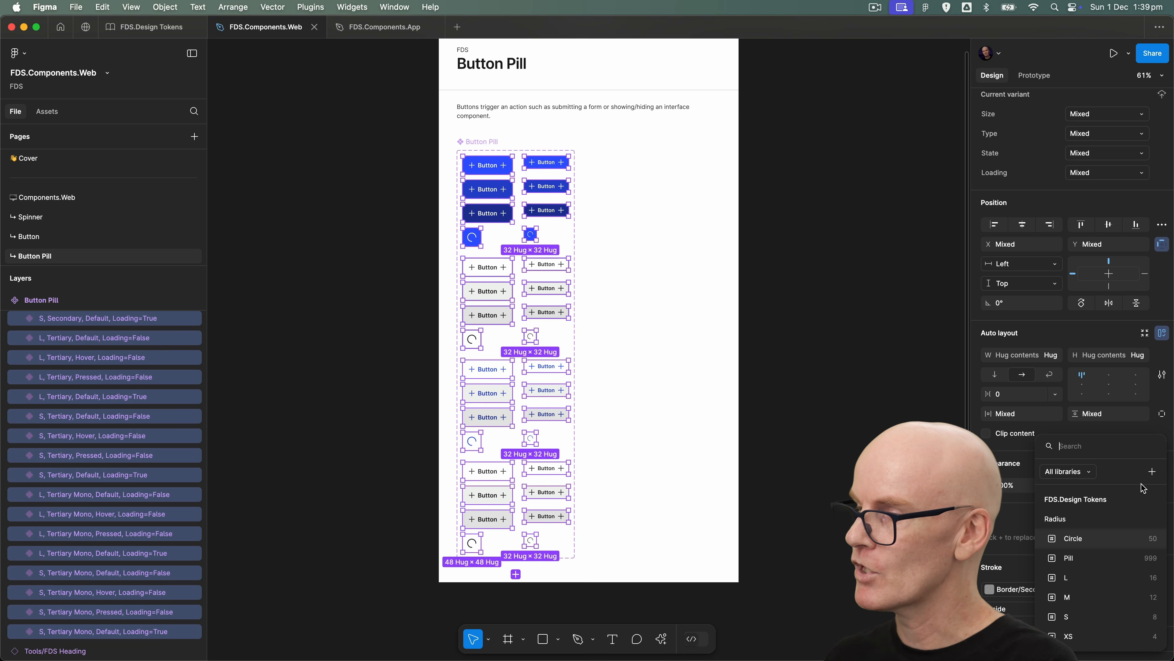
left_click(1088, 559)
left_click(338, 214)
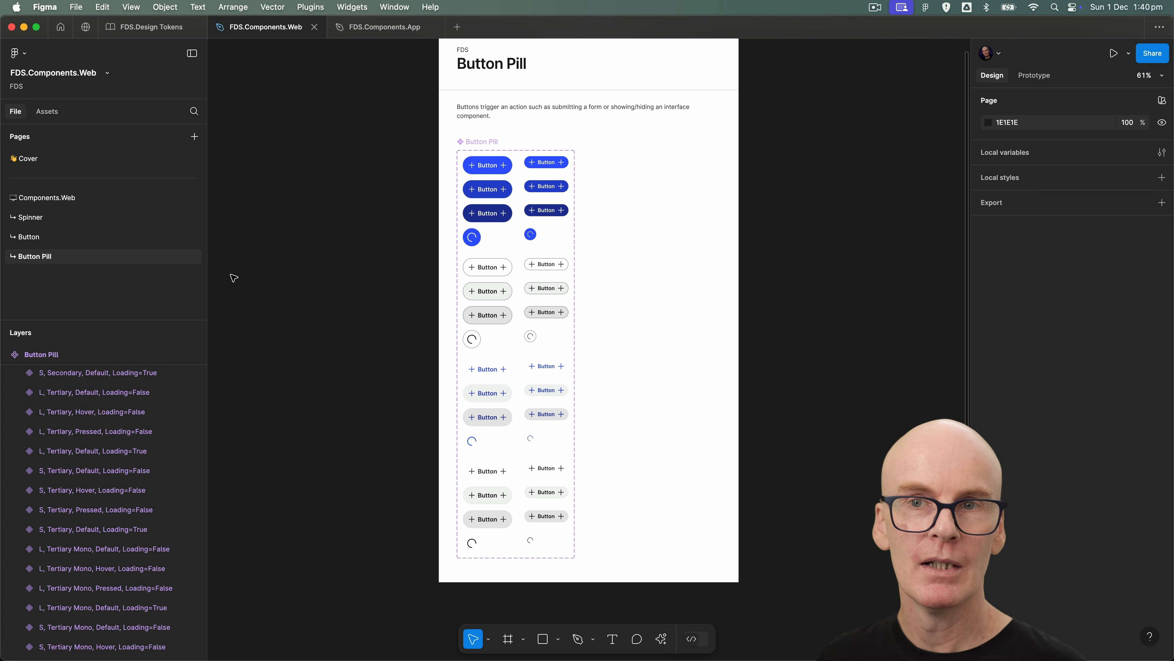
Step: Duplicate the Button Pill page and rename the copy "Button Icon"
right_click(59, 262)
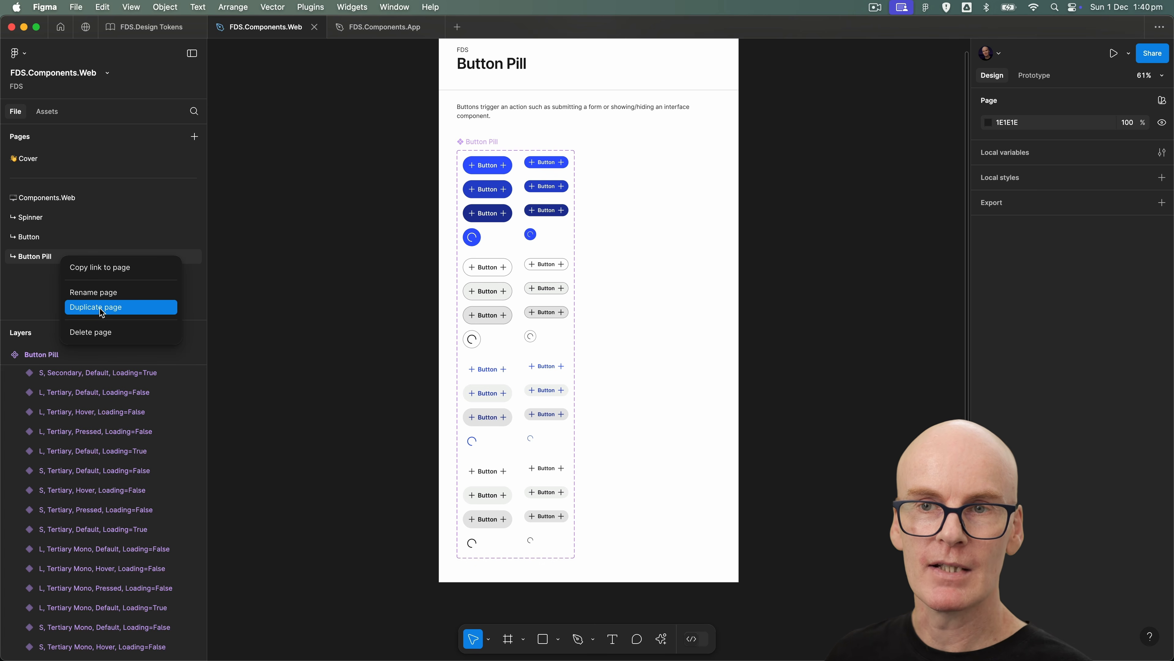
left_click(100, 307)
double_click(41, 276)
type("Icon")
key("Return")
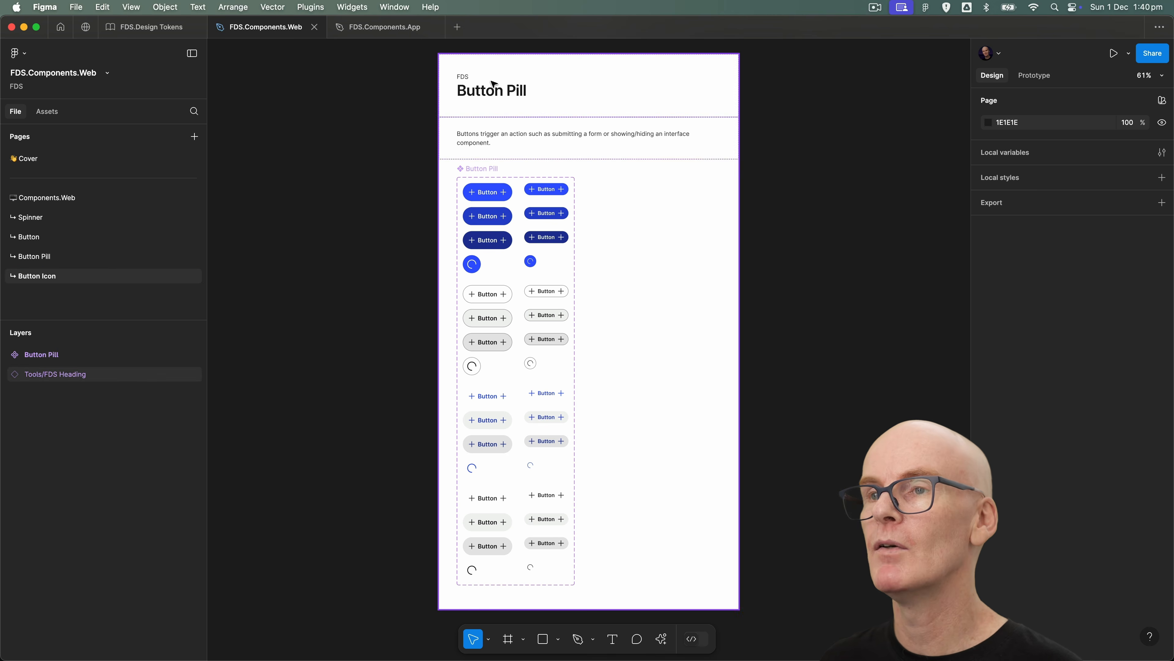
Step: Change the heading title on the Button Icon page to "Button Icon"
left_click(512, 88, "super")
double_click(514, 87)
double_click(513, 86)
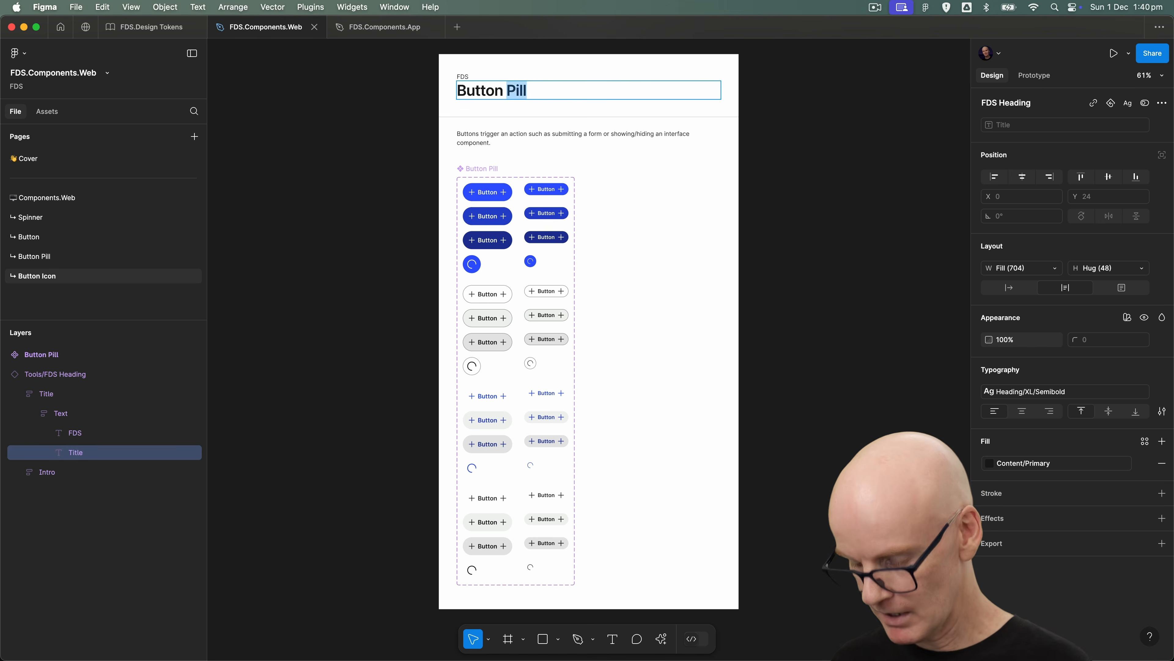
type("Icon")
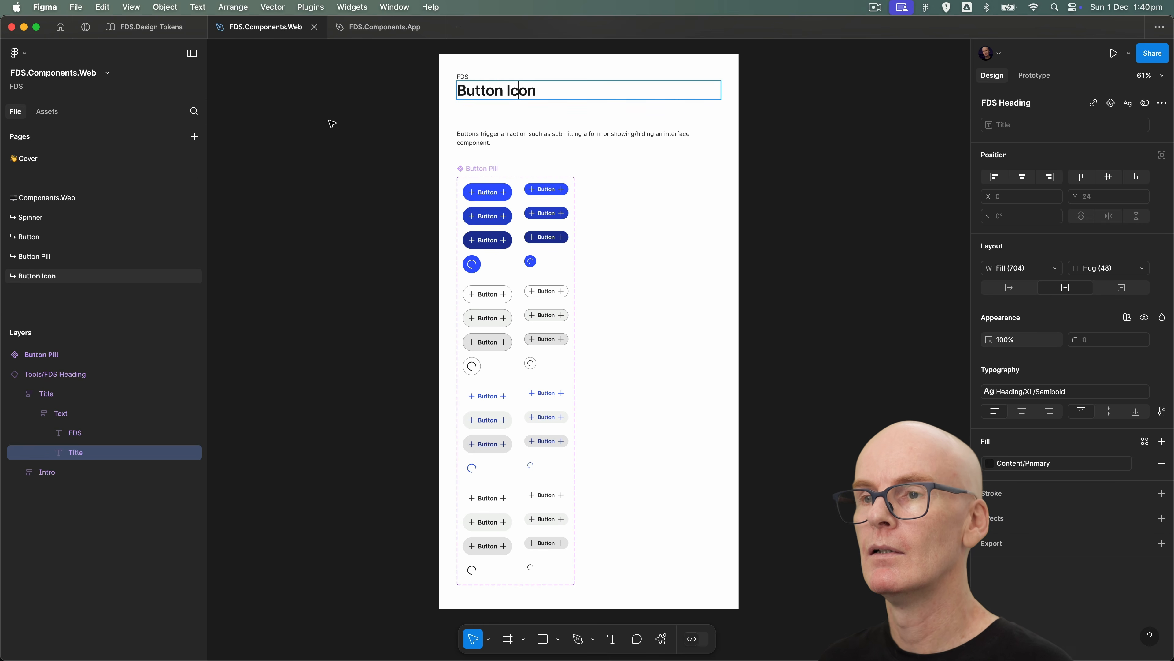
left_click(330, 122)
Step: Rename the component set on the Button Icon page to "Button Icon"
left_click(487, 173)
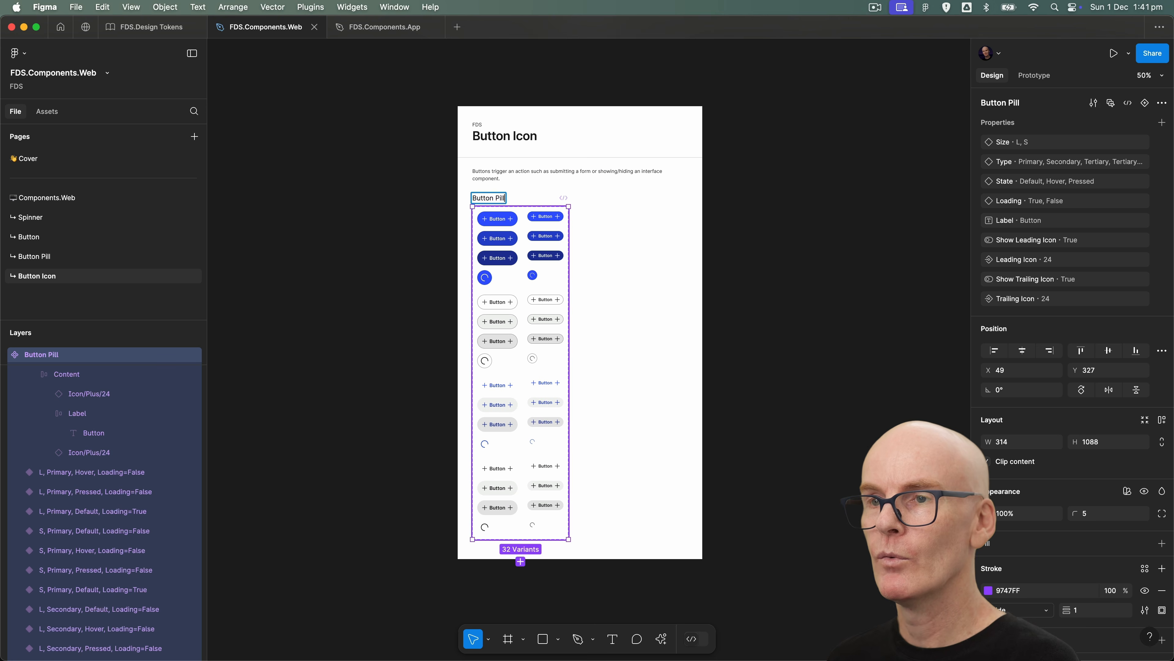
type("con")
key("Return")
key("shift+0")
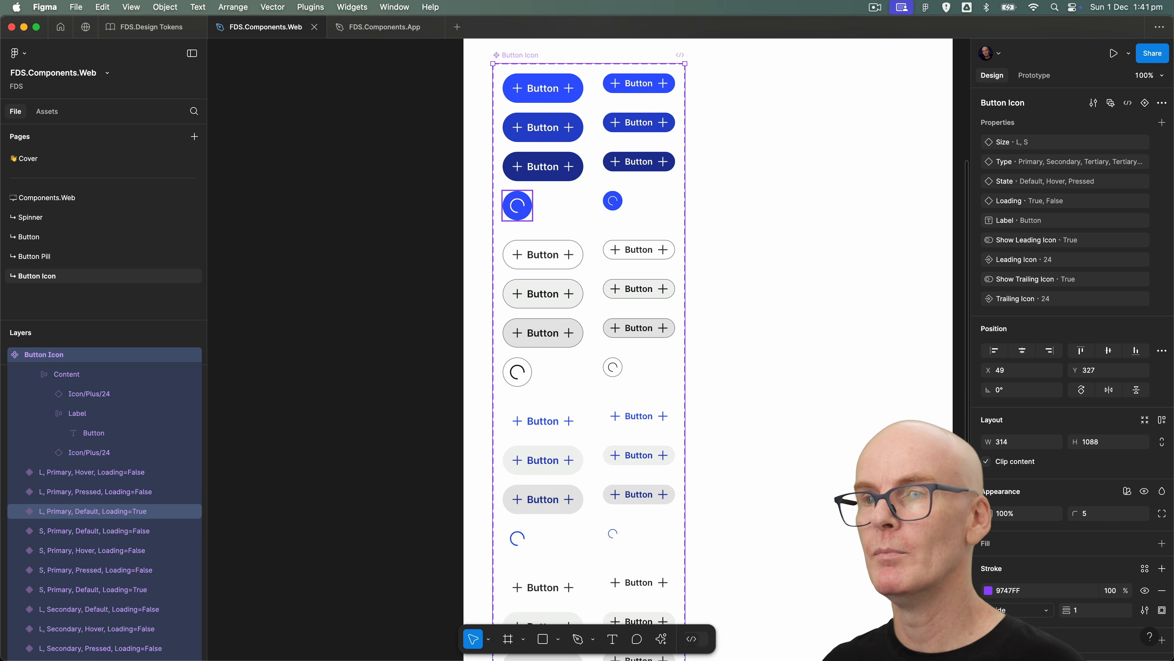
left_click(330, 202)
Step: Select the matching Label frames across all Button Icon variants and delete them
left_click_drag(687, 149, 565, 236)
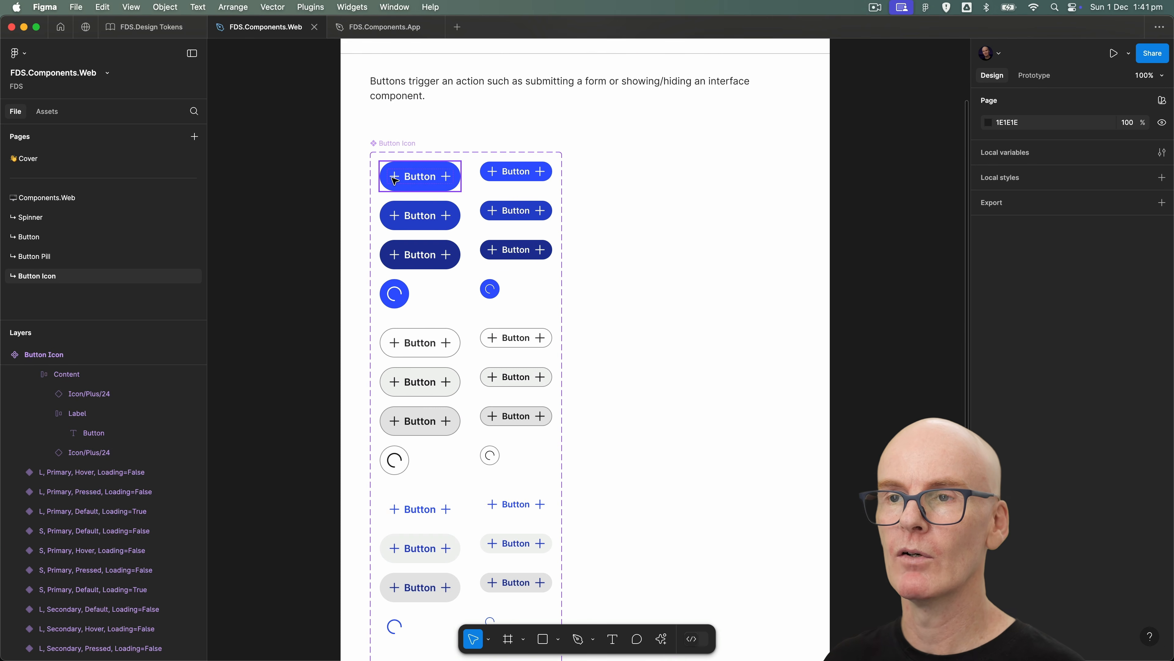
left_click(418, 179, "super")
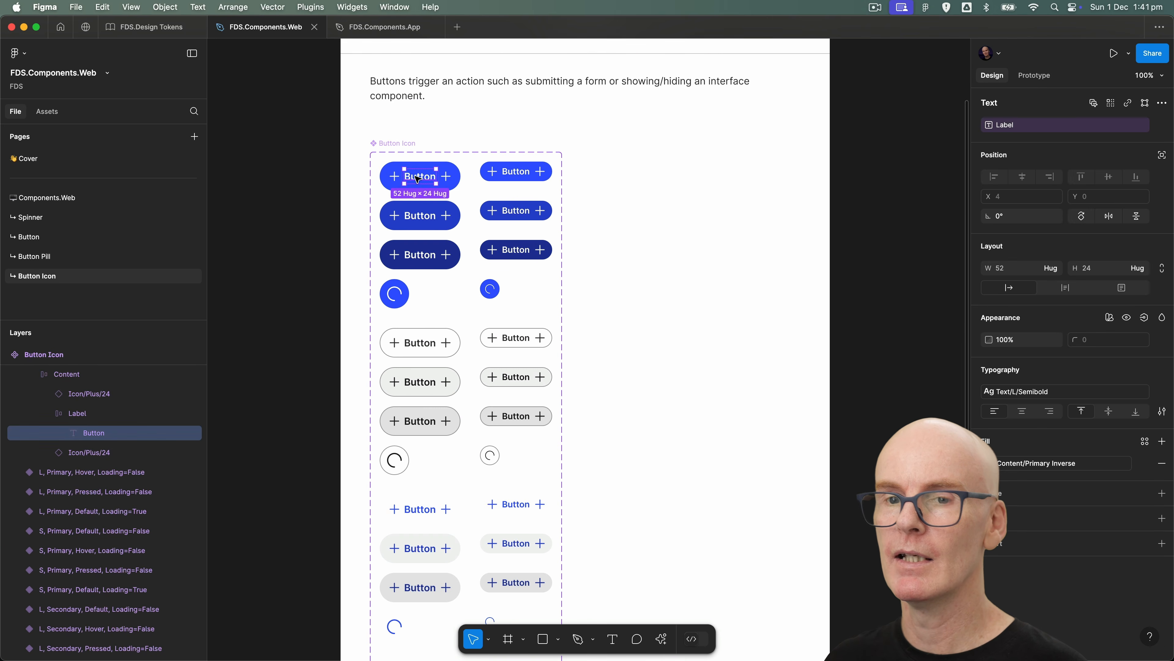
left_click(90, 415)
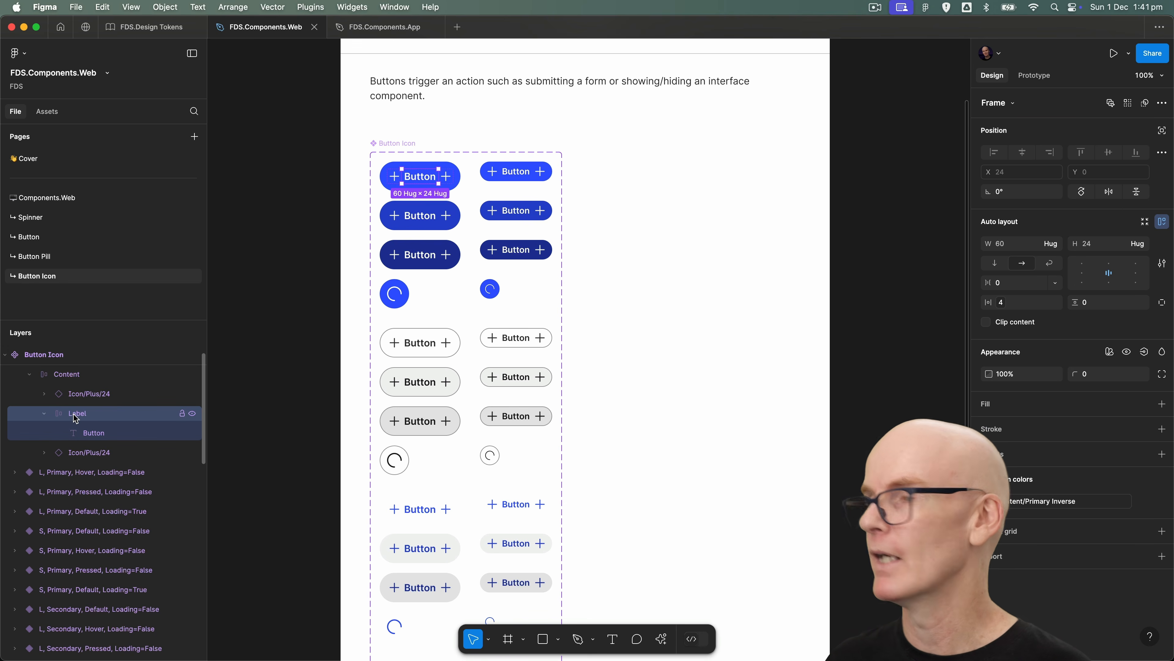
left_click(1112, 105)
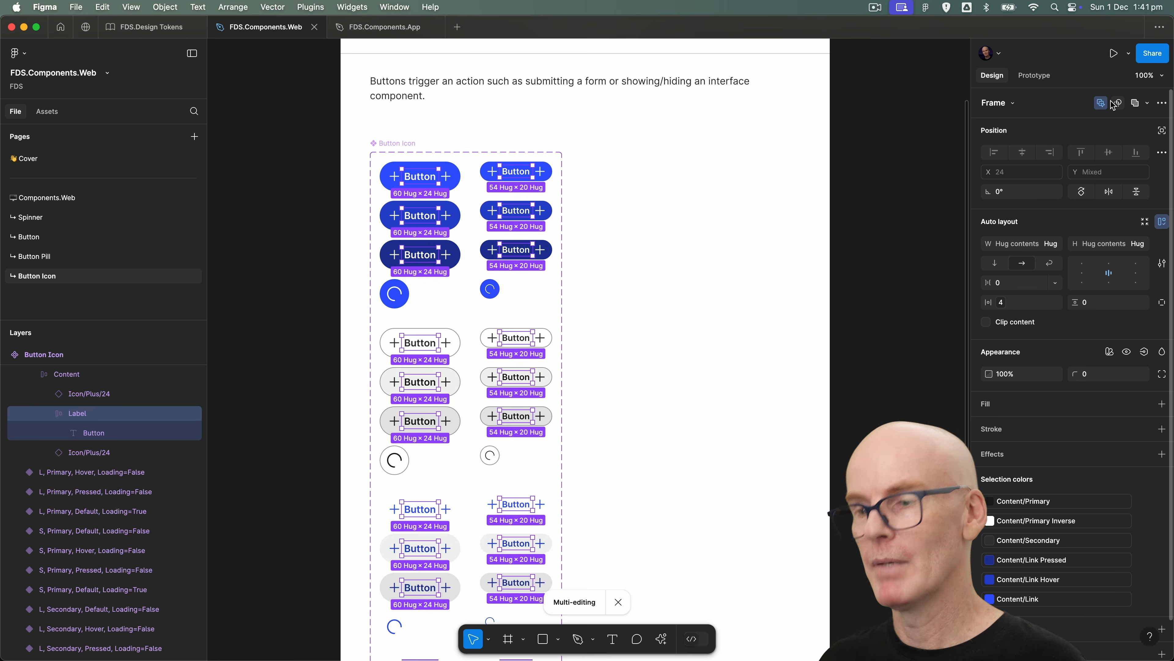
key("Delete")
Step: Delete the second plus icon from all Button Icon variants and leave multi-editing
left_click(90, 413)
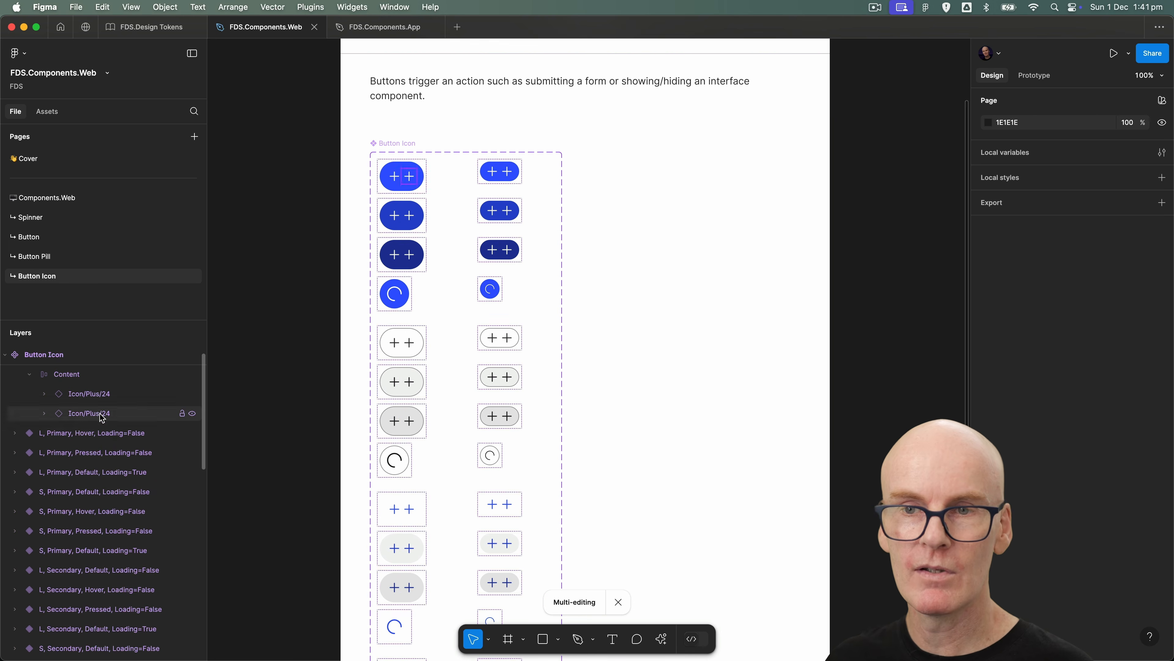
key("Escape")
key("Escape")
key("Escape")
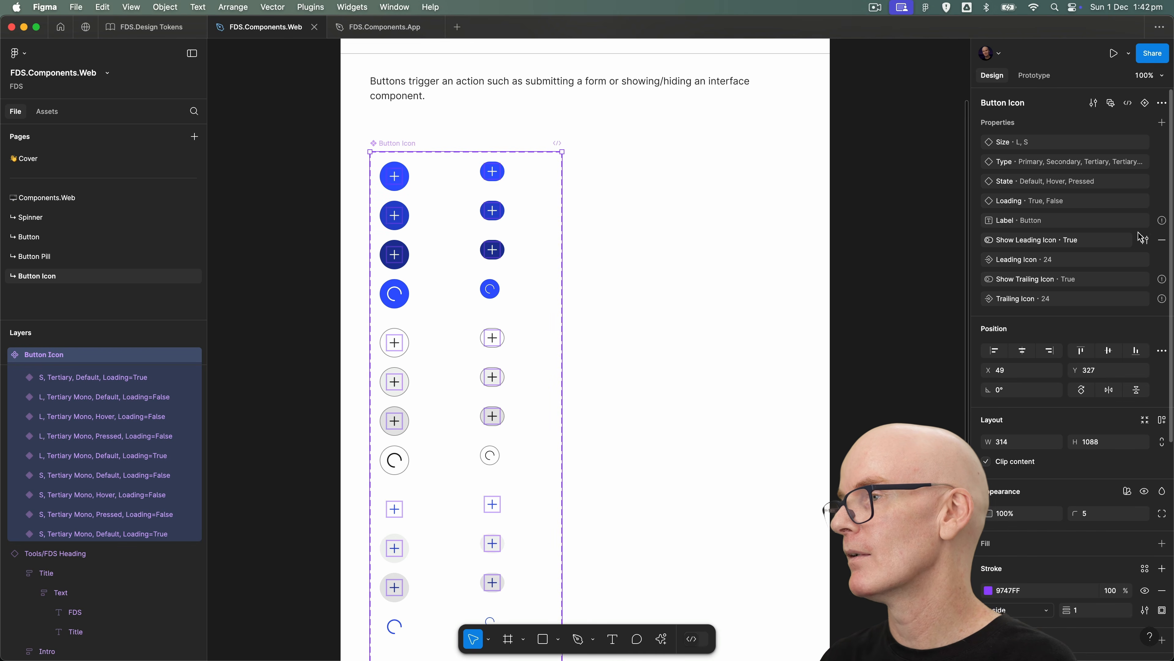
Step: Remove the unused Label, Show Trailing Icon and Trailing Icon properties from the Button Icon component set
left_click(1146, 221)
left_click(1146, 263)
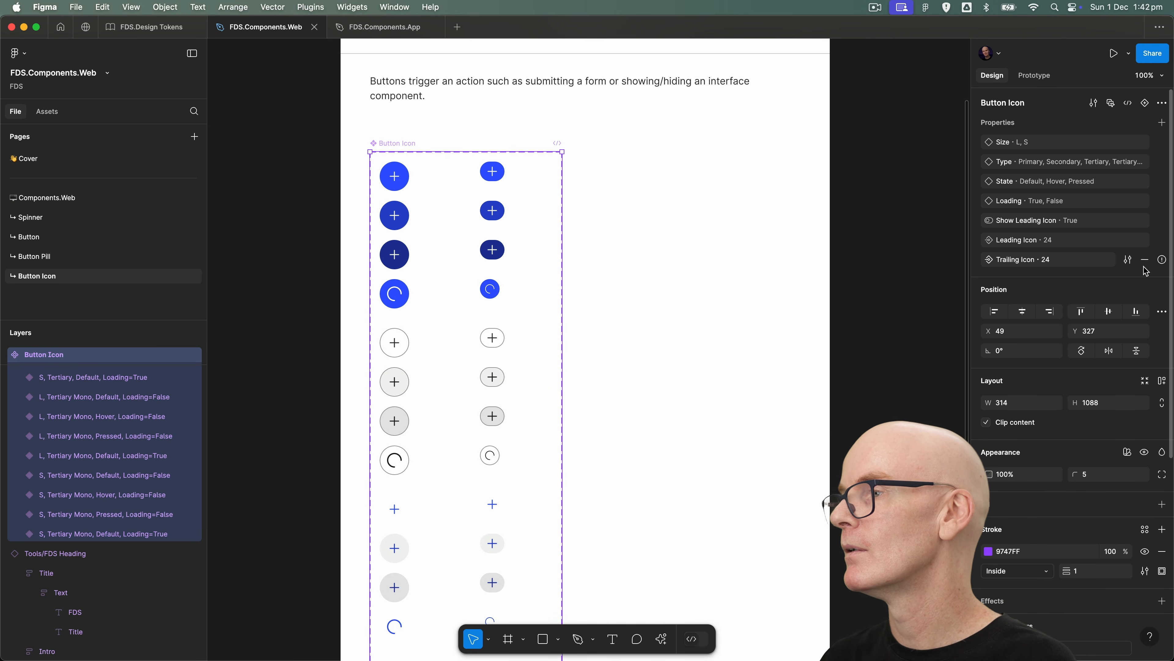
left_click(1147, 262)
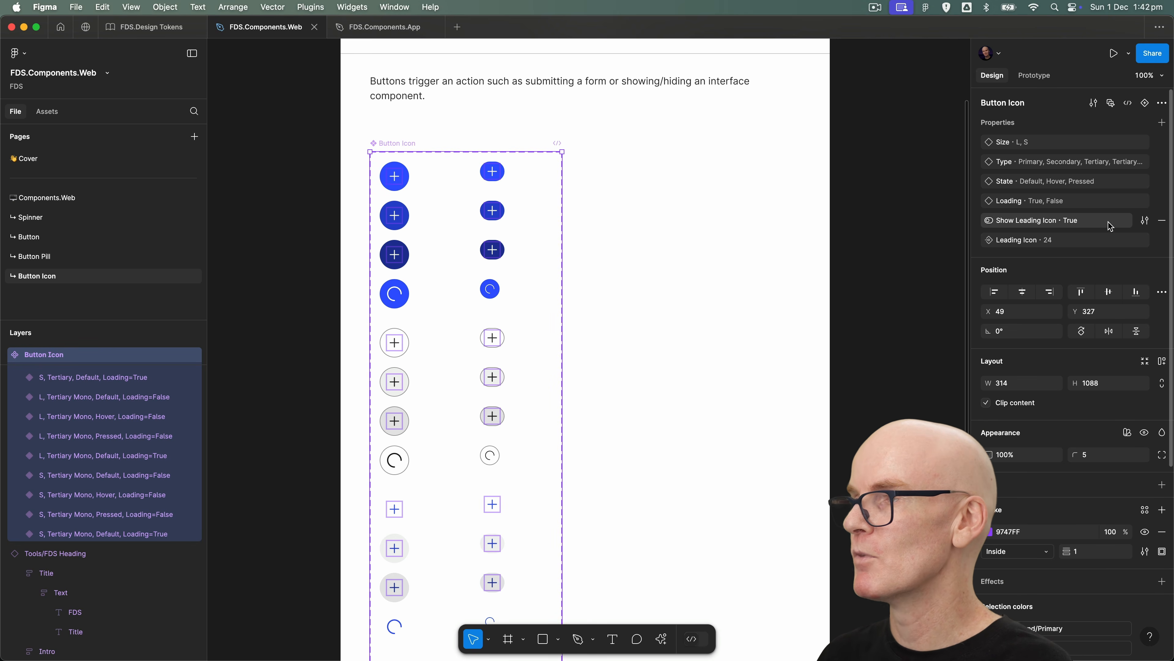
Step: Rename the component set's Show Leading Icon property to "Show Icon"
left_click(1145, 220)
left_click_drag(934, 250, 907, 253)
key("BackSpace")
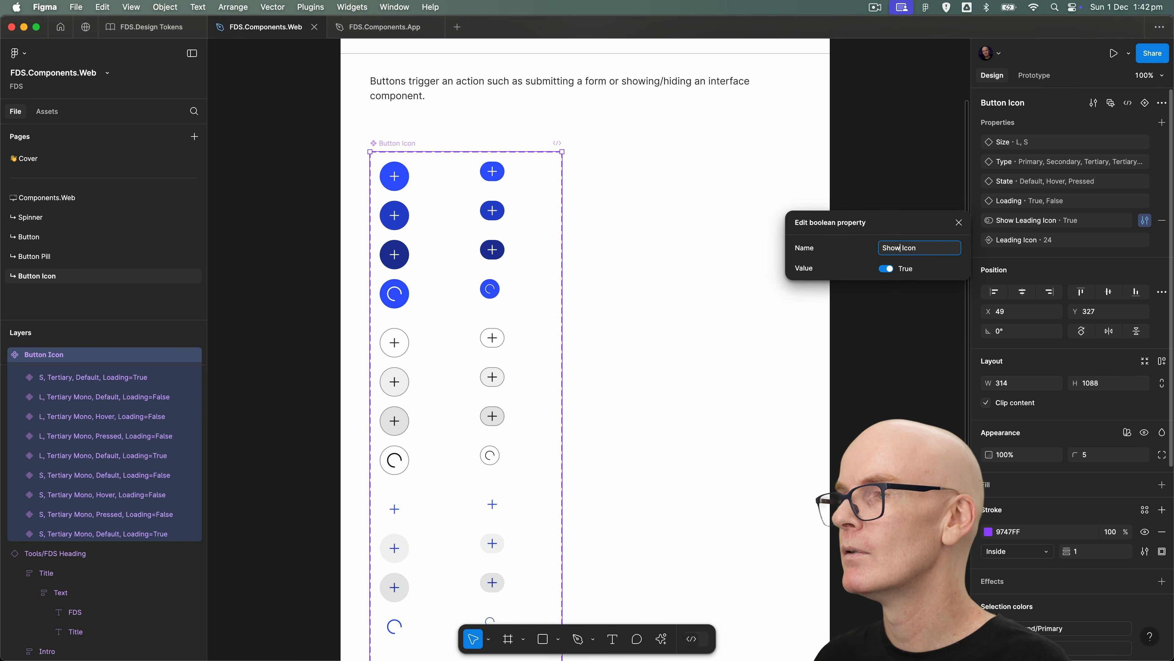
left_click(1110, 244)
Step: Rename the component set's Leading Icon property to "Icon"
double_click(1022, 241)
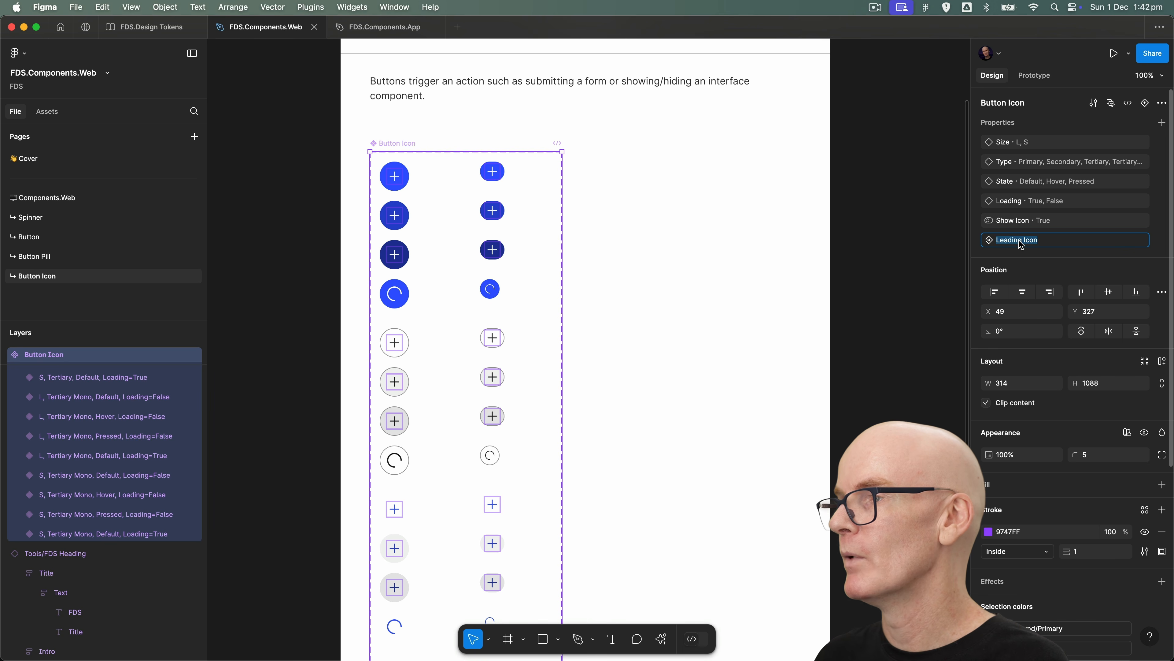
left_click(1025, 241)
left_click_drag(1023, 239, 986, 241)
key("BackSpace")
left_click(900, 242)
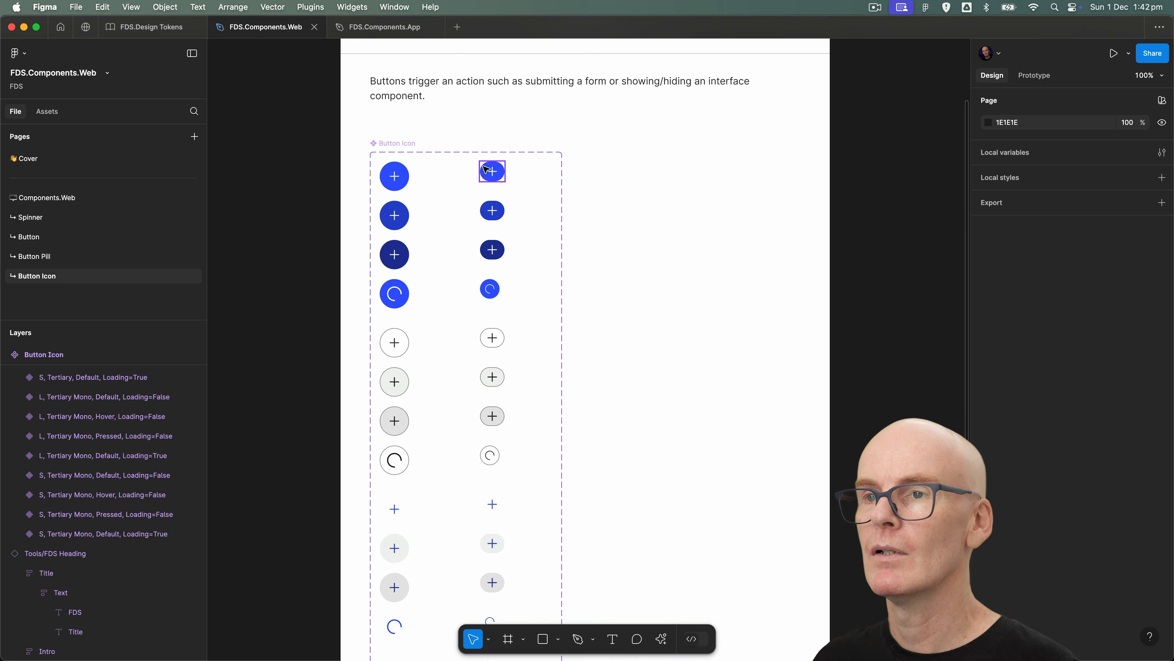
Step: Set the horizontal padding of all small, non-loading Button Icon variants to the XS space token (4)
left_click(492, 172)
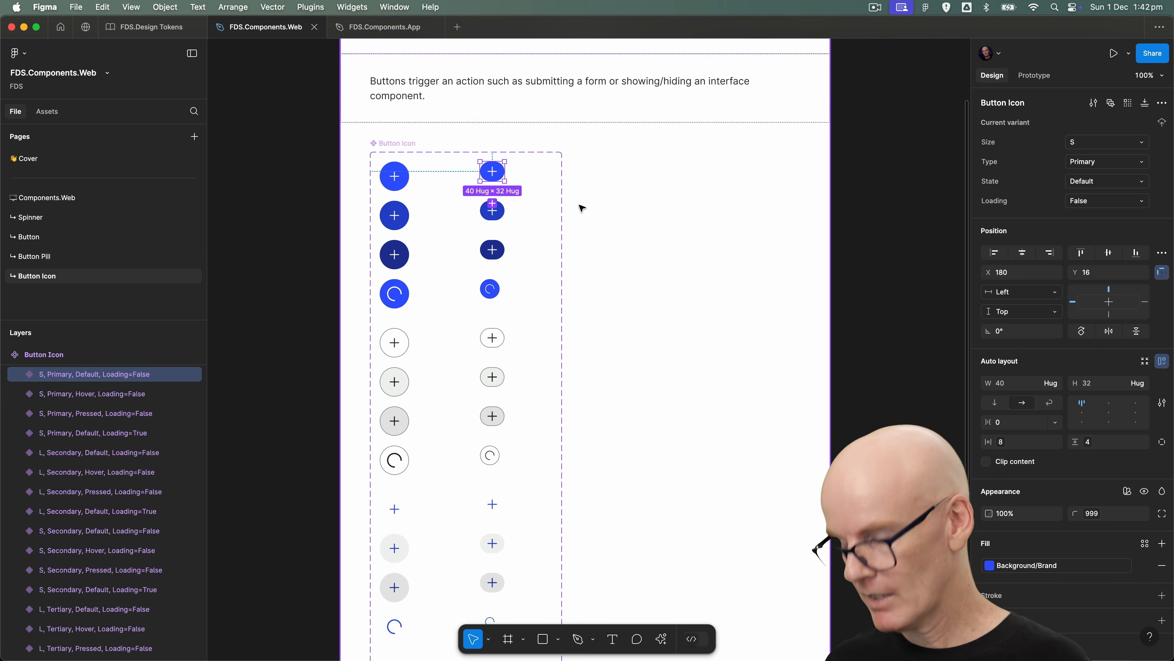
key("super+minus")
left_click_drag(615, 291, 574, 177)
scroll(574, 177, "up", 5)
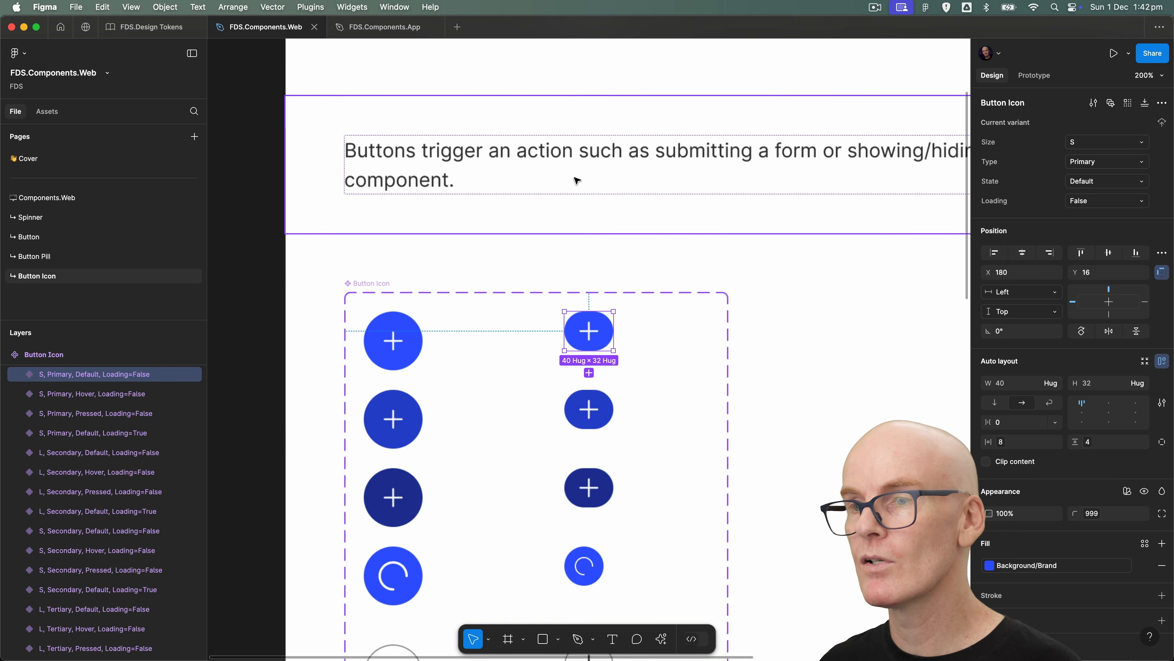
left_click_drag(647, 514, 642, 281)
left_click(588, 184, "shift")
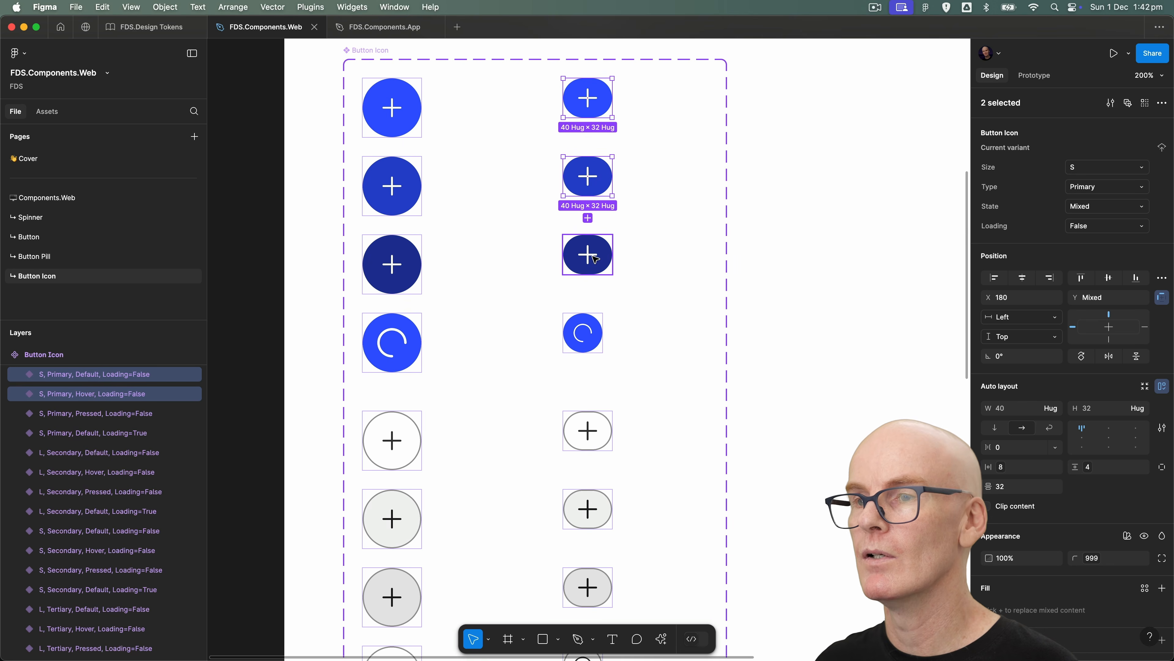
left_click(590, 255, "shift")
left_click(596, 437, "shift")
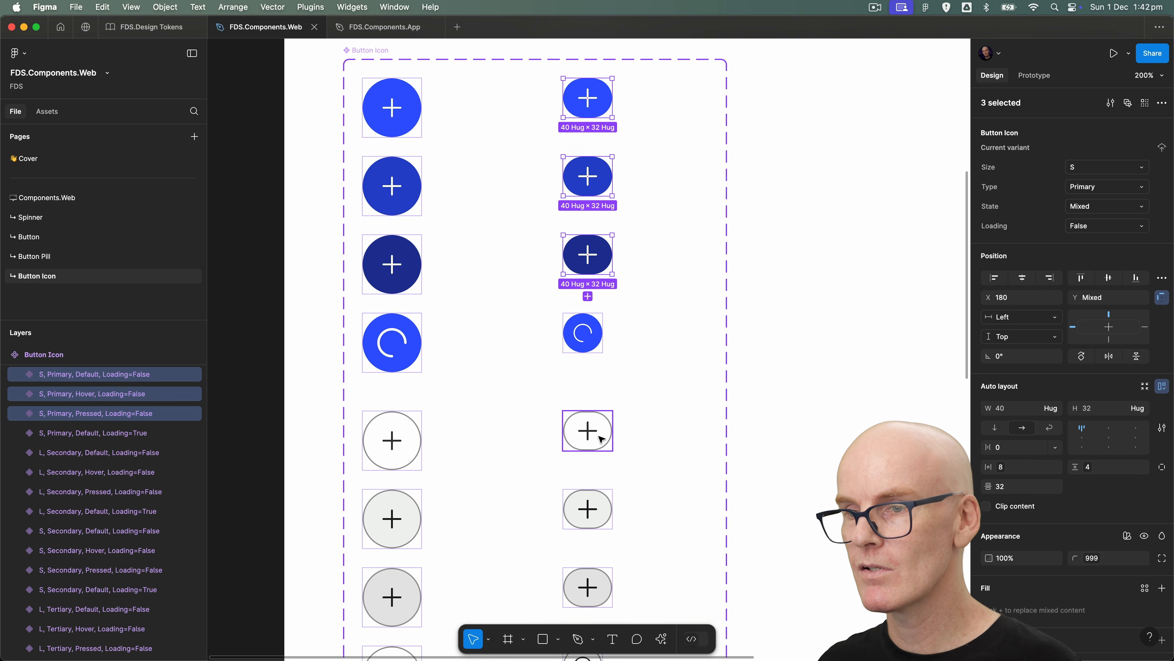
left_click(596, 517, "shift")
scroll(629, 451, "down", 8)
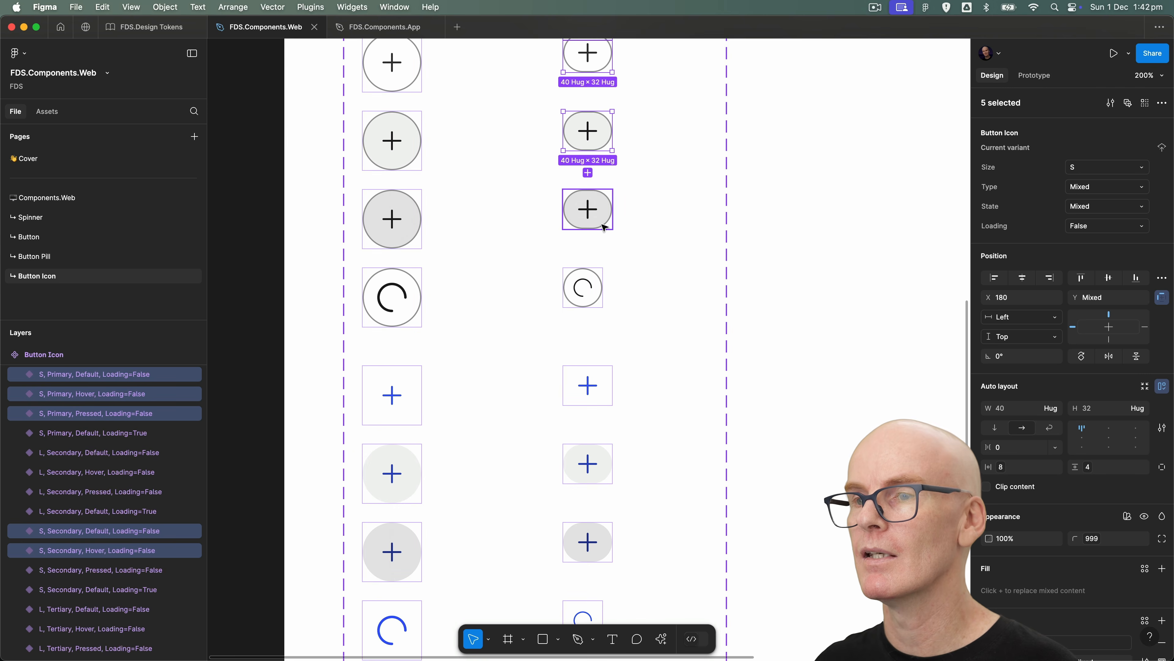
left_click(606, 224, "shift")
scroll(629, 349, "down", 3)
left_click(581, 255, "shift")
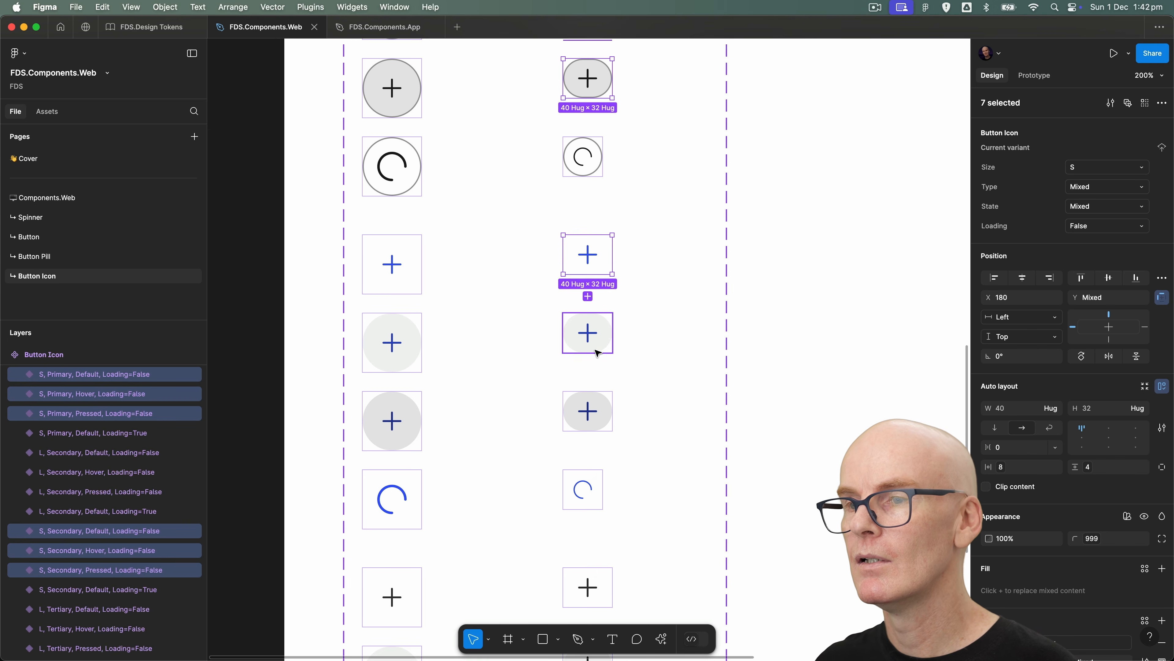
left_click(592, 337, "shift")
left_click(590, 412, "shift")
scroll(660, 383, "down", 1)
left_click(588, 250, "shift")
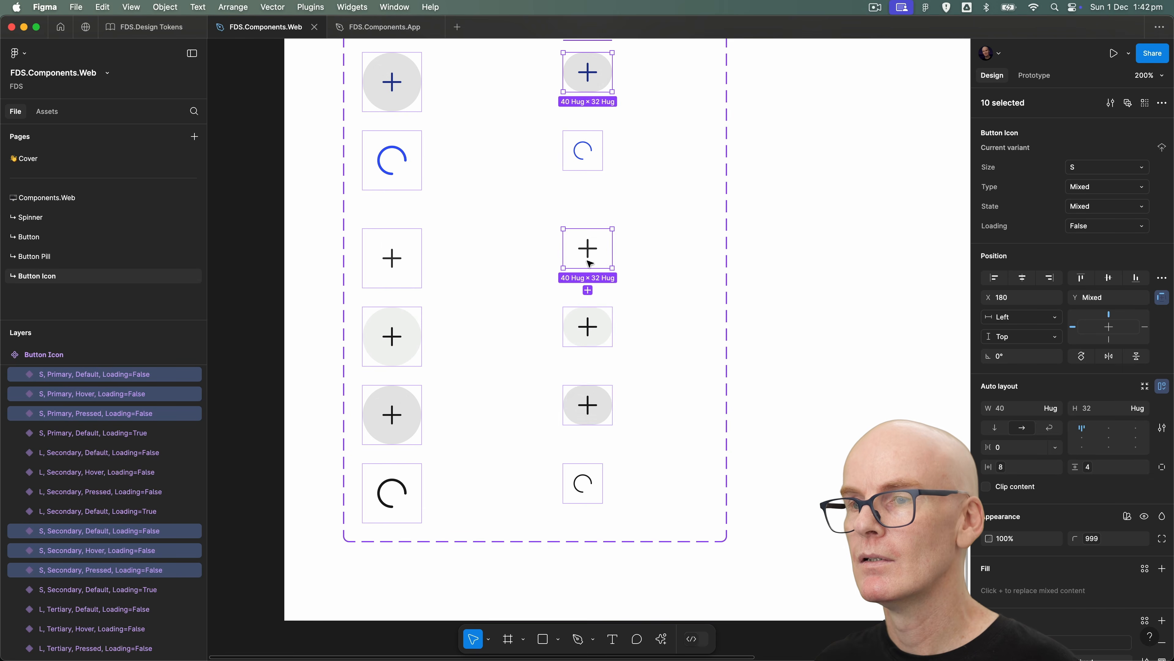
left_click(596, 345, "shift")
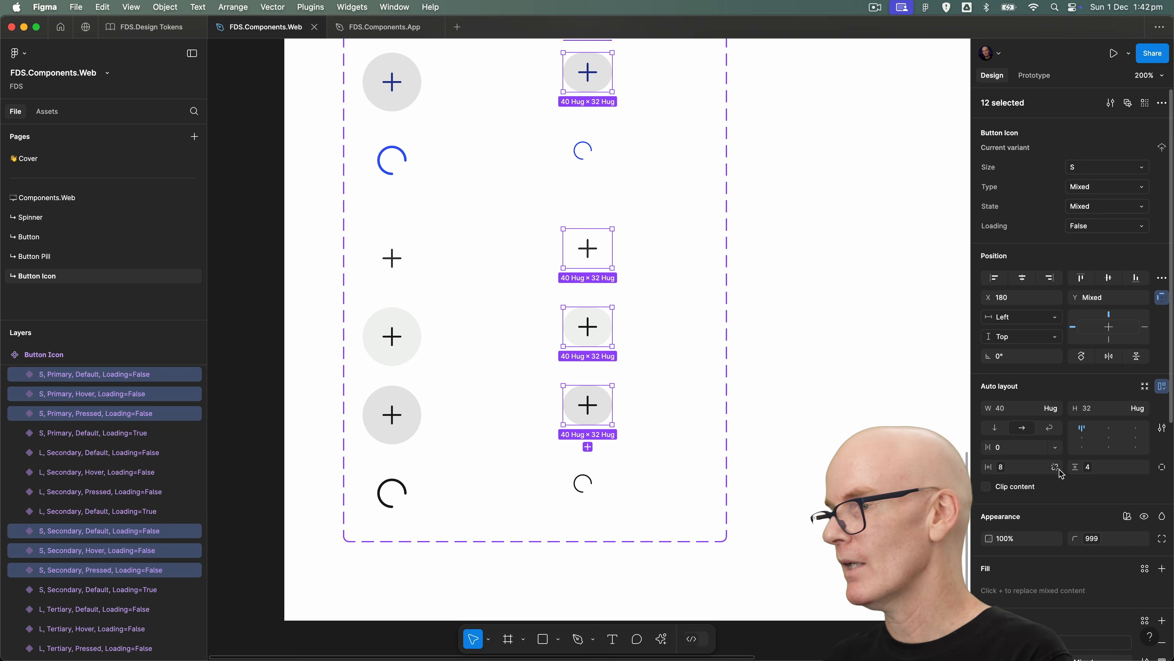
left_click(1004, 471)
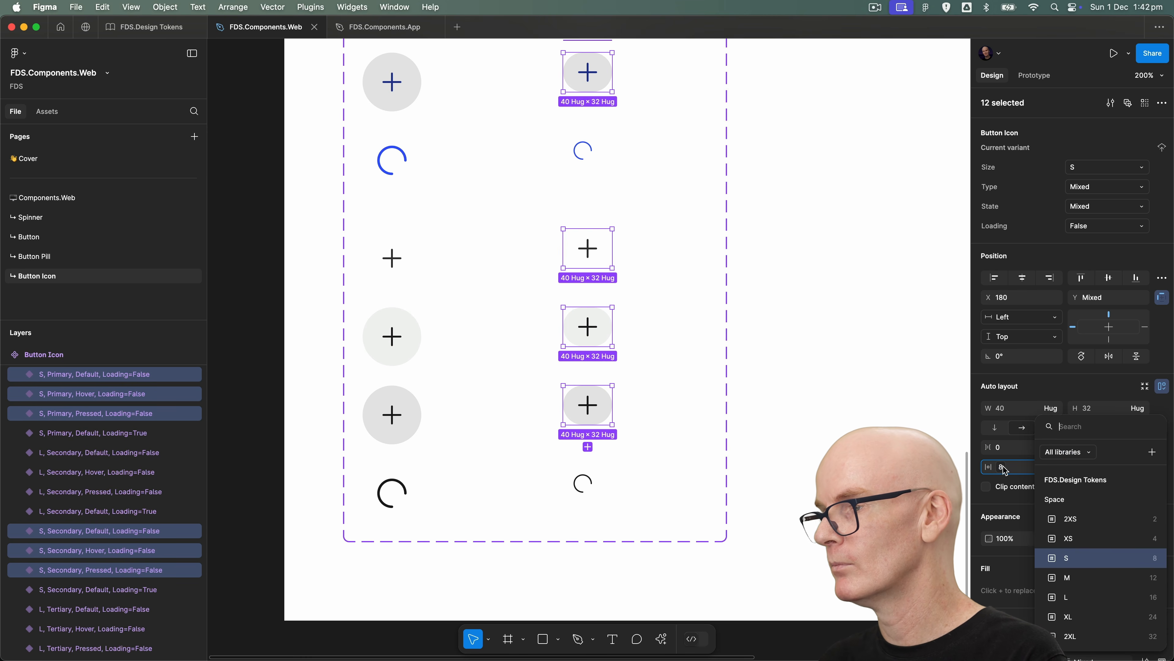
left_click(1062, 538)
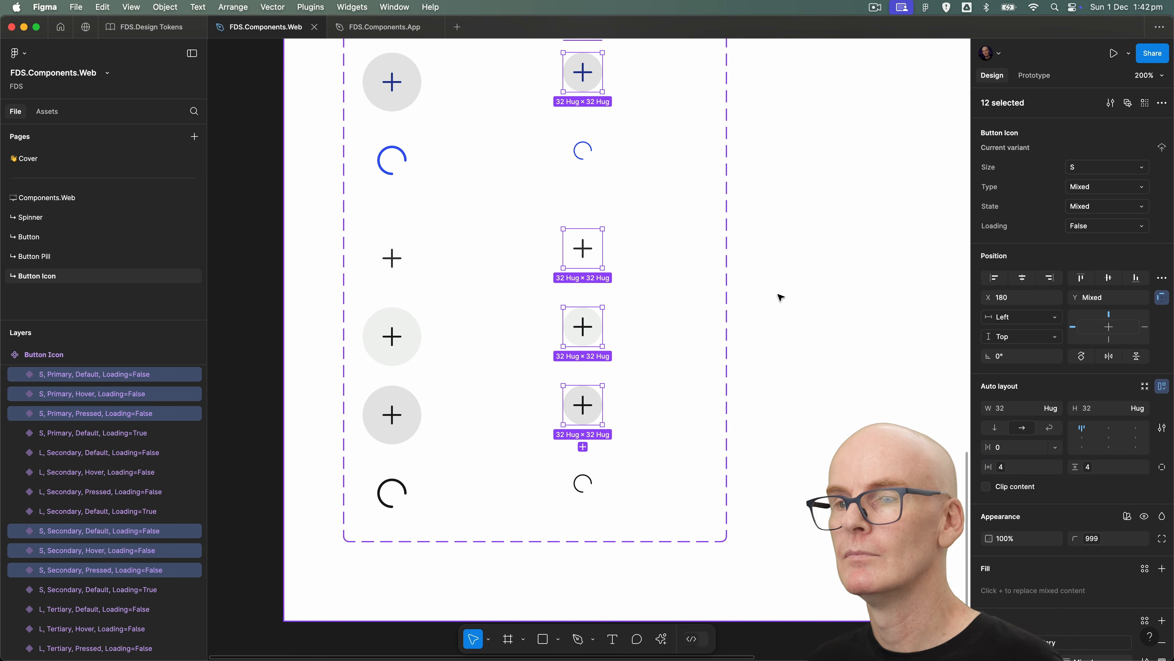
Step: Move the whole column of small Button Icon variants closer to the large ones, at X 96
left_click(767, 254)
key("super+minus")
left_click_drag(651, 82, 670, 322)
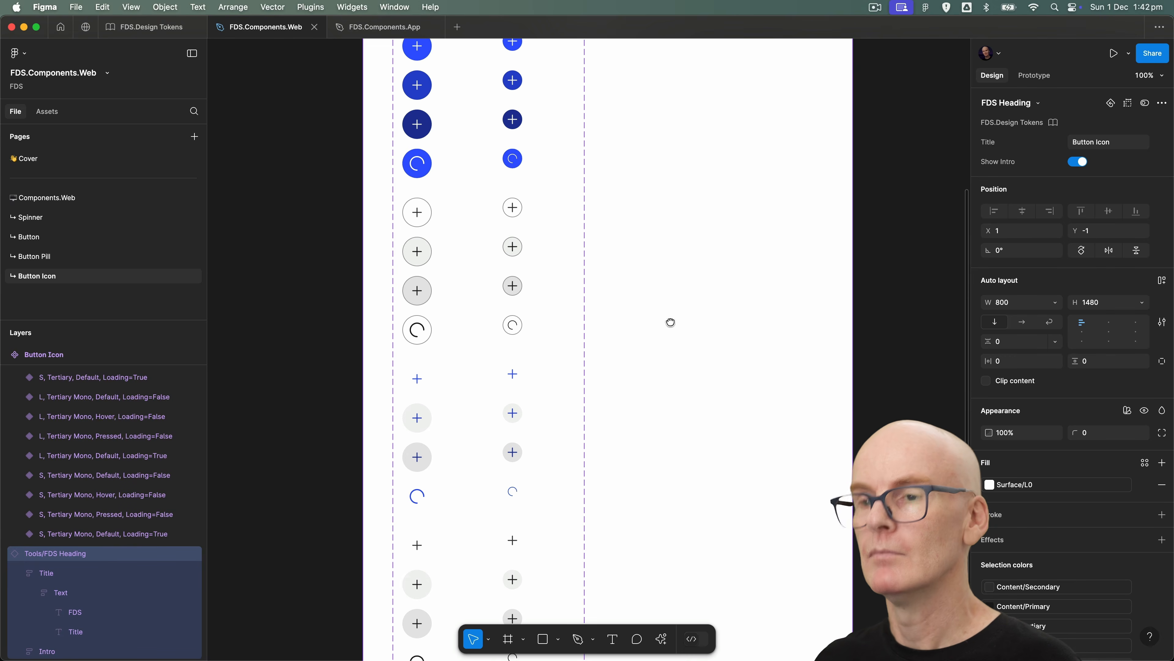
key("super+minus")
left_click(521, 554)
left_click_drag(543, 560, 453, 156)
left_click_drag(477, 194, 447, 194)
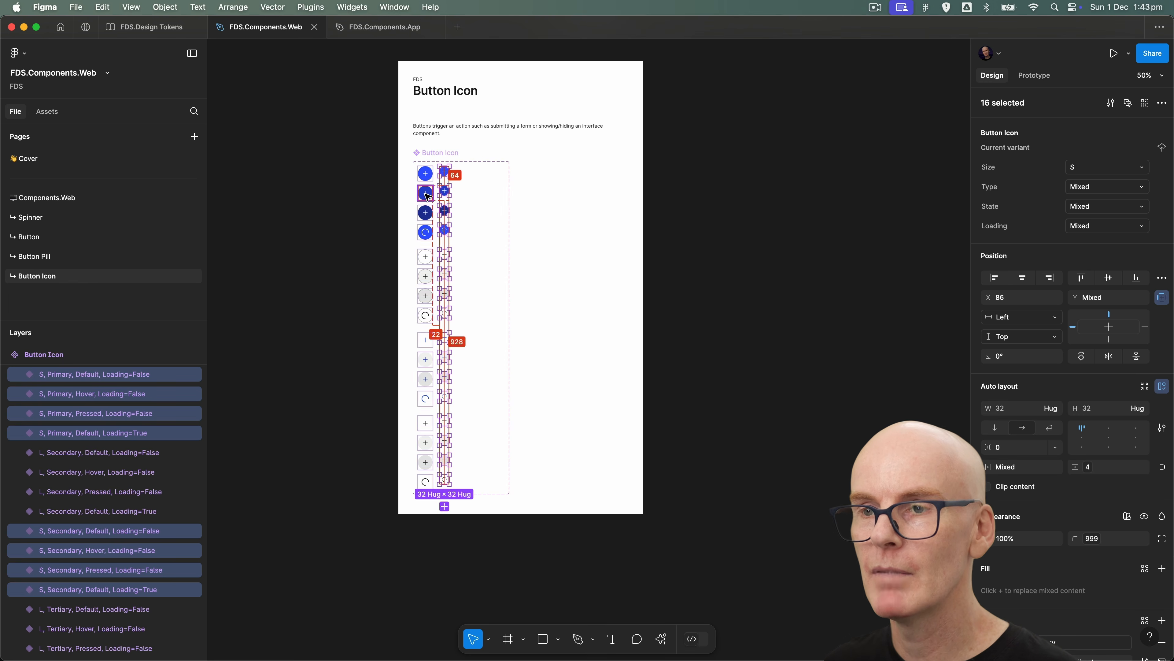
key("shift+0")
scroll(519, 225, "up", 2)
key("Right")
key("Right")
key("Right")
key("Right")
key("Right")
key("Right")
key("Right")
key("Right")
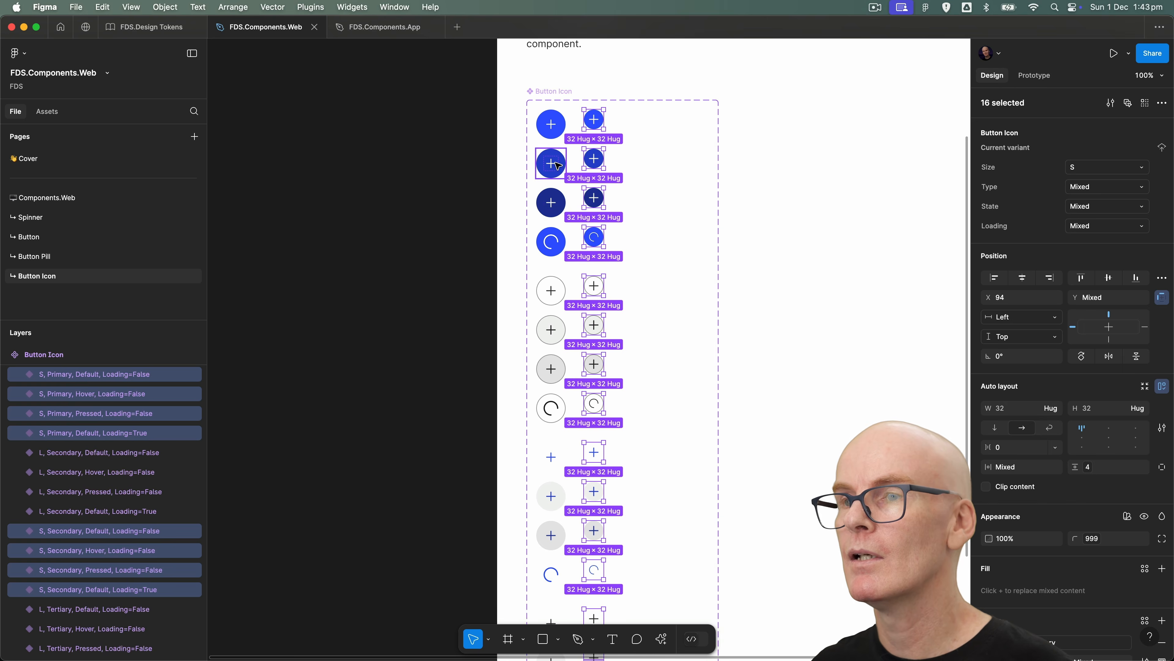
key("alt")
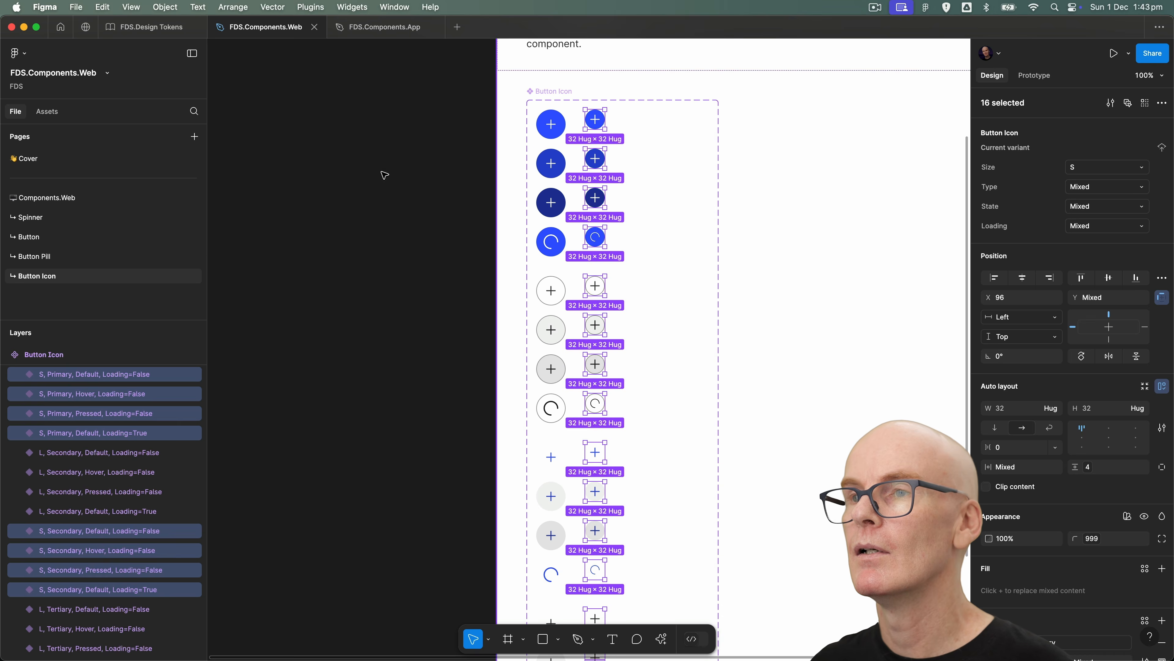
Step: Resize the Button Icon component set to fit its variants
left_click(574, 76)
left_click(554, 95)
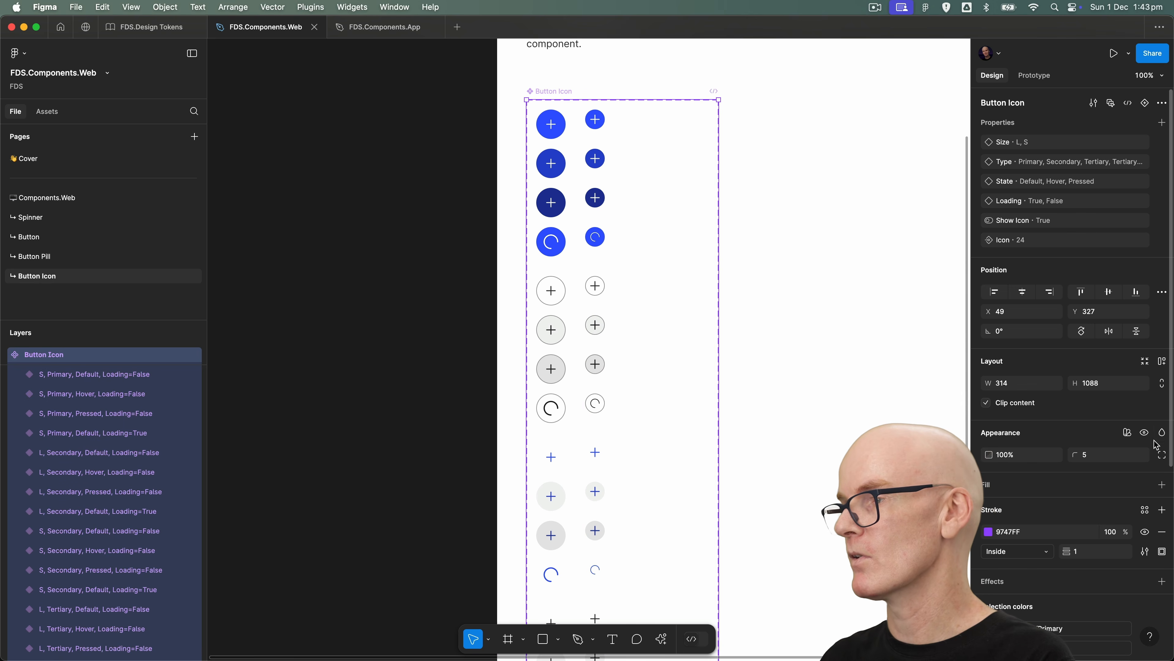
left_click(1145, 361)
left_click(345, 319)
key("super+minus")
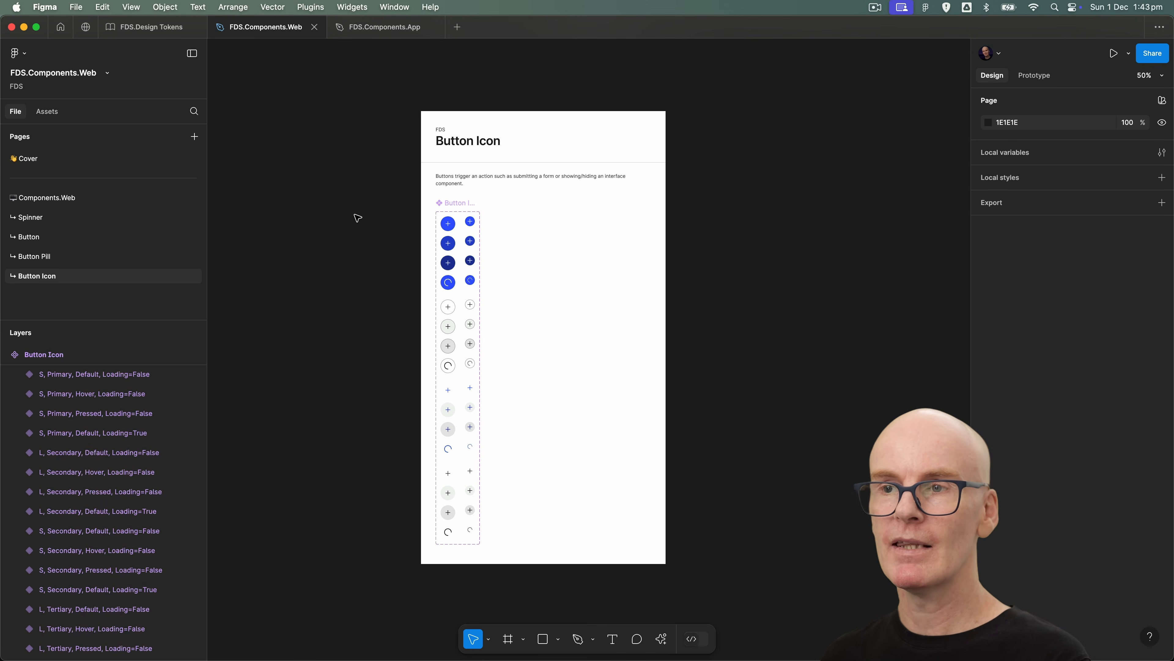
Step: Copy the heading and component set from the Button page and switch to the FDS.Components.App file
mouse_move(392, 31)
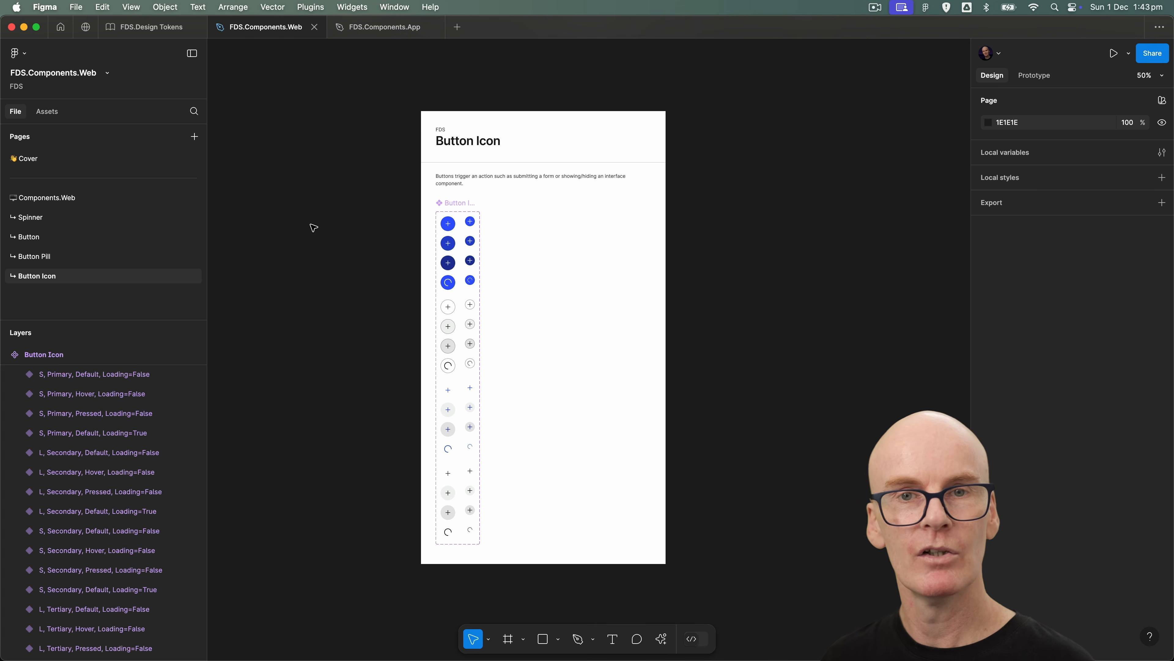
left_click(106, 236)
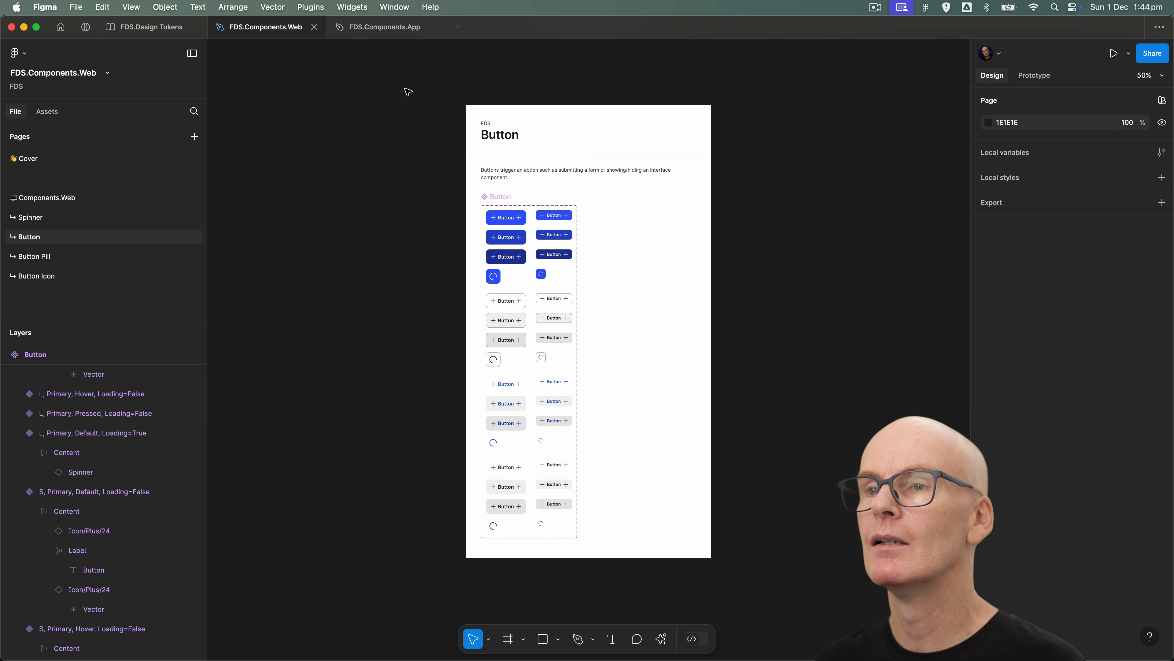
left_click_drag(710, 339, 762, 567)
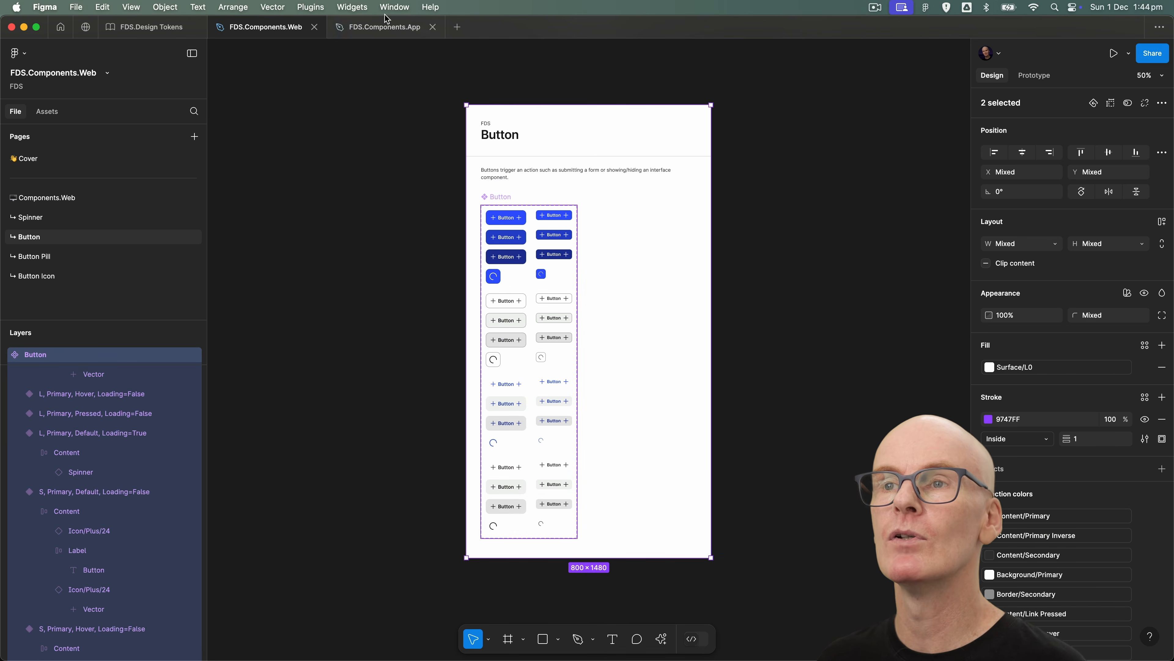
left_click(375, 28)
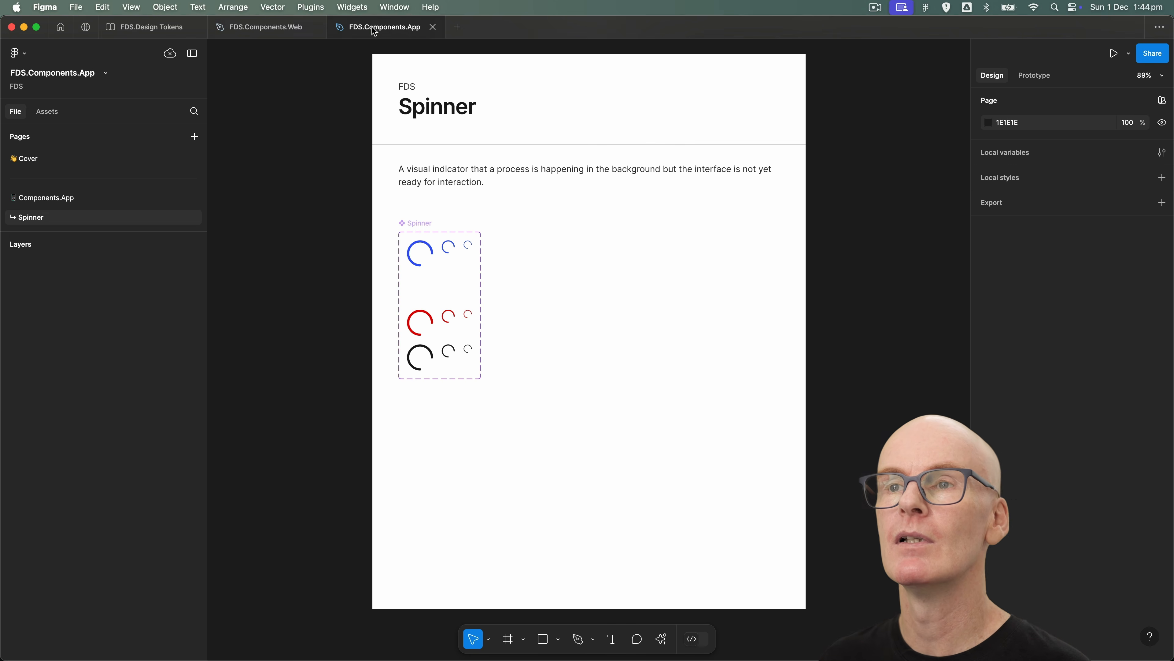
Step: Duplicate the Spinner page as "Button" and replace its contents with the copied Button heading and component set
right_click(62, 221)
left_click(112, 271)
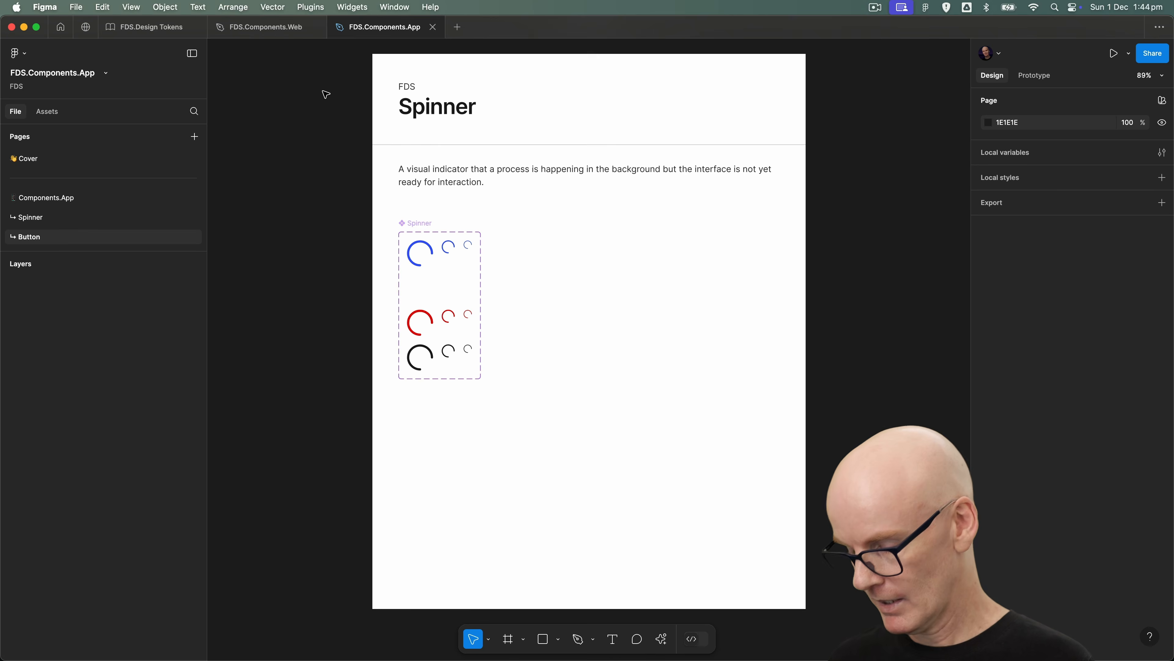
key("super+minus")
key("super+minus")
left_click_drag(464, 177, 751, 457)
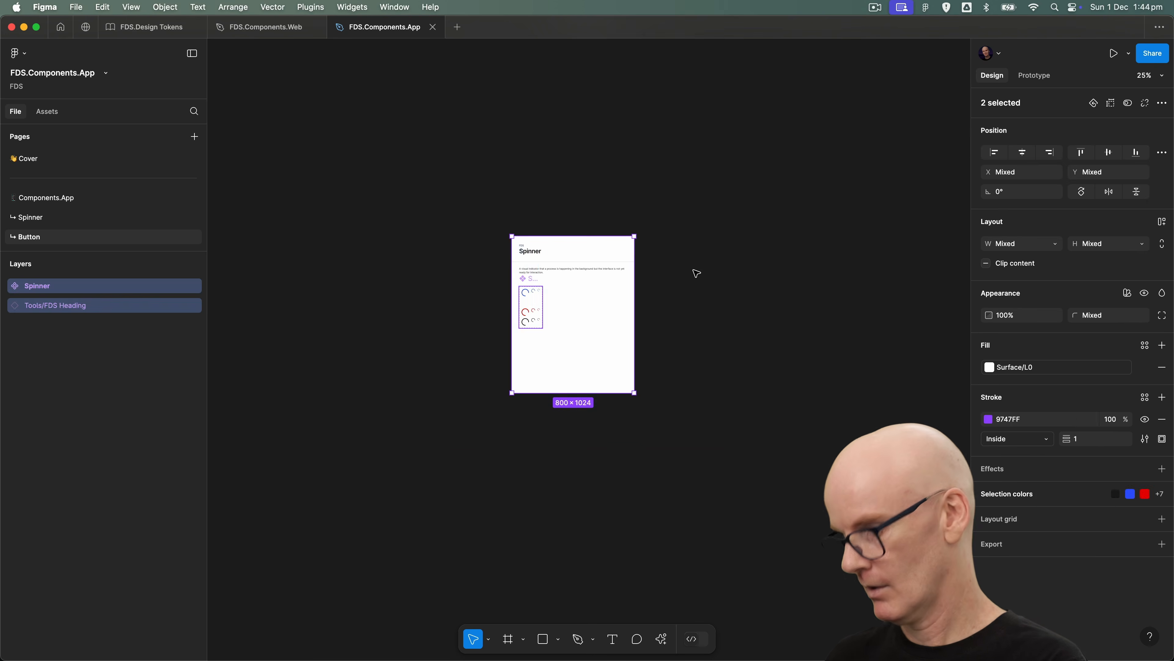
key("Delete")
key("super+v")
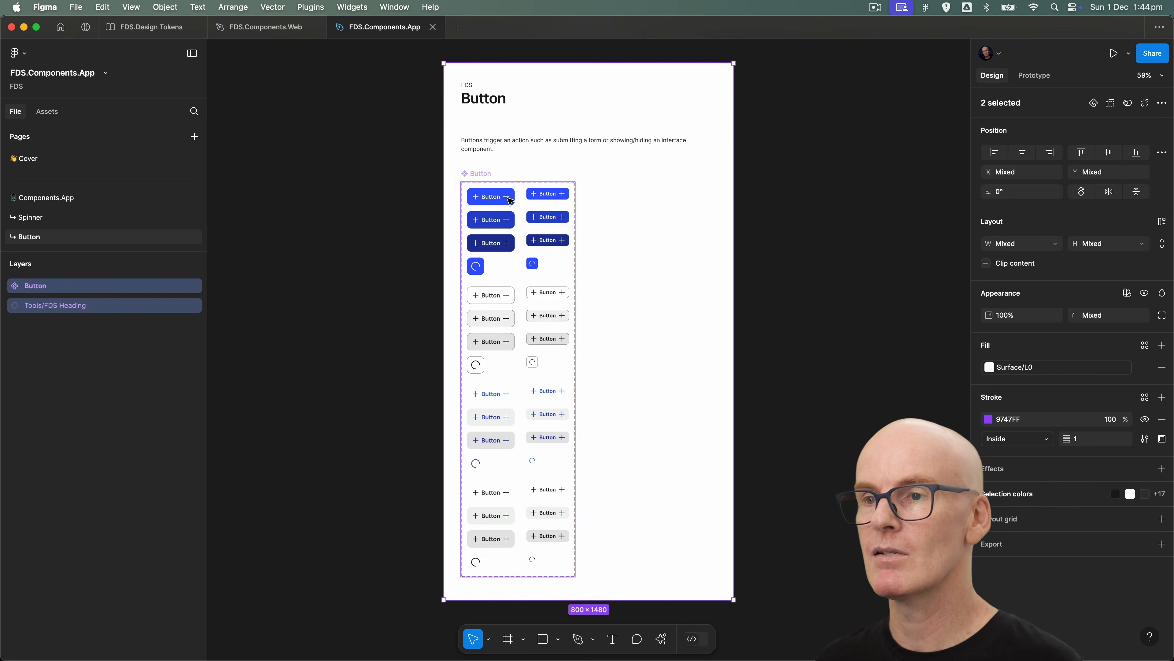
Step: Draw a helper rectangle of about 137 × 137 beside the heading frame and place it at X 0, Y 0
left_click(315, 159)
left_click_drag(308, 158, 358, 208)
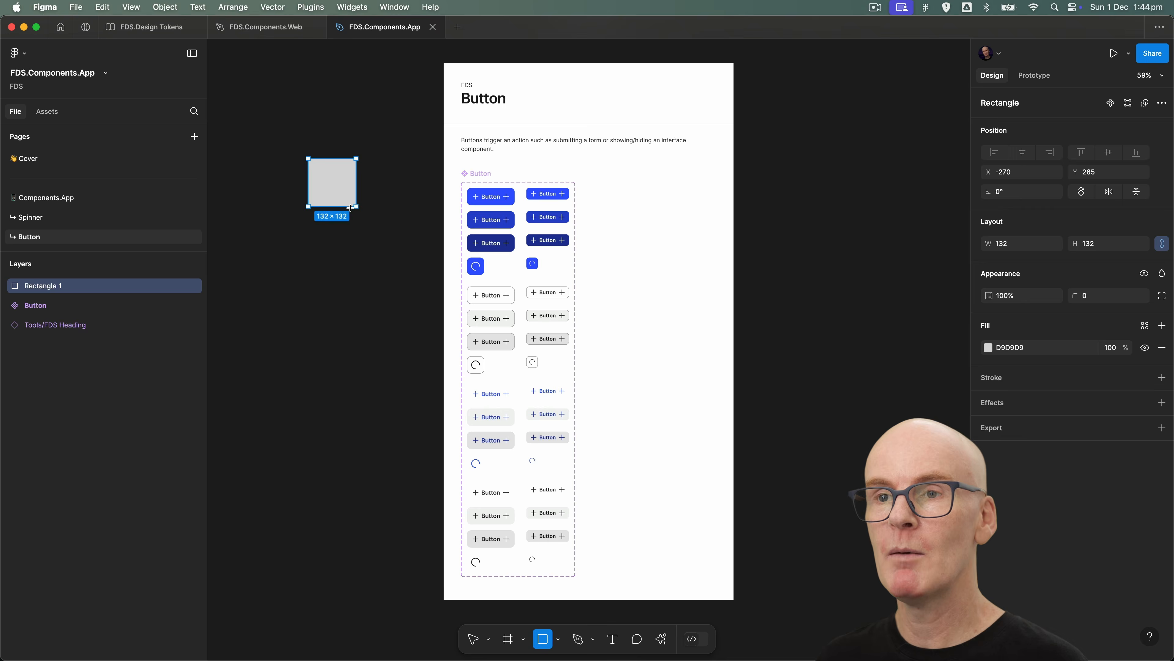
left_click(319, 113)
left_click(345, 200)
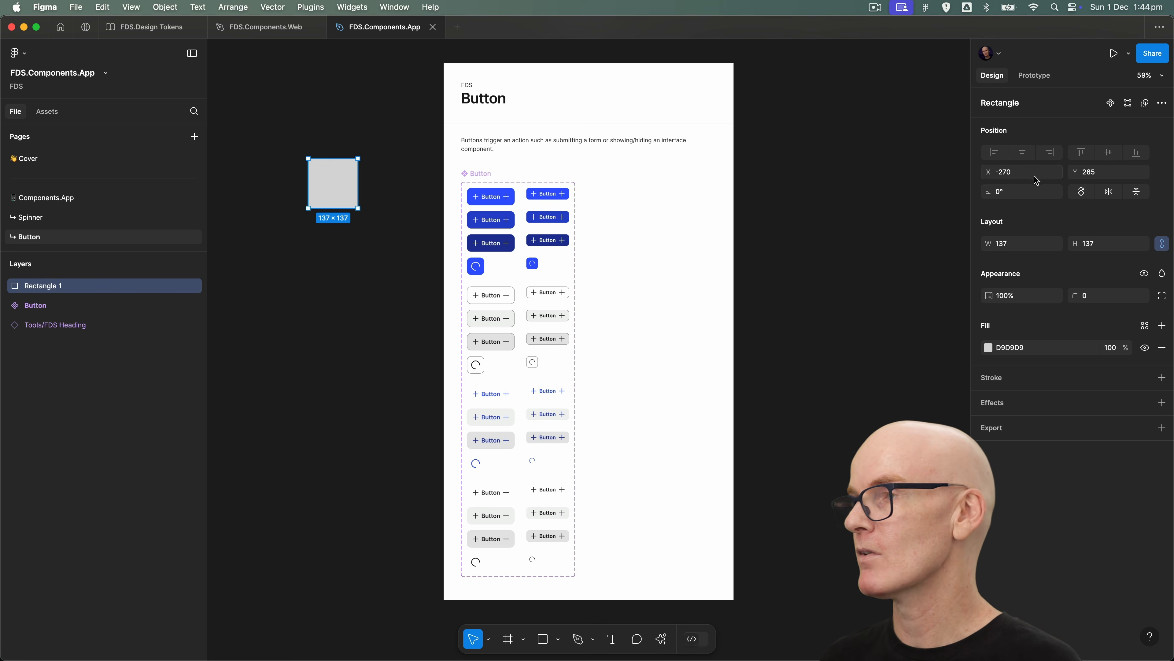
type("0")
key("Tab")
type("0")
key("Tab")
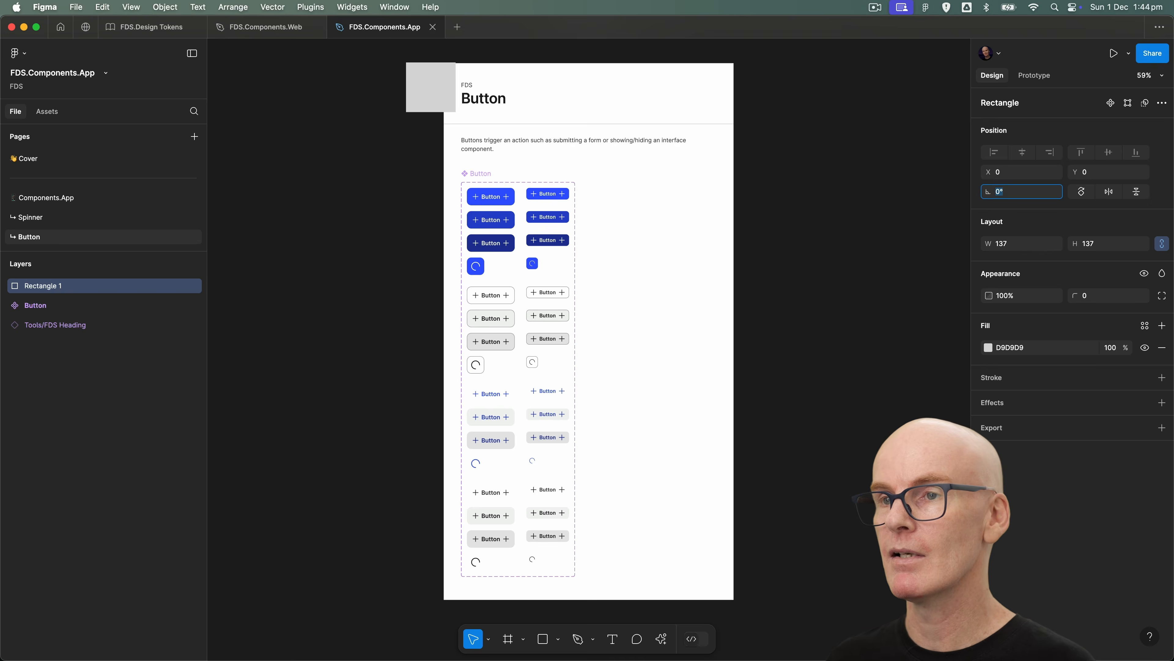
Step: Move the heading and Button component set together to align with the helper rectangle's top-left corner, and delete the rectangle
left_click(69, 325)
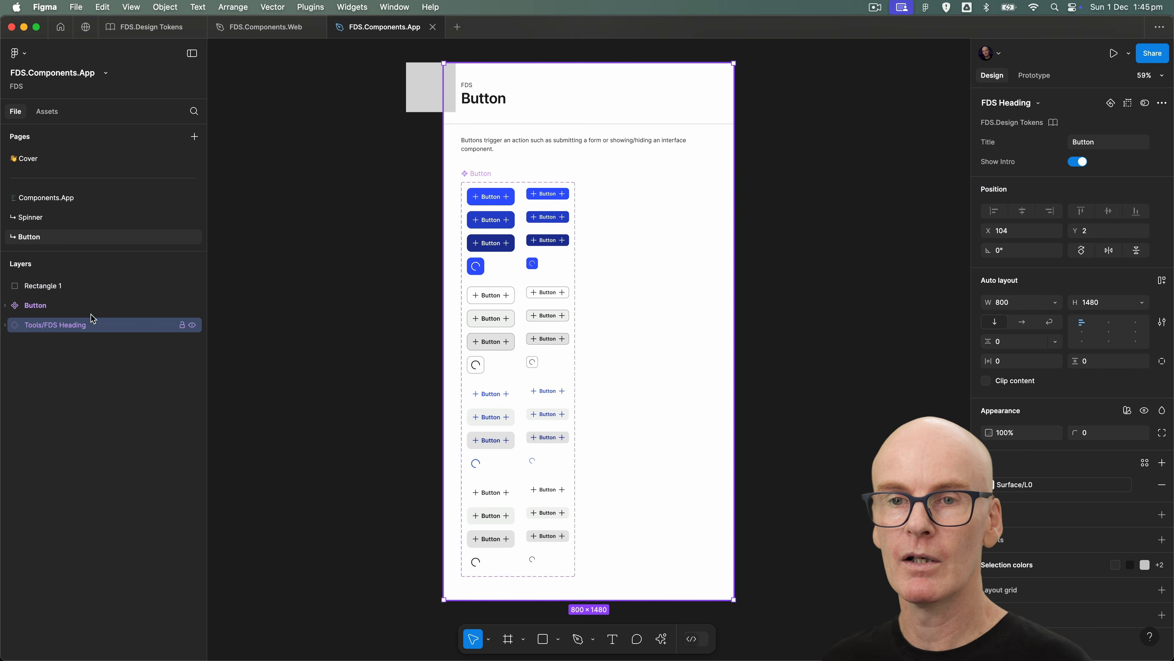
left_click(92, 305, "shift")
left_click_drag(584, 163, 556, 165)
left_click(229, 129)
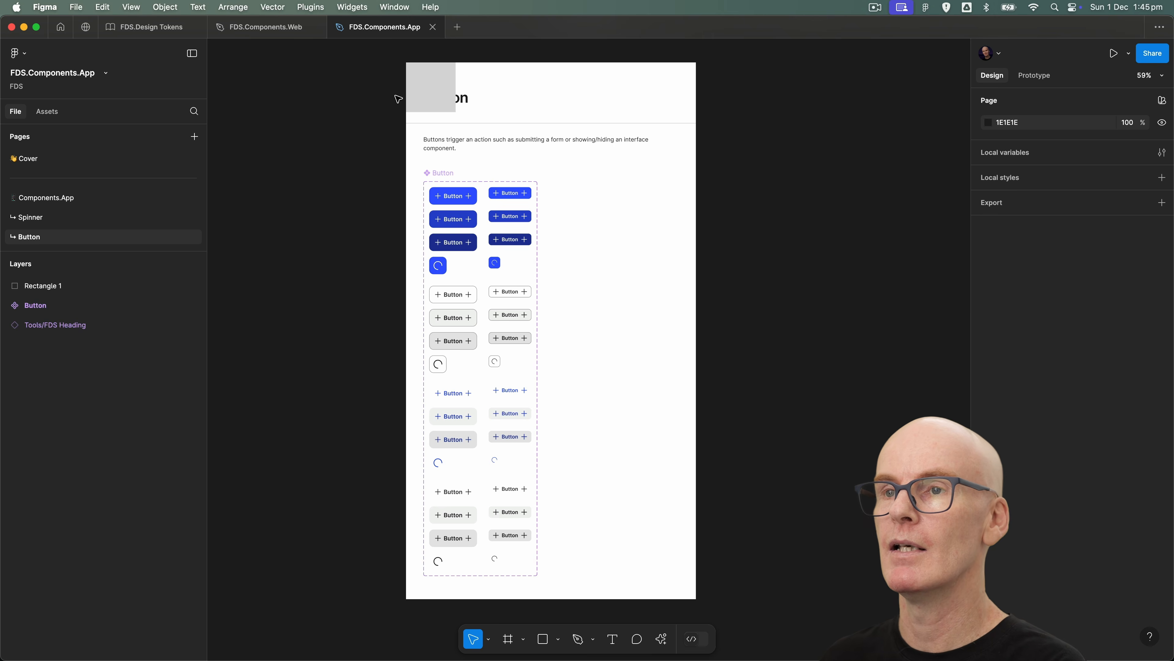
left_click(427, 96)
key("Delete")
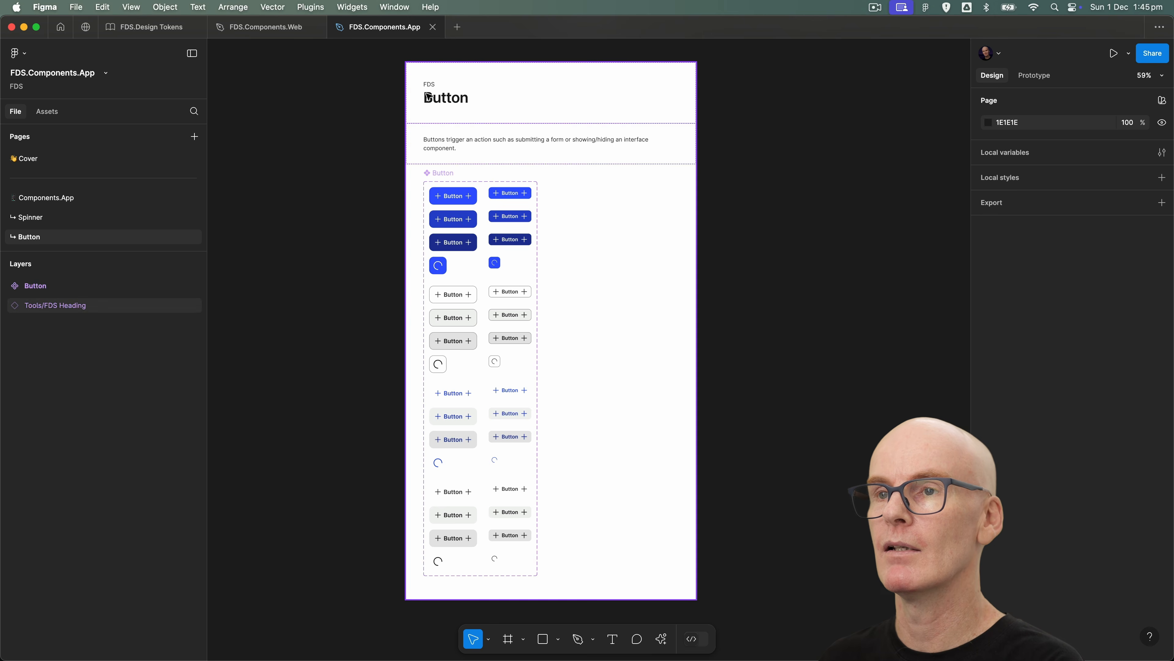
Step: Set the Button component set's Semantic: Type variable mode to iOS
left_click(436, 175)
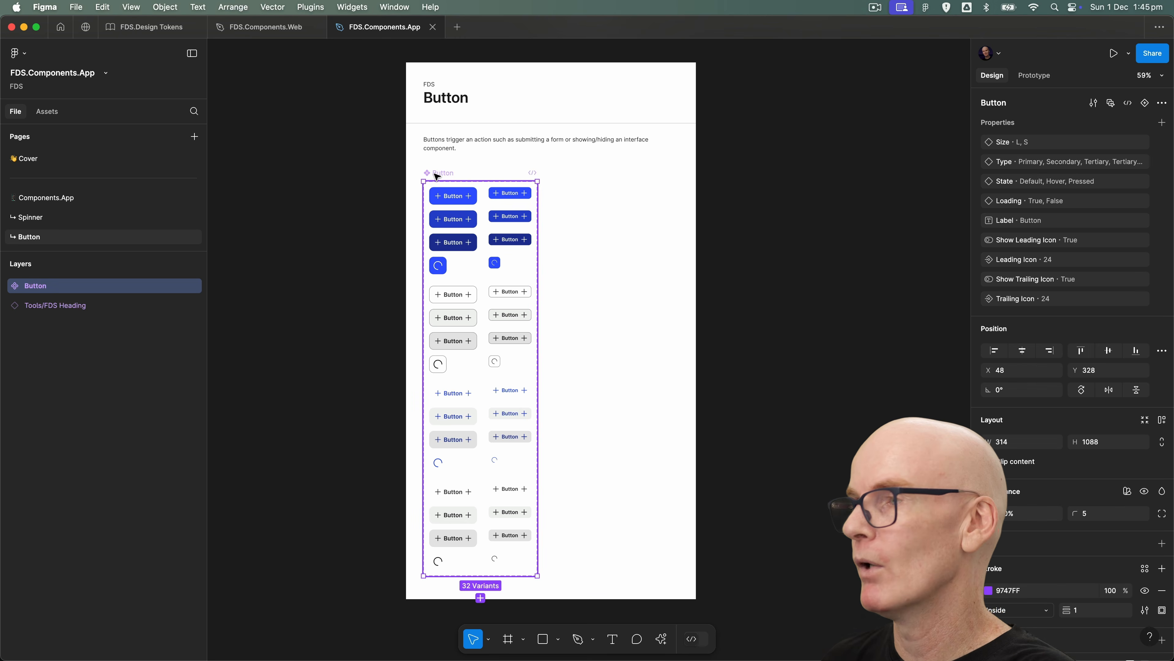
scroll(1102, 432, "down", 3)
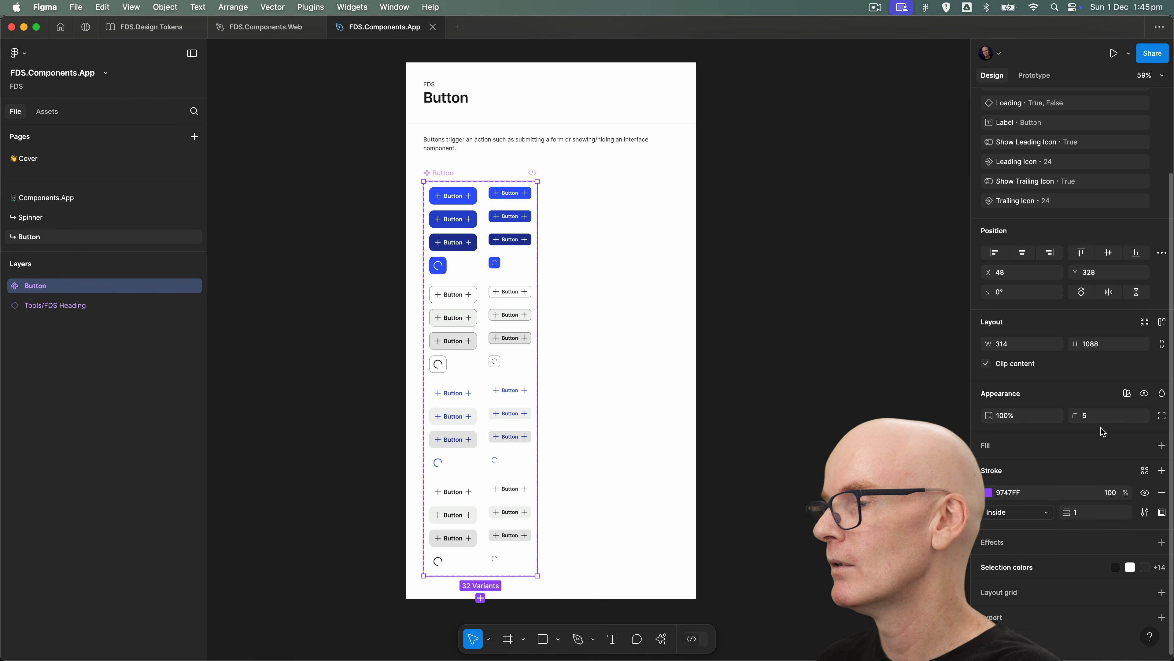
left_click(1127, 394)
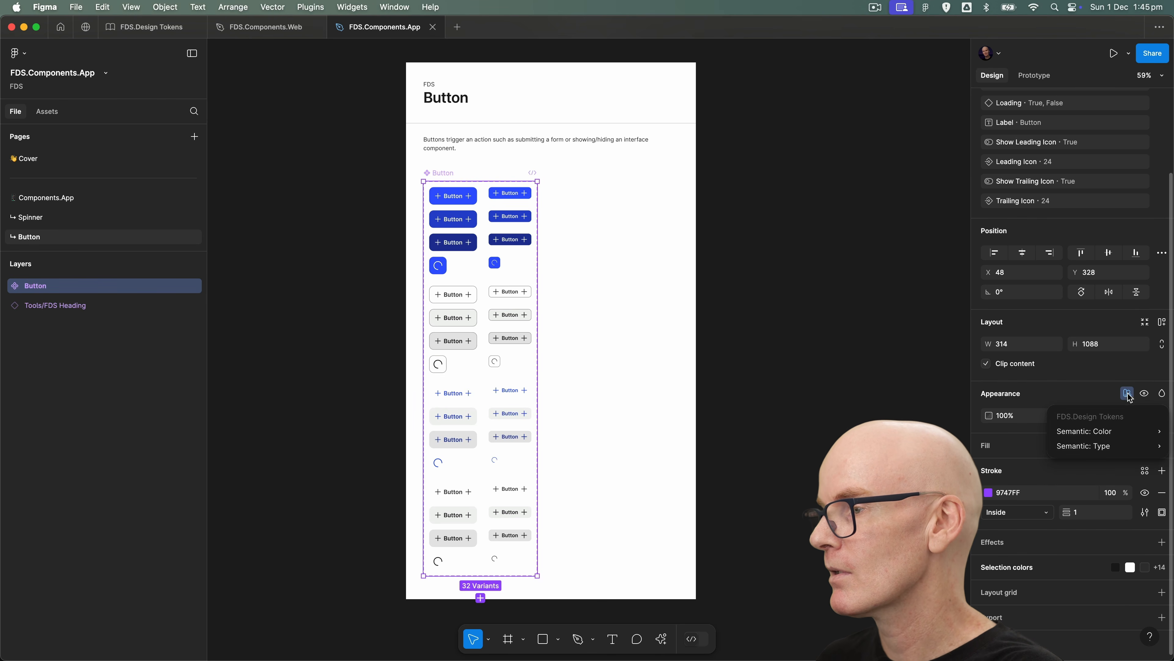
mouse_move(1112, 447)
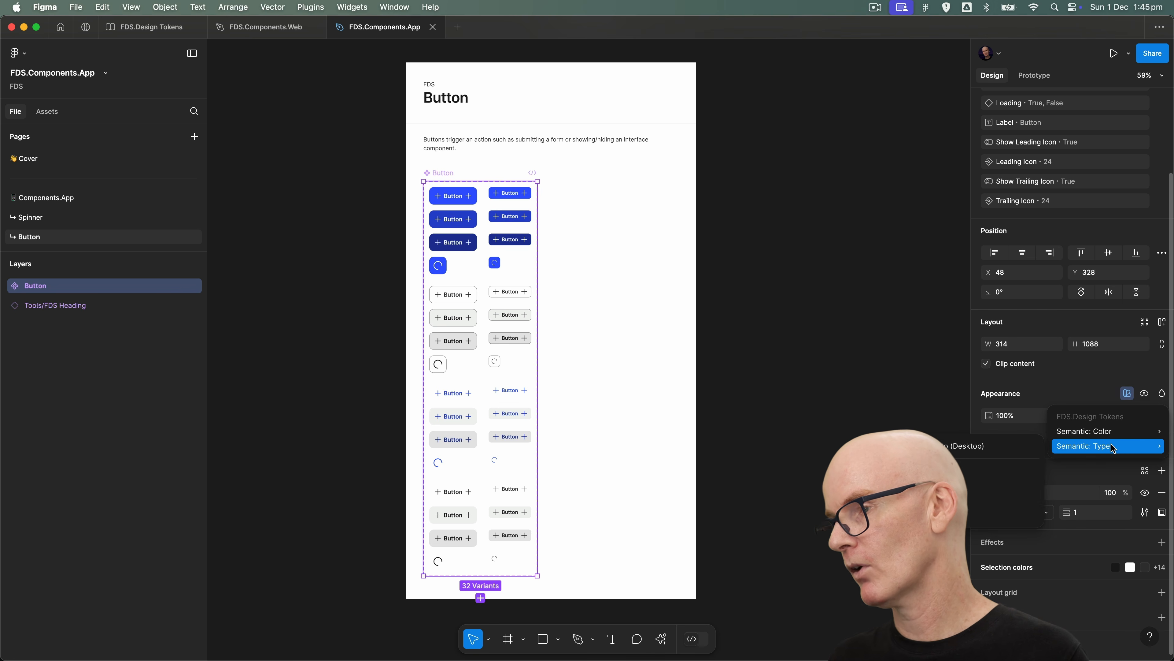
left_click(977, 495)
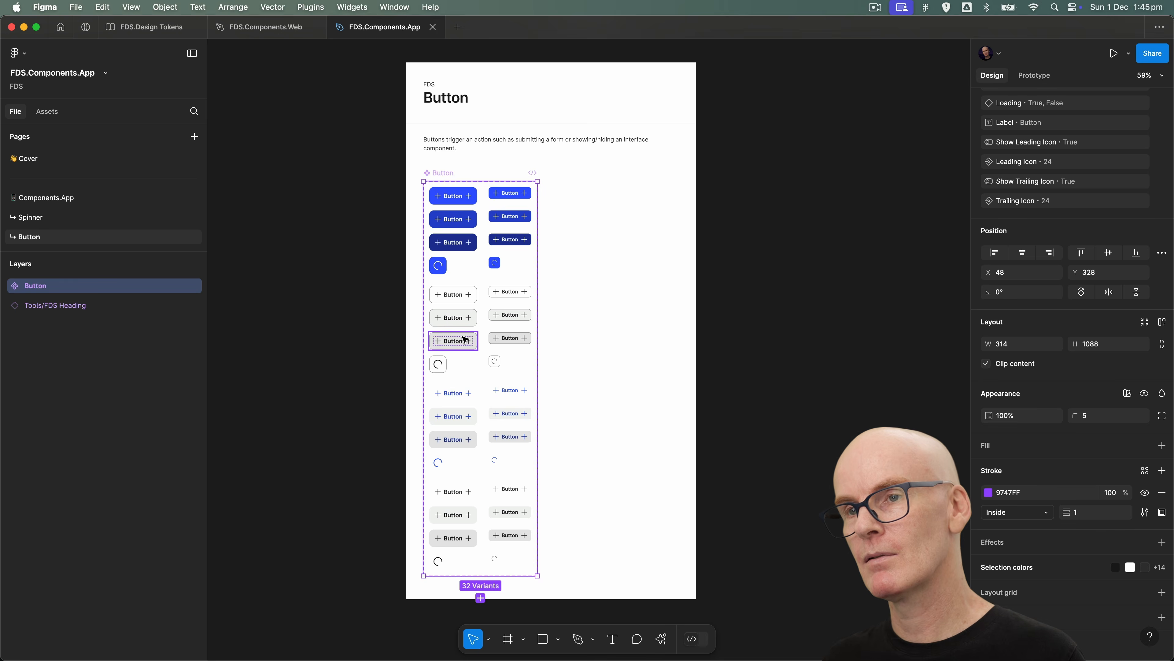
key("shift+0")
scroll(431, 282, "up", 3)
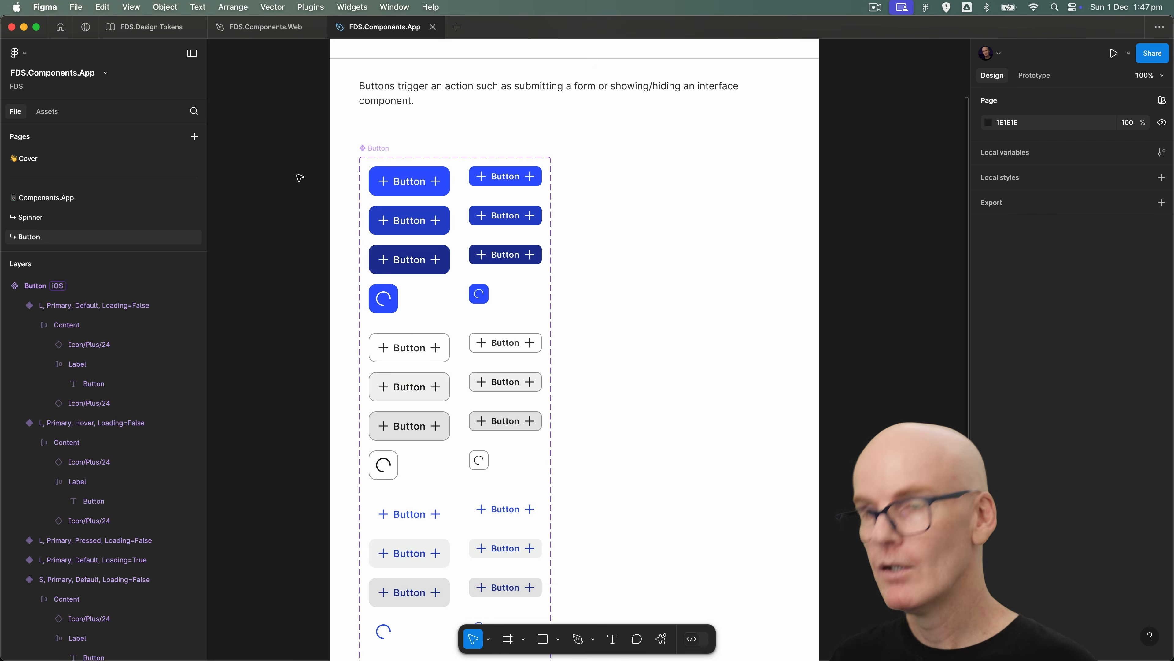
Step: Copy the Button Pill heading and component set from the Button Pill page of FDS.Components.Web, and return to FDS.Components.App
scroll(347, 228, "down", 5)
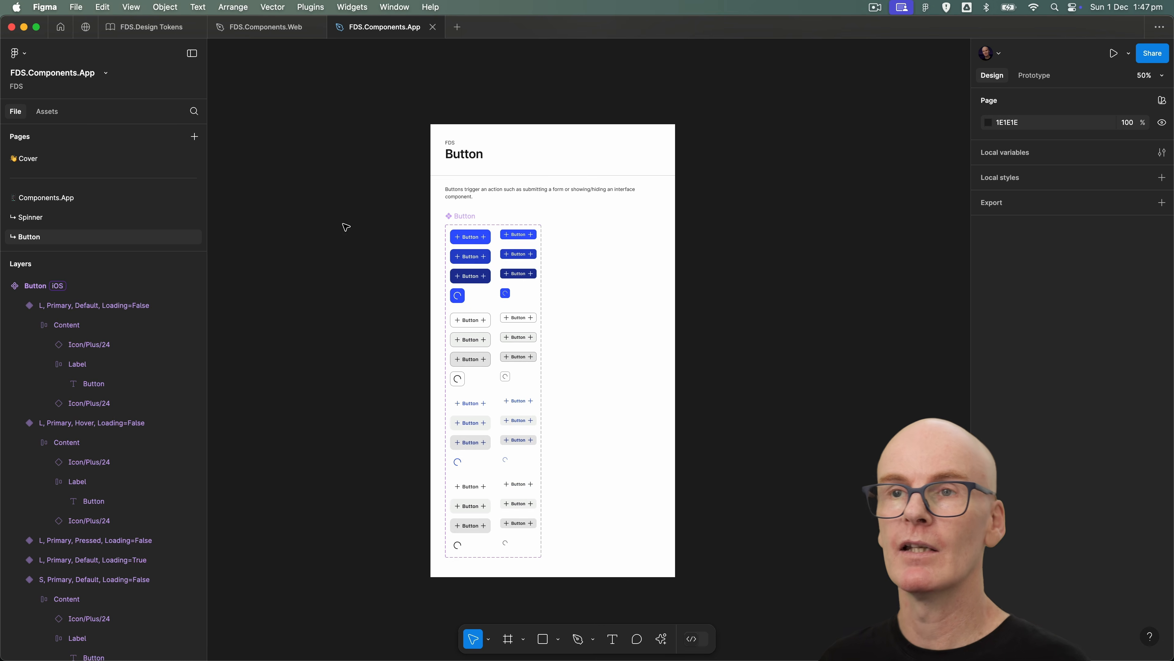
left_click(277, 27)
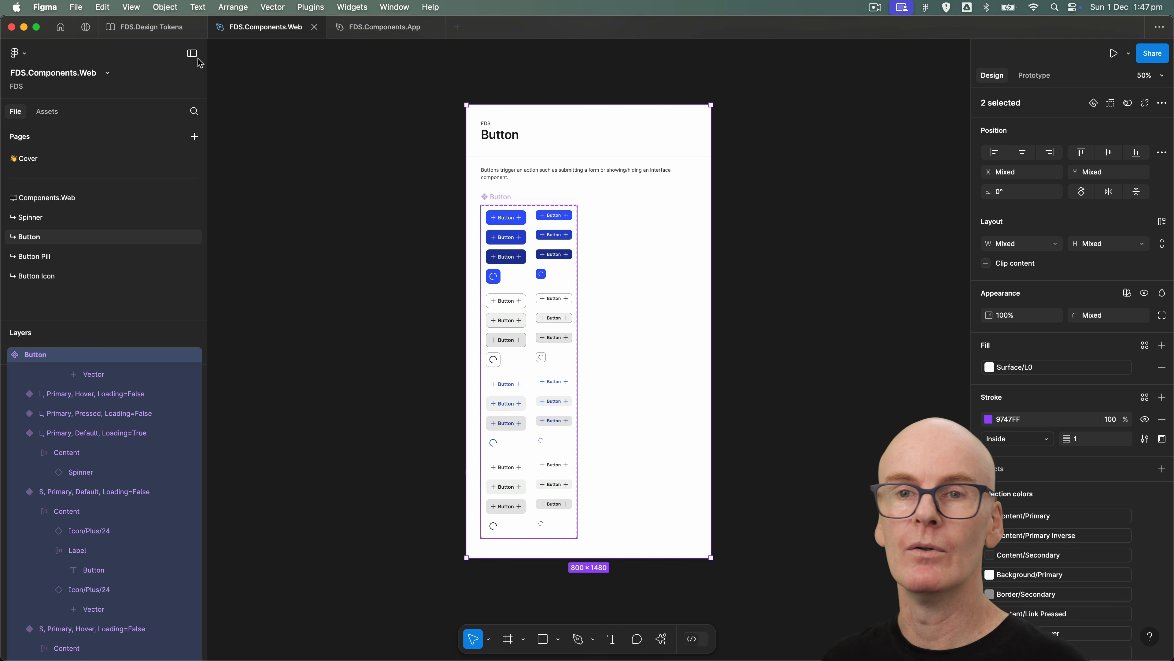
left_click(59, 255)
key("super+a")
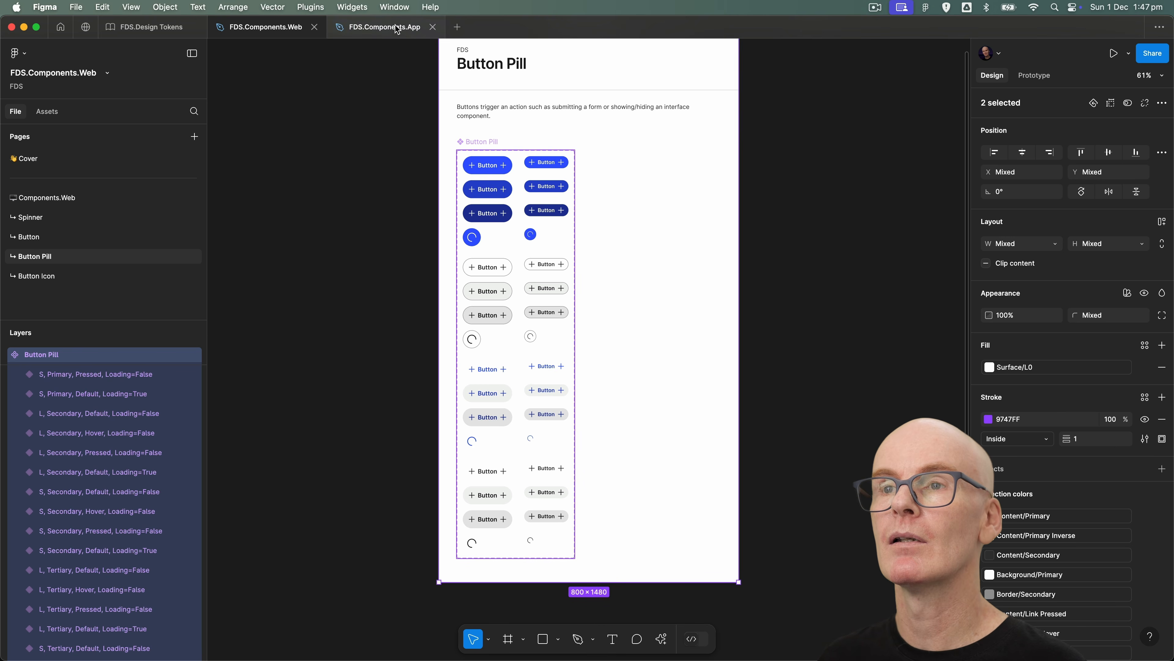
left_click(383, 27)
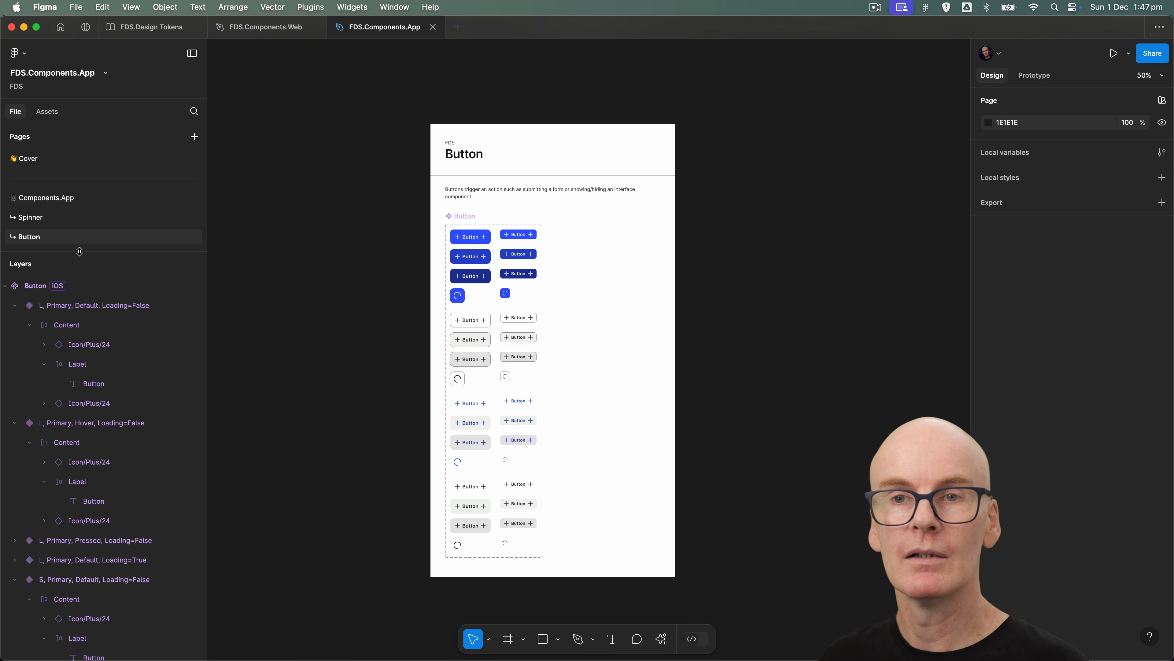
Step: Duplicate the Button page and rename the copy as "Button Pill"
left_click_drag(79, 251, 79, 302)
right_click(55, 241)
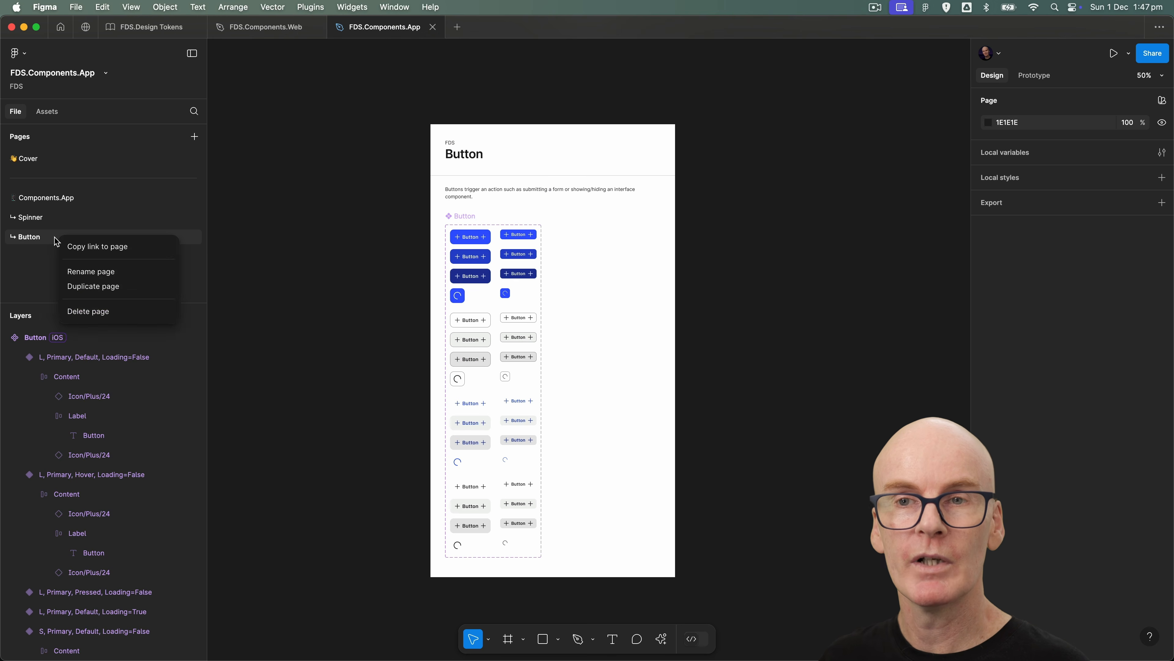
left_click(102, 287)
double_click(38, 259)
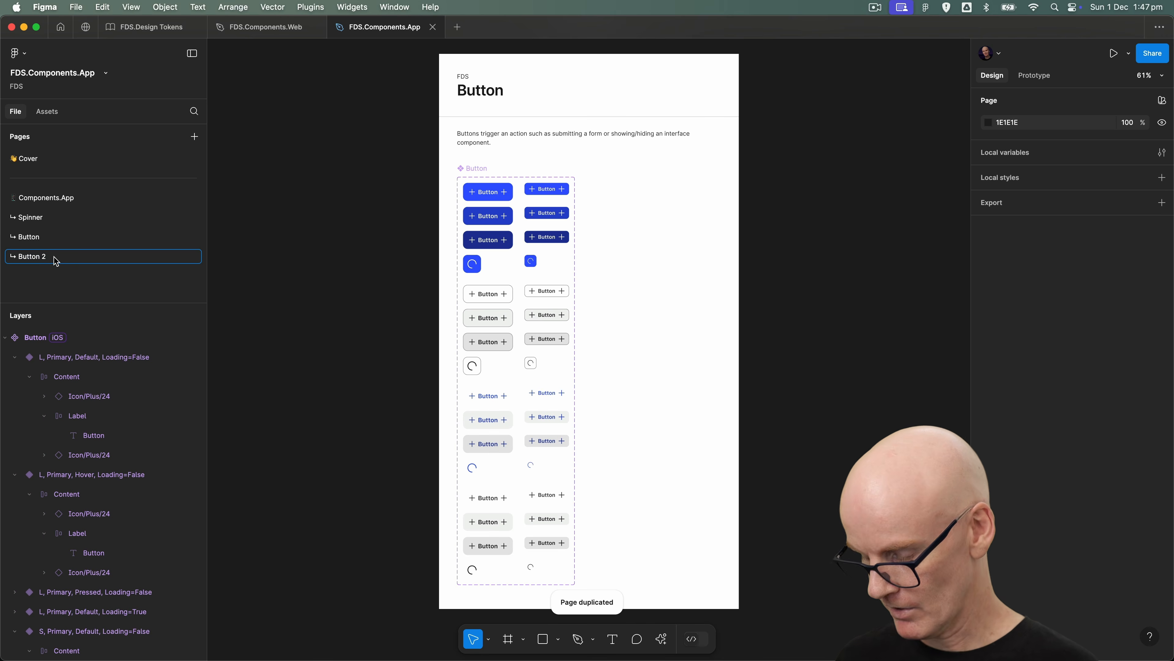
type("Pill")
key("Return")
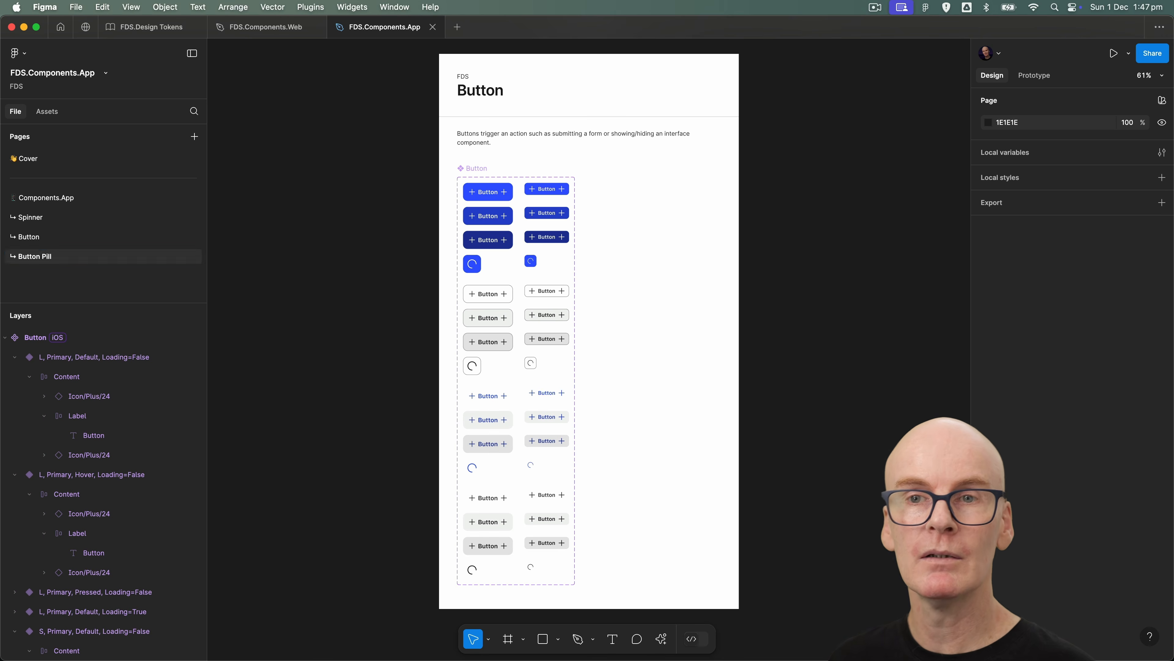
Step: Replace everything on the Button Pill page with the copied Button Pill heading and component set
key("super+a")
key("Delete")
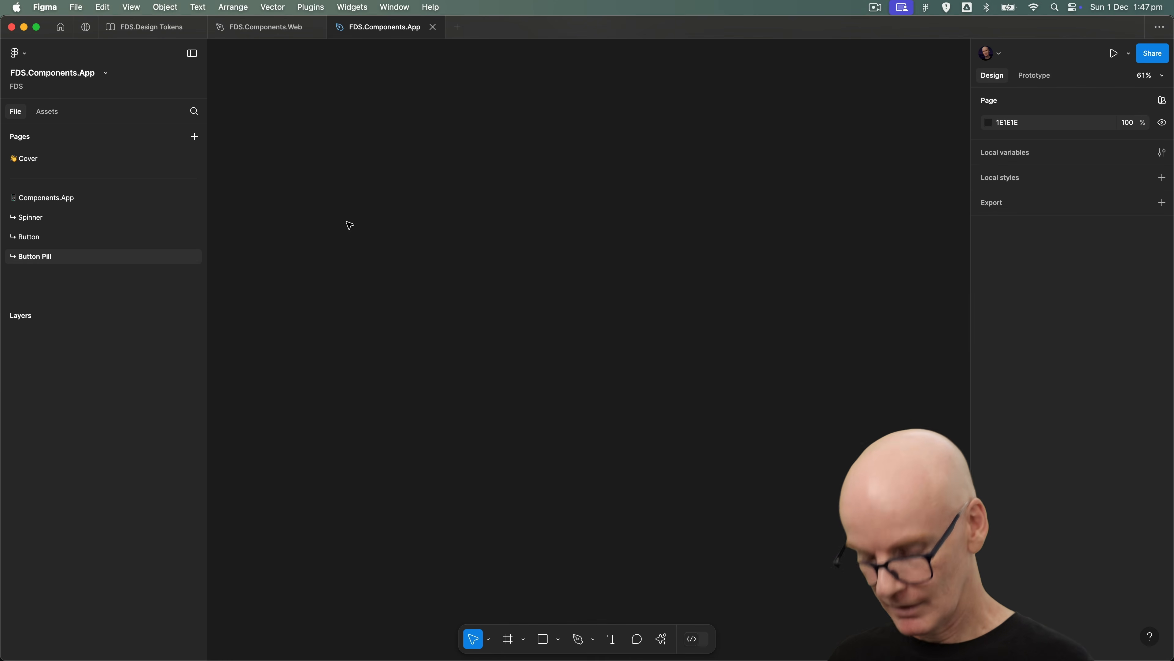
key("super+v")
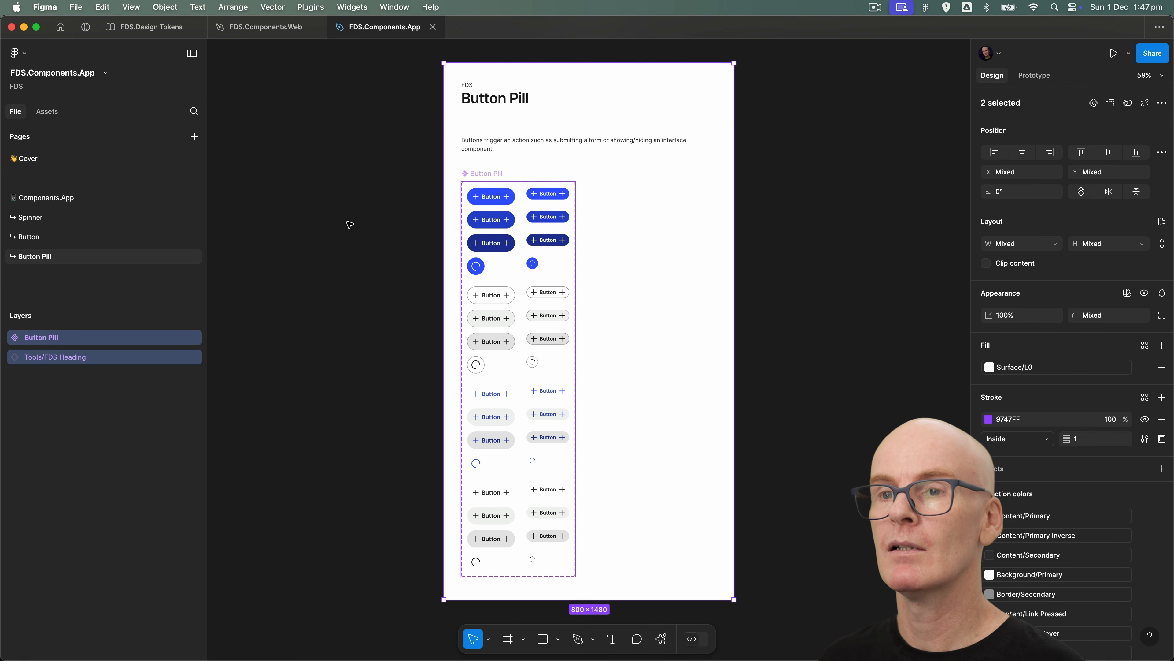
Step: Draw a helper rectangle of about 103 × 102 beside the Button Pill heading frame and place it at X 0, Y 0
key("Escape")
key("r")
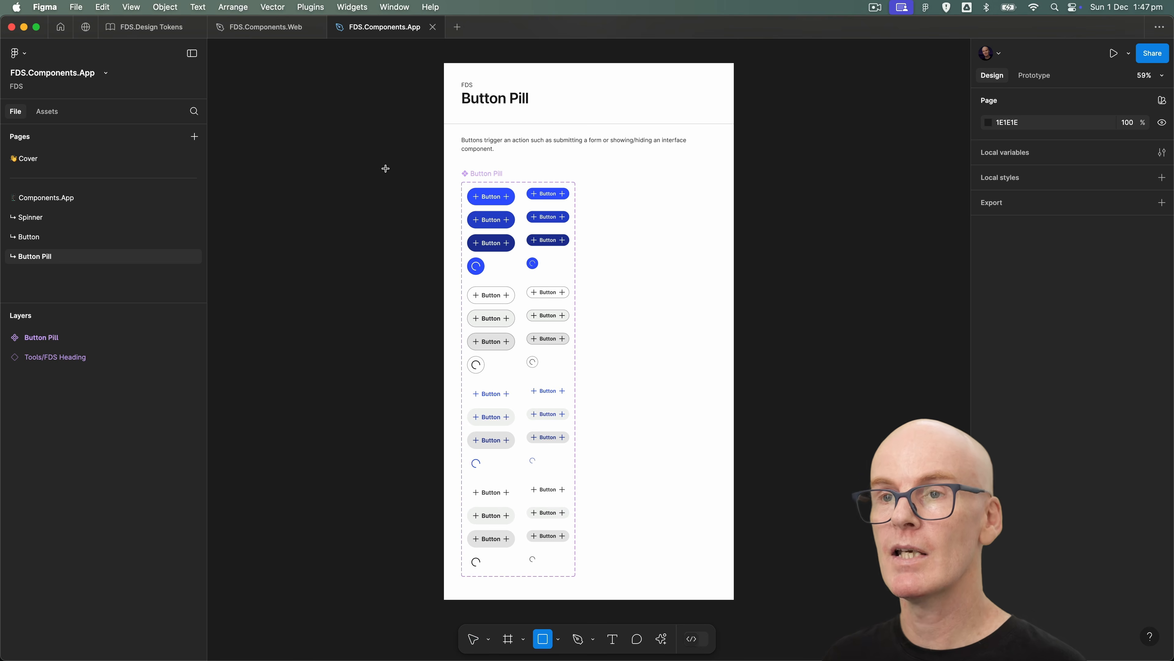
left_click_drag(386, 170, 349, 132)
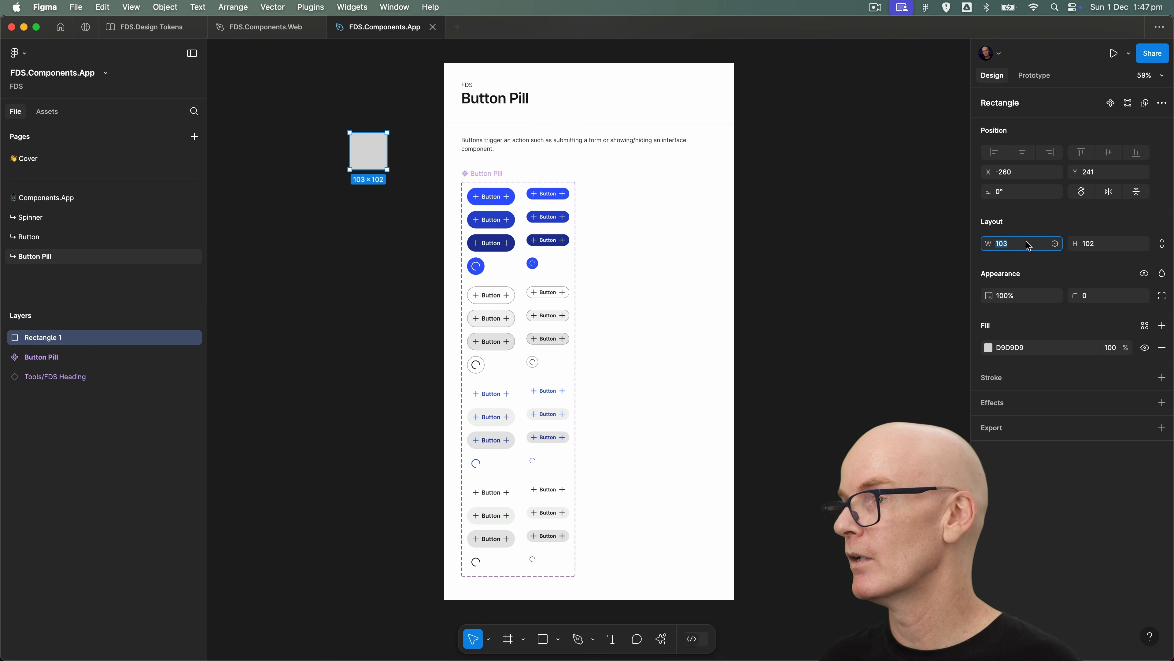
left_click(1015, 172)
type("0")
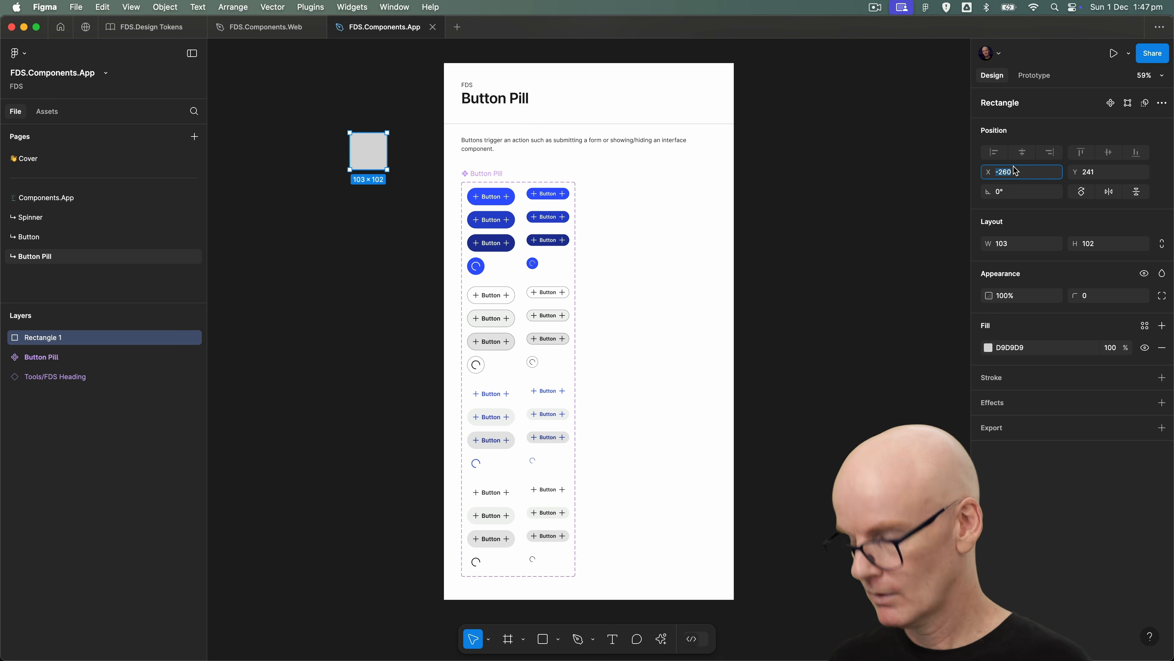
key("Tab")
type("0")
key("Tab")
key("Escape")
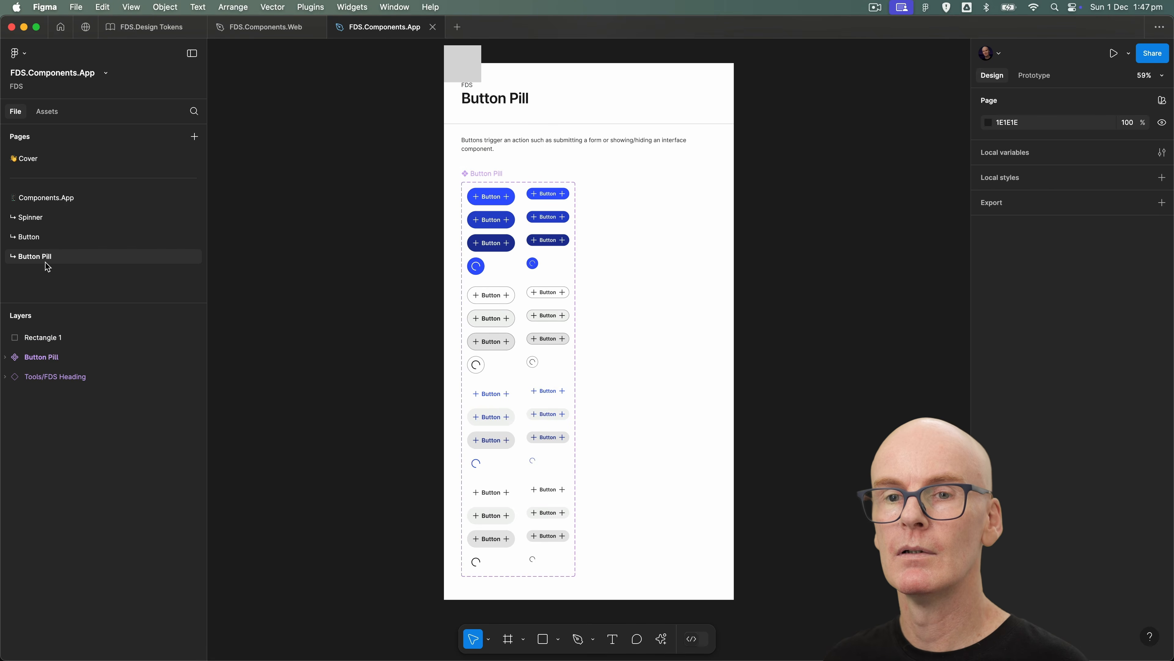
Step: Move the Button Pill heading and component set together to align with the helper rectangle's top-left corner, and delete the rectangle
left_click(71, 358)
left_click(81, 375, "shift")
left_click_drag(595, 178, 571, 126)
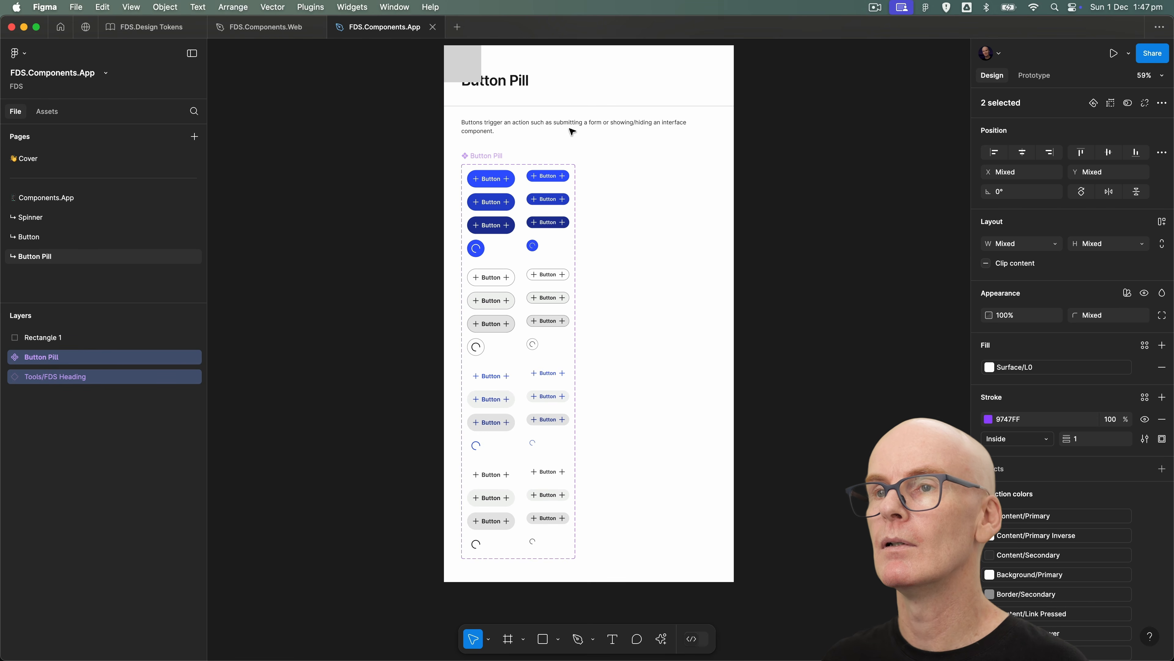
left_click(458, 63)
key("Delete")
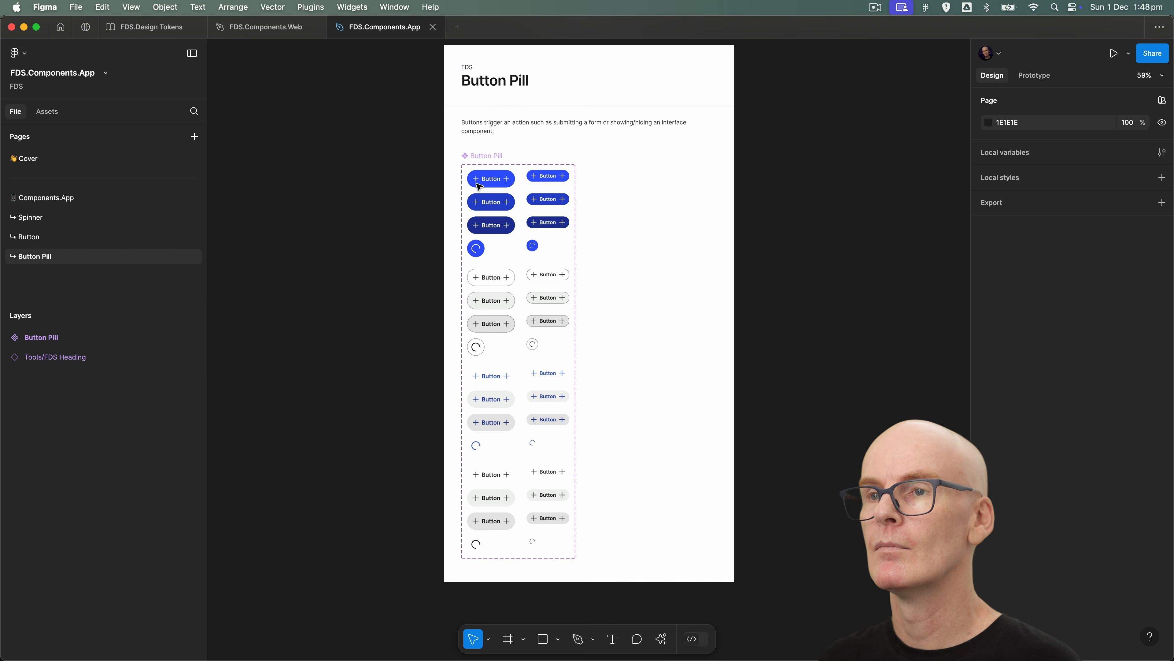
Step: Set the Button Pill component set's Semantic: Type variable mode to iOS
left_click(488, 156)
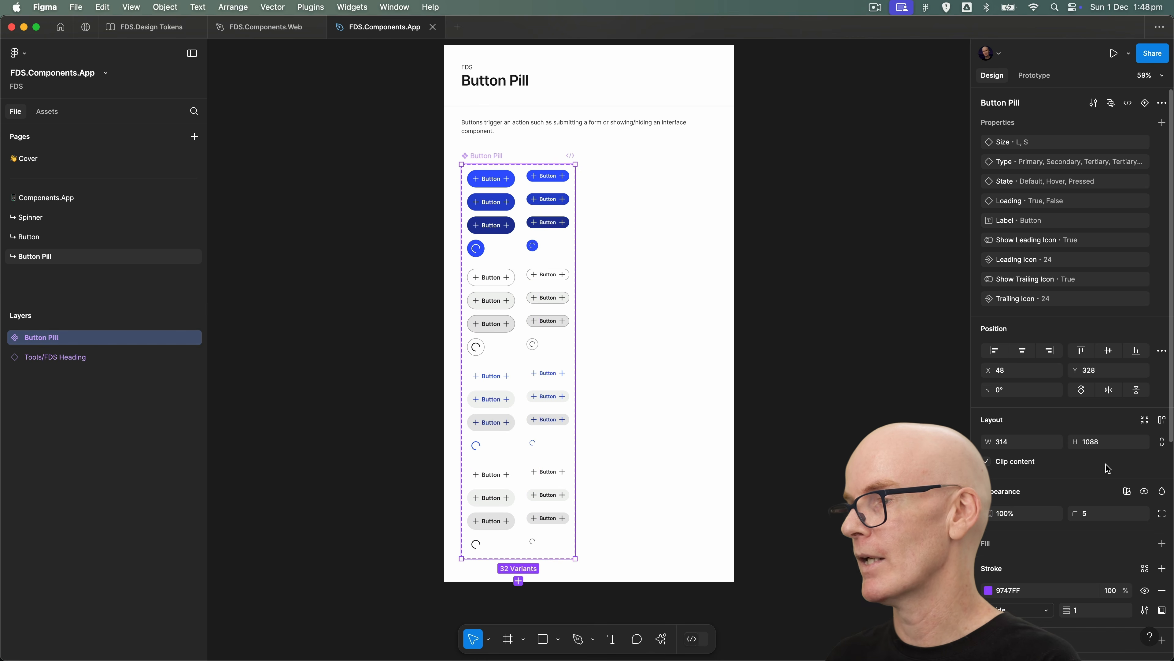
left_click(1129, 491)
mouse_move(1065, 545)
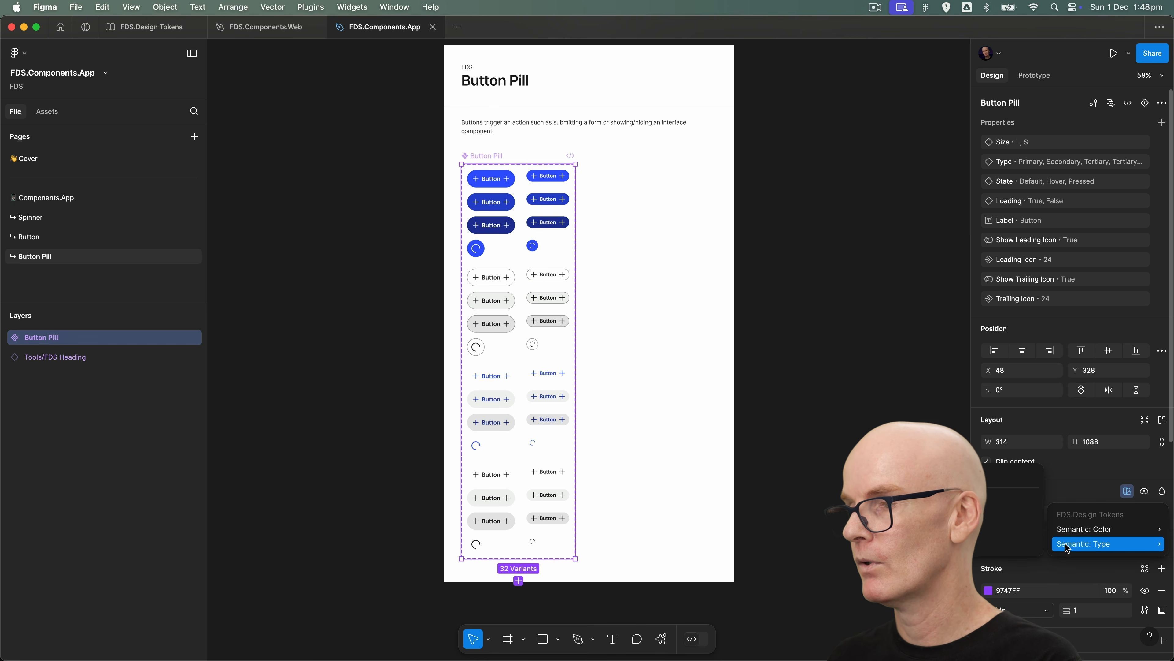
left_click(998, 531)
left_click(828, 267)
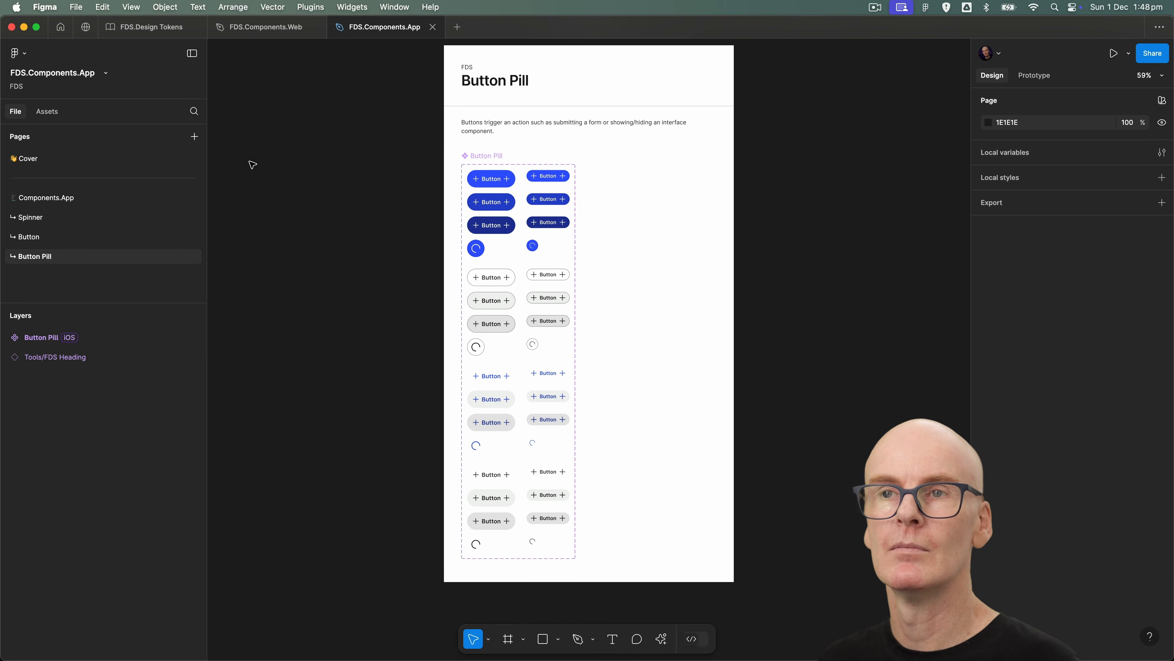
Step: Copy the Button Icon heading and component set from the Button Icon page of FDS.Components.Web, and return to FDS.Components.App
left_click(272, 27)
left_click(46, 275)
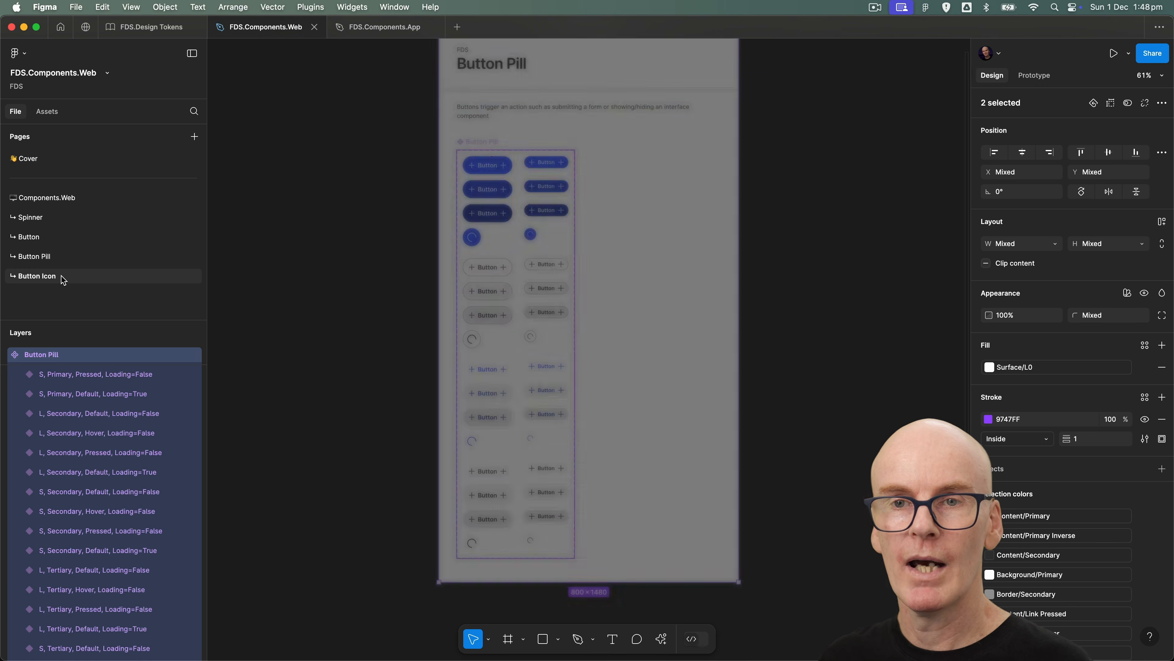
key("super+a")
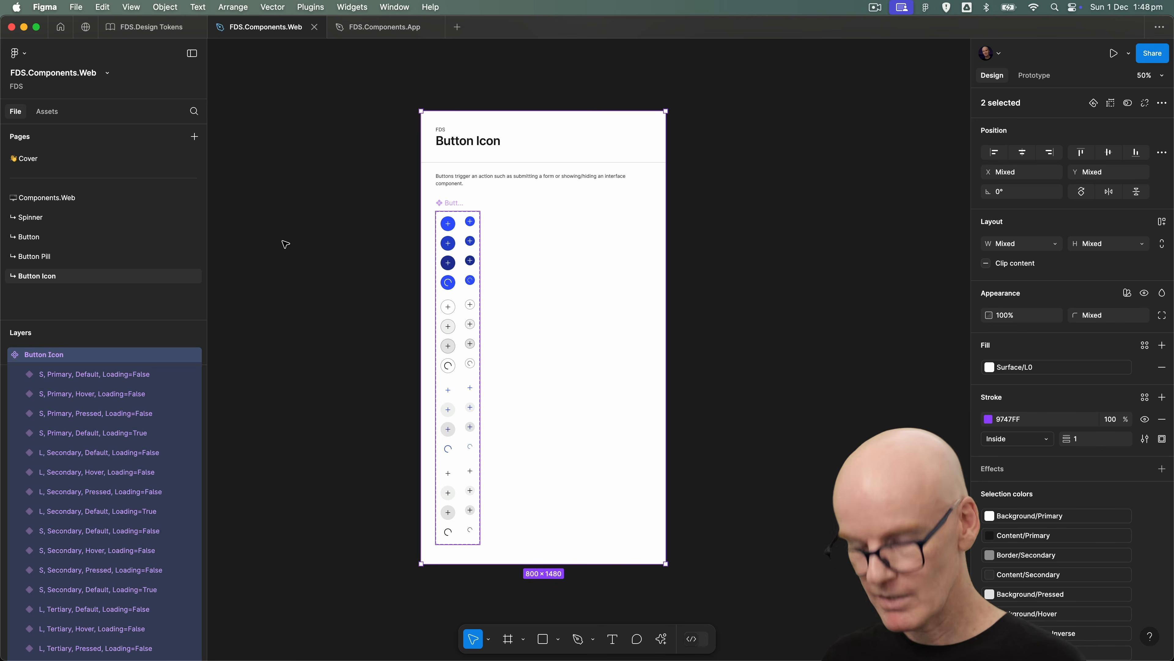
mouse_move(356, 31)
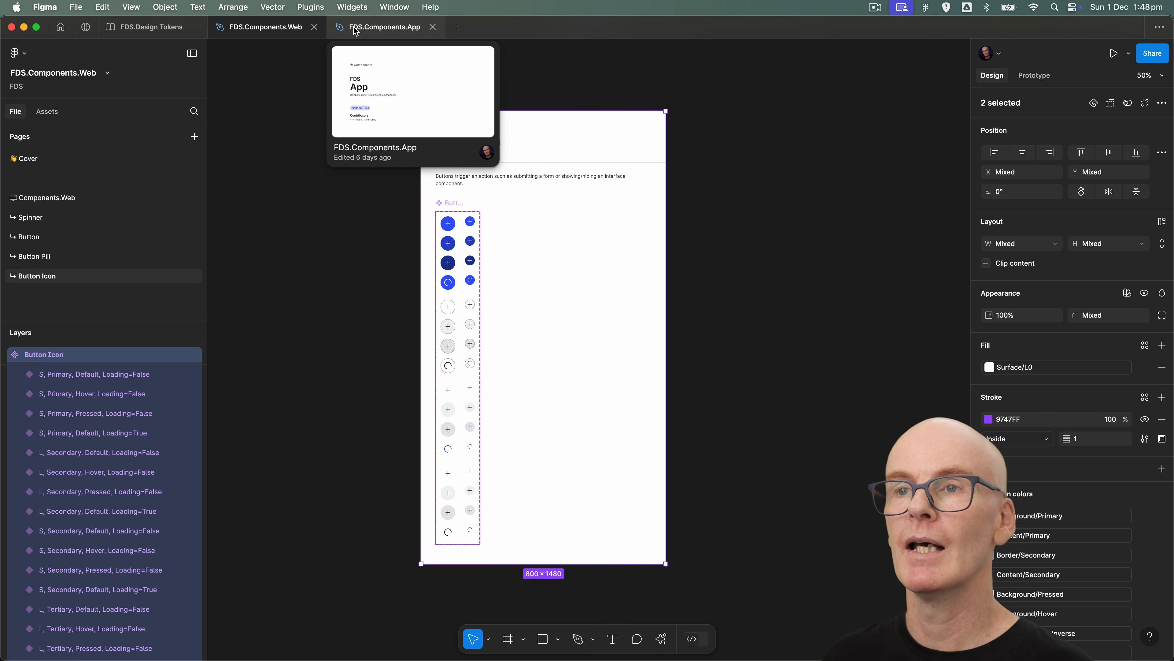
left_click(355, 31)
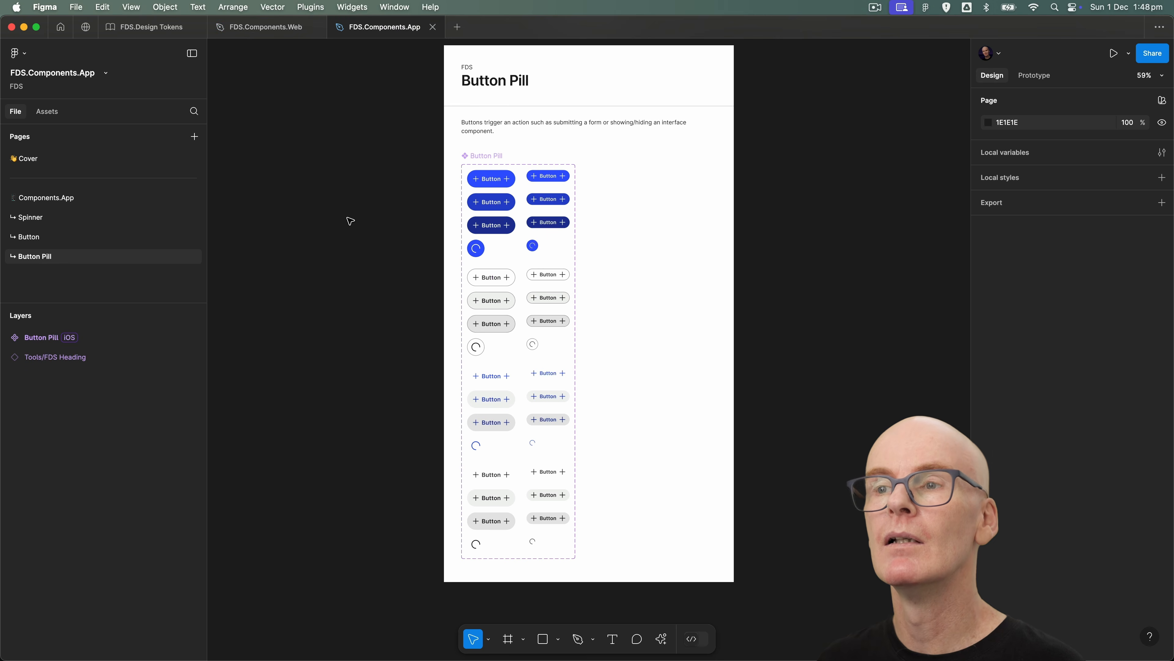
Step: Duplicate the Button Pill page and rename the copy as "Button Icon"
right_click(76, 256)
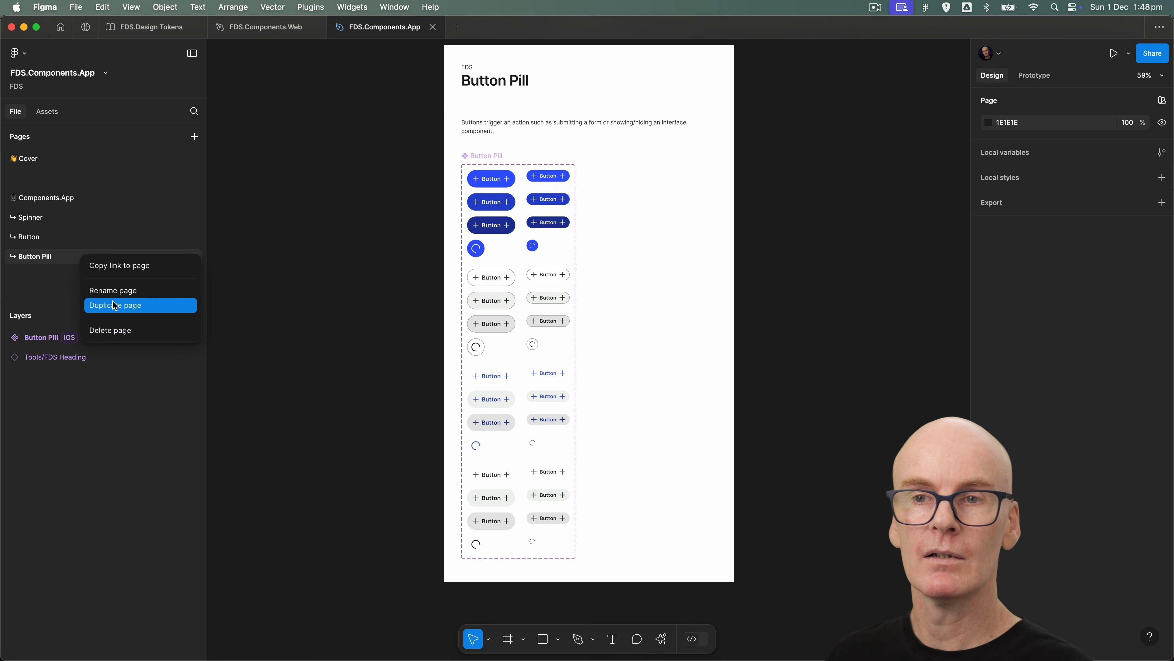
left_click(63, 257)
double_click(43, 274)
left_click_drag(62, 279, 42, 278)
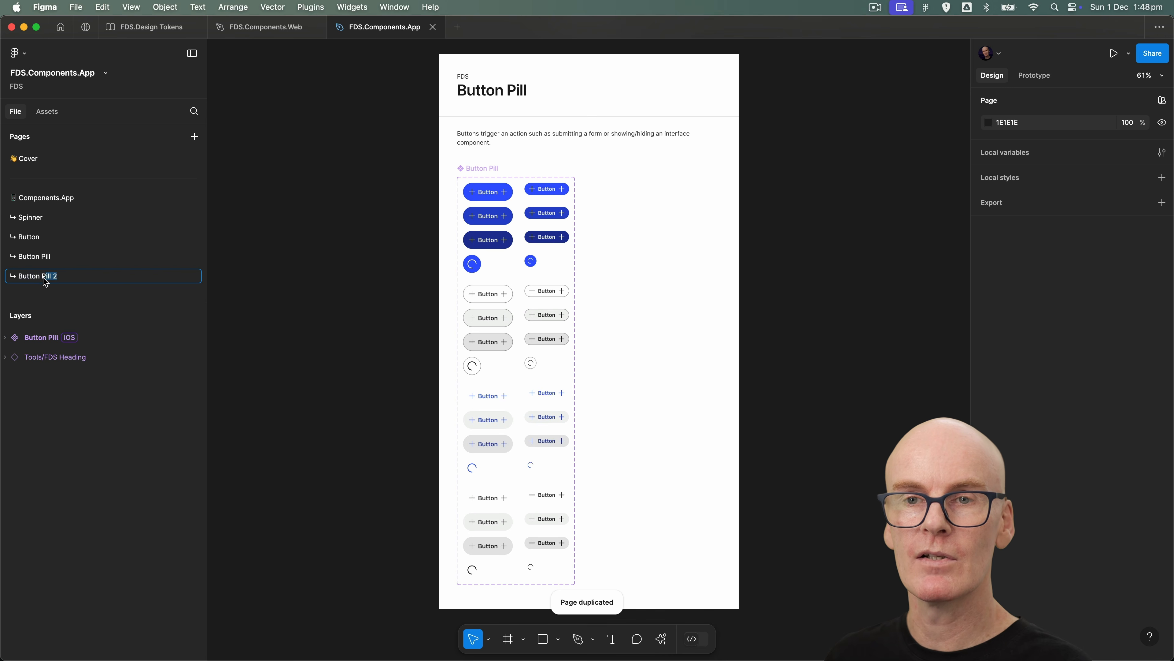
type("Icon")
key("Return")
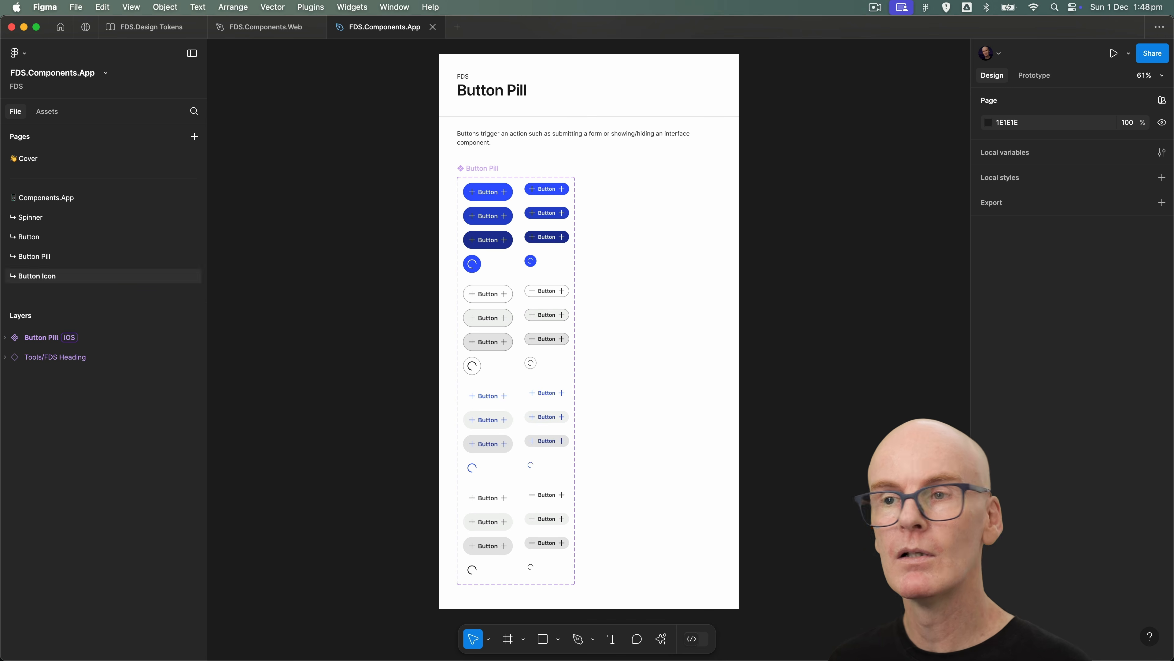
Step: Replace everything on the Button Icon page with the copied Button Icon heading and component set
key("super+a")
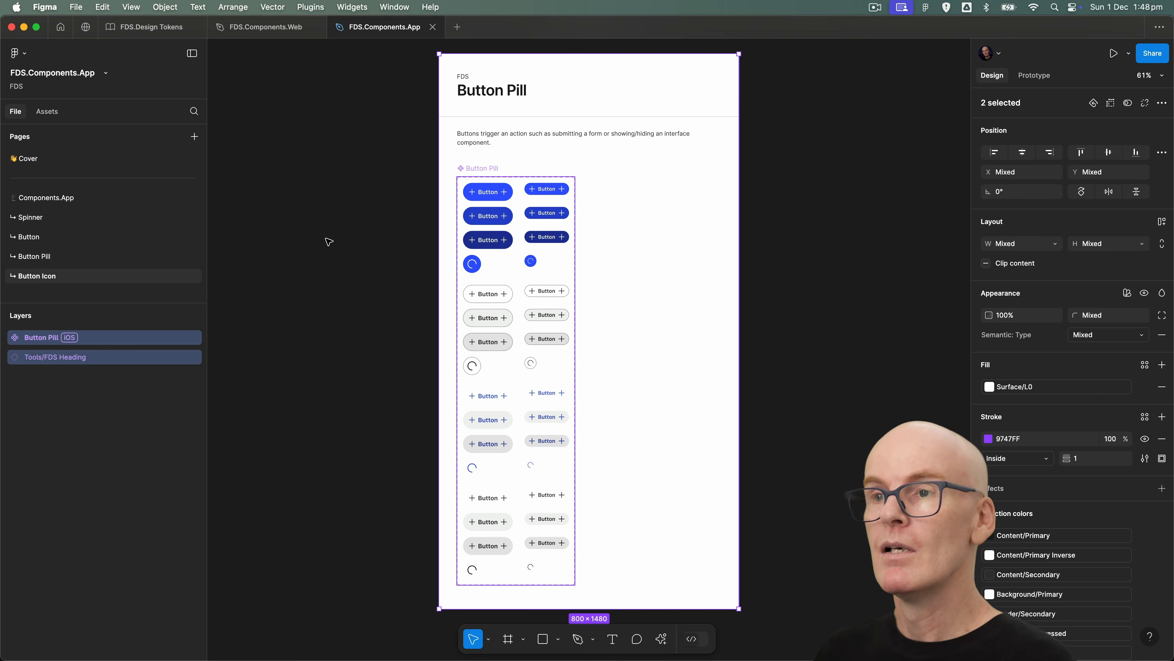
key("BackSpace")
key("super+z")
key("Escape")
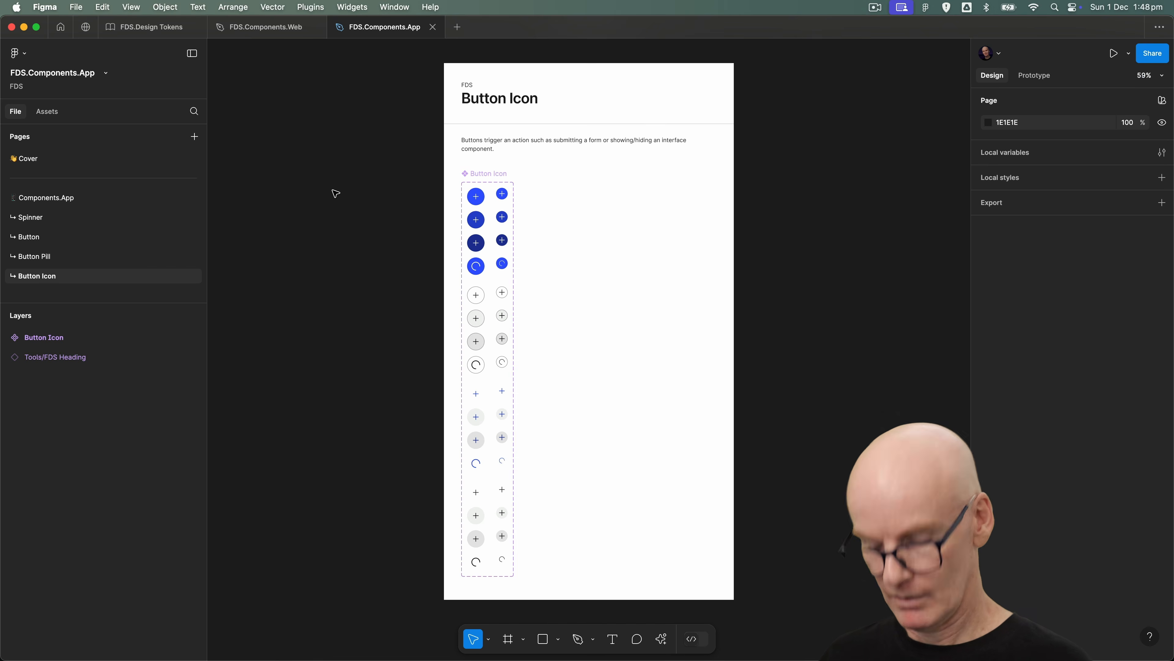
Step: Draw a helper rectangle of about 130 × 130 beside the Button Icon heading frame and place it at X 0, Y 0
left_click_drag(323, 137, 370, 184)
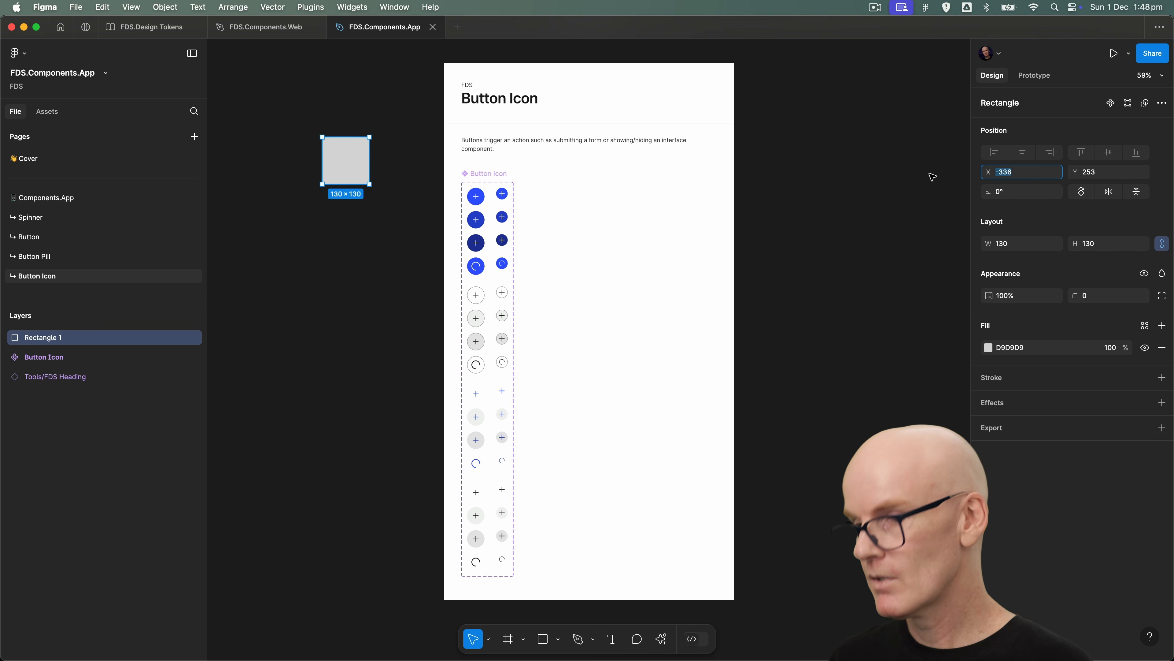
type("0")
key("Tab")
type("0")
key("Tab")
left_click(253, 213)
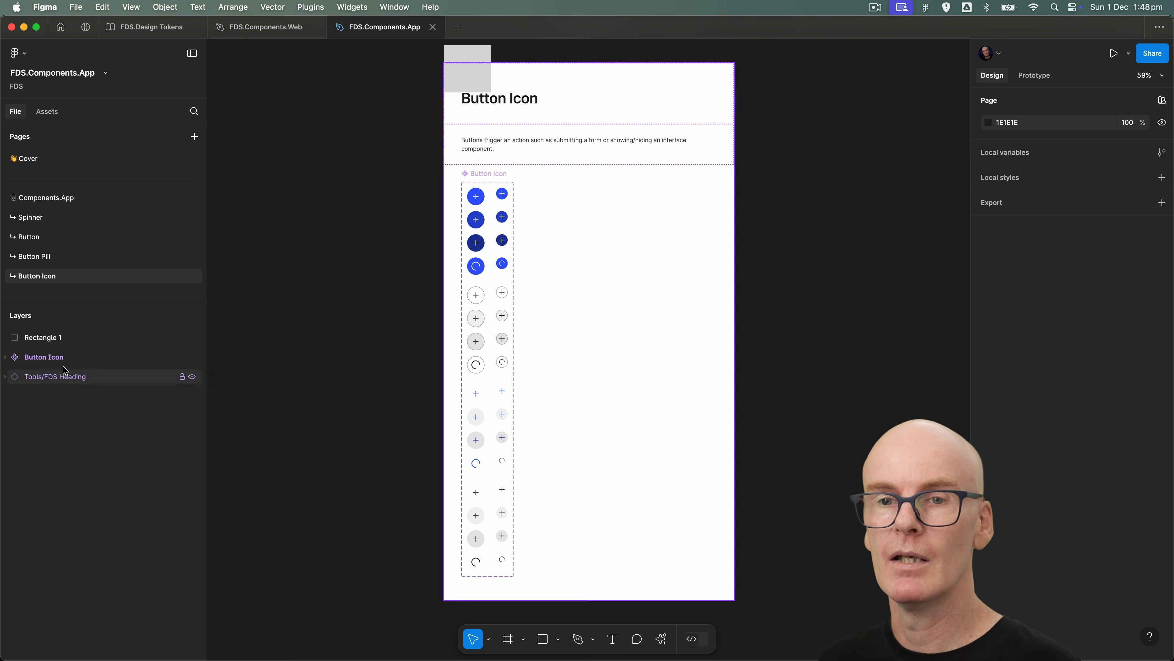
Step: Move the Button Icon heading and component set together to align with the helper rectangle's top-left corner, and delete the rectangle
left_click(64, 360)
left_click(64, 376, "shift")
scroll(665, 242, "down", 1)
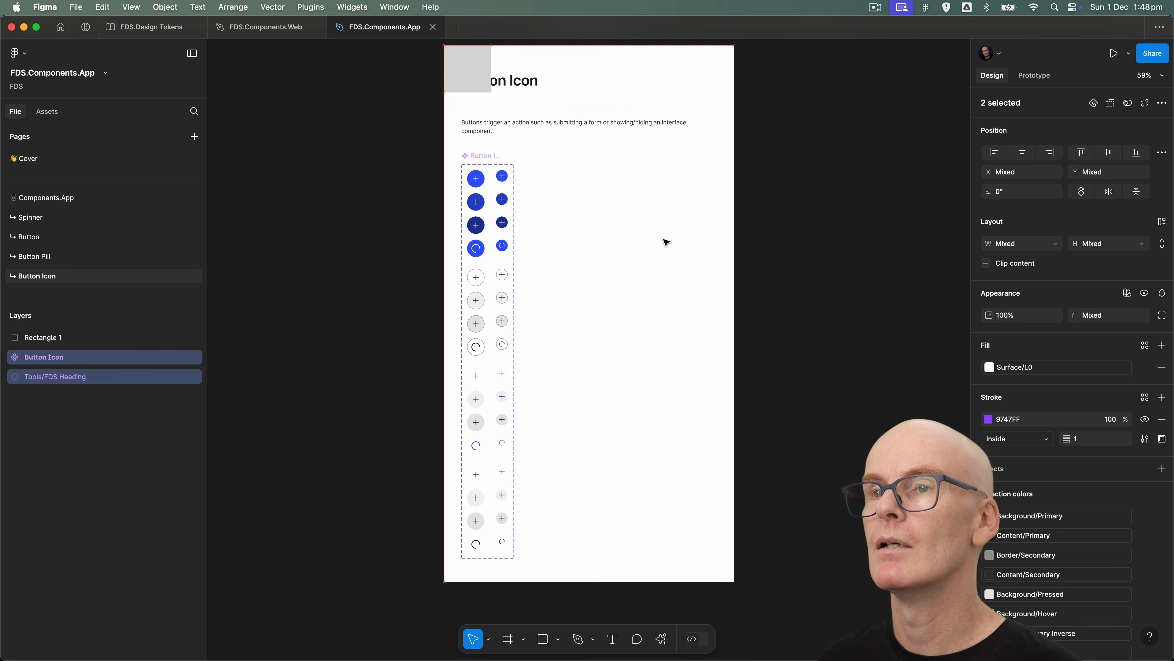
left_click(726, 241)
left_click(467, 70)
key("Delete")
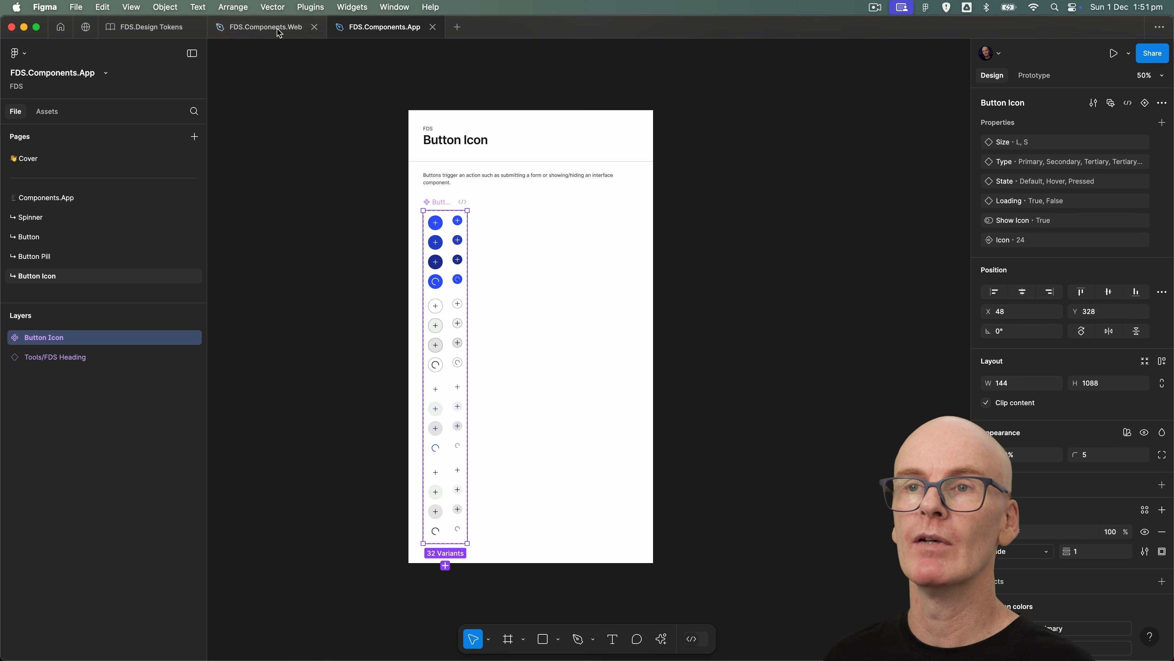
Step: Switch to the FDS.Components.Web file and examine the heading and Button component set on its Button page
left_click(266, 28)
left_click(83, 236)
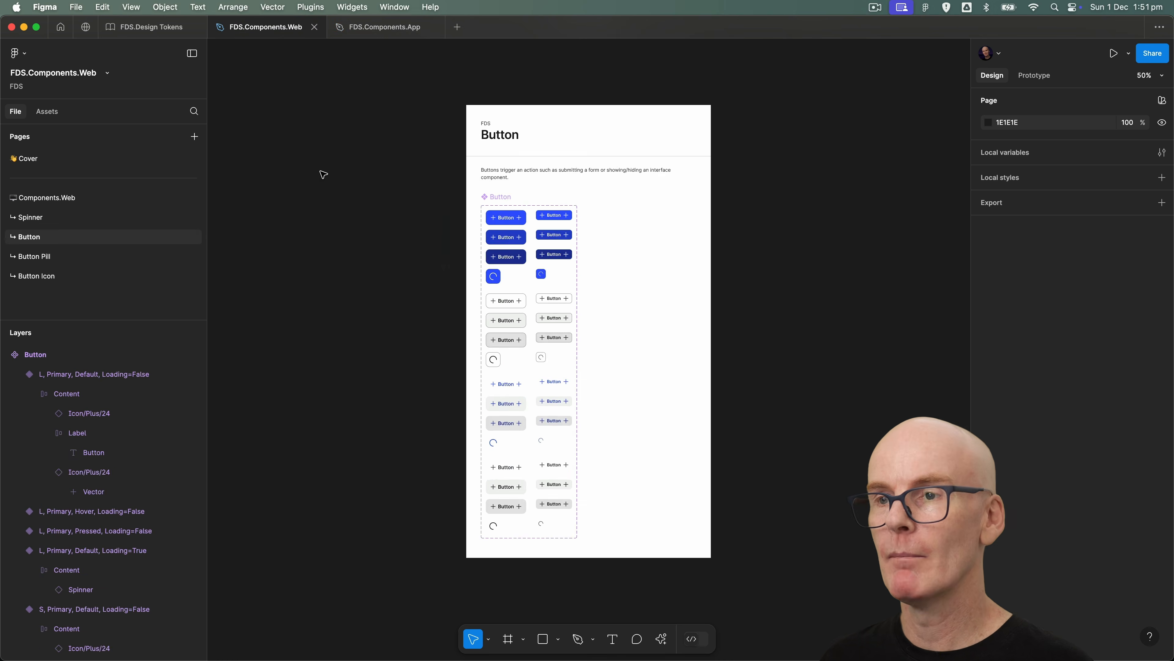
left_click(508, 197)
key("super+equal")
left_click_drag(639, 244, 650, 435)
left_click_drag(645, 362, 634, 429)
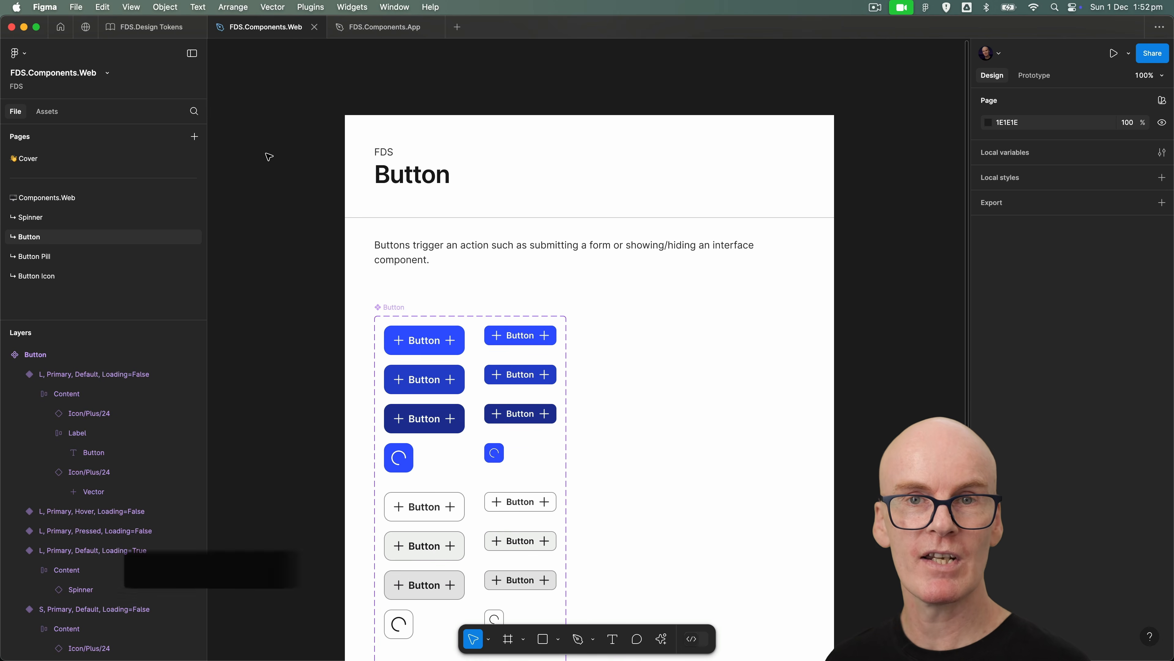